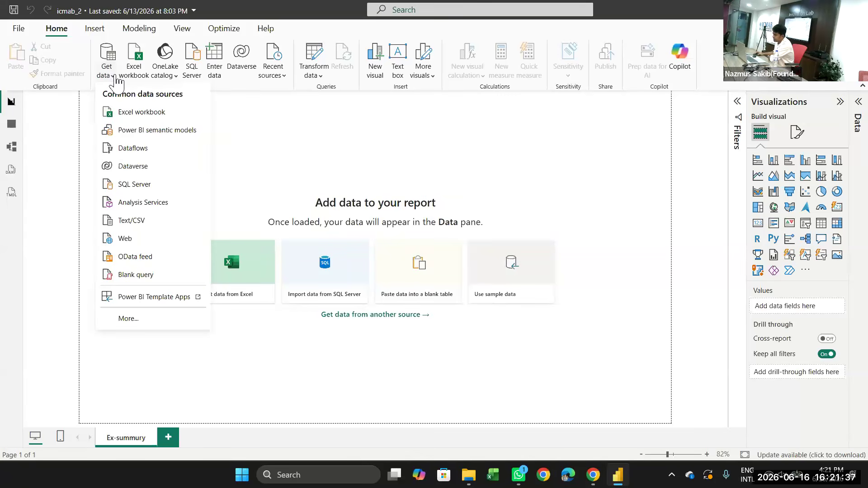
- Import the Customers CSV file from the Downloads folder and open it for transformation in the Power Query Editor
{"action": "left_click", "coordinate": [140, 222]}
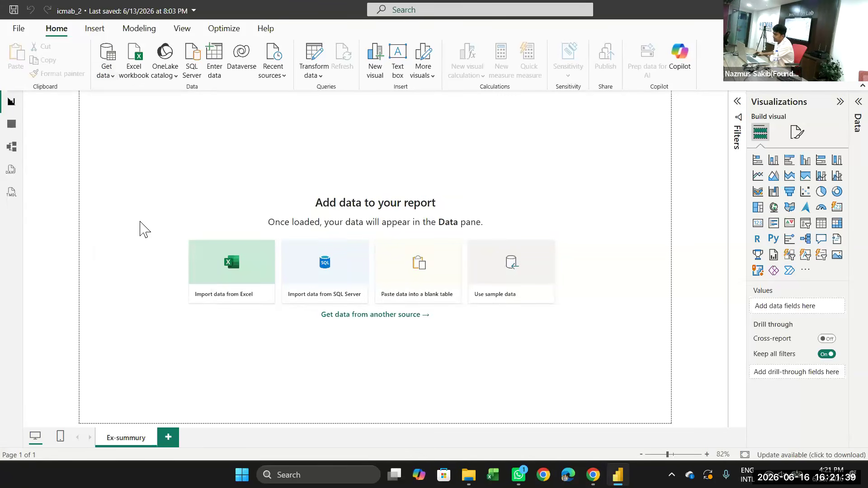
{"action": "scroll", "coordinate": [193, 181], "scroll_direction": "down", "scroll_amount": 10}
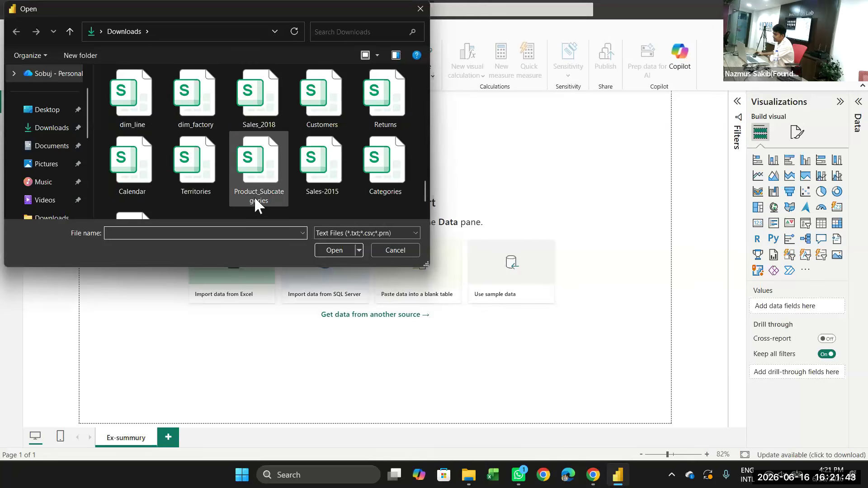
{"action": "scroll", "coordinate": [213, 131], "scroll_direction": "up", "scroll_amount": 1}
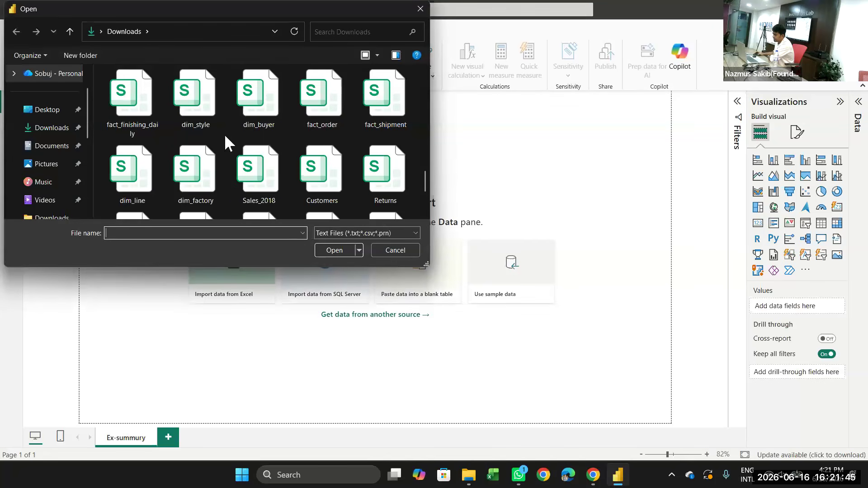
{"action": "scroll", "coordinate": [320, 113], "scroll_direction": "down", "scroll_amount": 1}
{"action": "left_click", "coordinate": [322, 111]}
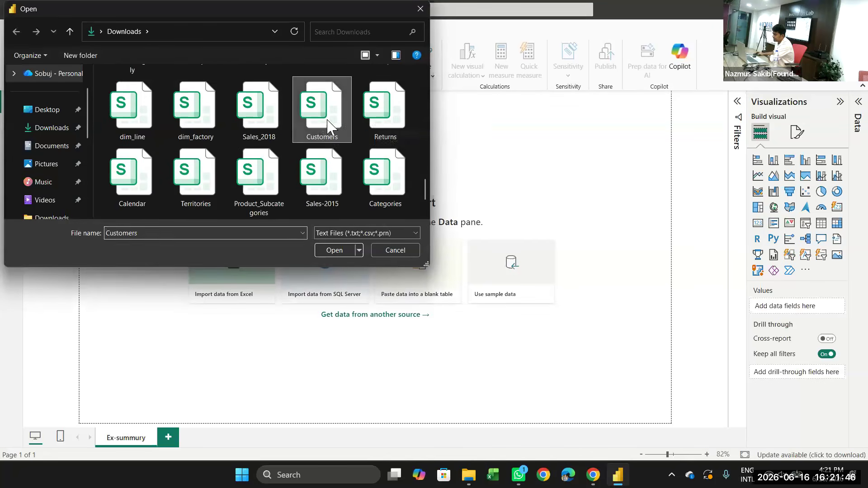
{"action": "left_click", "coordinate": [333, 250]}
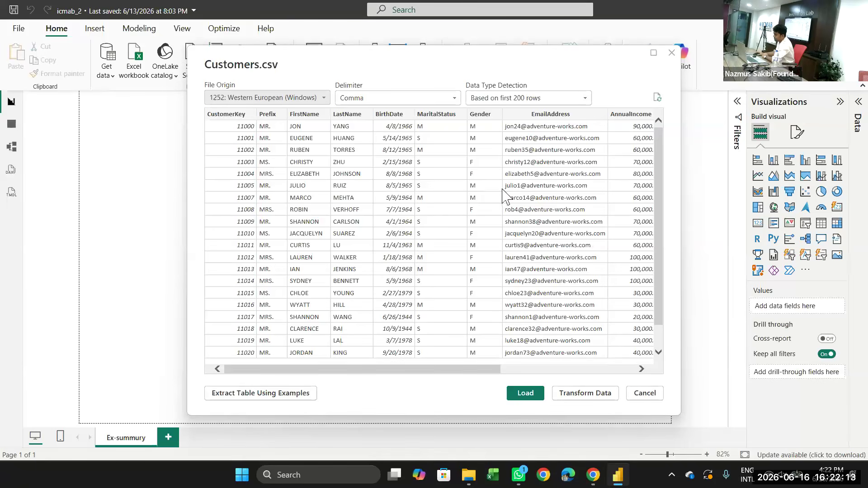
{"action": "left_click", "coordinate": [579, 395]}
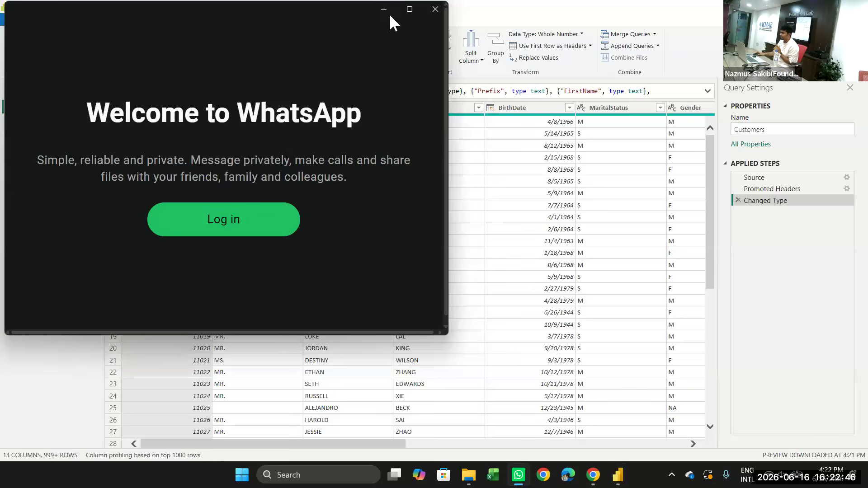
{"action": "left_click", "coordinate": [390, 16]}
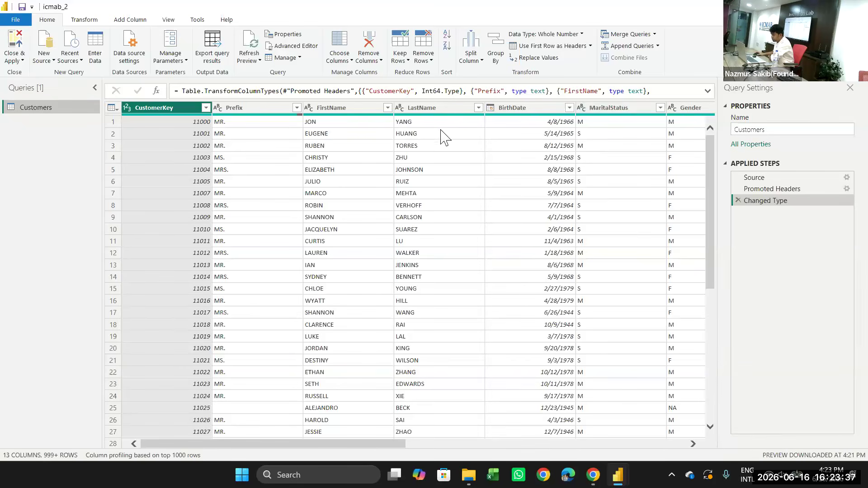
- Add a new column named Full Name that merges the Prefix, FirstName and LastName columns with a space as separator
{"action": "left_click", "coordinate": [252, 113]}
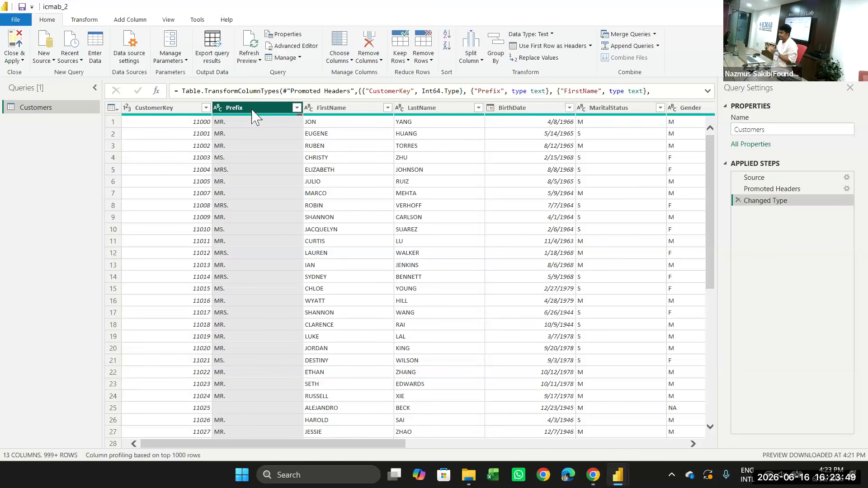
{"action": "left_click", "coordinate": [88, 20]}
{"action": "left_click", "coordinate": [136, 20]}
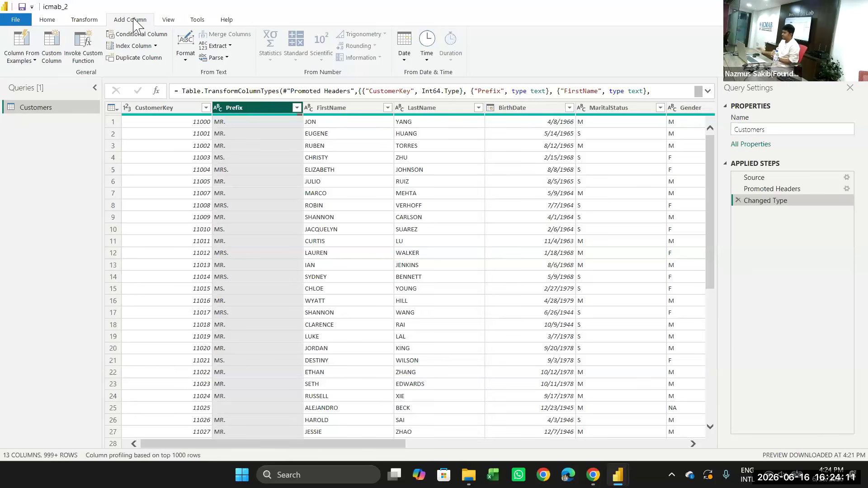
{"action": "left_click", "coordinate": [84, 20]}
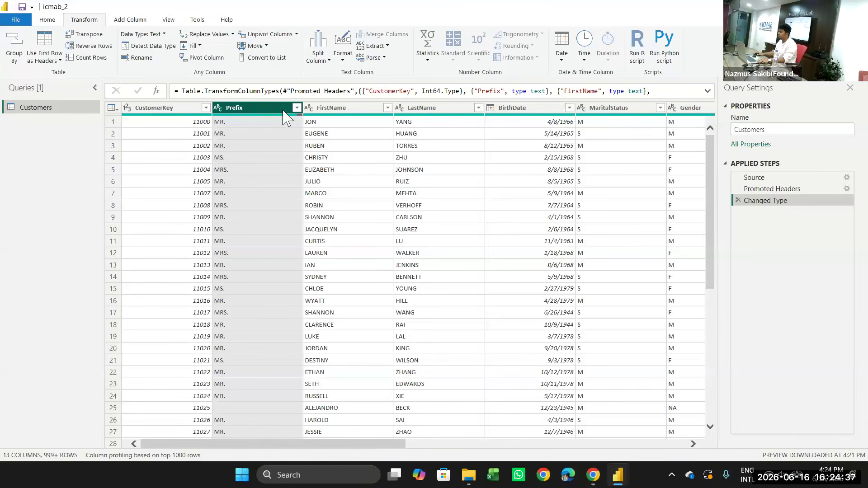
{"action": "left_click", "coordinate": [451, 109], "text": "shift"}
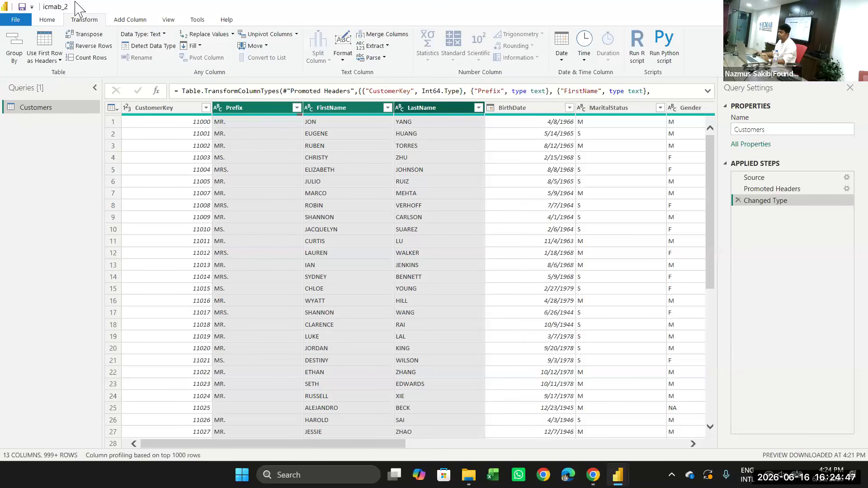
{"action": "left_click", "coordinate": [130, 23]}
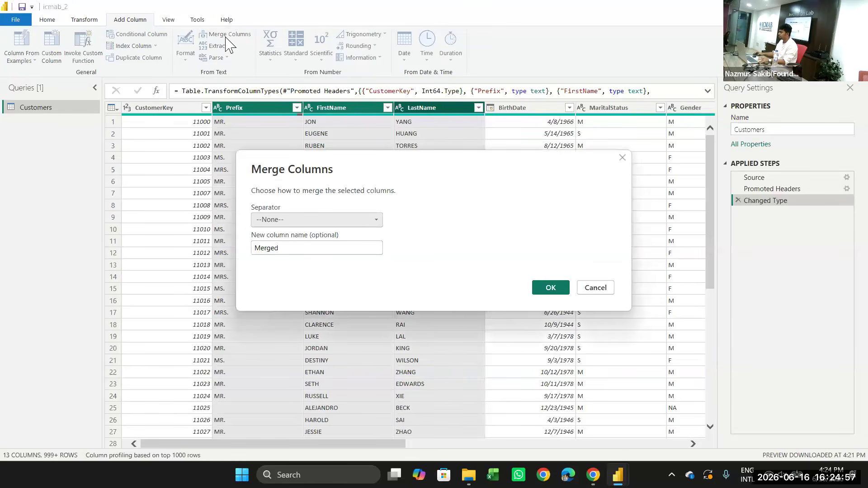
{"action": "left_click", "coordinate": [319, 221]}
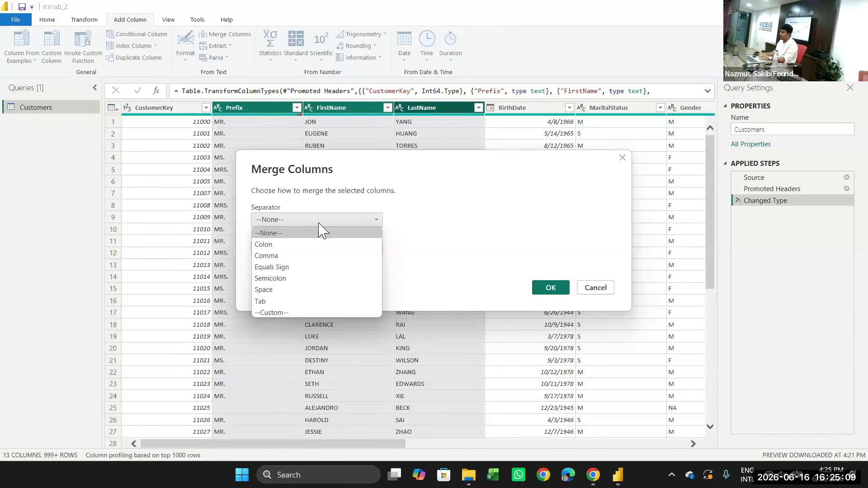
{"action": "left_click", "coordinate": [271, 290]}
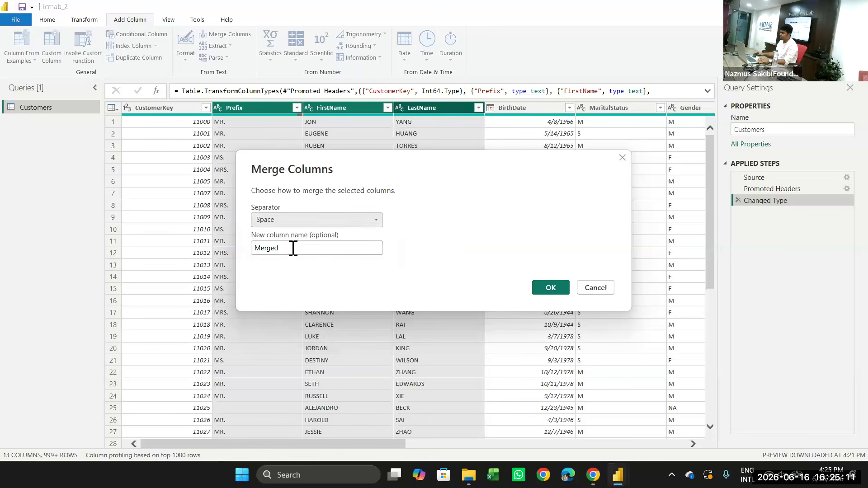
{"action": "left_click", "coordinate": [292, 247]}
{"action": "key", "text": "BackSpace"}
{"action": "key", "text": "BackSpace"}
{"action": "key", "text": "BackSpace"}
{"action": "key", "text": "BackSpace"}
{"action": "key", "text": "BackSpace"}
{"action": "key", "text": "BackSpace"}
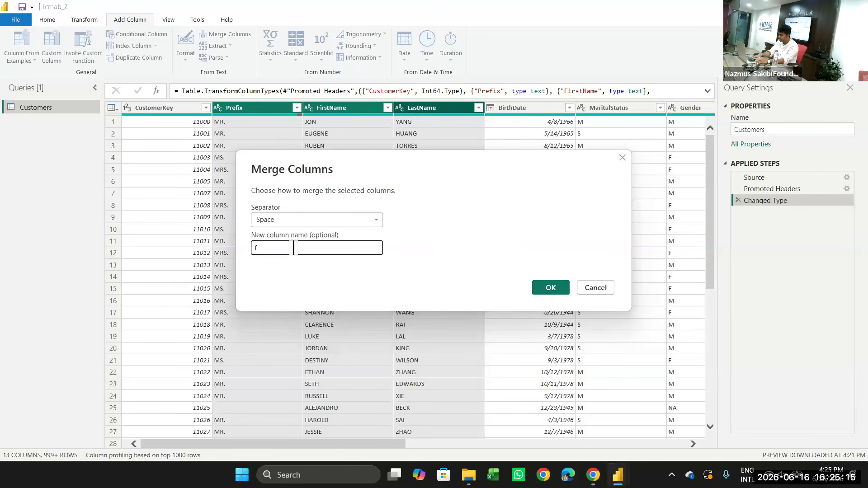
{"action": "key", "text": "BackSpace"}
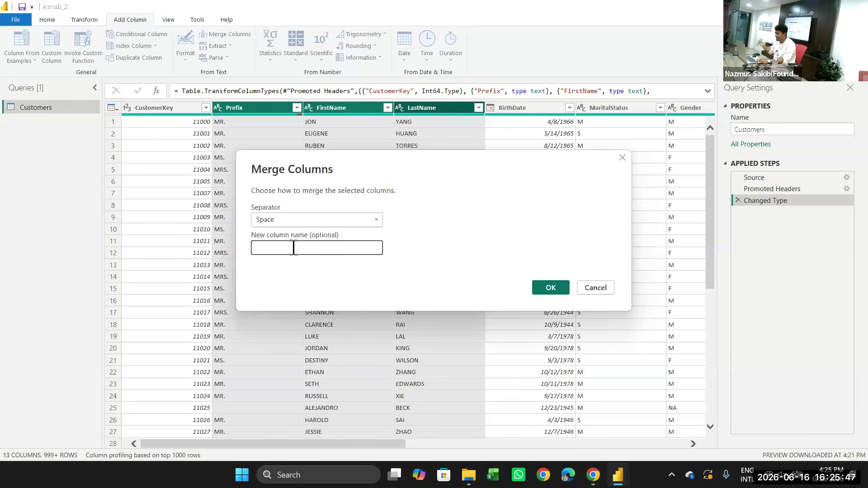
{"action": "type", "text": "F"}
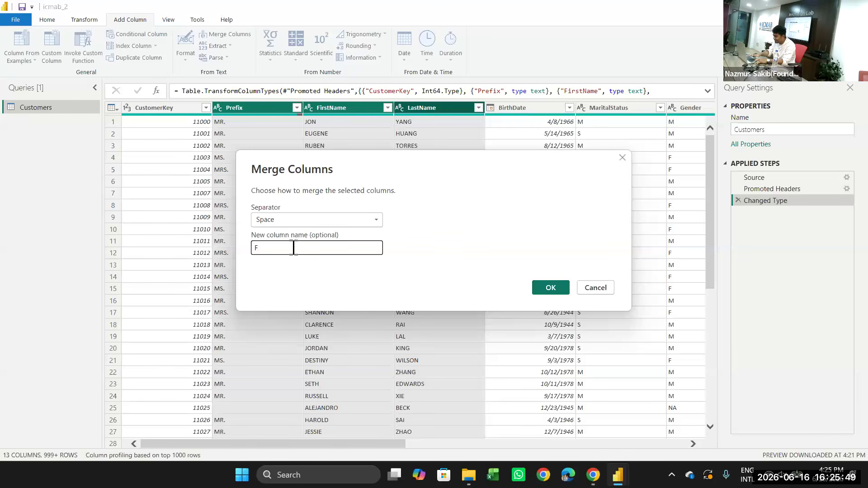
{"action": "type", "text": "ull Name"}
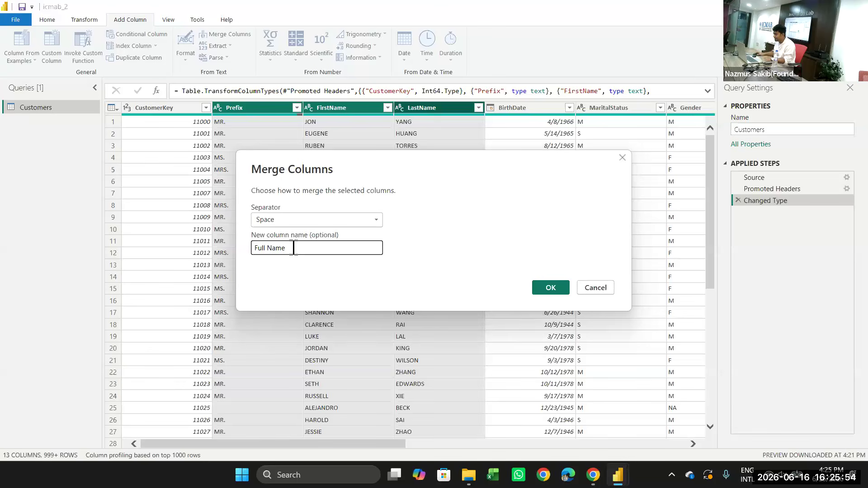
{"action": "left_click", "coordinate": [553, 291]}
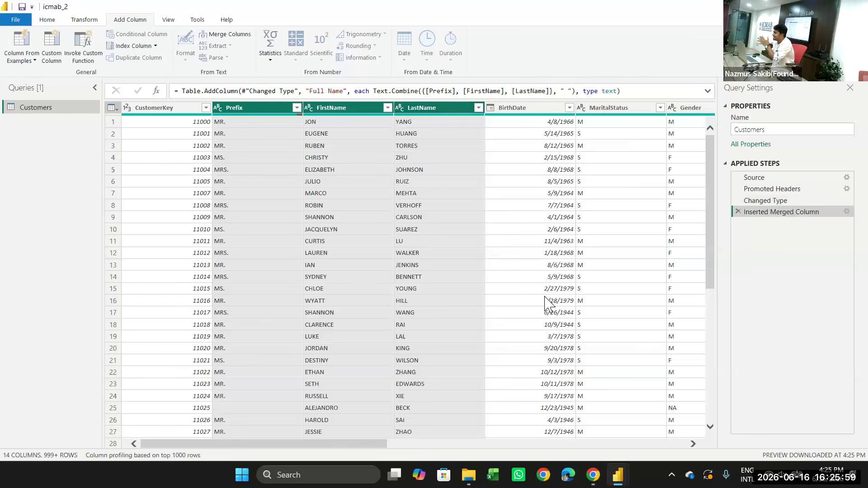
- Move the Full Name column so it sits between the LastName and BirthDate columns
{"action": "left_click_drag", "start_coordinate": [336, 445], "coordinate": [678, 444]}
{"action": "left_click", "coordinate": [669, 108]}
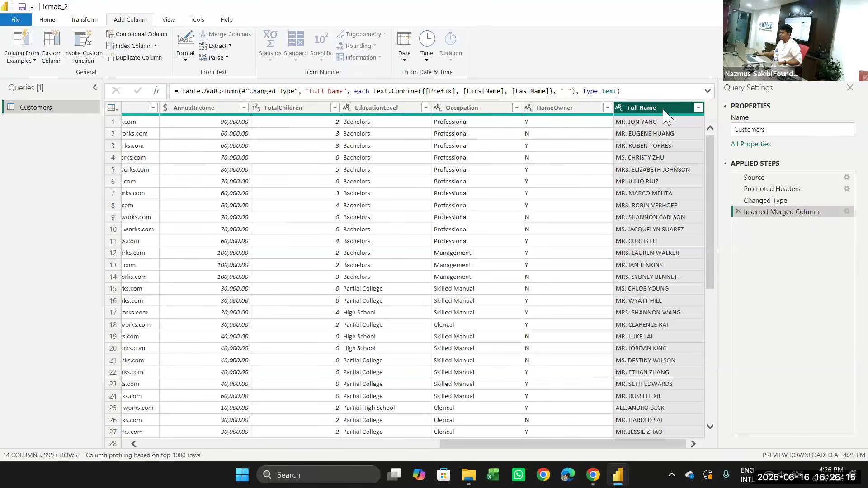
{"action": "left_click_drag", "start_coordinate": [664, 110], "coordinate": [188, 120]}
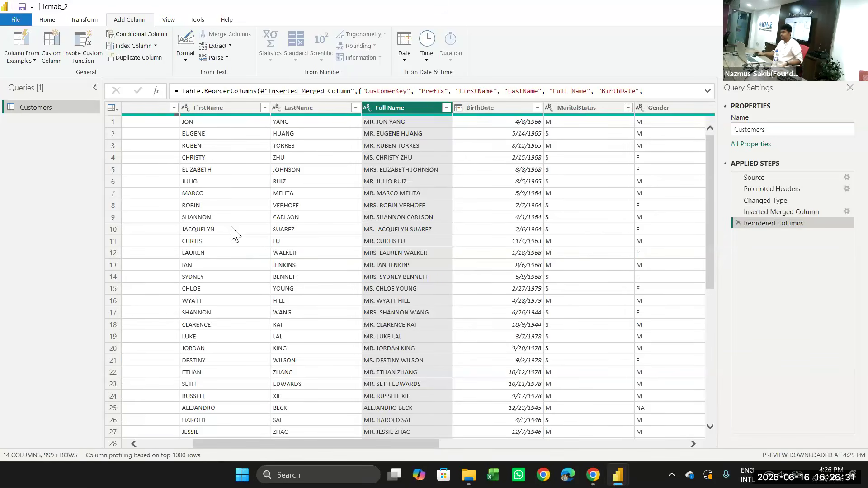
- Replace the value M with Male in the Gender column
{"action": "left_click_drag", "start_coordinate": [371, 444], "coordinate": [547, 447]}
{"action": "left_click", "coordinate": [355, 110]}
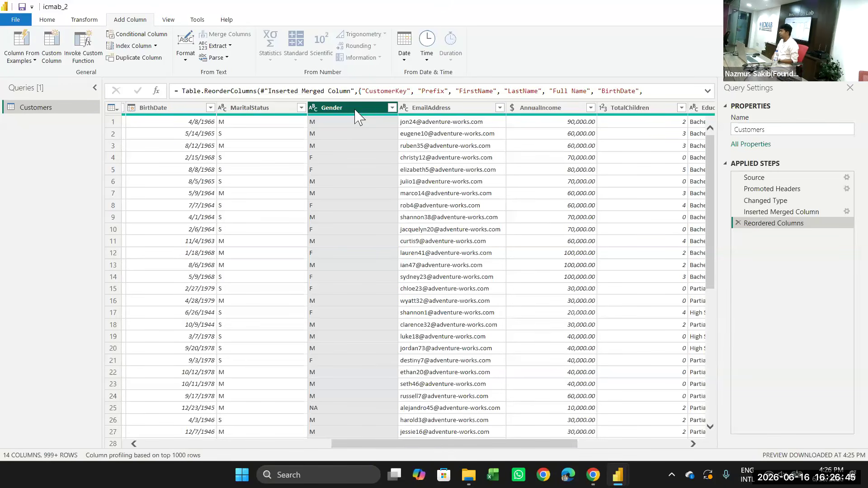
{"action": "right_click", "coordinate": [354, 110]}
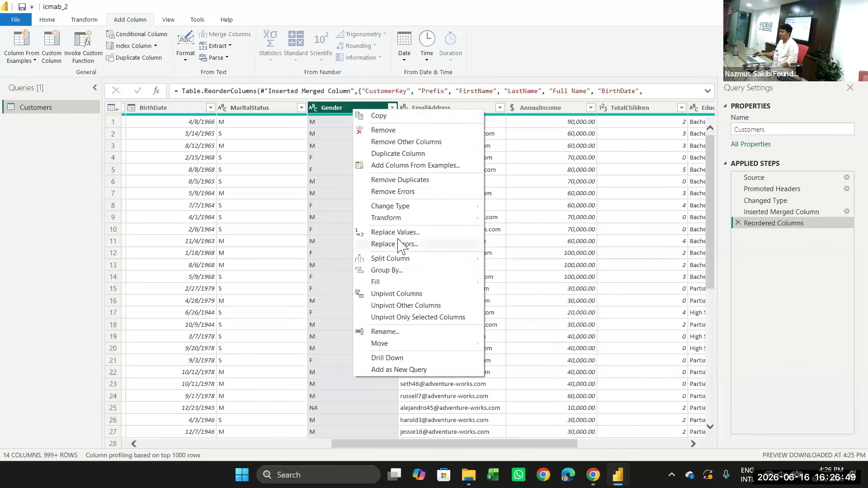
{"action": "mouse_move", "coordinate": [387, 219]}
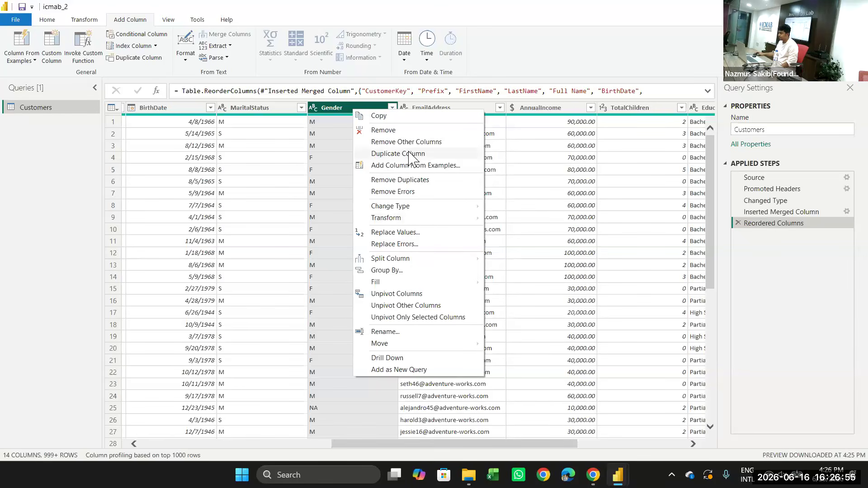
{"action": "left_click", "coordinate": [404, 233]}
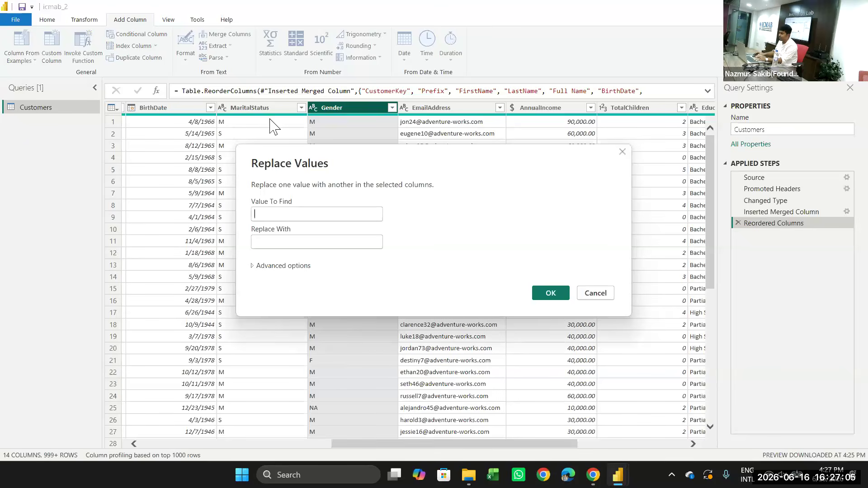
{"action": "left_click", "coordinate": [265, 214]}
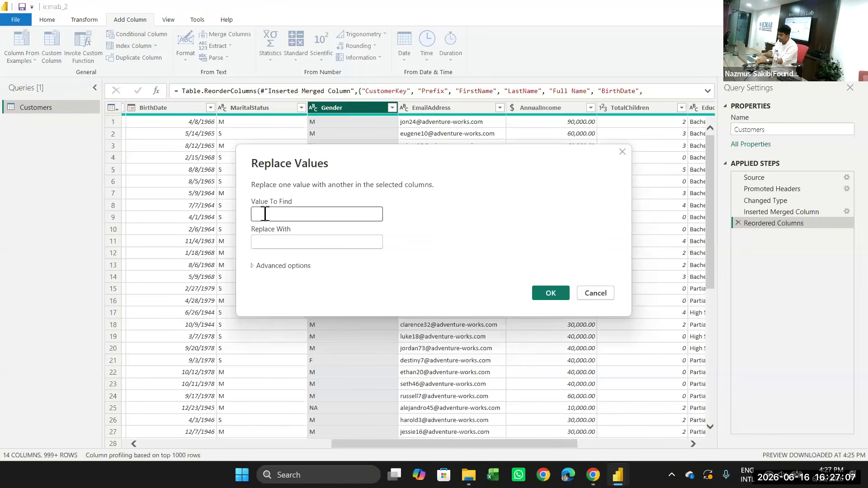
{"action": "type", "text": "M"}
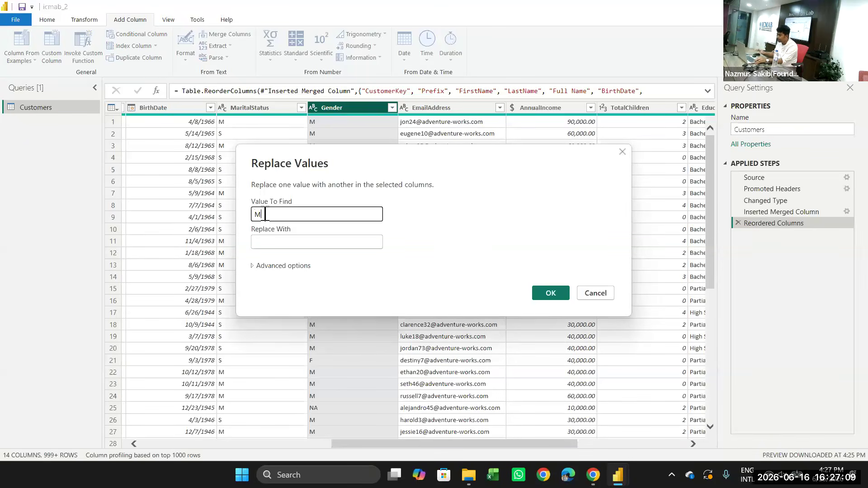
{"action": "left_click", "coordinate": [263, 242]}
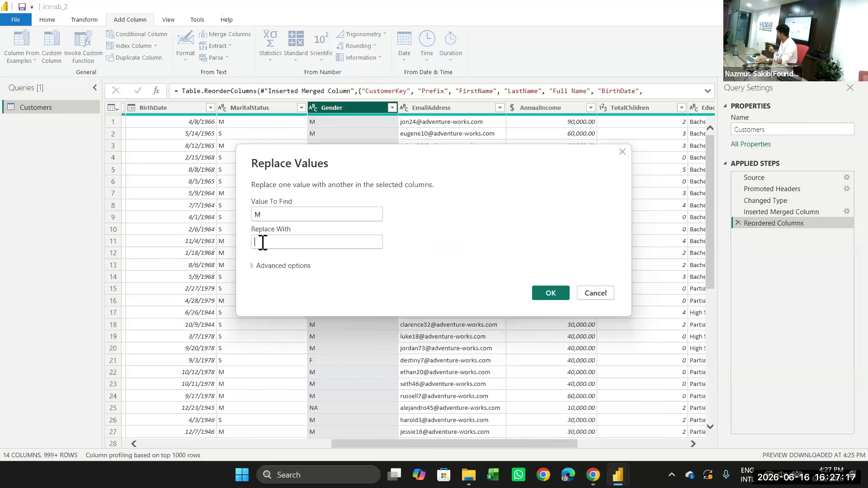
{"action": "left_click", "coordinate": [263, 243]}
{"action": "type", "text": "Male"}
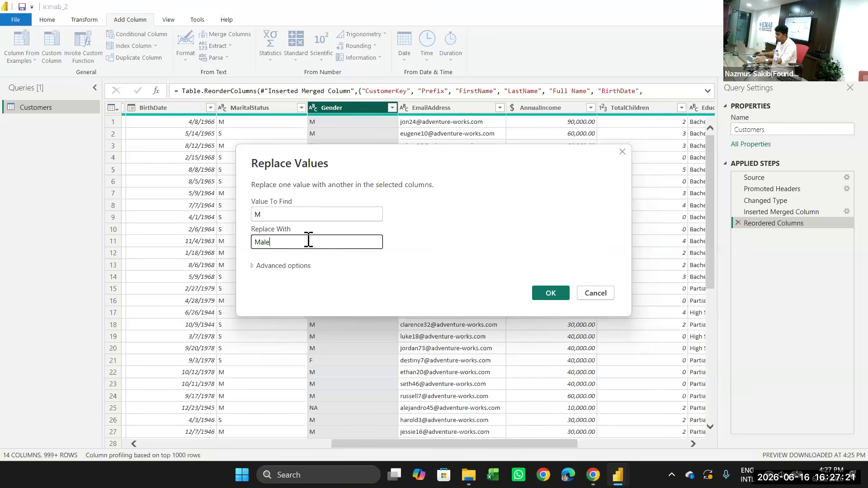
{"action": "left_click", "coordinate": [551, 294]}
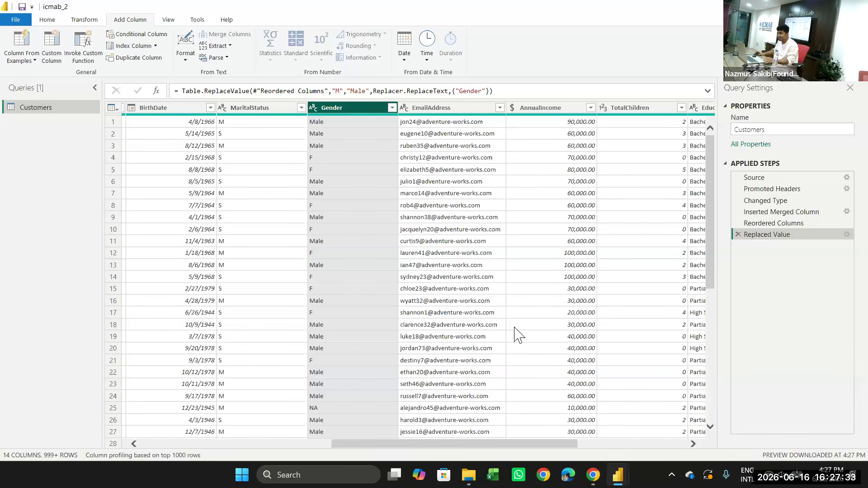
- Replace the value F with Femal in the Gender column
{"action": "right_click", "coordinate": [364, 112]}
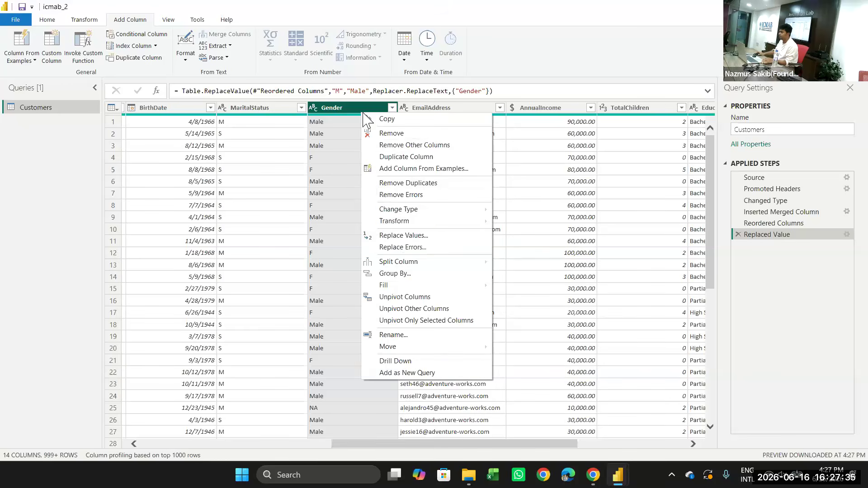
{"action": "left_click", "coordinate": [398, 236]}
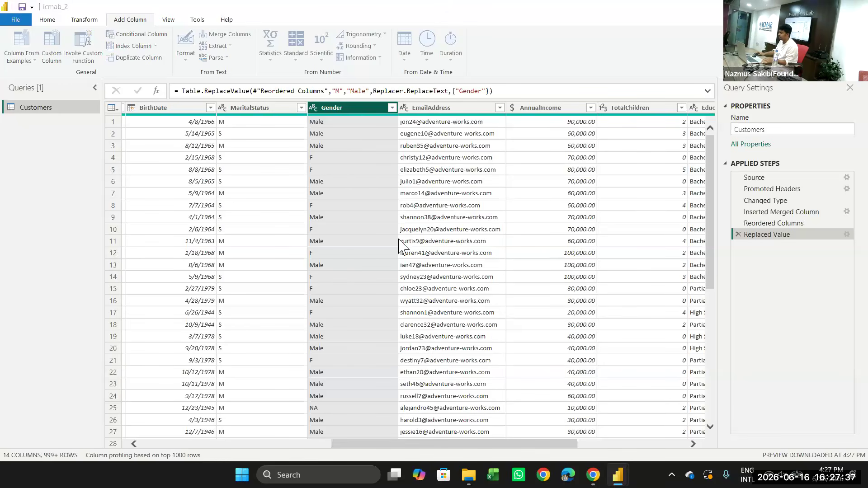
{"action": "left_click", "coordinate": [294, 214]}
{"action": "type", "text": "F"}
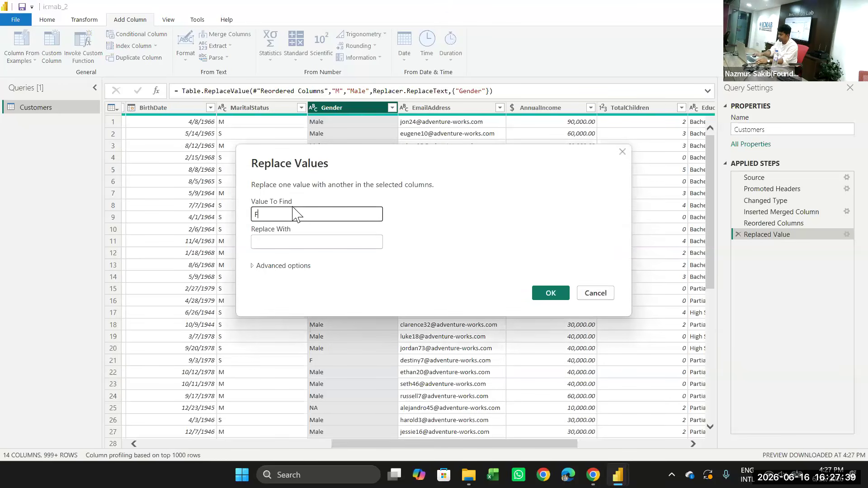
{"action": "left_click", "coordinate": [288, 238]}
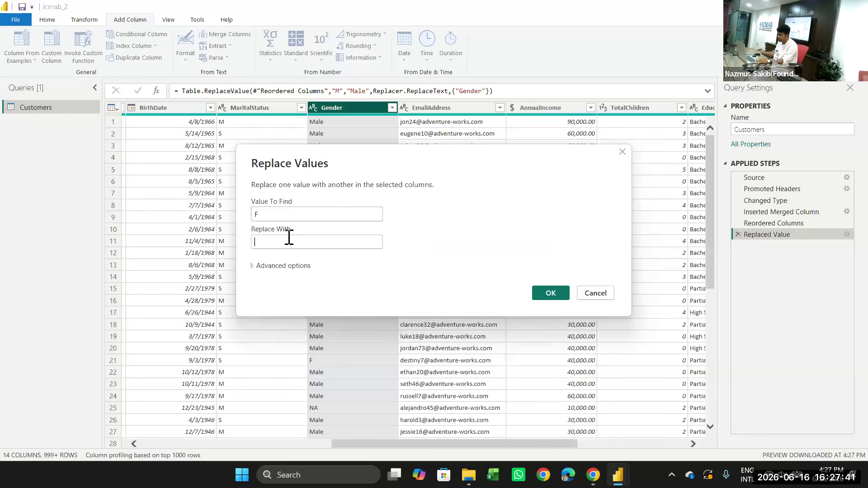
{"action": "type", "text": "f"}
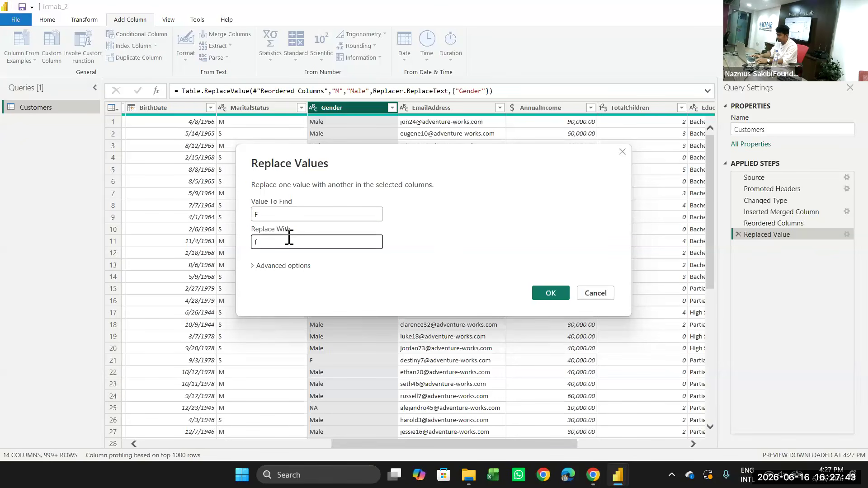
{"action": "type", "text": "Fema"}
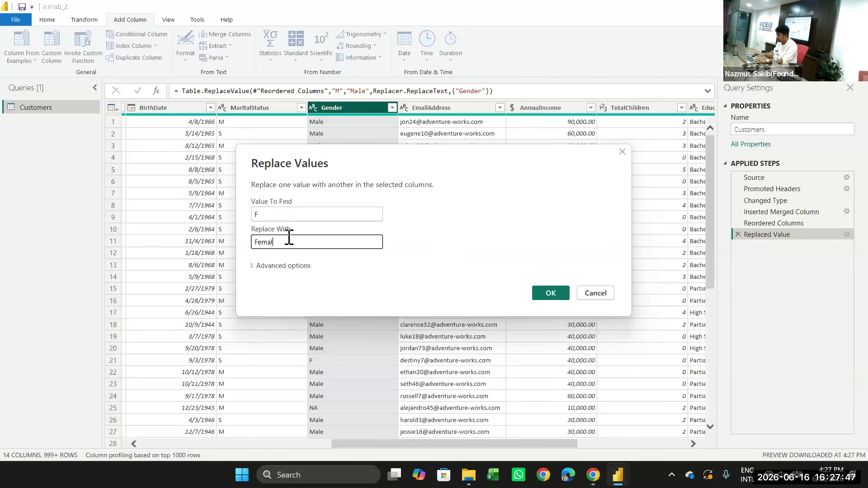
{"action": "type", "text": "l"}
{"action": "key", "text": "Return"}
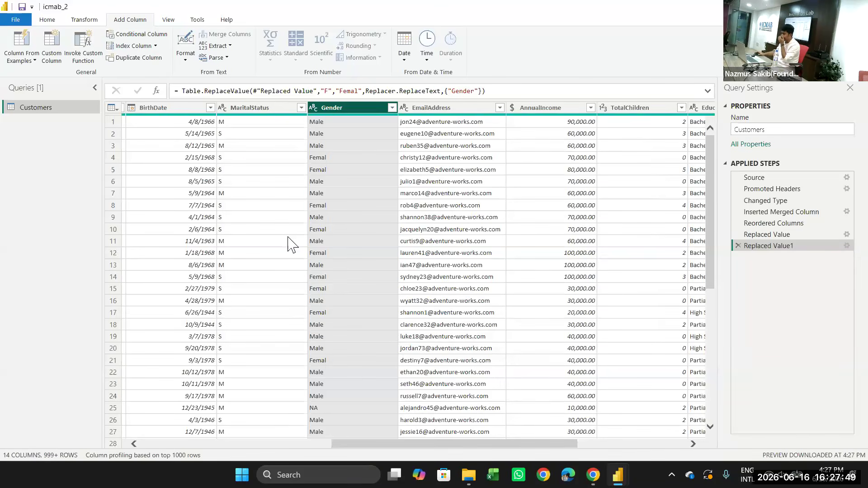
{"action": "right_click", "coordinate": [342, 111]}
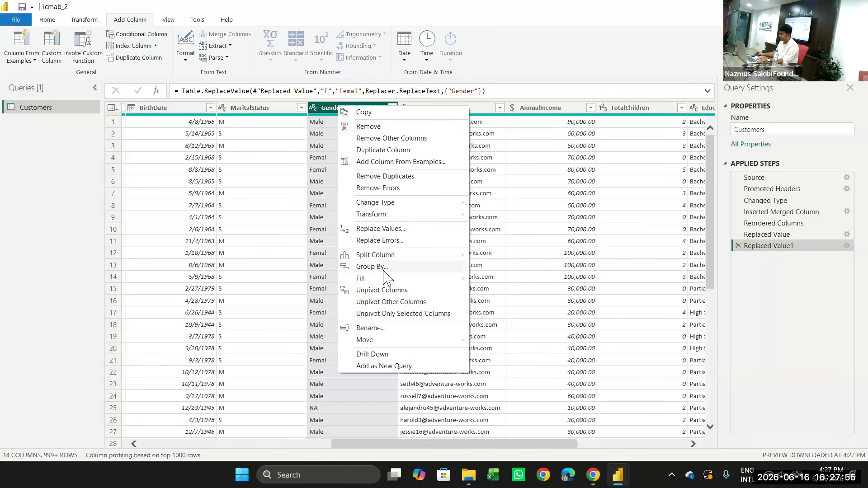
{"action": "left_click", "coordinate": [288, 246]}
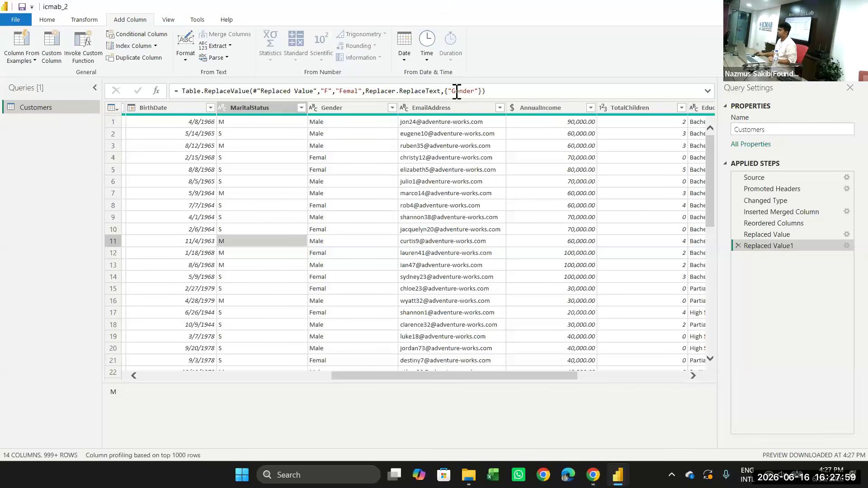
- Add a column that extracts the text before the @ delimiter from the EmailAddress column
{"action": "left_click", "coordinate": [456, 111]}
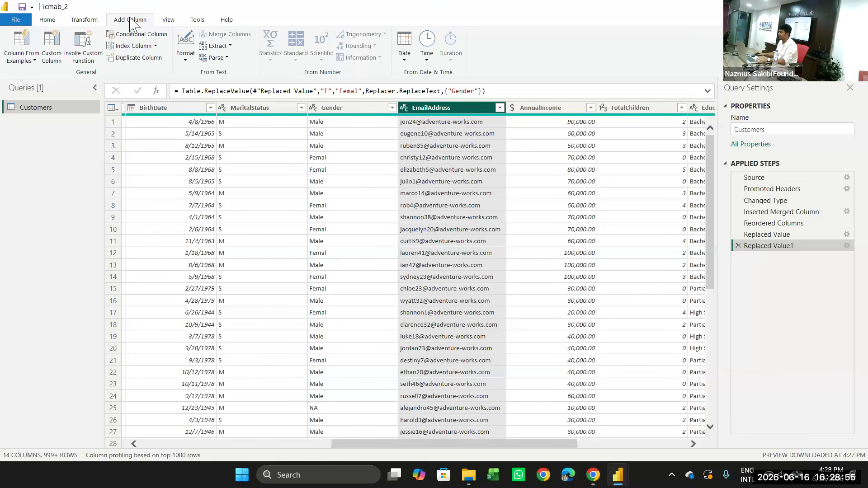
{"action": "left_click", "coordinate": [230, 46]}
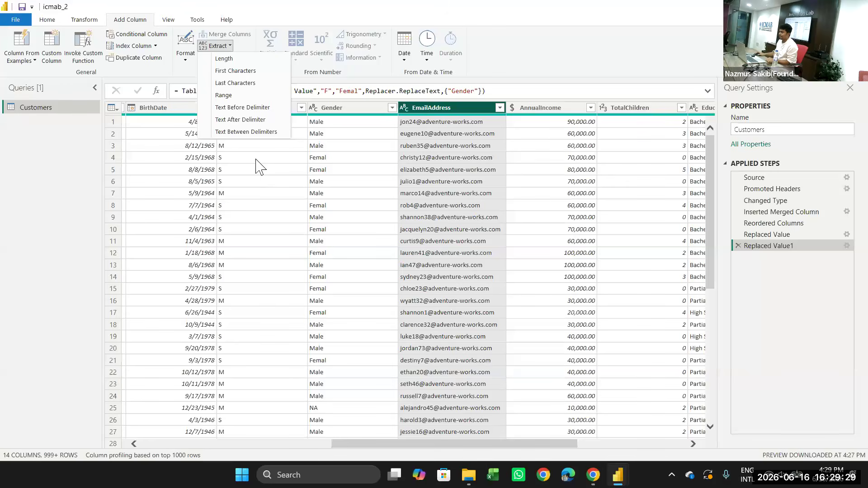
{"action": "left_click", "coordinate": [235, 120]}
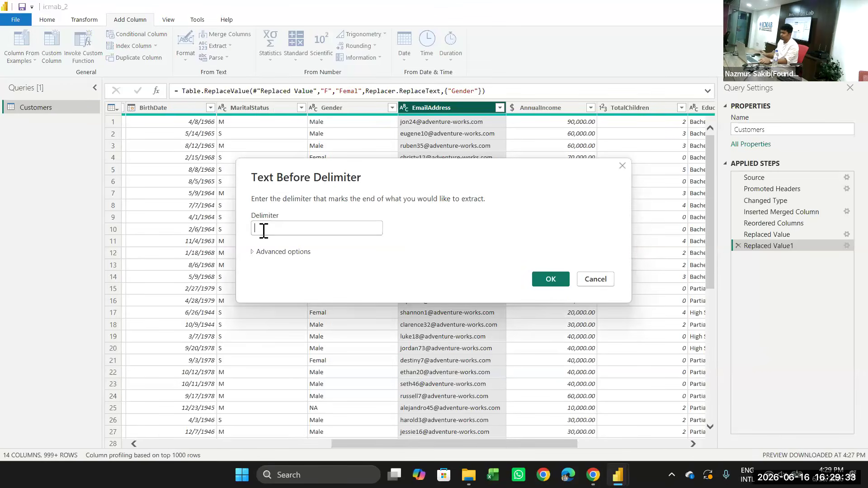
{"action": "type", "text": "@"}
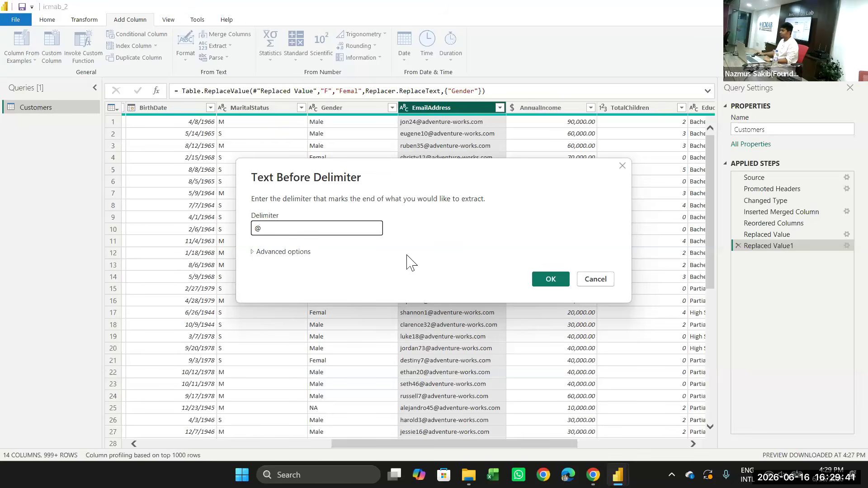
{"action": "left_click", "coordinate": [549, 285]}
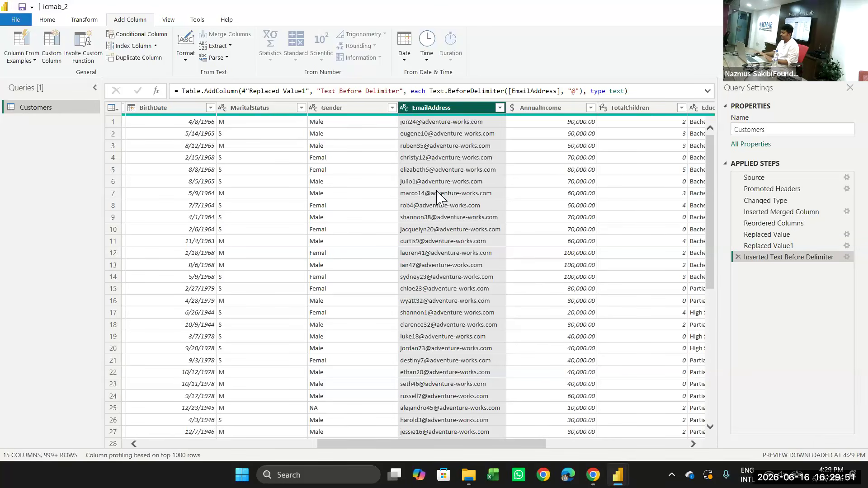
- Rename the Text Before Delimiter column as User Name, and delete that rename from the applied steps
{"action": "left_click_drag", "start_coordinate": [538, 444], "coordinate": [726, 447]}
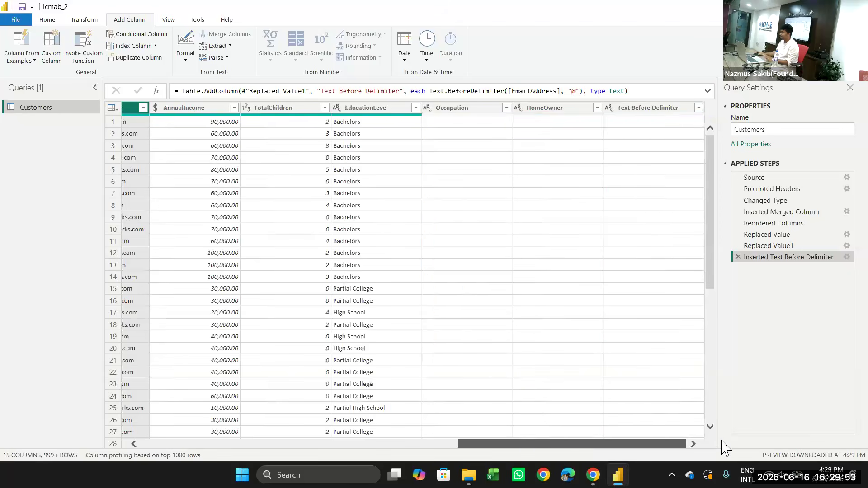
{"action": "double_click", "coordinate": [686, 113]}
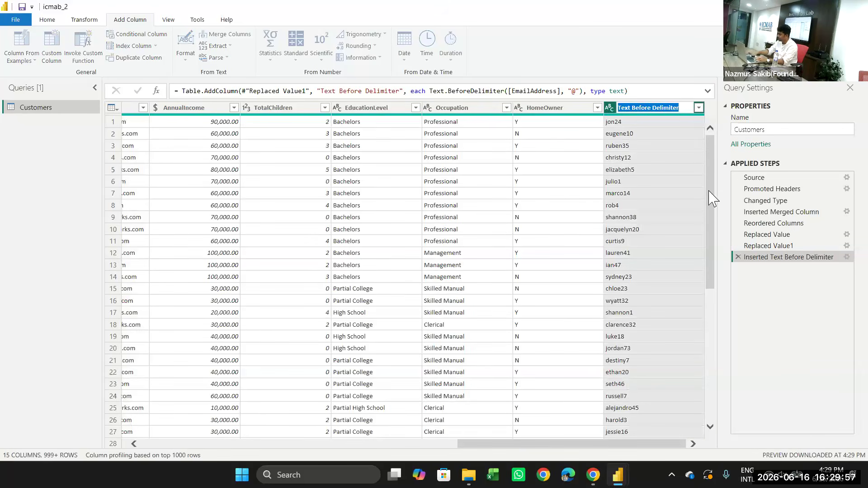
{"action": "key", "text": "BackSpace"}
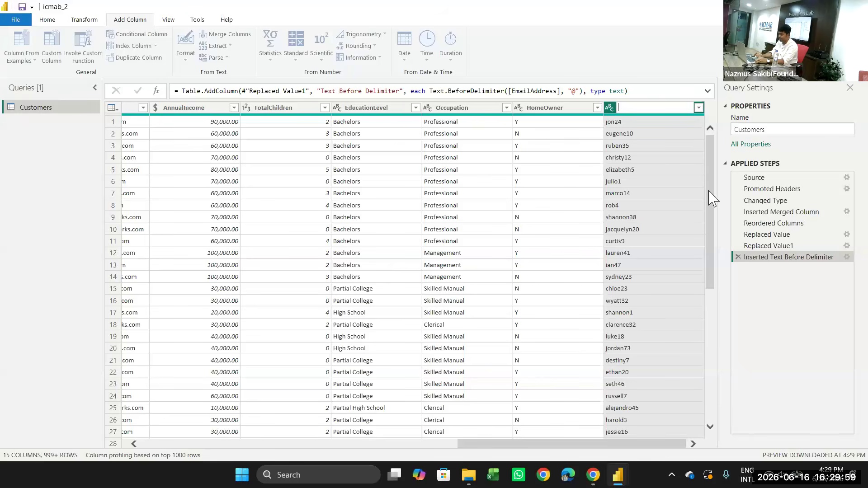
{"action": "type", "text": "User Name"}
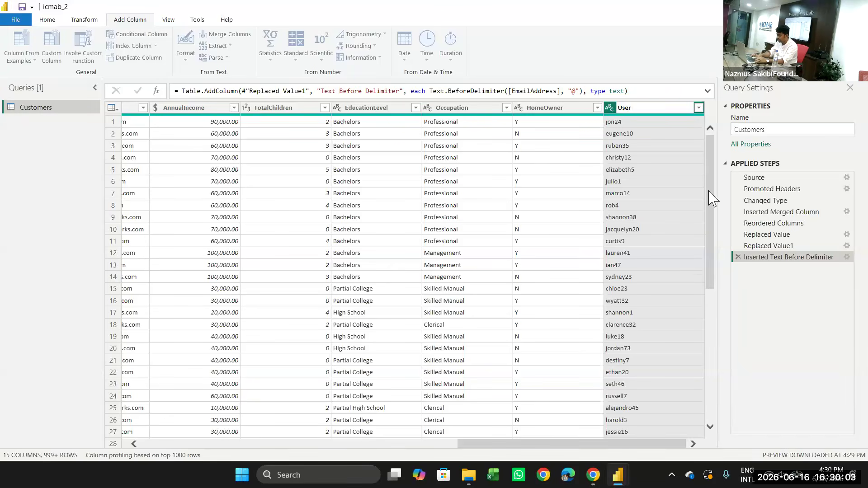
{"action": "key", "text": "Return"}
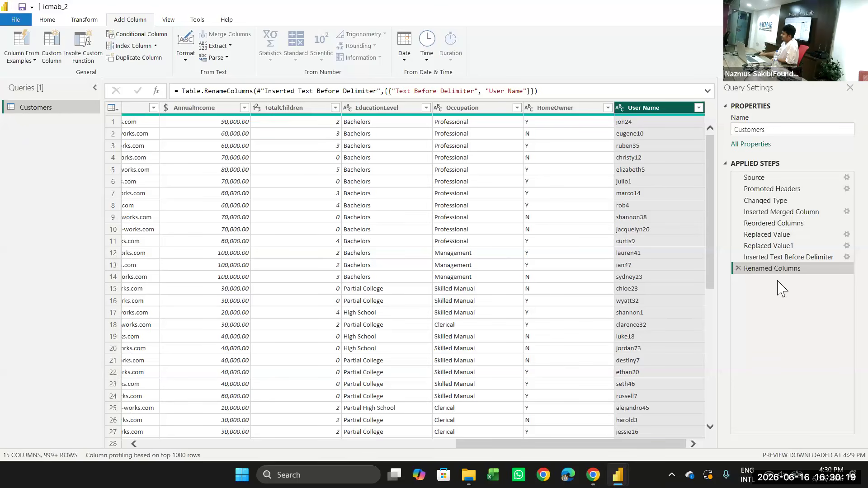
{"action": "left_click", "coordinate": [738, 269]}
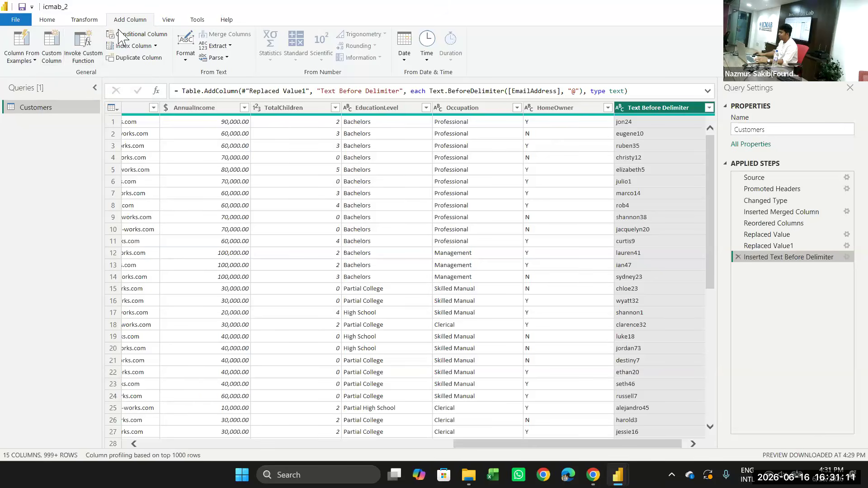
- Rename the Text Before Delimiter column as User name
{"action": "double_click", "coordinate": [683, 111]}
{"action": "key", "text": "BackSpace"}
{"action": "type", "text": "User name"}
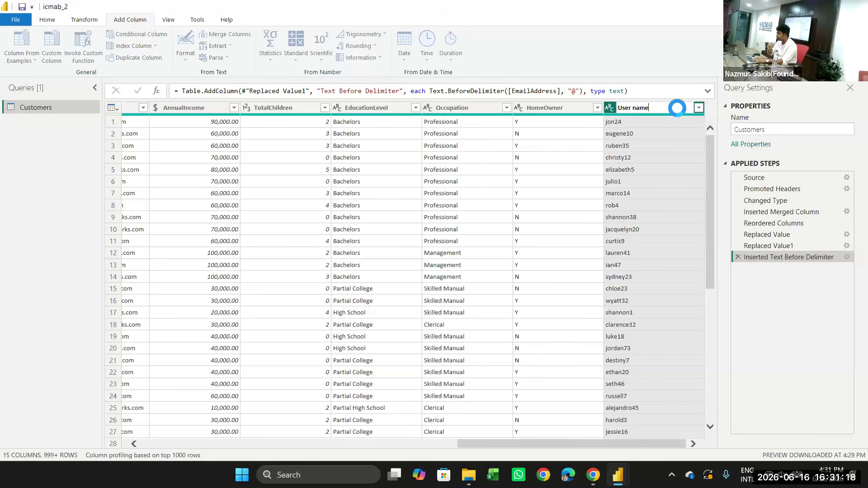
{"action": "key", "text": "Return"}
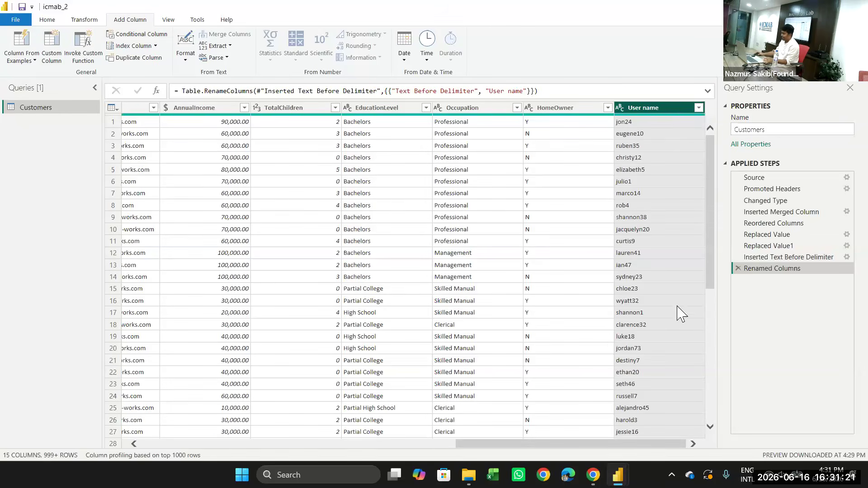
- Apply the pending changes to the Customers query and close the Power Query Editor
{"action": "left_click_drag", "start_coordinate": [500, 448], "coordinate": [106, 466]}
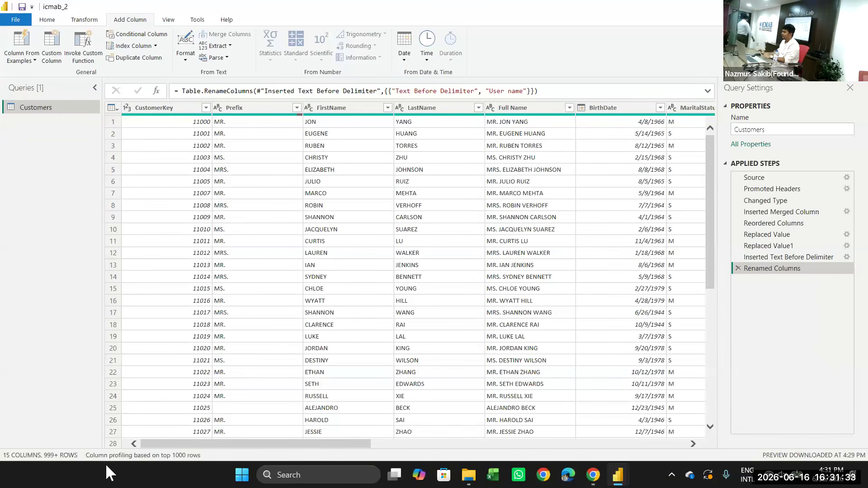
{"action": "left_click", "coordinate": [52, 23]}
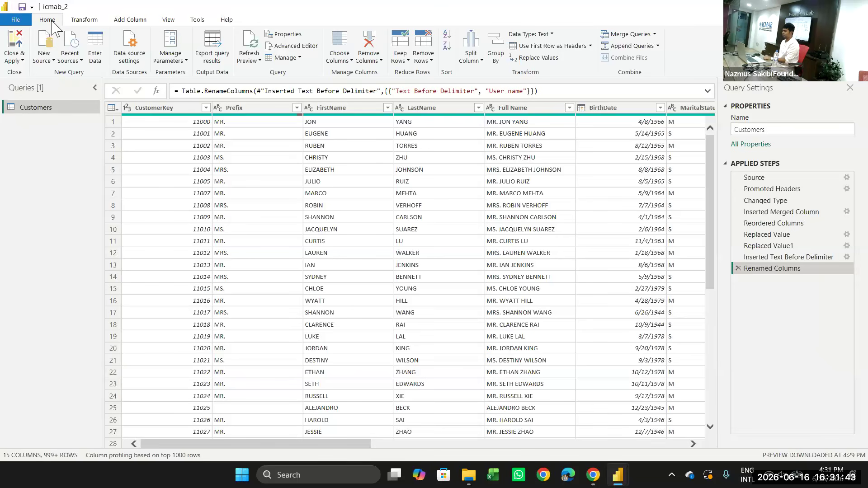
{"action": "left_click", "coordinate": [21, 61]}
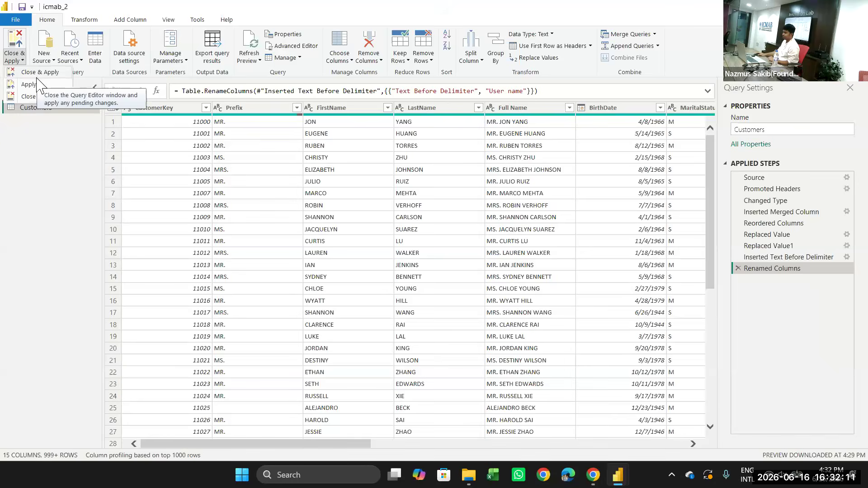
{"action": "left_click", "coordinate": [37, 73]}
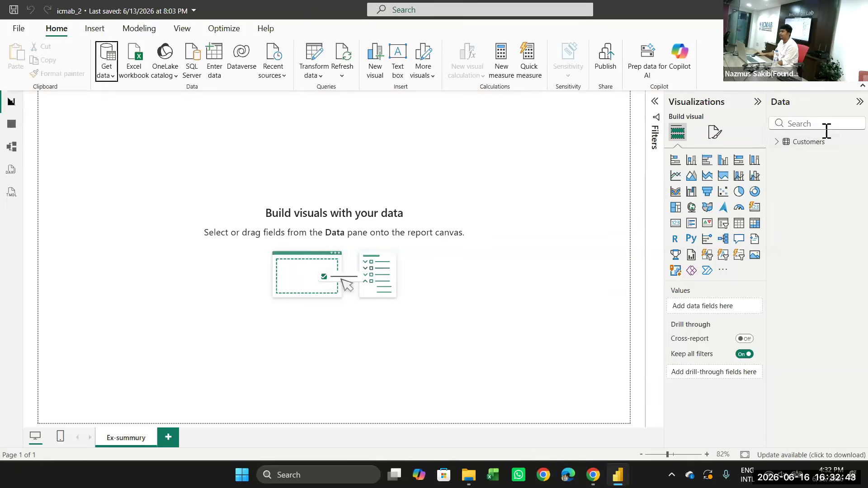
- Examine the loaded Customers table's fields and rows, including the Full Name column, and its card in Model view
{"action": "left_click", "coordinate": [776, 143]}
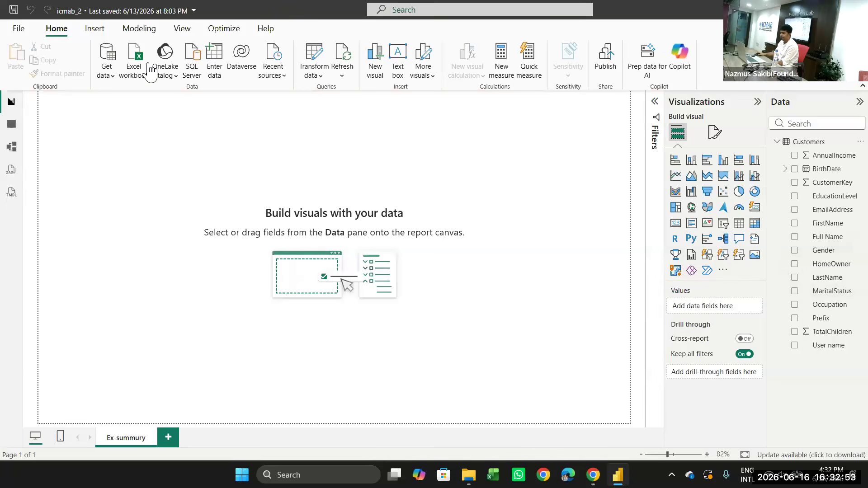
{"action": "left_click", "coordinate": [12, 127]}
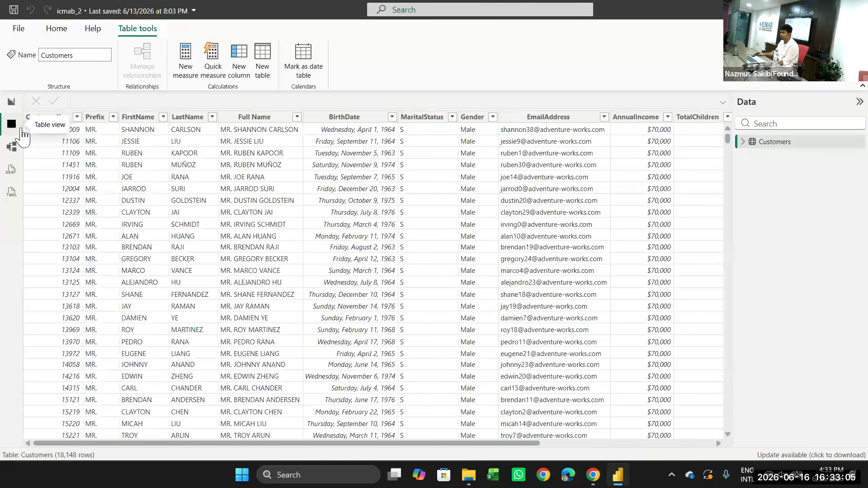
{"action": "left_click", "coordinate": [268, 117]}
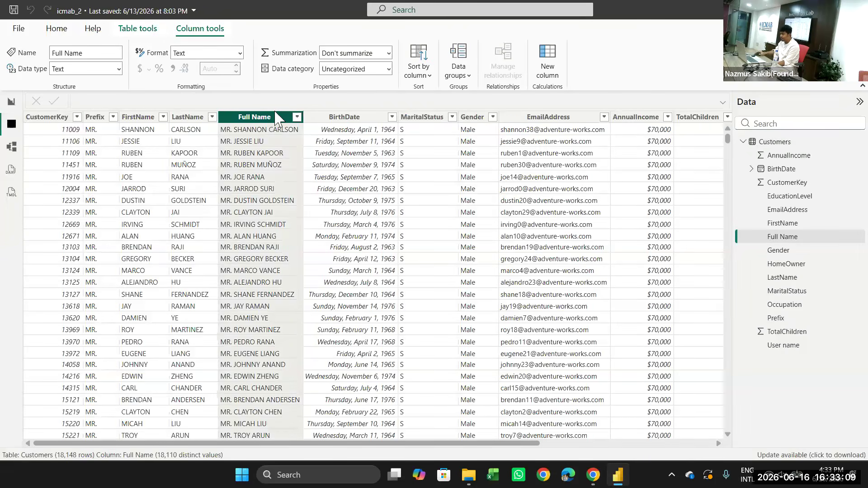
{"action": "left_click_drag", "start_coordinate": [462, 446], "coordinate": [384, 396]}
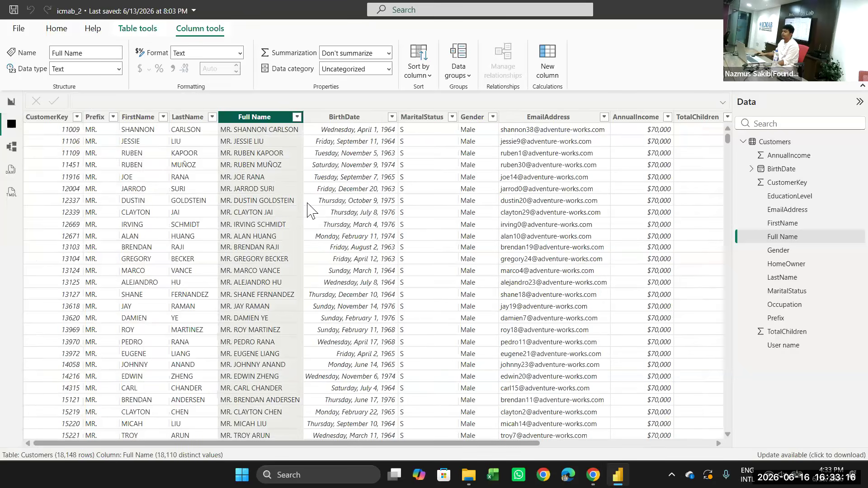
{"action": "left_click", "coordinate": [6, 156]}
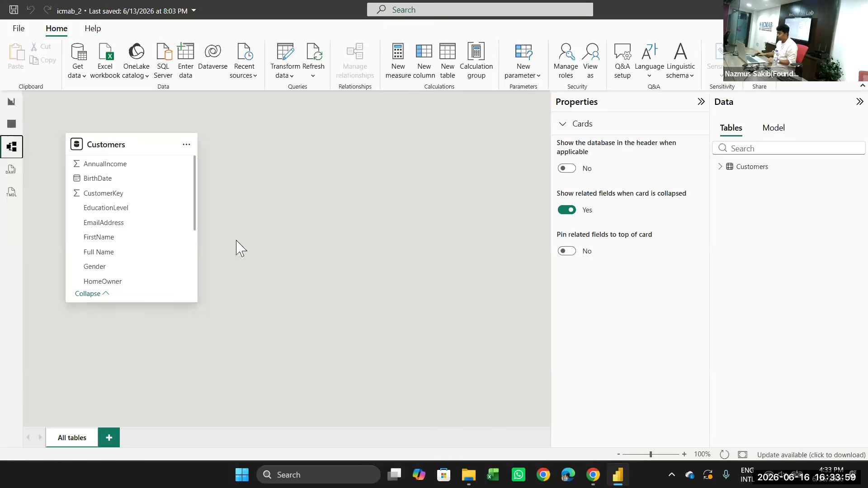
- Check the Zoom meeting window in Chrome, and return to the Report view in Power BI
{"action": "mouse_move", "coordinate": [595, 482]}
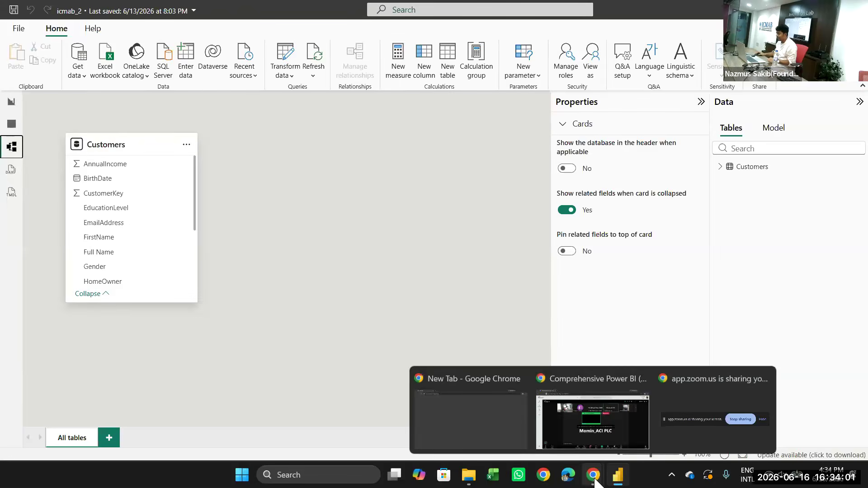
{"action": "left_click", "coordinate": [583, 432]}
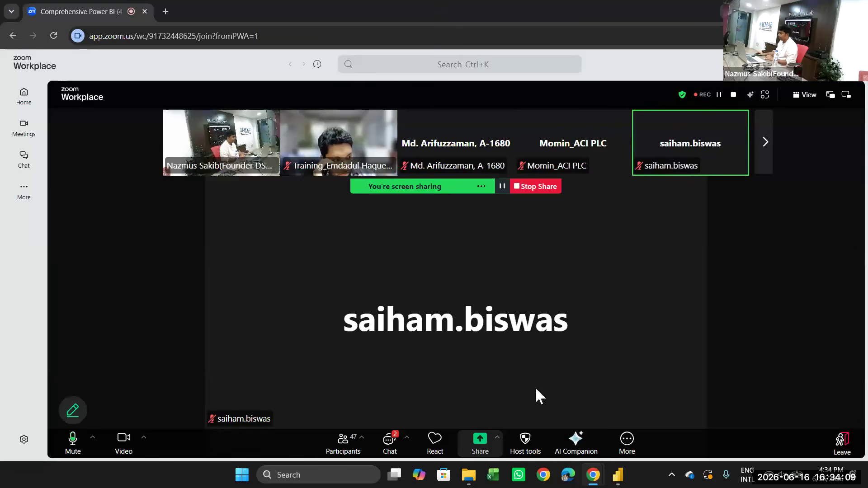
{"action": "left_click", "coordinate": [618, 475]}
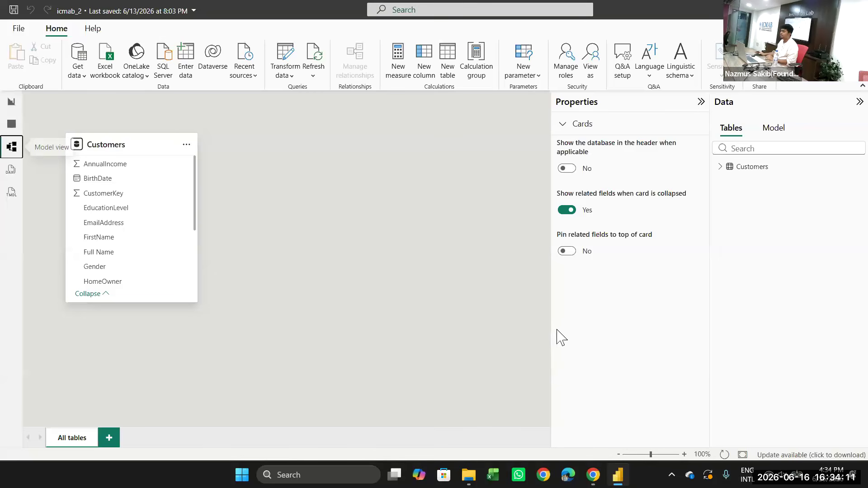
{"action": "left_click", "coordinate": [11, 103]}
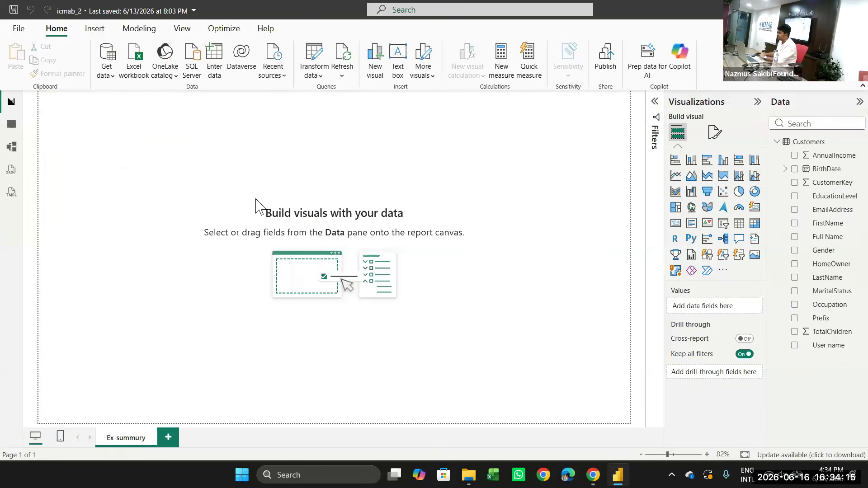
- Import the Products CSV file from the Downloads folder and open it in the Power Query Editor for transformation
{"action": "left_click", "coordinate": [777, 143]}
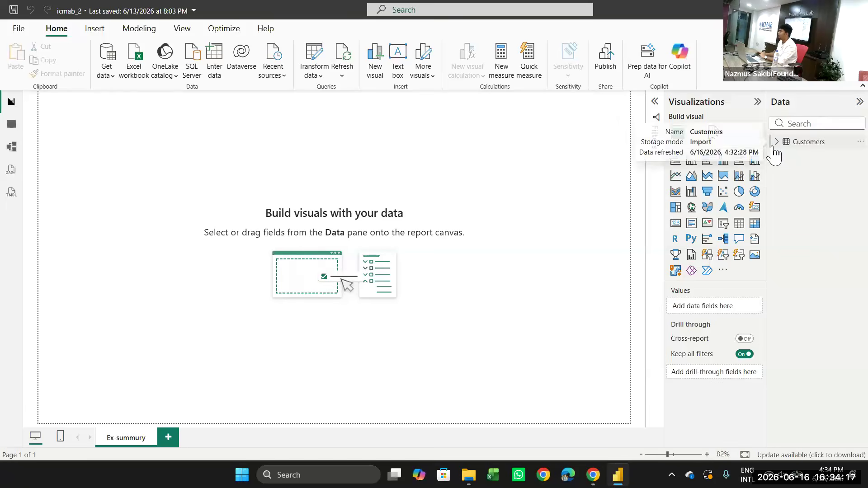
{"action": "left_click", "coordinate": [108, 74]}
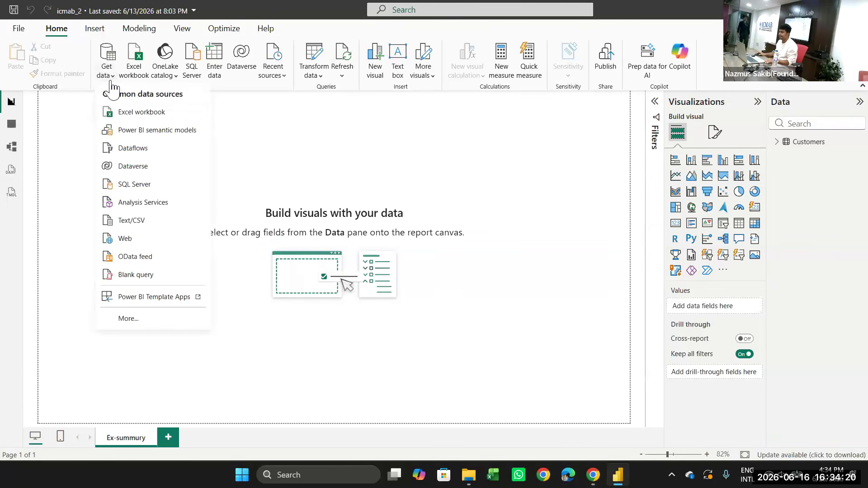
{"action": "left_click", "coordinate": [125, 221]}
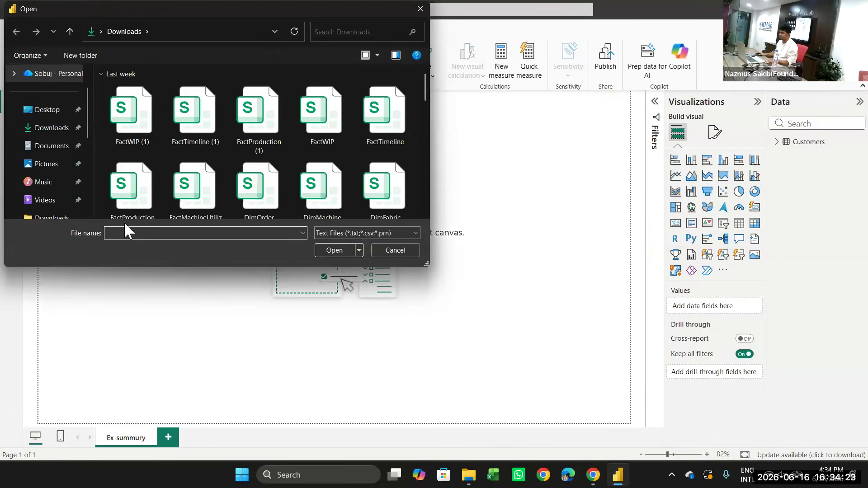
{"action": "scroll", "coordinate": [231, 163], "scroll_direction": "down", "scroll_amount": 10}
{"action": "scroll", "coordinate": [231, 174], "scroll_direction": "down", "scroll_amount": 5}
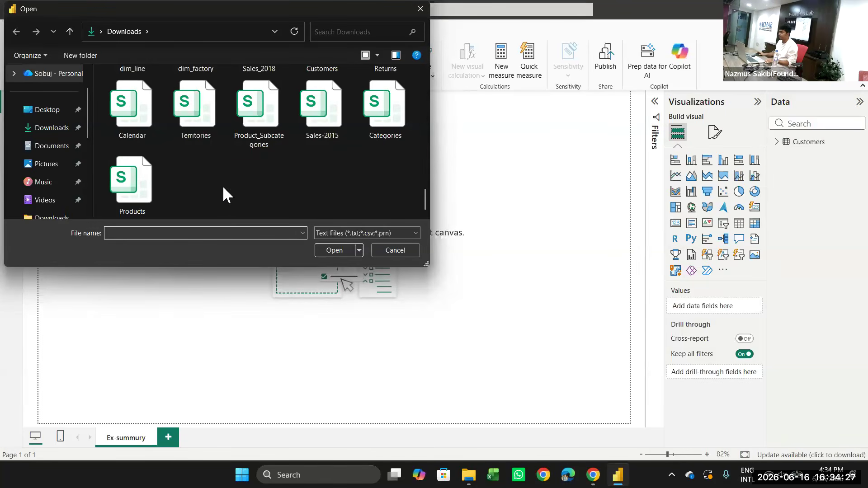
{"action": "left_click", "coordinate": [131, 183]}
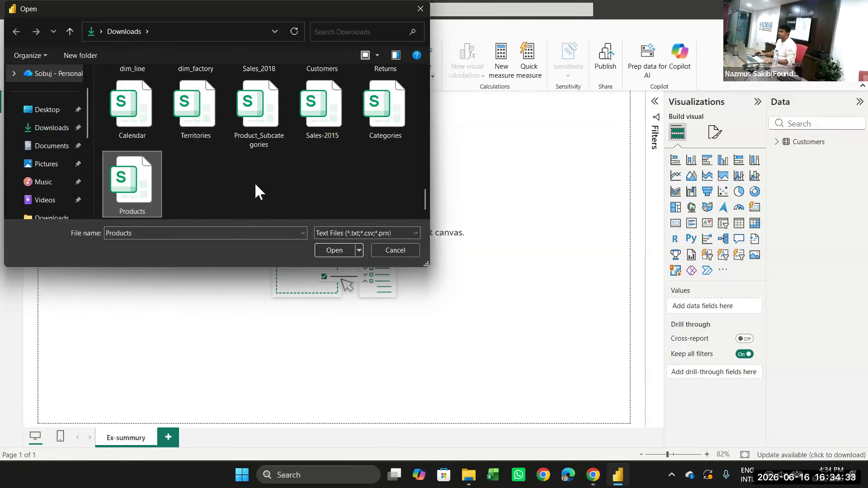
{"action": "left_click", "coordinate": [332, 250]}
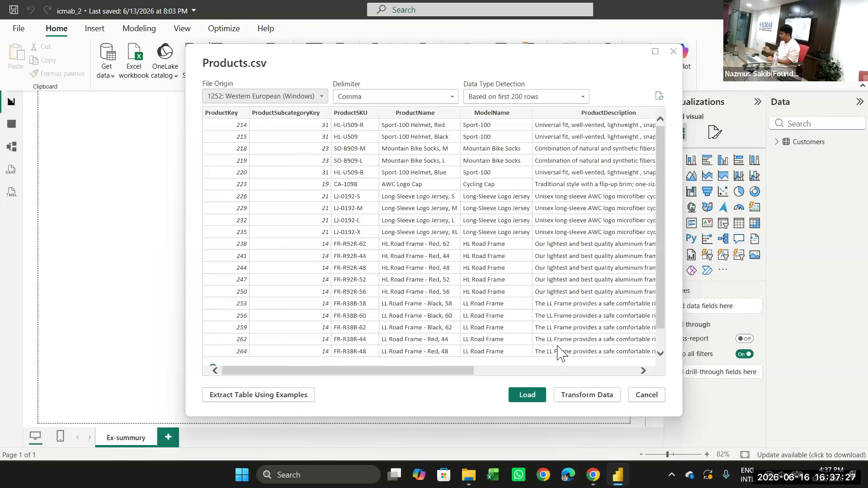
{"action": "left_click", "coordinate": [594, 396]}
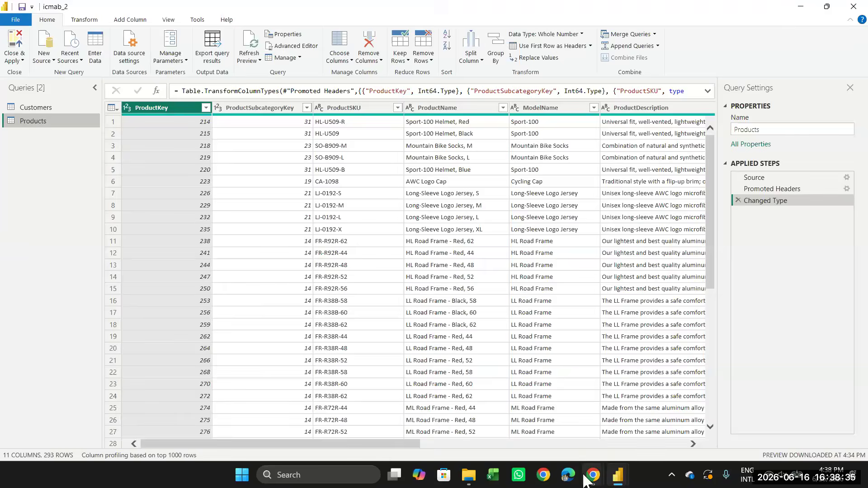
- Switch to the Zoom meeting in Chrome, closing the empty New Tab window, and read the meeting group chat
{"action": "mouse_move", "coordinate": [586, 477]}
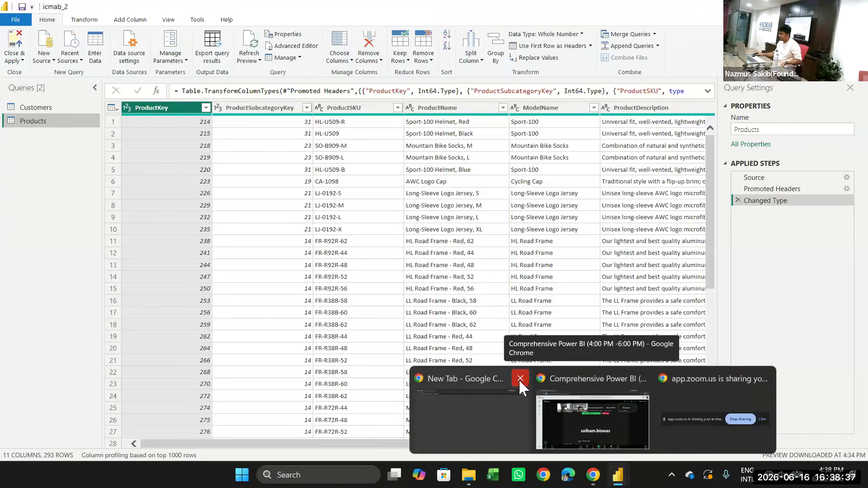
{"action": "left_click", "coordinate": [520, 379]}
{"action": "left_click", "coordinate": [568, 412]}
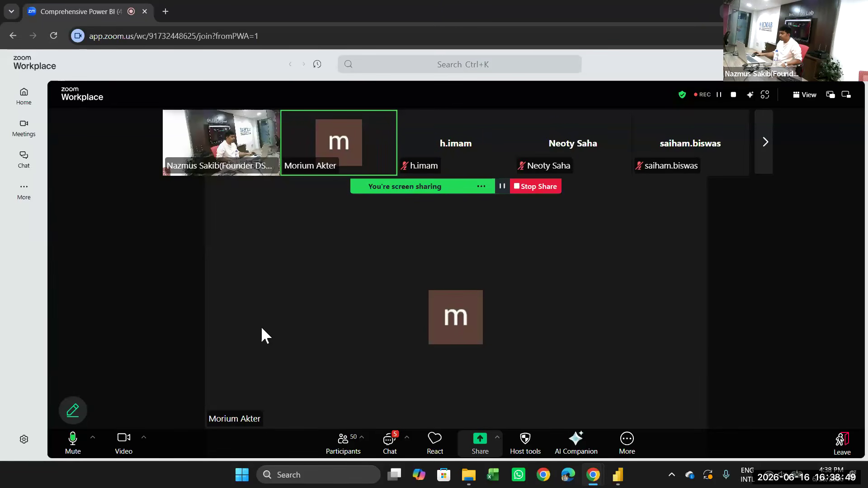
{"action": "left_click", "coordinate": [388, 446]}
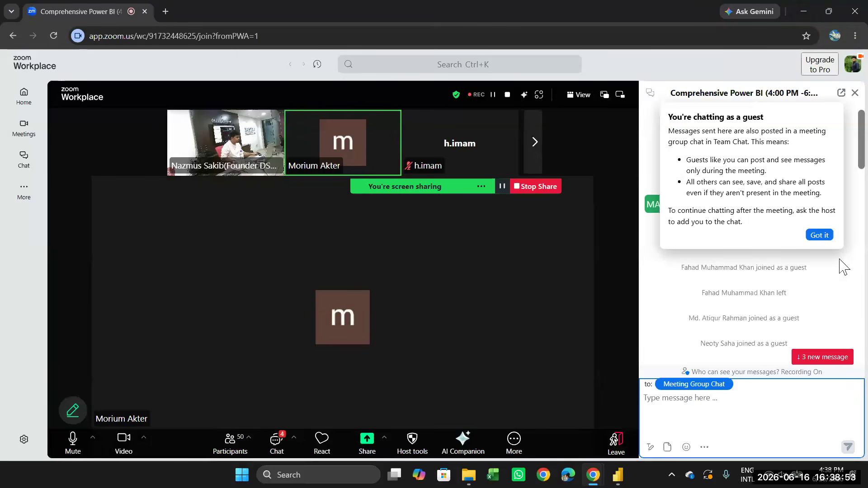
{"action": "left_click", "coordinate": [819, 235]}
{"action": "scroll", "coordinate": [791, 276], "scroll_direction": "down", "scroll_amount": 10}
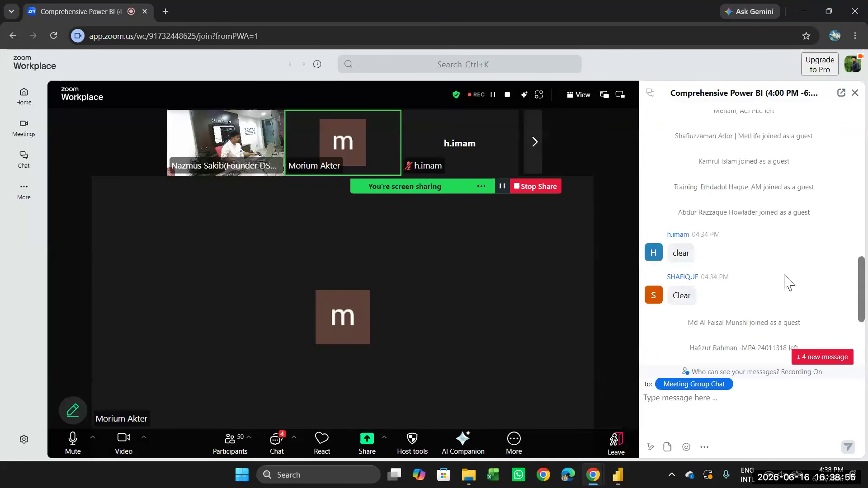
{"action": "scroll", "coordinate": [786, 290], "scroll_direction": "down", "scroll_amount": 3}
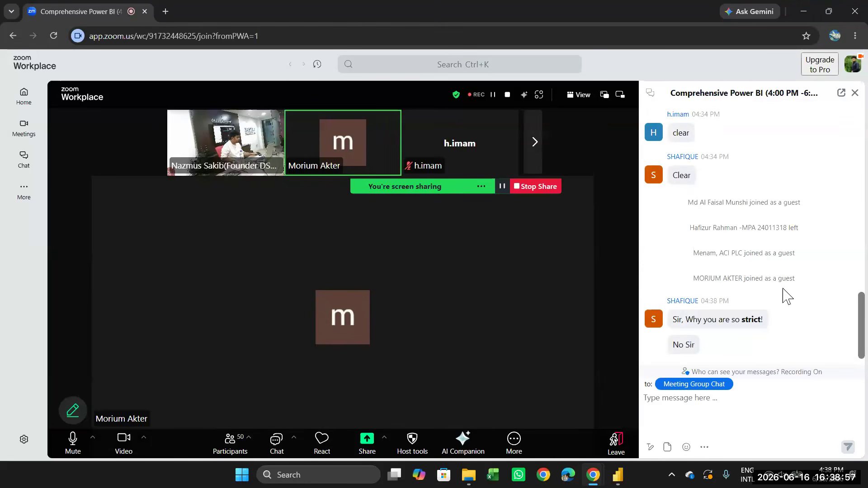
{"action": "left_click", "coordinate": [855, 93]}
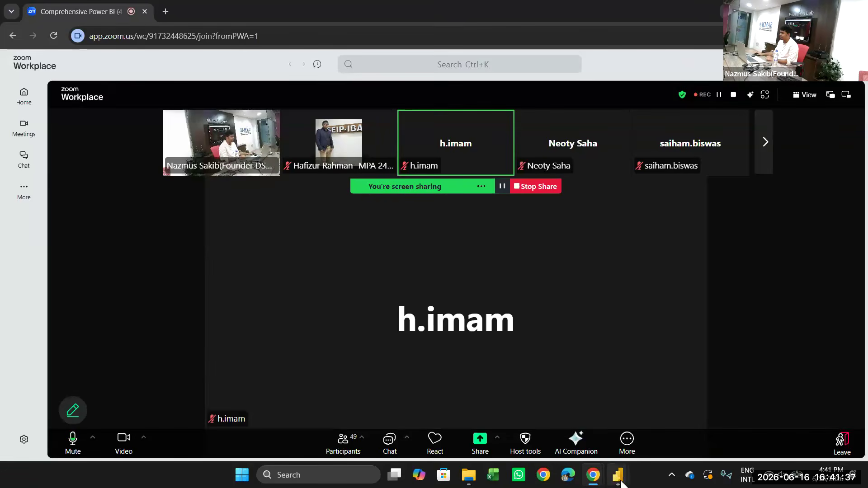
- Return to the Power Query Editor and examine the Statistics, Standard and Scientific operations available for the Products query's ProductCost column
{"action": "mouse_move", "coordinate": [622, 480]}
{"action": "left_click", "coordinate": [653, 446]}
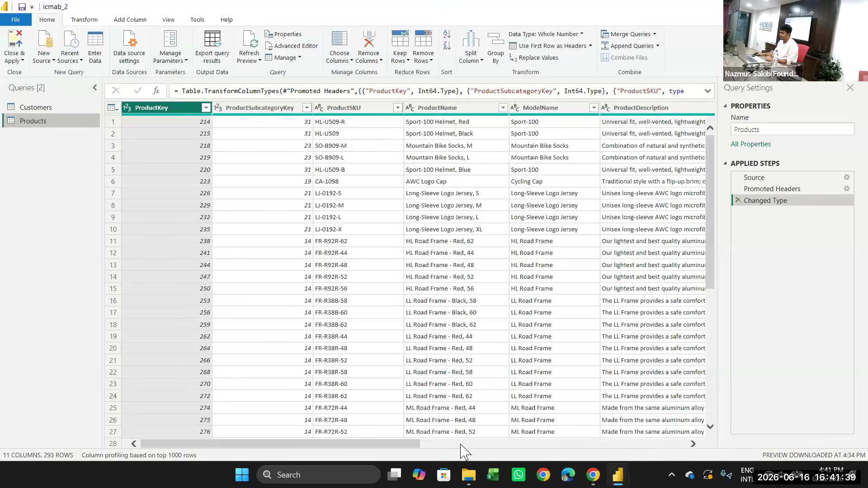
{"action": "left_click_drag", "start_coordinate": [398, 448], "coordinate": [660, 447]}
{"action": "left_click", "coordinate": [581, 110]}
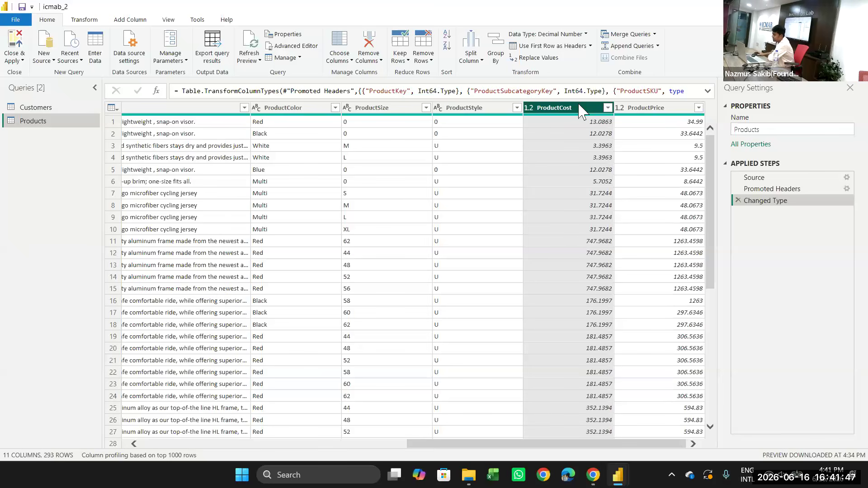
{"action": "left_click", "coordinate": [654, 108]}
{"action": "left_click", "coordinate": [582, 108]}
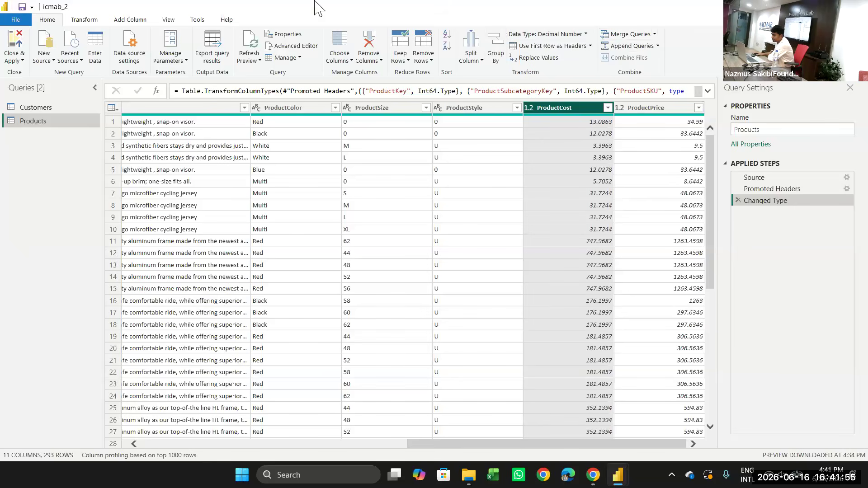
{"action": "left_click", "coordinate": [85, 21]}
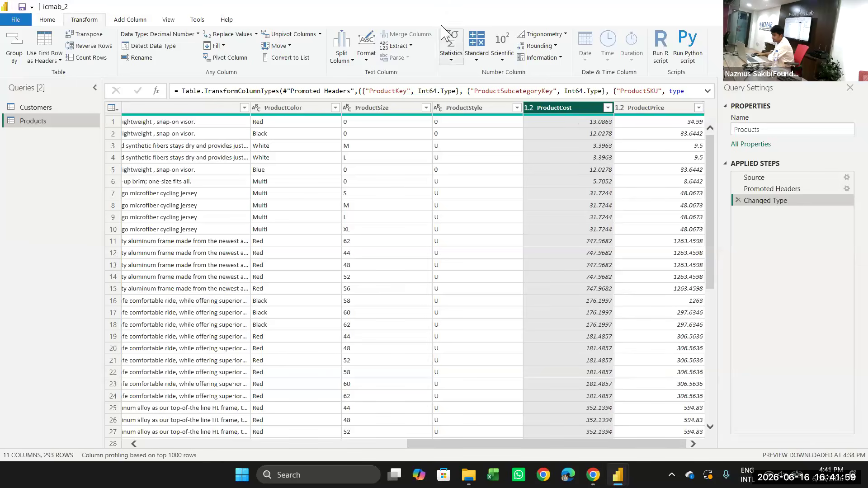
{"action": "left_click", "coordinate": [451, 58]}
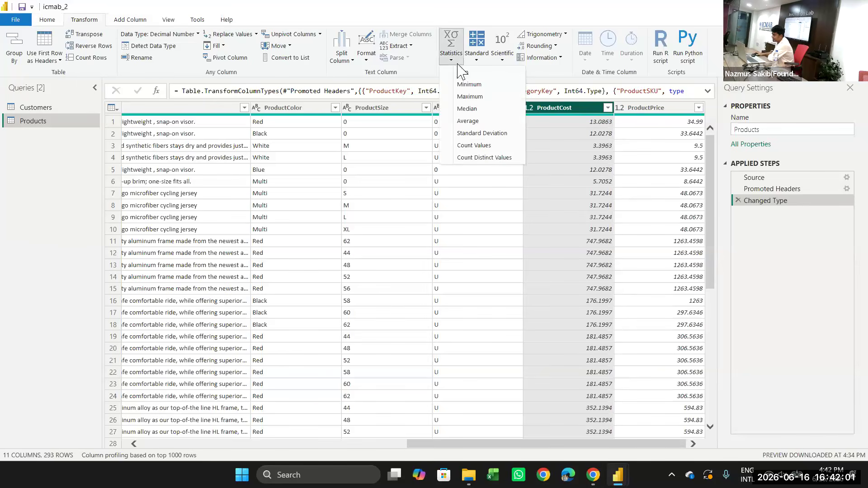
{"action": "left_click", "coordinate": [474, 61]}
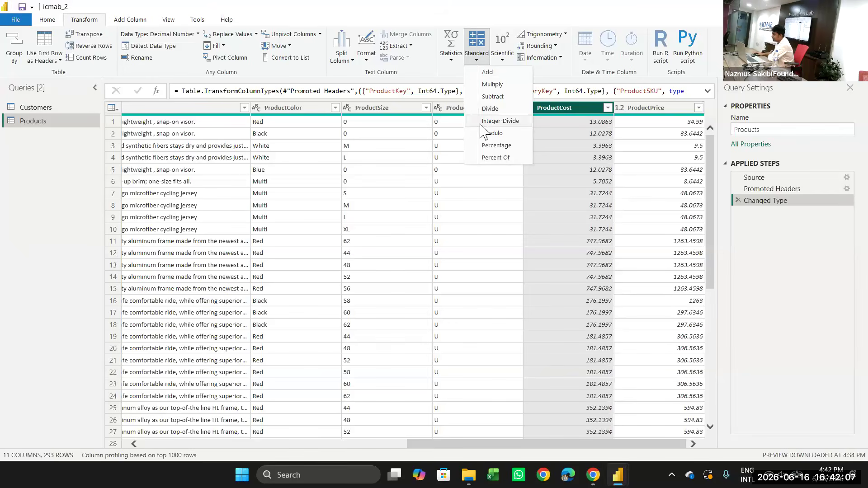
{"action": "left_click", "coordinate": [502, 54]}
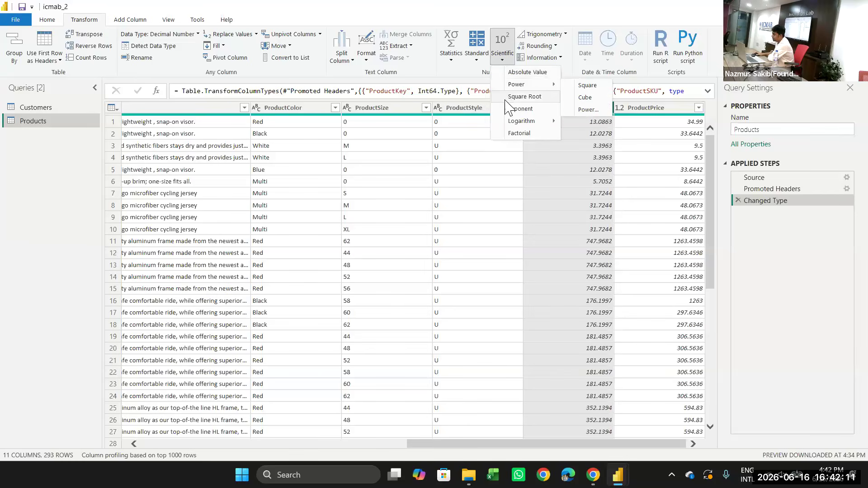
{"action": "left_click", "coordinate": [495, 63]}
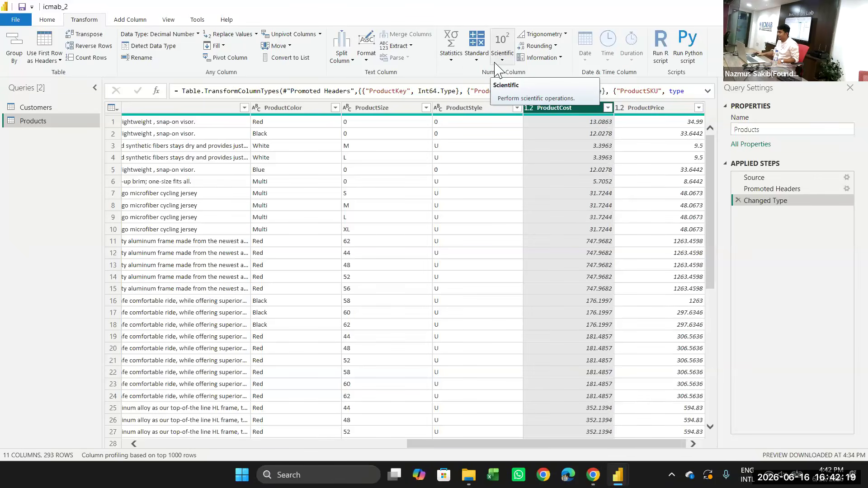
- Calculate the sum of the ProductCost column, and delete that applied step from the Products query
{"action": "left_click", "coordinate": [451, 56]}
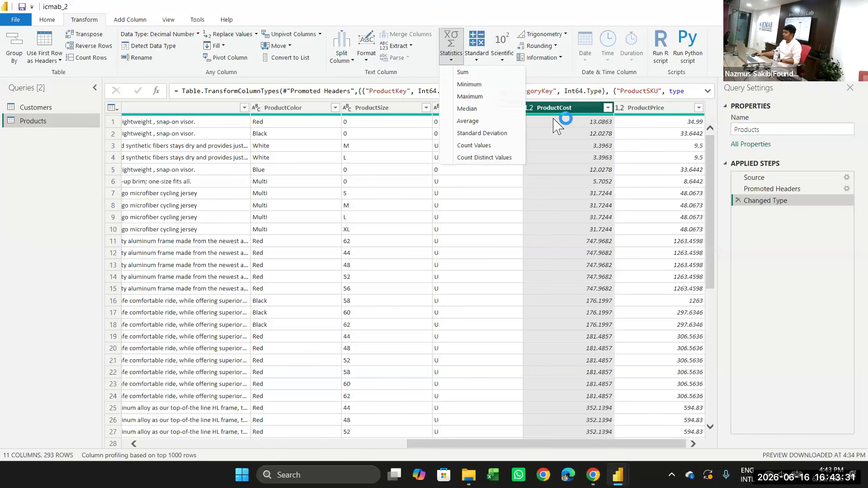
{"action": "left_click", "coordinate": [463, 73]}
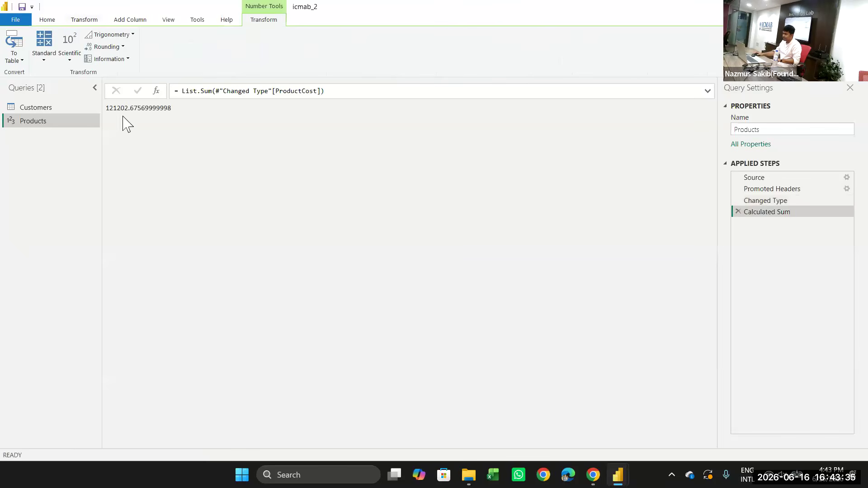
{"action": "double_click", "coordinate": [138, 110]}
{"action": "left_click_drag", "start_coordinate": [138, 110], "coordinate": [135, 125]}
{"action": "left_click", "coordinate": [156, 146]}
{"action": "left_click", "coordinate": [739, 211]}
- Calculate the average of the ProductPrice column, and delete that applied step from the Products query
{"action": "left_click_drag", "start_coordinate": [298, 445], "coordinate": [728, 397]}
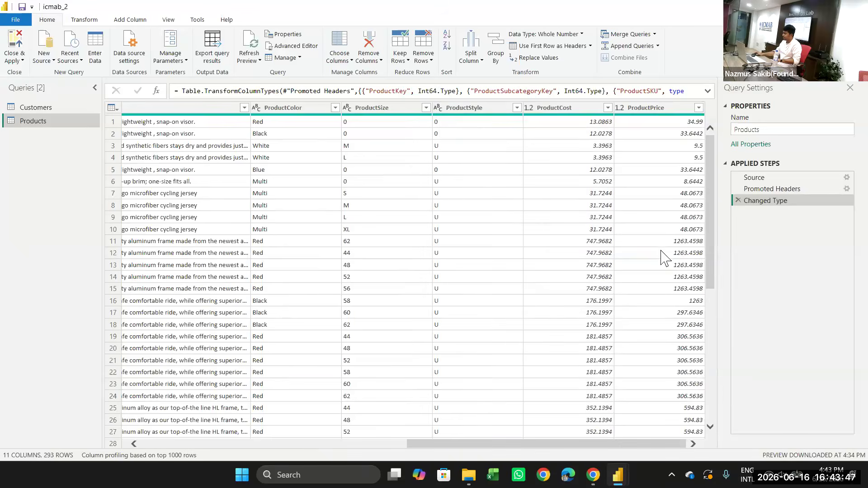
{"action": "left_click", "coordinate": [584, 109]}
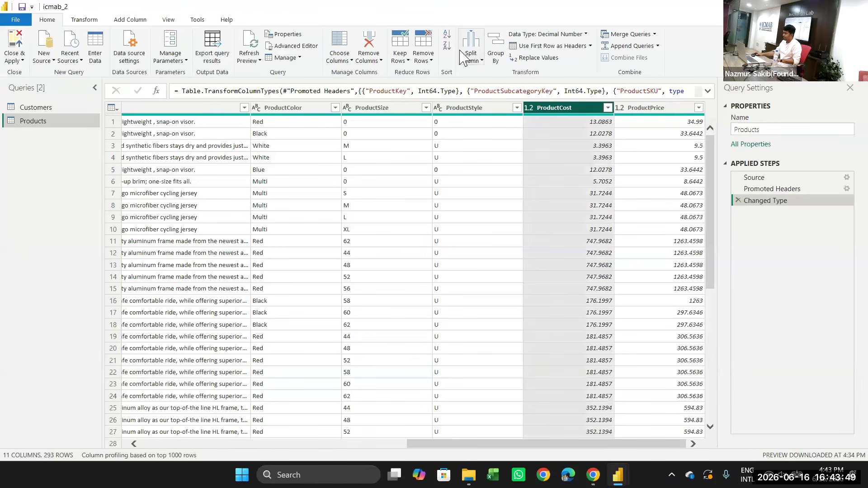
{"action": "left_click", "coordinate": [93, 20]}
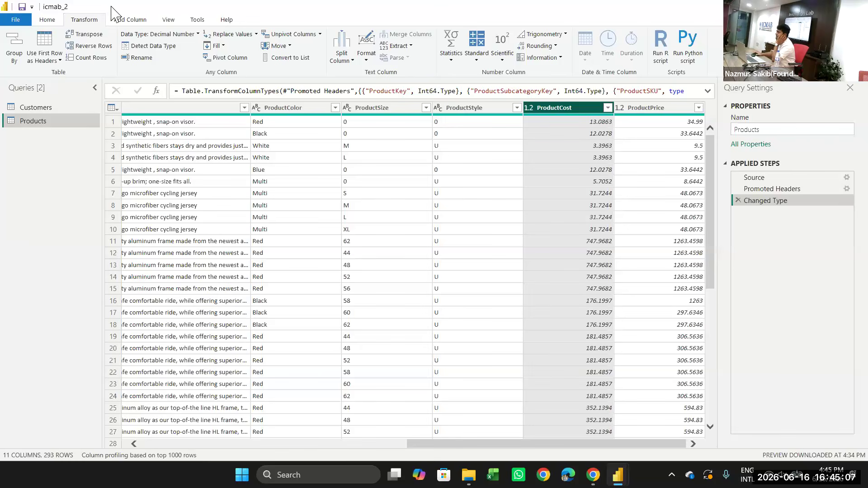
{"action": "left_click", "coordinate": [451, 59]}
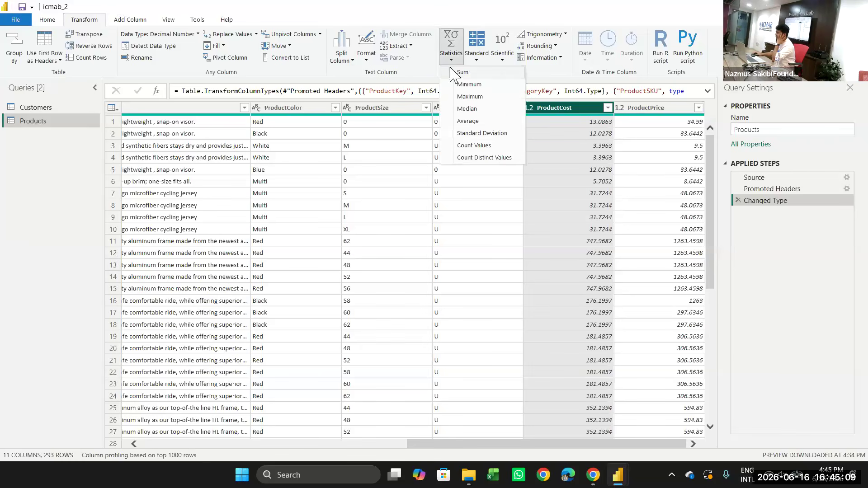
{"action": "left_click", "coordinate": [678, 108]}
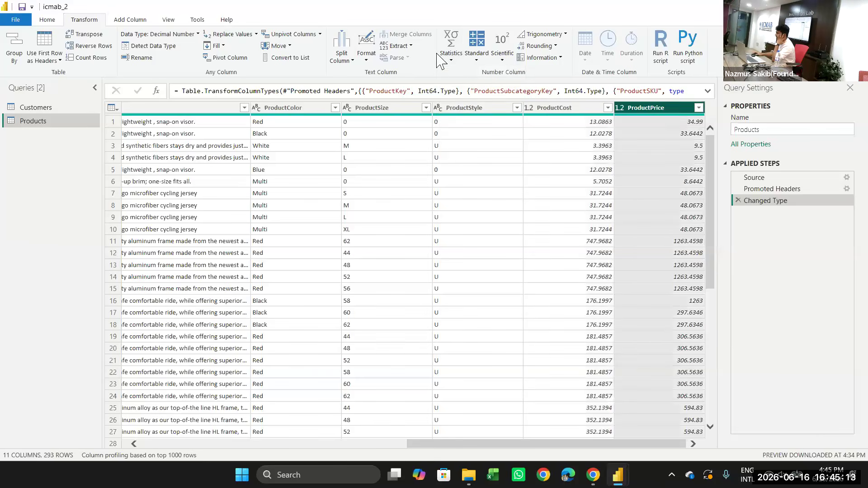
{"action": "left_click", "coordinate": [451, 56]}
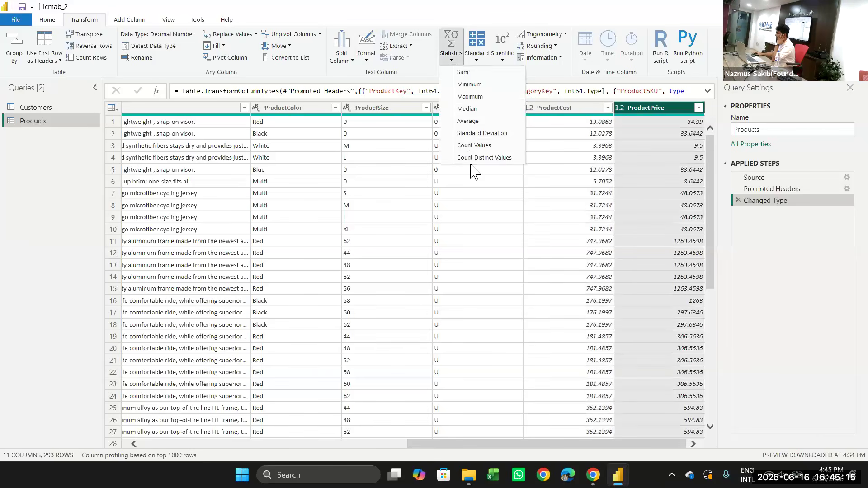
{"action": "left_click", "coordinate": [476, 121]}
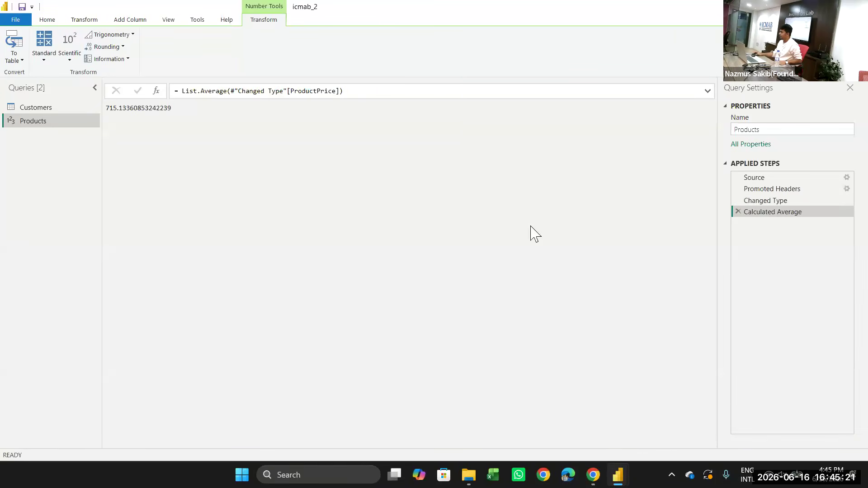
{"action": "left_click", "coordinate": [738, 211]}
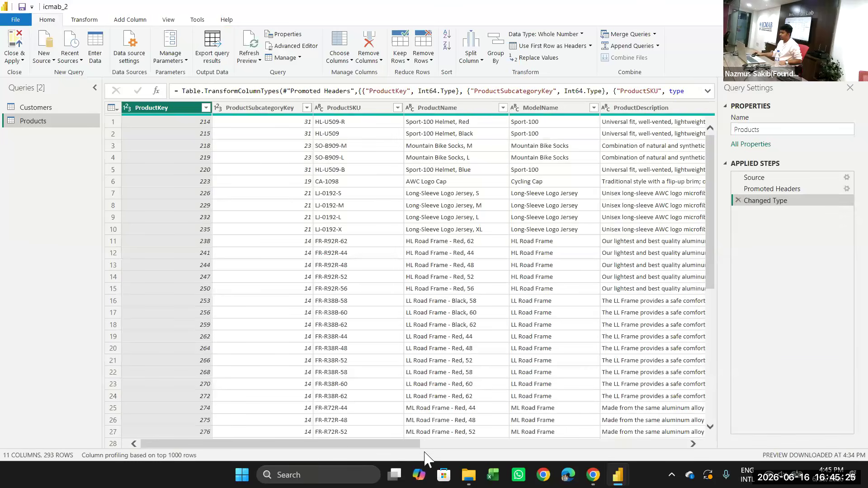
- Add a new column to the Products query that multiplies ProductPrice by 0.9
{"action": "left_click_drag", "start_coordinate": [412, 453], "coordinate": [732, 416]}
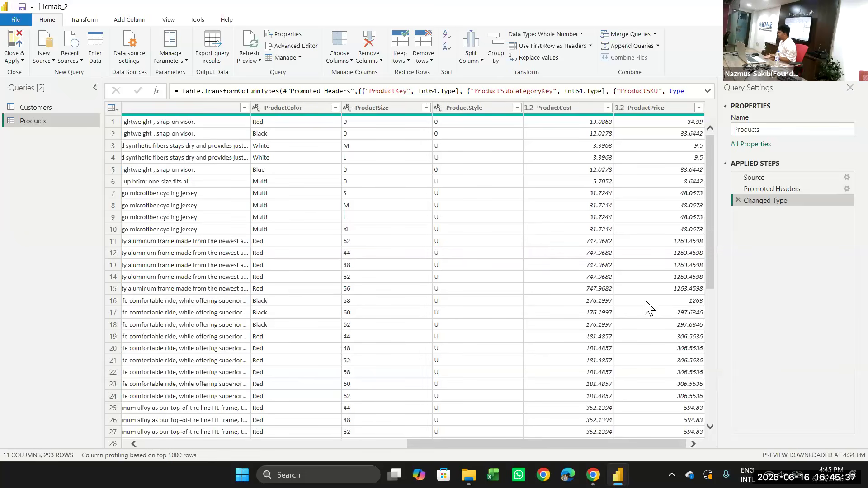
{"action": "left_click", "coordinate": [666, 113]}
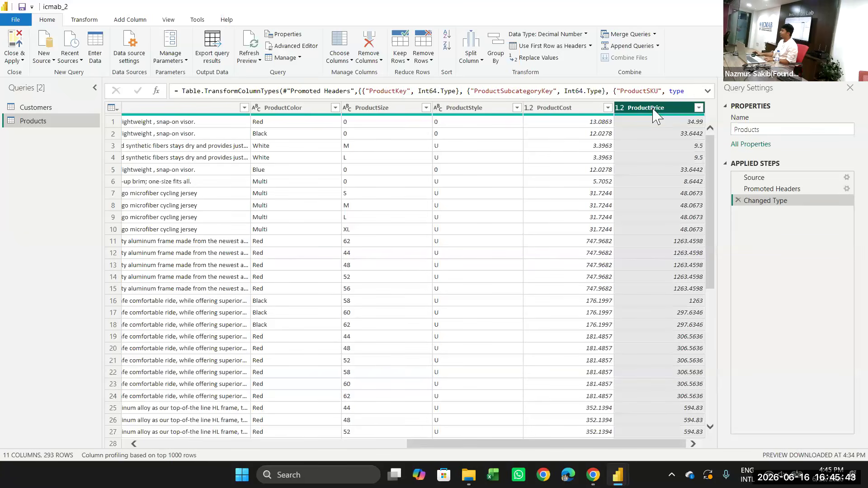
{"action": "left_click", "coordinate": [126, 21]}
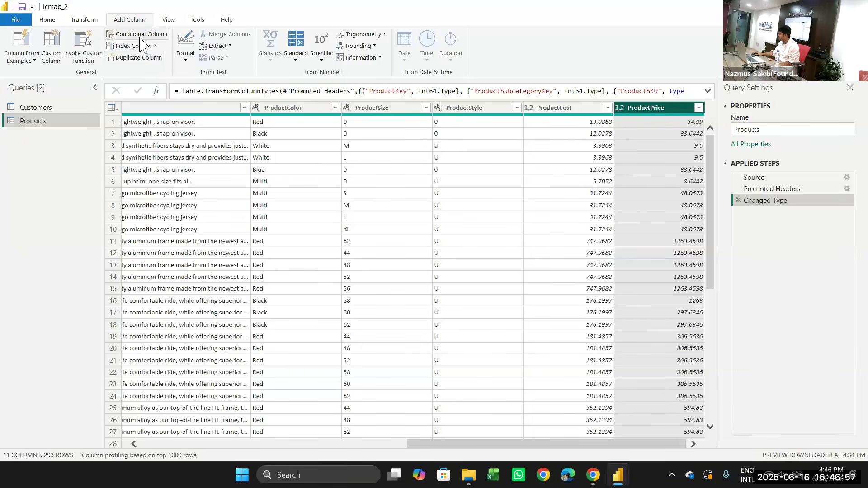
{"action": "left_click", "coordinate": [296, 53]}
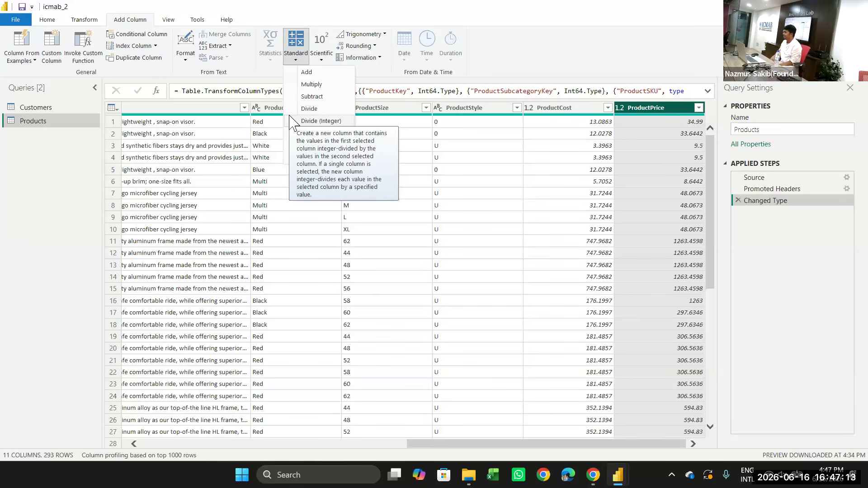
{"action": "left_click", "coordinate": [312, 96]}
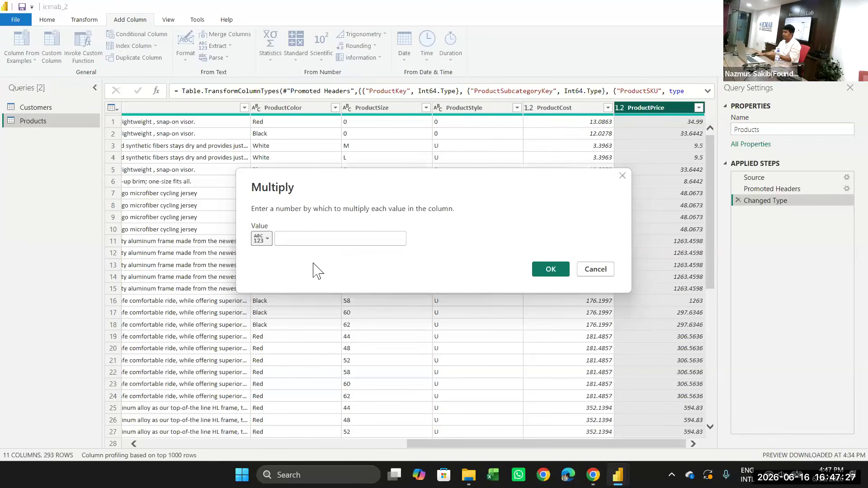
{"action": "left_click", "coordinate": [290, 238]}
{"action": "type", "text": ".9"}
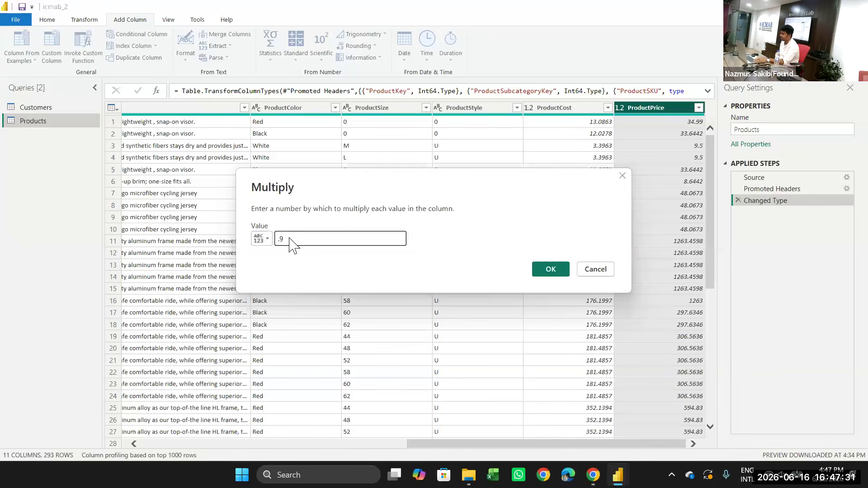
{"action": "left_click", "coordinate": [550, 271]}
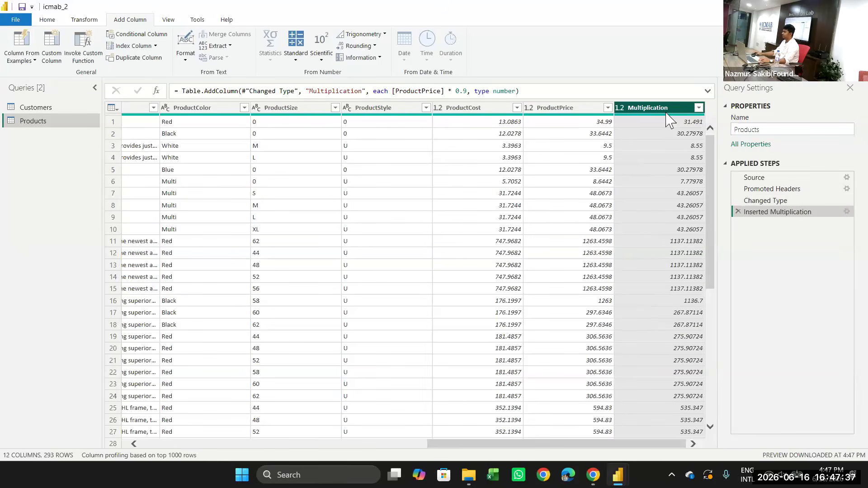
- Rename the new multiplication column to "Discounted price"
{"action": "double_click", "coordinate": [672, 108]}
{"action": "key", "text": "BackSpace"}
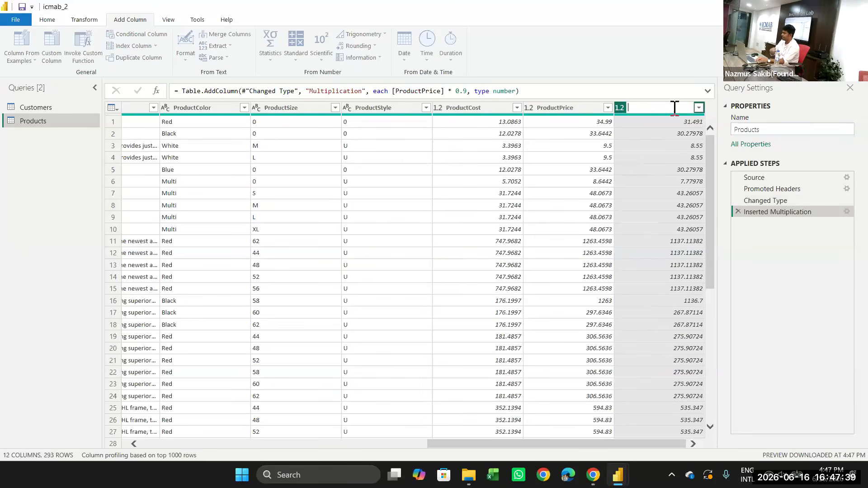
{"action": "type", "text": "Disco"}
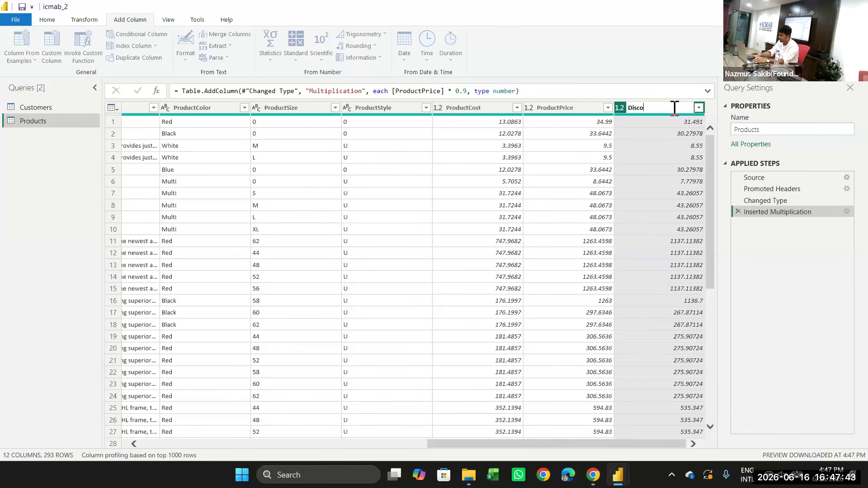
{"action": "type", "text": "unte"}
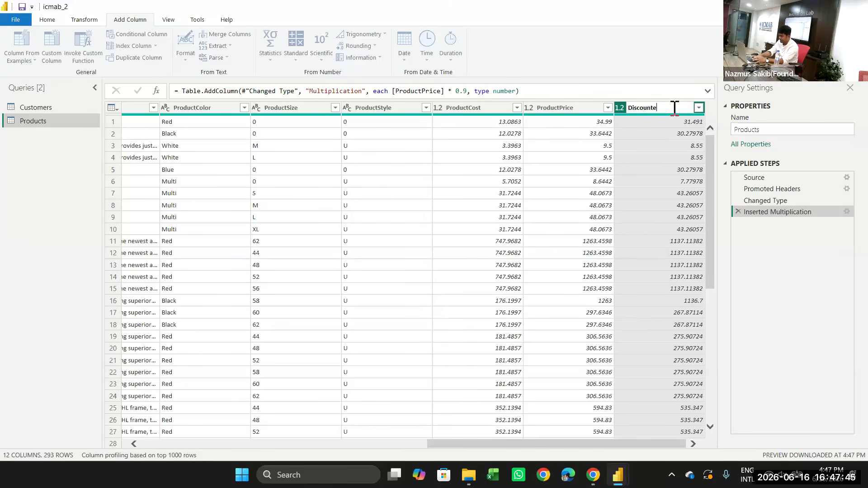
{"action": "type", "text": "d price"}
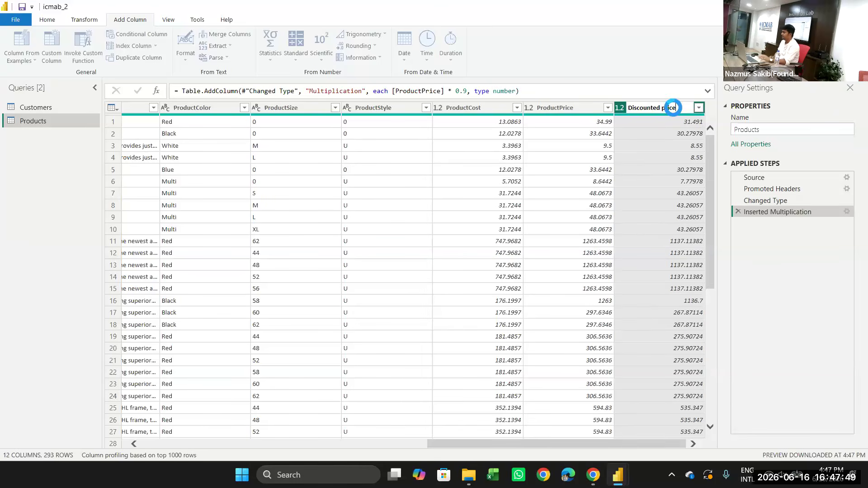
{"action": "key", "text": "Return"}
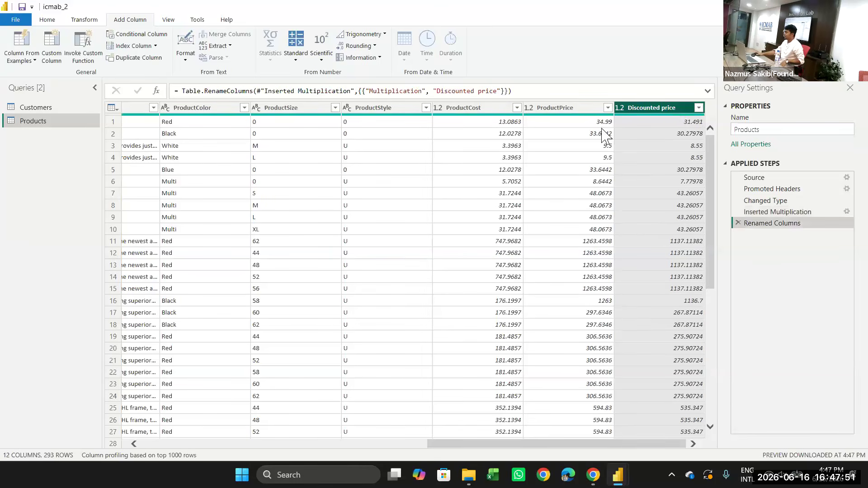
- Check the first Discounted price value in full, and round the Discounted price column to 2 decimal places
{"action": "left_click", "coordinate": [603, 132]}
{"action": "left_click", "coordinate": [651, 125]}
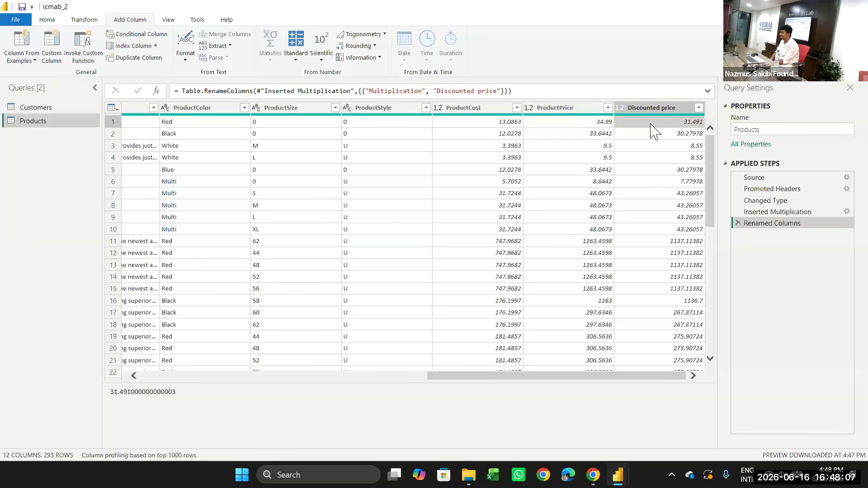
{"action": "left_click", "coordinate": [655, 109]}
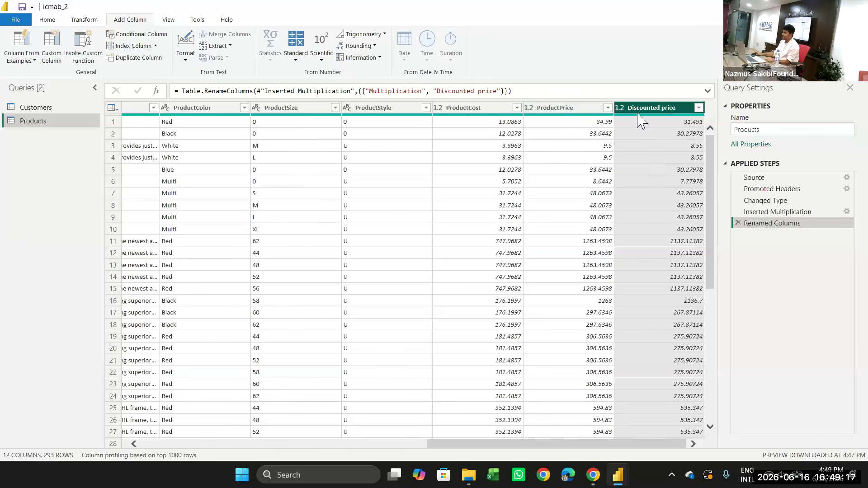
{"action": "left_click", "coordinate": [88, 20]}
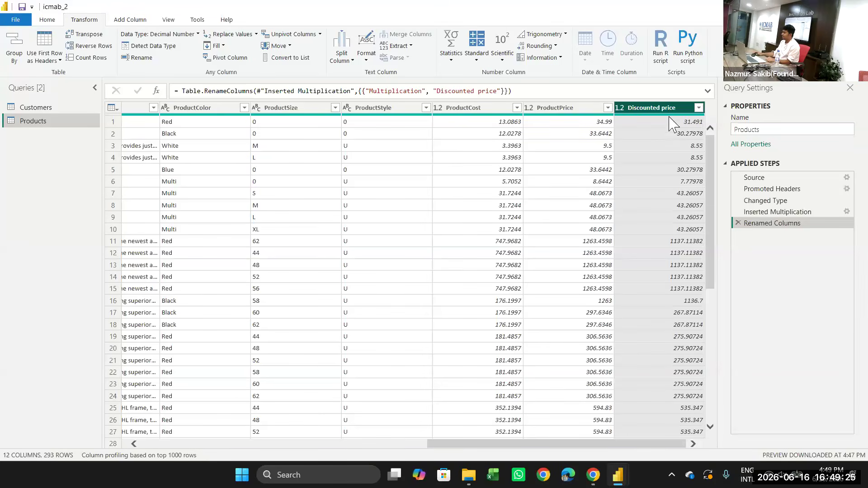
{"action": "mouse_move", "coordinate": [670, 119]}
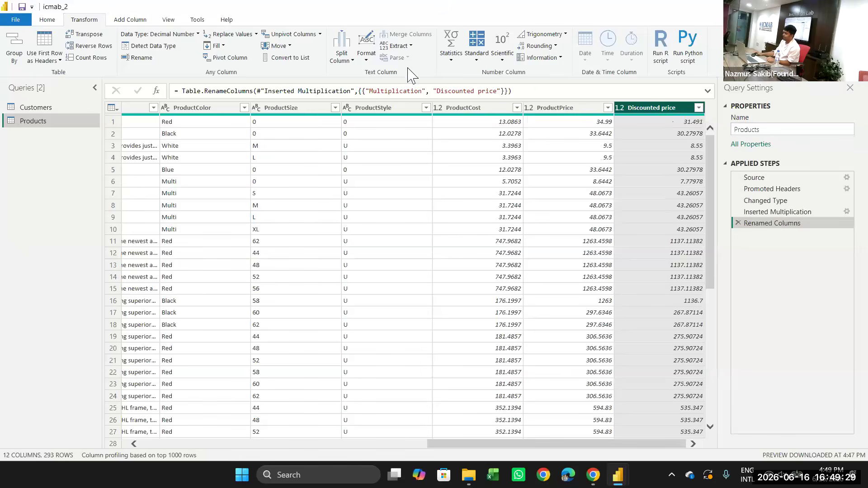
{"action": "left_click", "coordinate": [555, 47]}
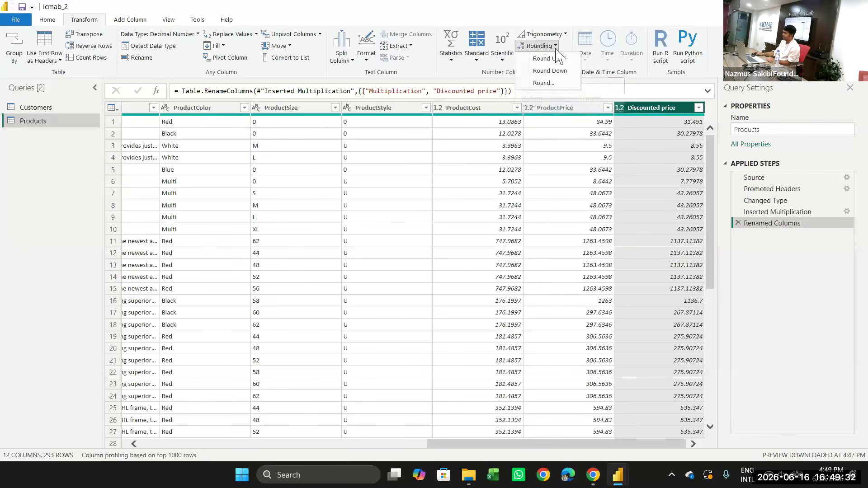
{"action": "left_click", "coordinate": [547, 84]}
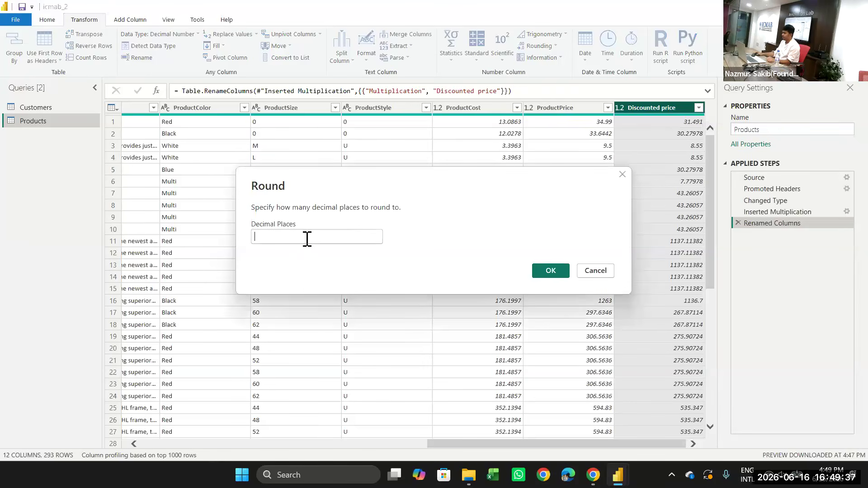
{"action": "type", "text": "2"}
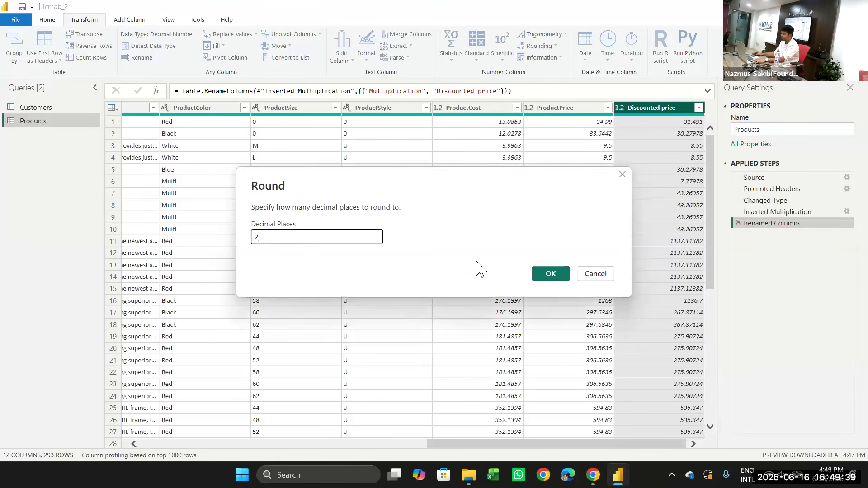
{"action": "left_click", "coordinate": [551, 274]}
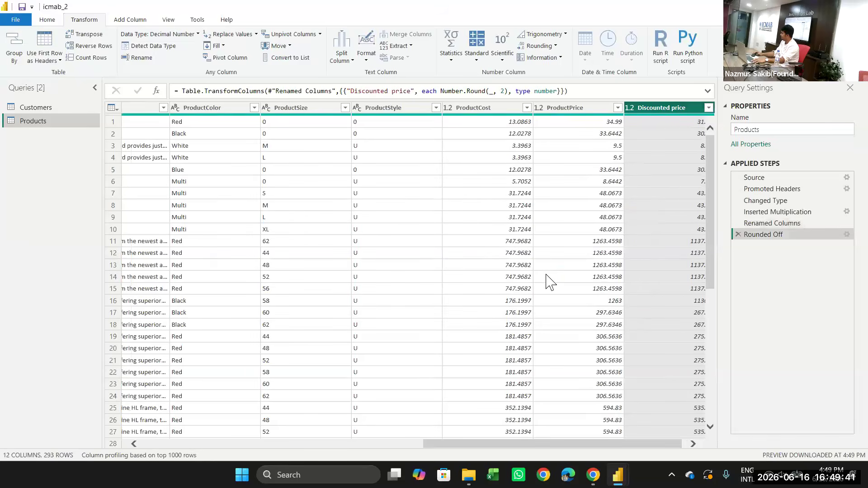
- Round the ProductPrice column in the Products query to 2 decimal places
{"action": "left_click", "coordinate": [570, 112]}
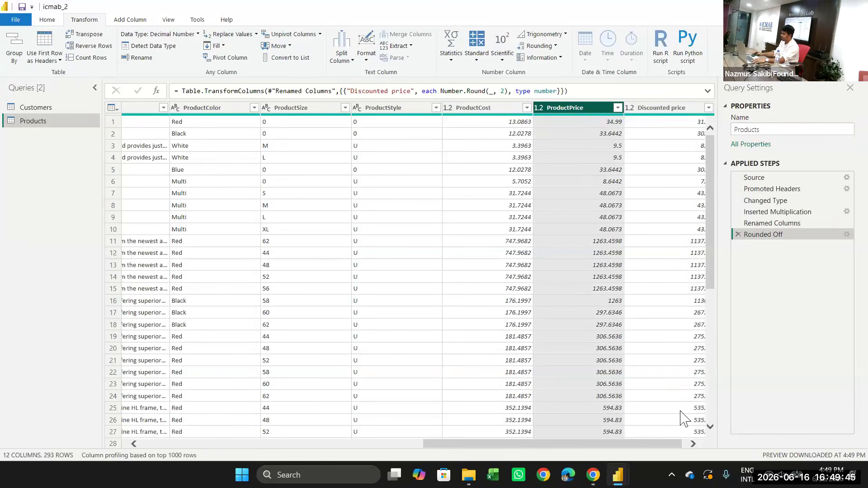
{"action": "scroll", "coordinate": [659, 448], "scroll_direction": "right", "scroll_amount": 1}
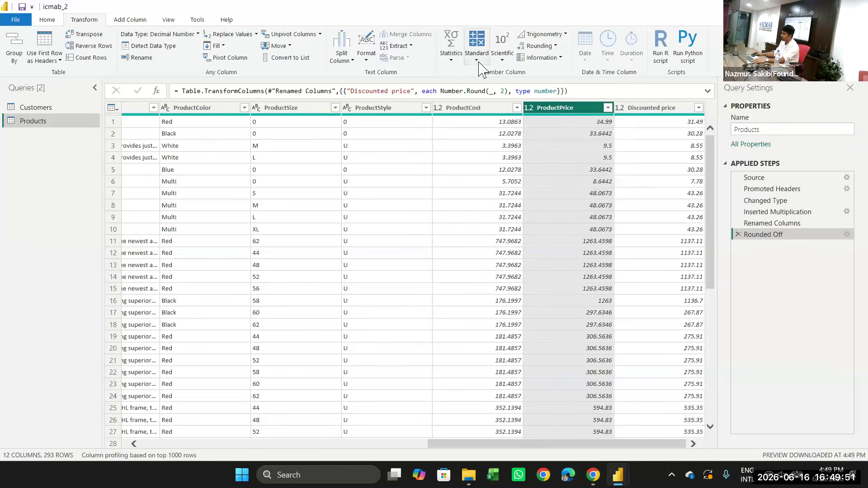
{"action": "left_click", "coordinate": [548, 49]}
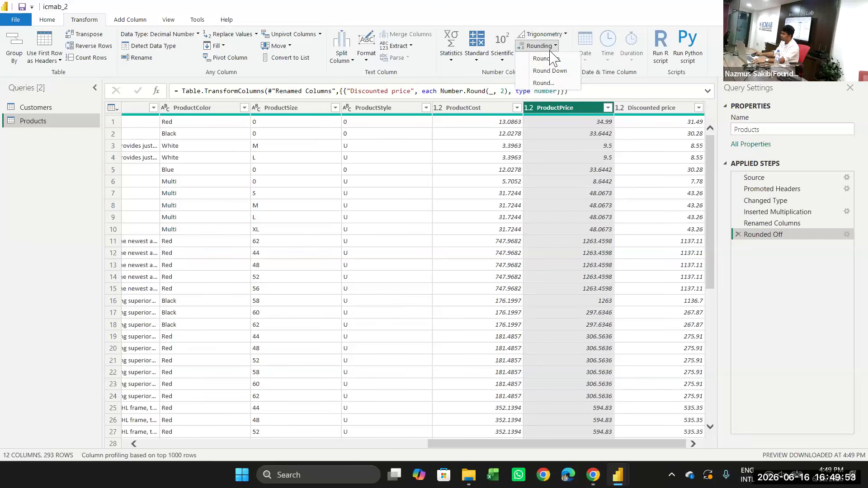
{"action": "left_click", "coordinate": [549, 84]}
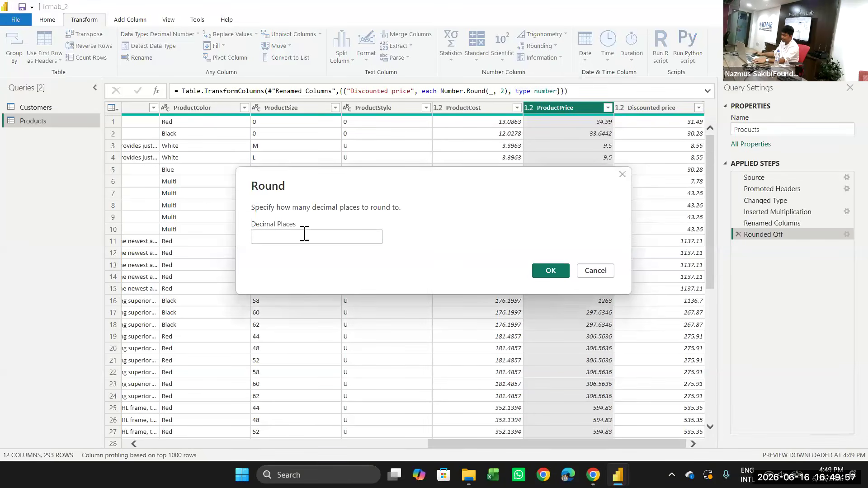
{"action": "type", "text": "2"}
{"action": "left_click", "coordinate": [555, 272]}
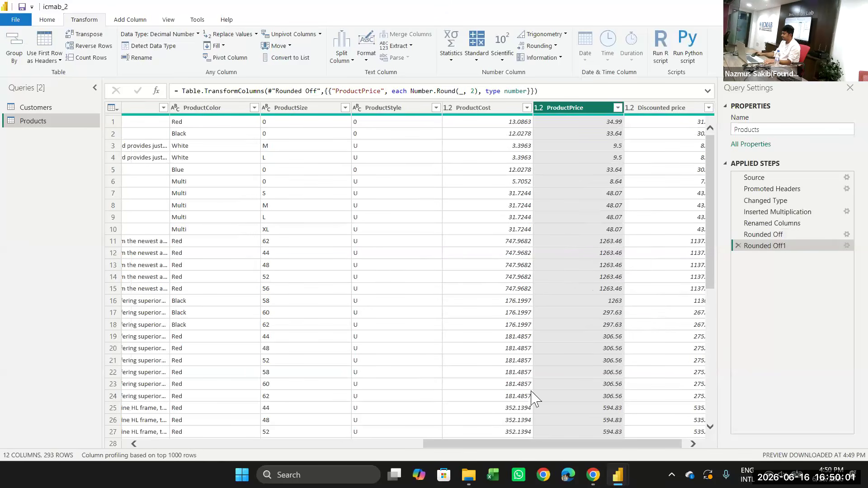
- Apply the query changes and close the Power Query Editor to return to the Power BI report
{"action": "left_click_drag", "start_coordinate": [510, 446], "coordinate": [121, 398]}
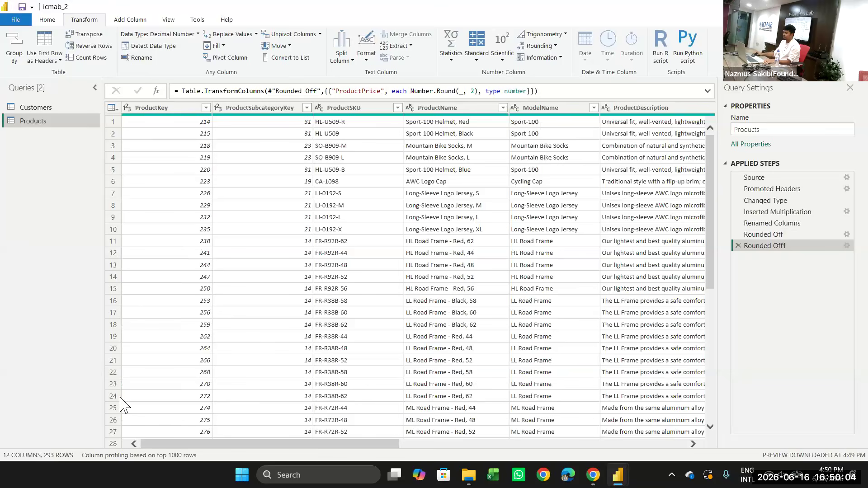
{"action": "left_click", "coordinate": [47, 20]}
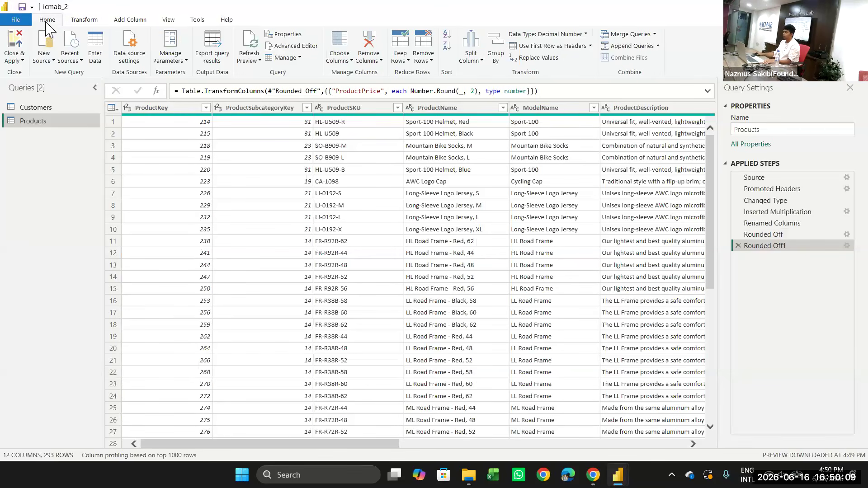
{"action": "left_click", "coordinate": [23, 62]}
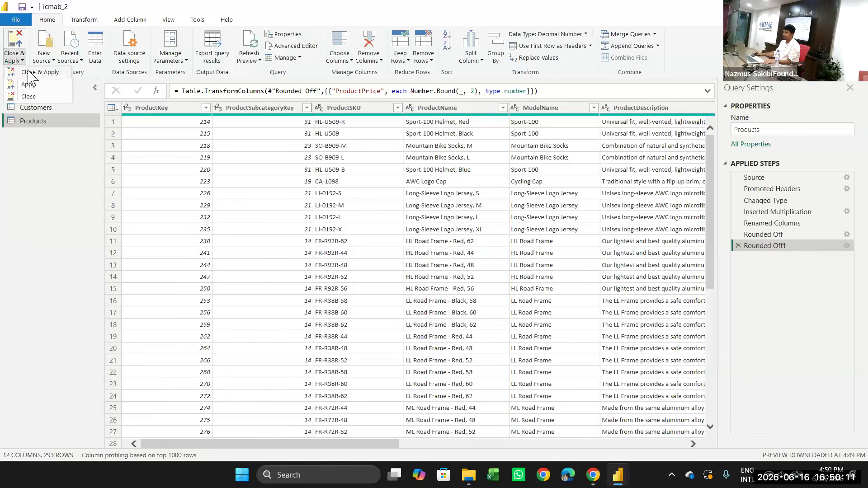
{"action": "left_click", "coordinate": [27, 96]}
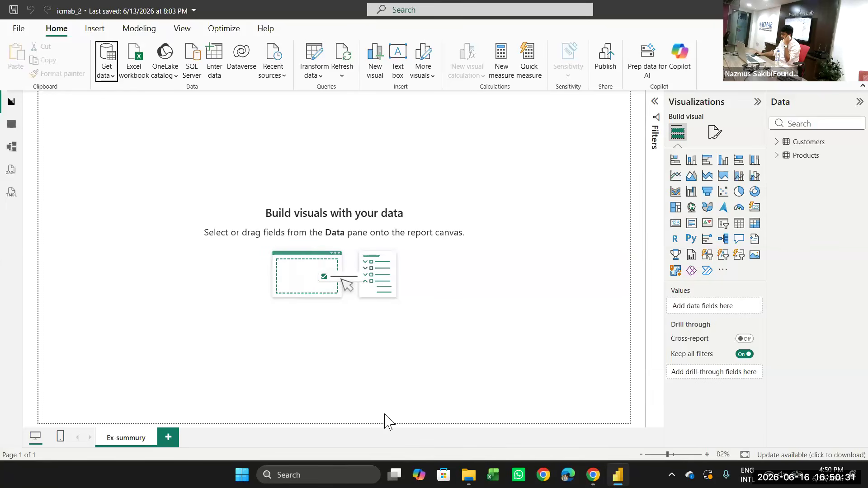
- Switch to the Zoom meeting in Chrome and look through the meeting's participant list
{"action": "mouse_move", "coordinate": [594, 480]}
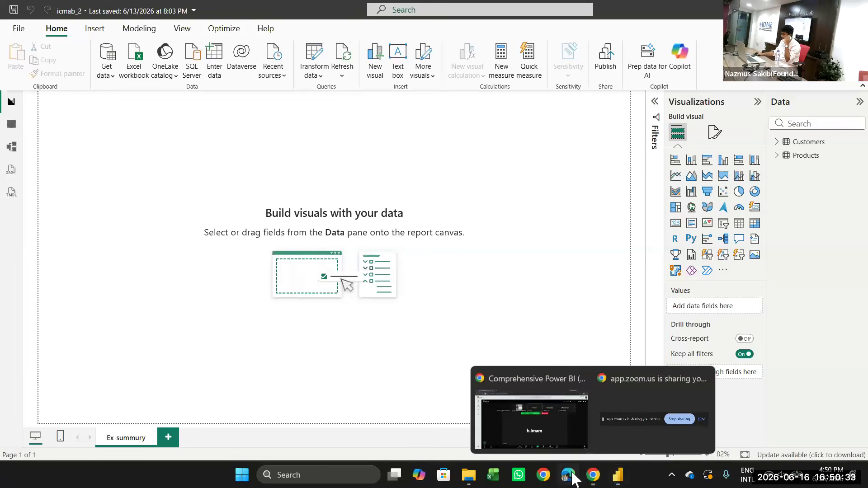
{"action": "left_click", "coordinate": [558, 426]}
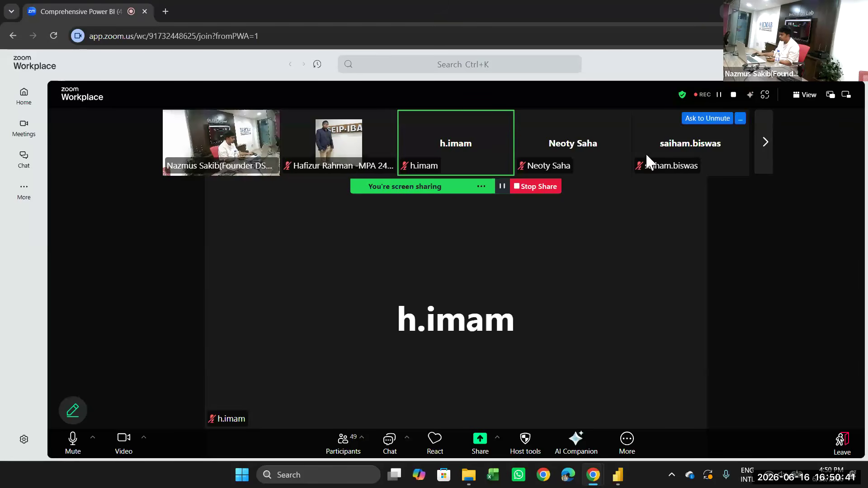
{"action": "left_click", "coordinate": [345, 455]}
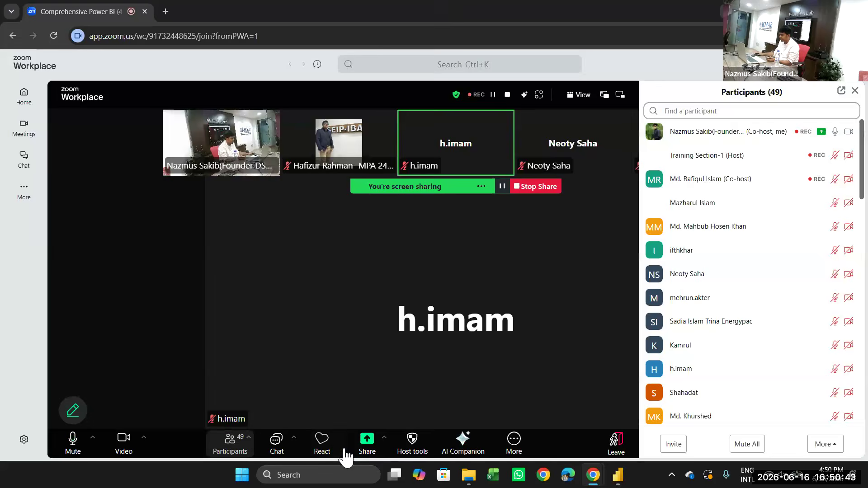
{"action": "mouse_move", "coordinate": [752, 301]}
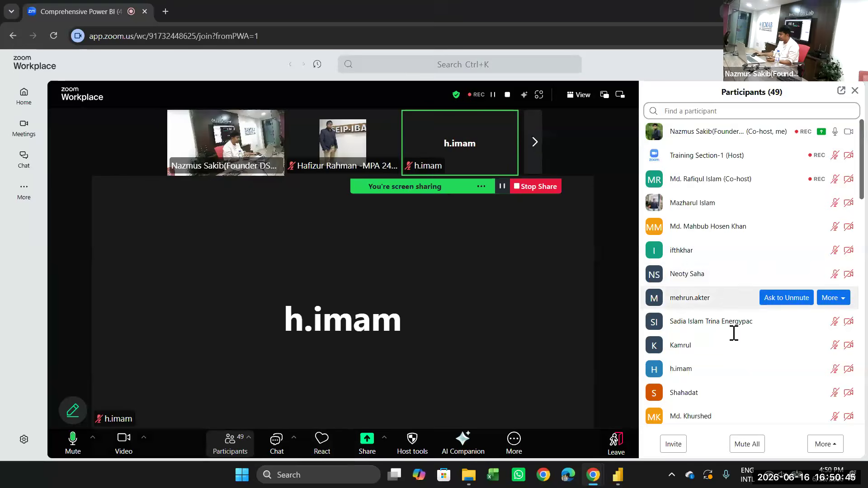
{"action": "mouse_move", "coordinate": [714, 381]}
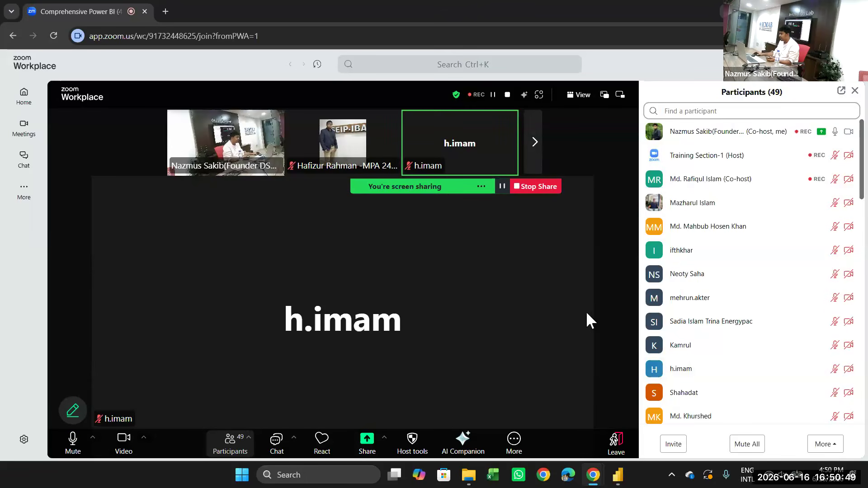
{"action": "mouse_move", "coordinate": [742, 284]}
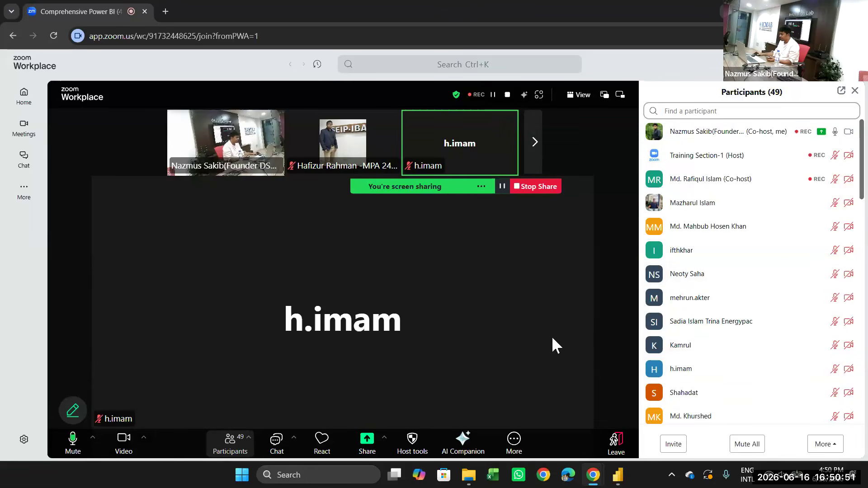
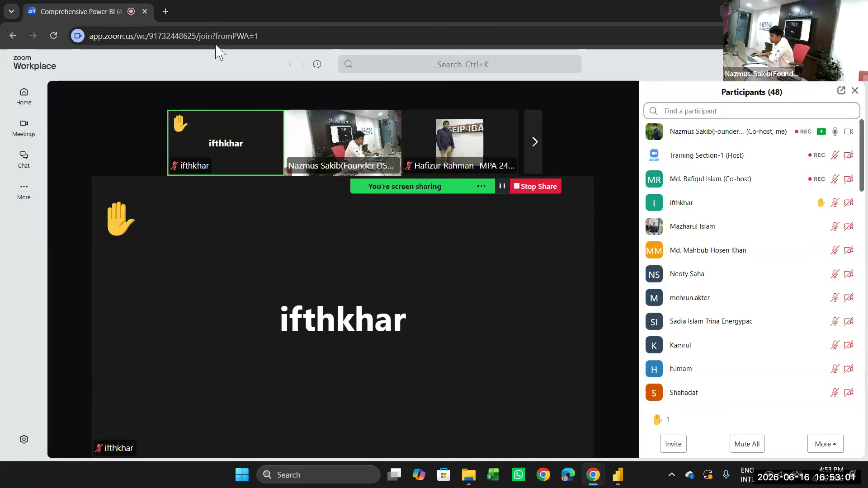
- Look through the Zoom meeting's participant list again and switch back to the Power BI report
{"action": "scroll", "coordinate": [683, 283], "scroll_direction": "down", "scroll_amount": 15}
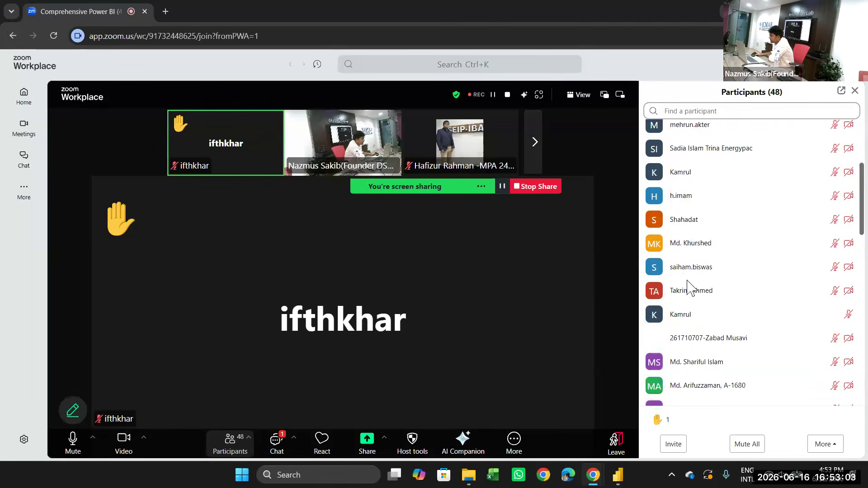
{"action": "scroll", "coordinate": [714, 316], "scroll_direction": "up", "scroll_amount": 15}
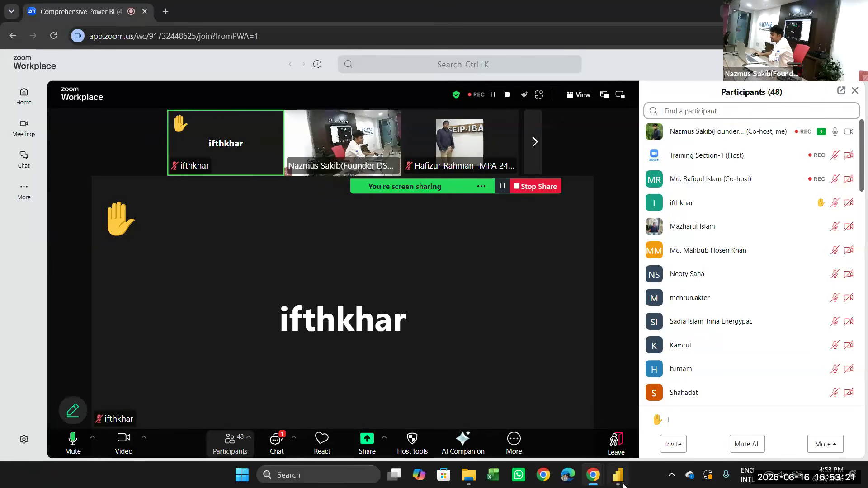
{"action": "mouse_move", "coordinate": [618, 475]}
{"action": "left_click", "coordinate": [590, 409]}
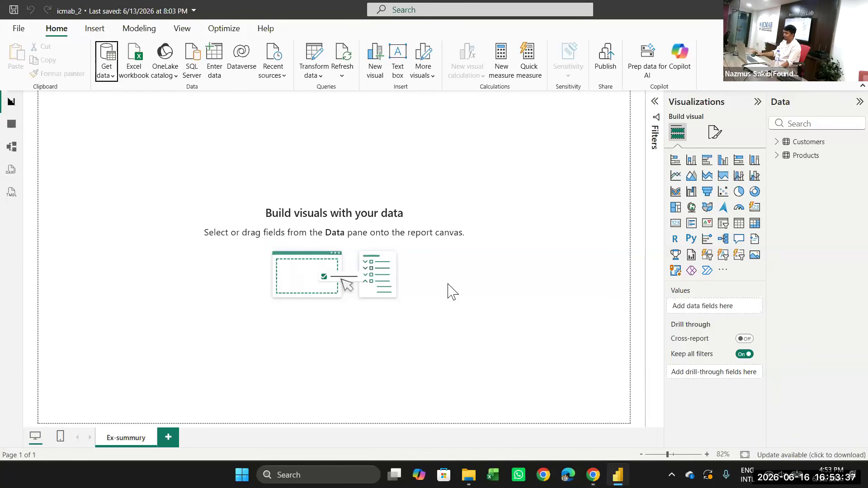
- Switch to File Explorer, check the Desktop folder, and locate the Customers CSV file in the Downloads folder
{"action": "left_click", "coordinate": [468, 484]}
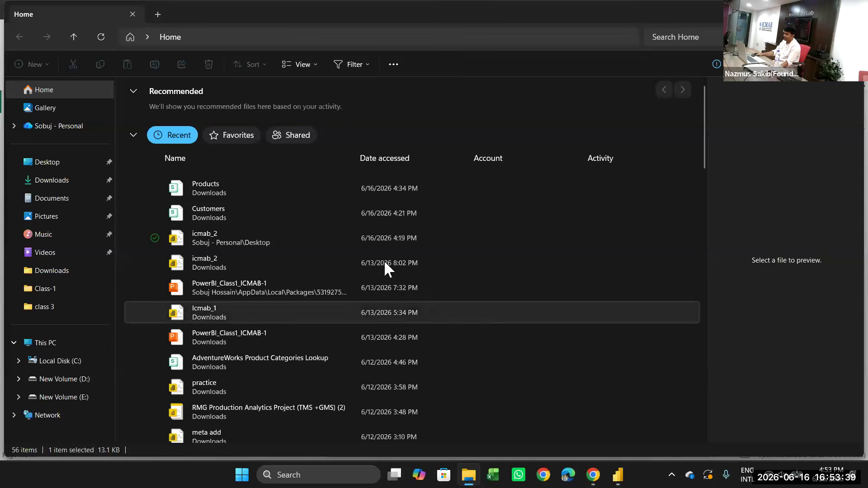
{"action": "left_click", "coordinate": [53, 171]}
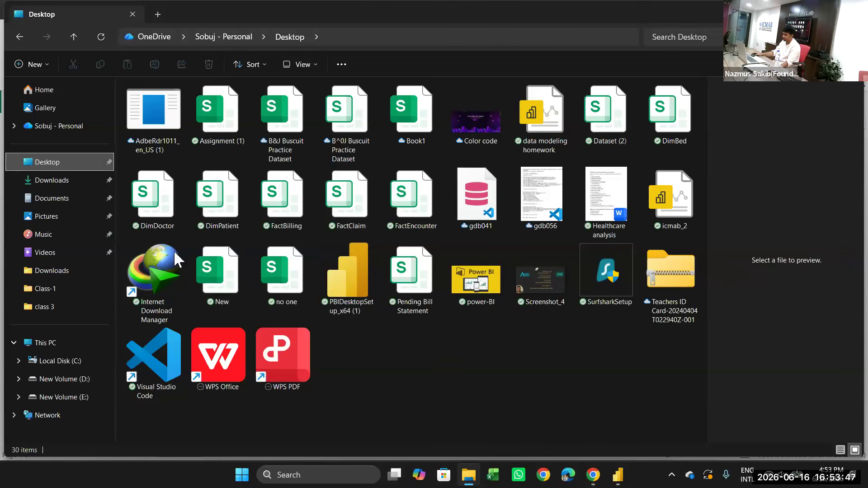
{"action": "left_click", "coordinate": [46, 181]}
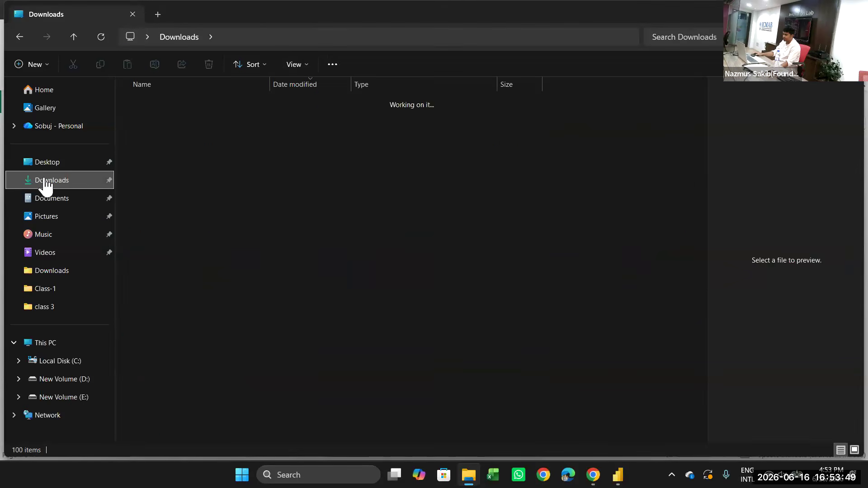
{"action": "scroll", "coordinate": [245, 280], "scroll_direction": "down", "scroll_amount": 2}
{"action": "scroll", "coordinate": [204, 298], "scroll_direction": "up", "scroll_amount": 1}
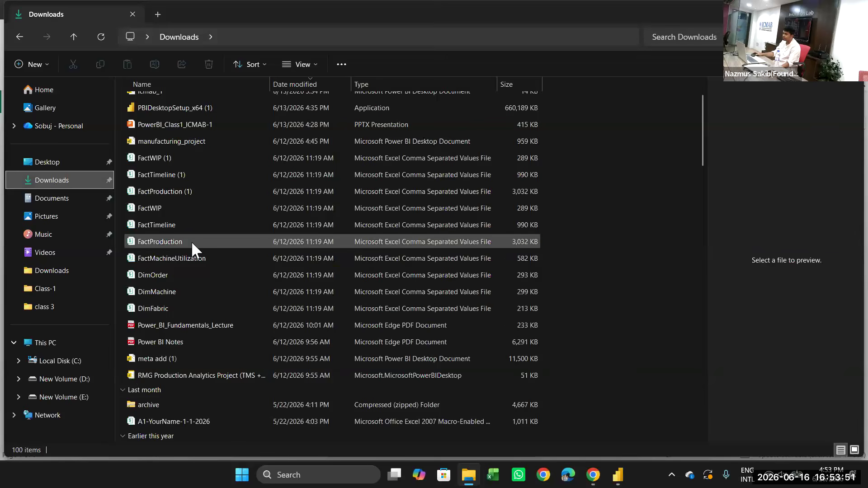
{"action": "scroll", "coordinate": [194, 250], "scroll_direction": "down", "scroll_amount": 7}
{"action": "scroll", "coordinate": [272, 343], "scroll_direction": "down", "scroll_amount": 1}
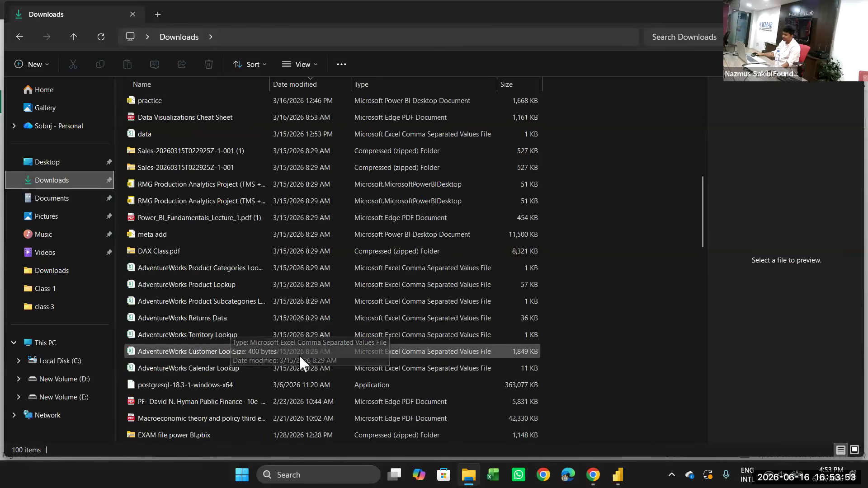
{"action": "scroll", "coordinate": [302, 308], "scroll_direction": "down", "scroll_amount": 3}
{"action": "scroll", "coordinate": [305, 319], "scroll_direction": "down", "scroll_amount": 10}
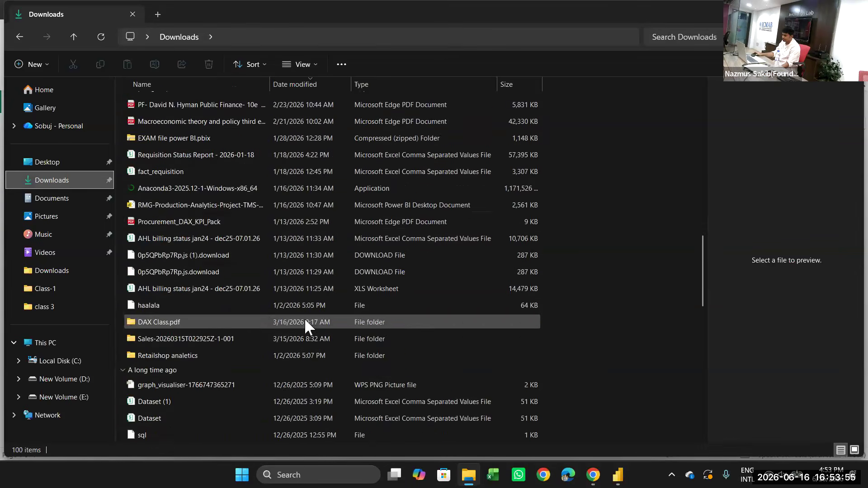
{"action": "scroll", "coordinate": [304, 320], "scroll_direction": "down", "scroll_amount": 5}
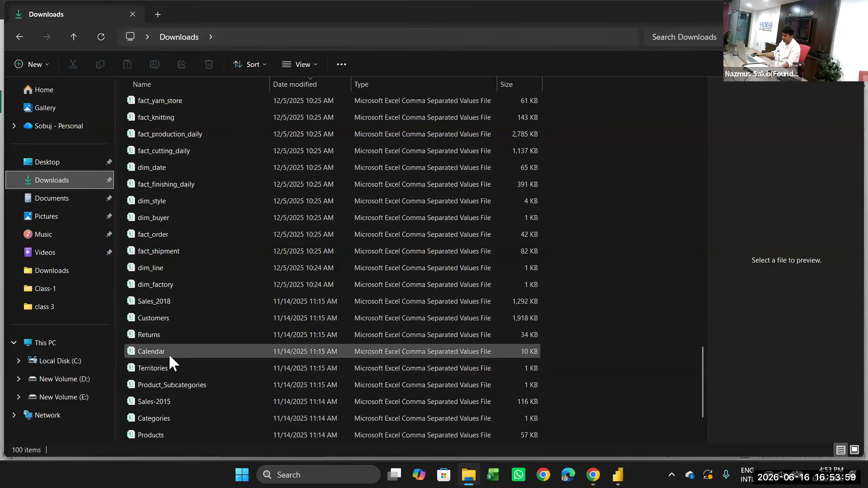
{"action": "scroll", "coordinate": [168, 367], "scroll_direction": "down", "scroll_amount": 1}
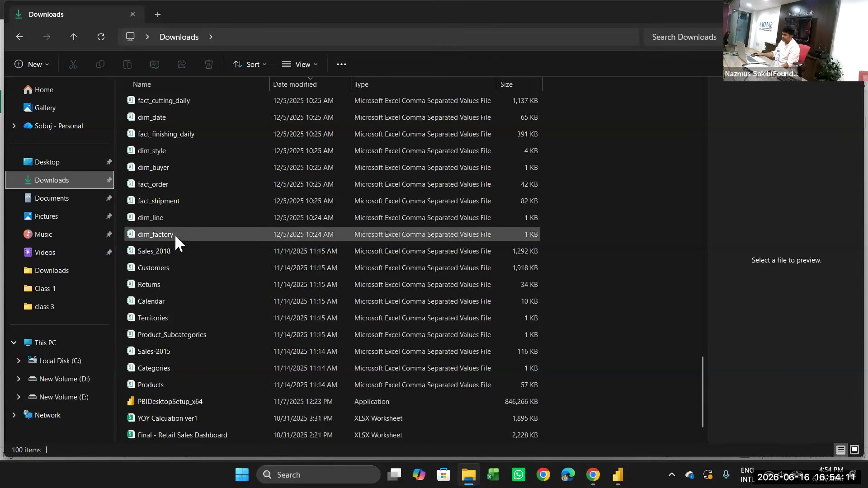
{"action": "scroll", "coordinate": [196, 425], "scroll_direction": "down", "scroll_amount": 1}
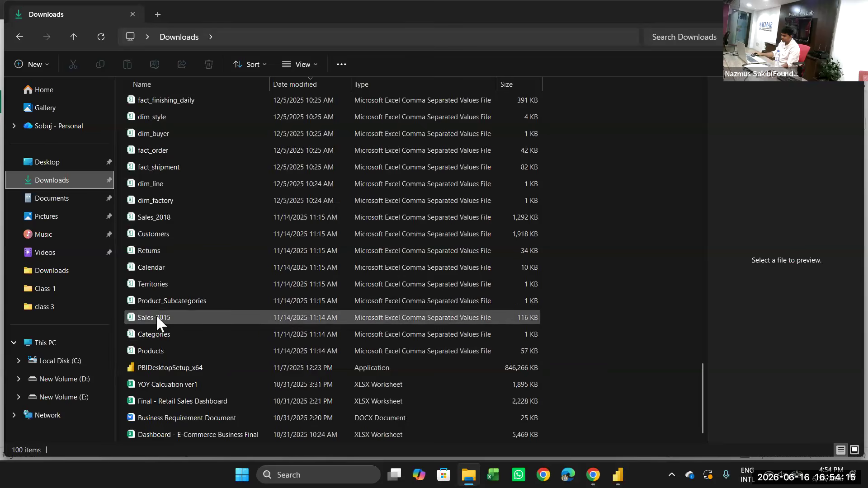
- Move the Customers CSV file from the Downloads folder to the Desktop folder
{"action": "left_click", "coordinate": [159, 236]}
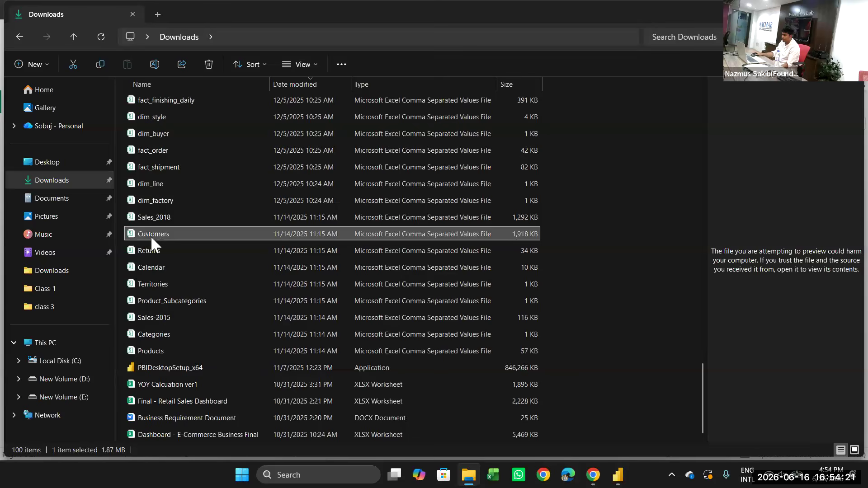
{"action": "right_click", "coordinate": [151, 235]}
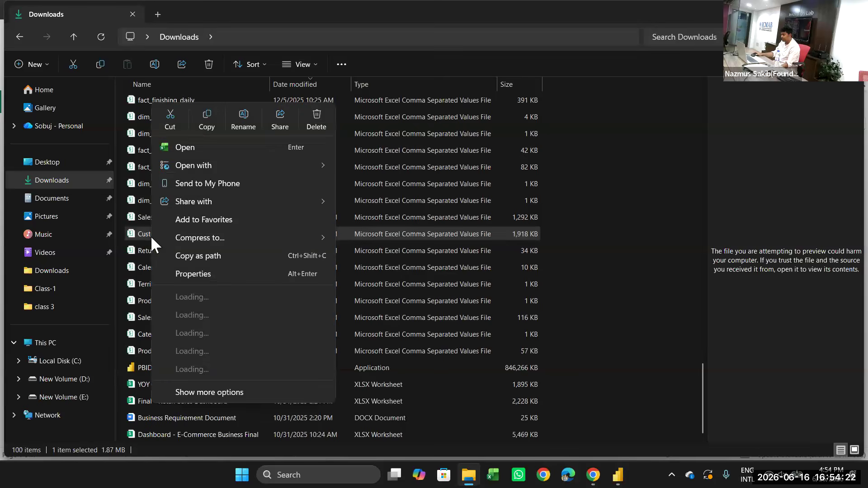
{"action": "left_click", "coordinate": [172, 118]}
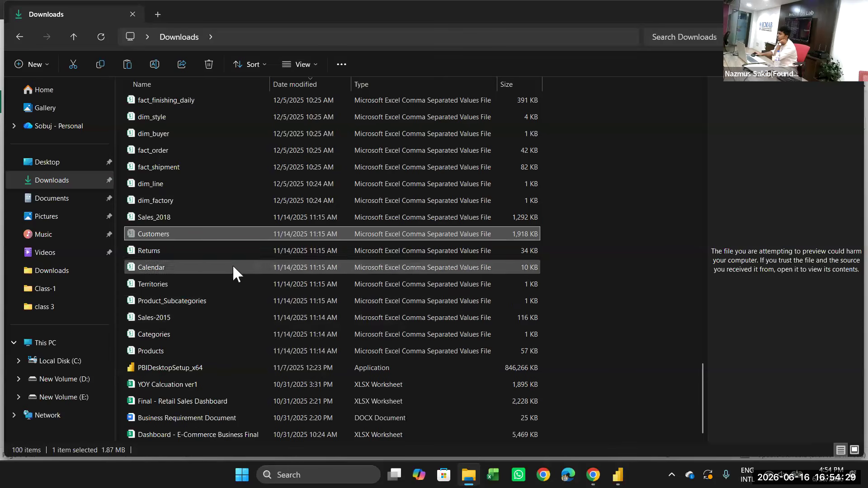
{"action": "left_click", "coordinate": [68, 164]}
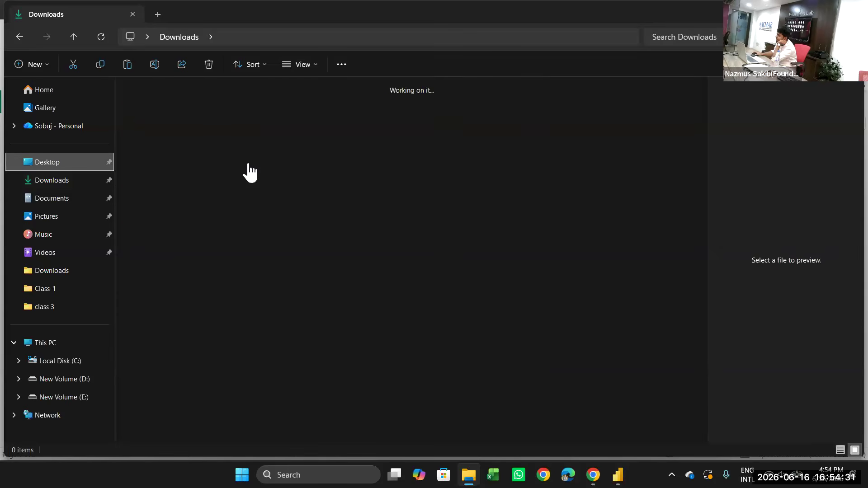
{"action": "right_click", "coordinate": [505, 354]}
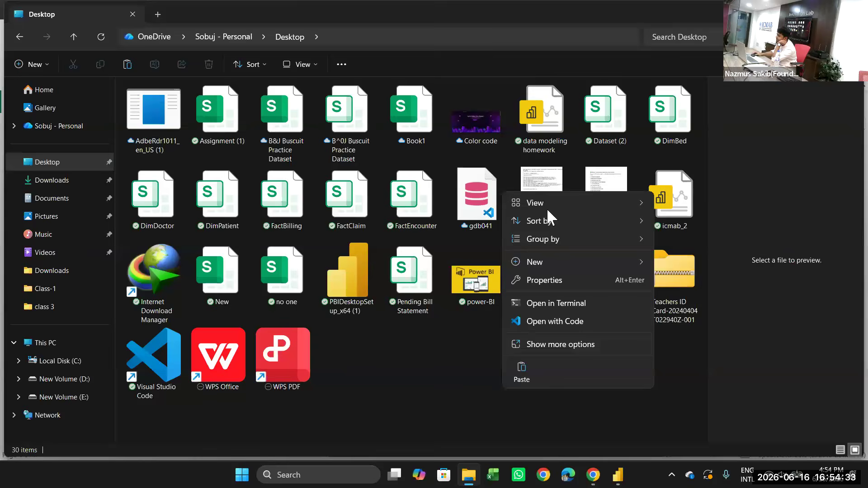
{"action": "left_click", "coordinate": [521, 374]}
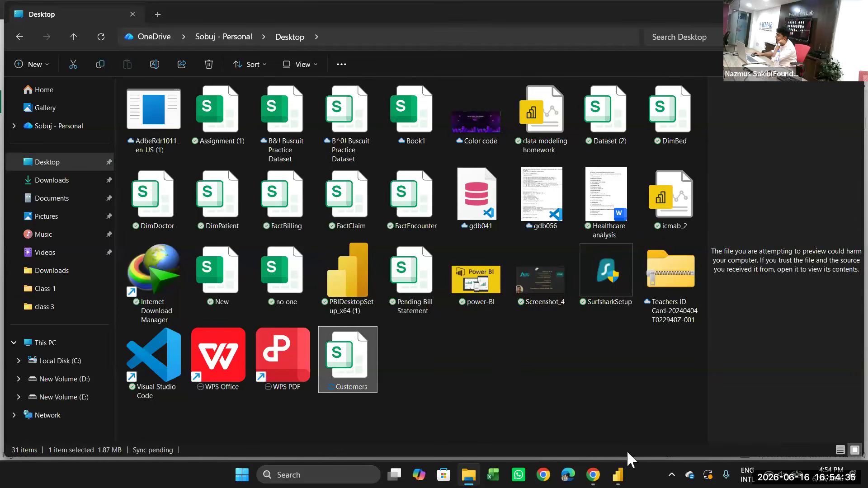
- Switch back to Power BI and try to refresh the report's data
{"action": "left_click", "coordinate": [618, 475]}
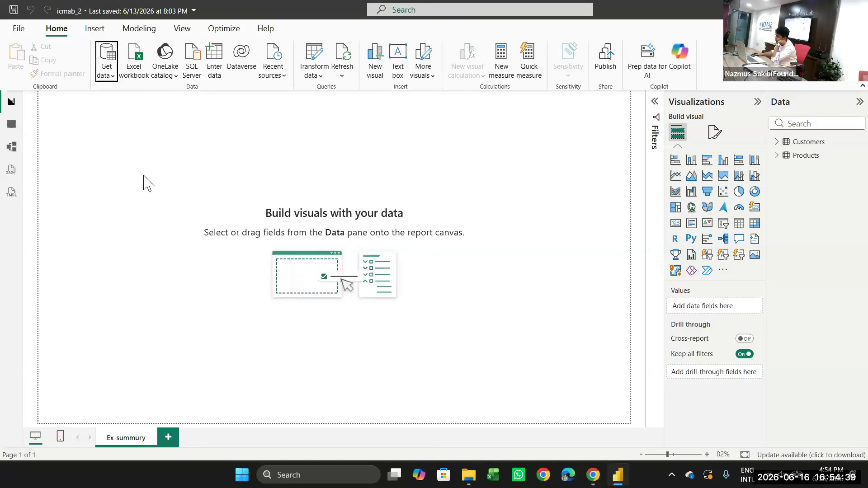
{"action": "left_click", "coordinate": [343, 59]}
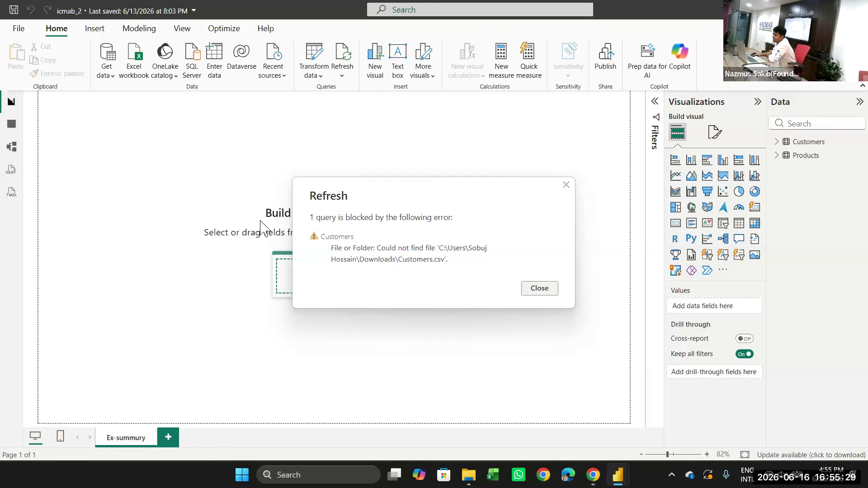
{"action": "left_click", "coordinate": [567, 185]}
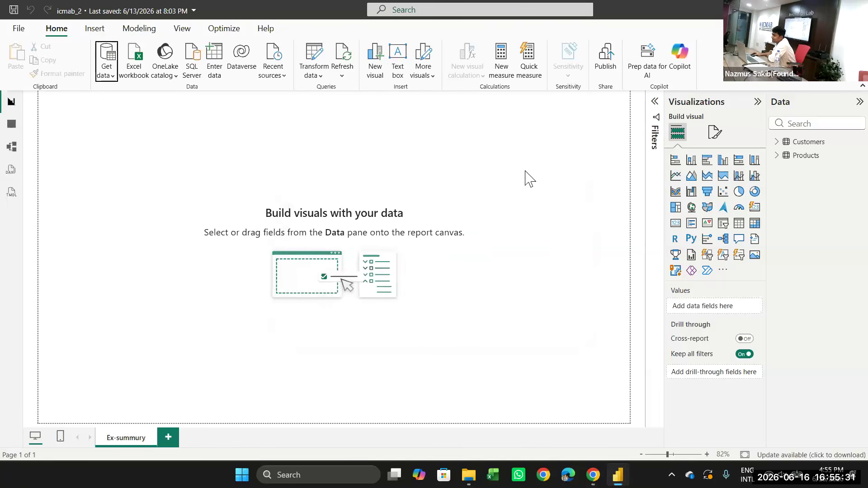
- Review the file paths of the data sources in the current file's data source settings
{"action": "left_click", "coordinate": [321, 78]}
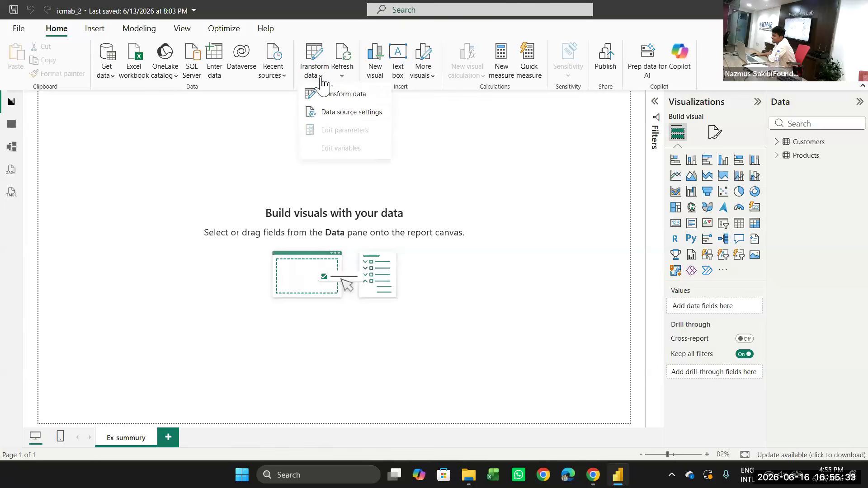
{"action": "left_click", "coordinate": [334, 114]}
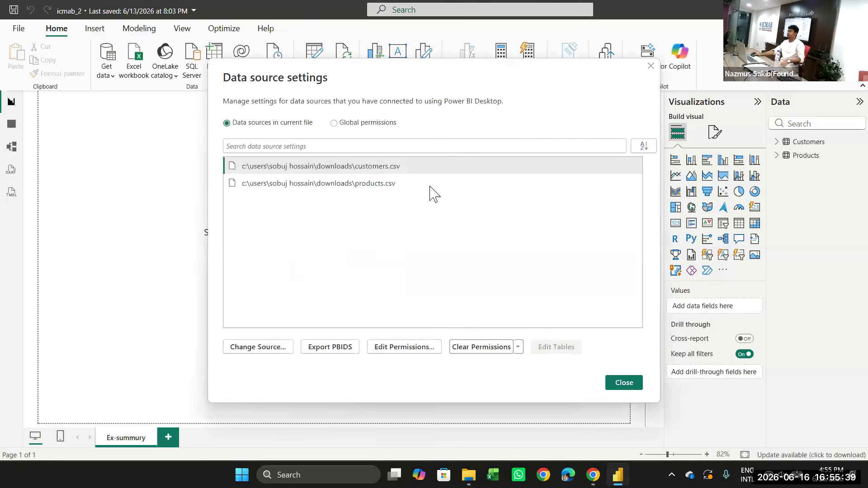
{"action": "left_click", "coordinate": [651, 66]}
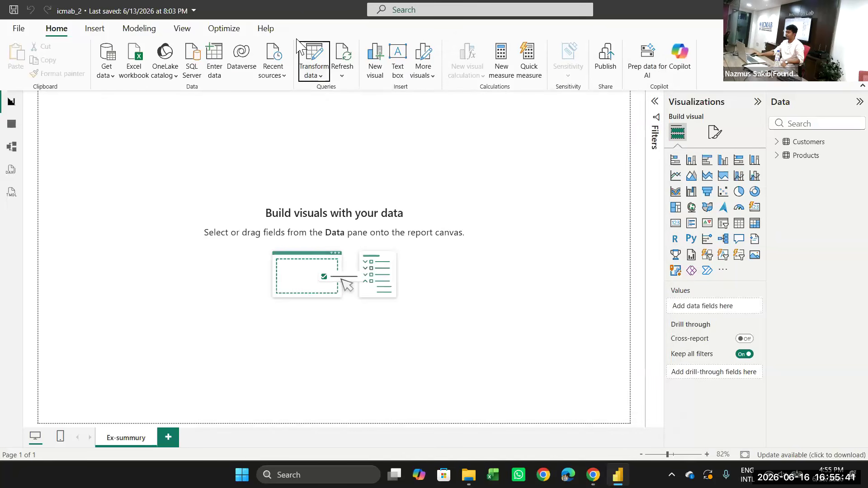
- Change the source of the customers.csv data source to the Customers file on the Desktop and close the data source settings
{"action": "left_click", "coordinate": [321, 82]}
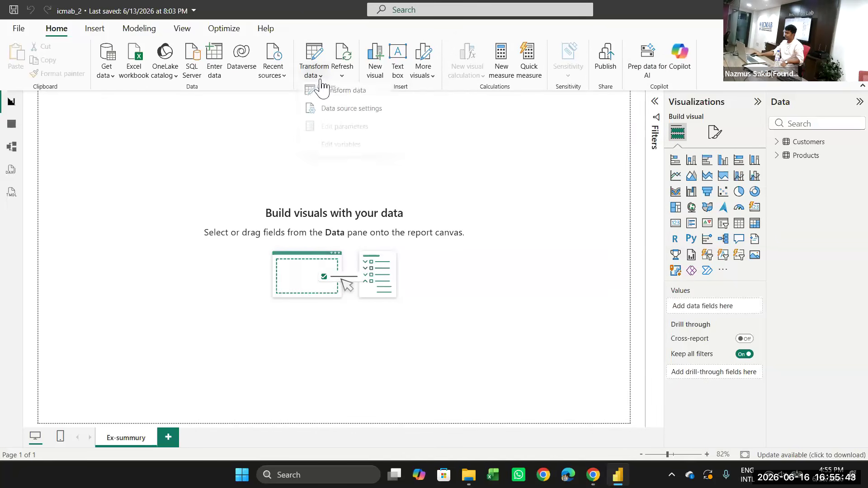
{"action": "left_click", "coordinate": [328, 113]}
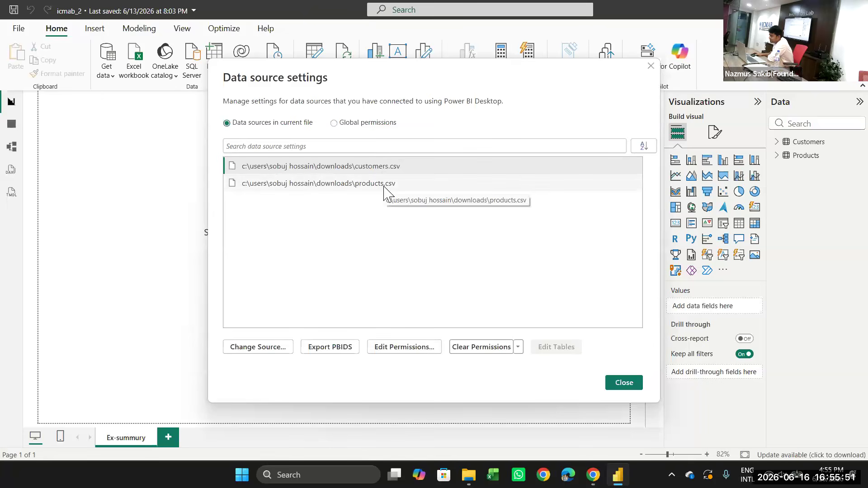
{"action": "left_click", "coordinate": [379, 171]}
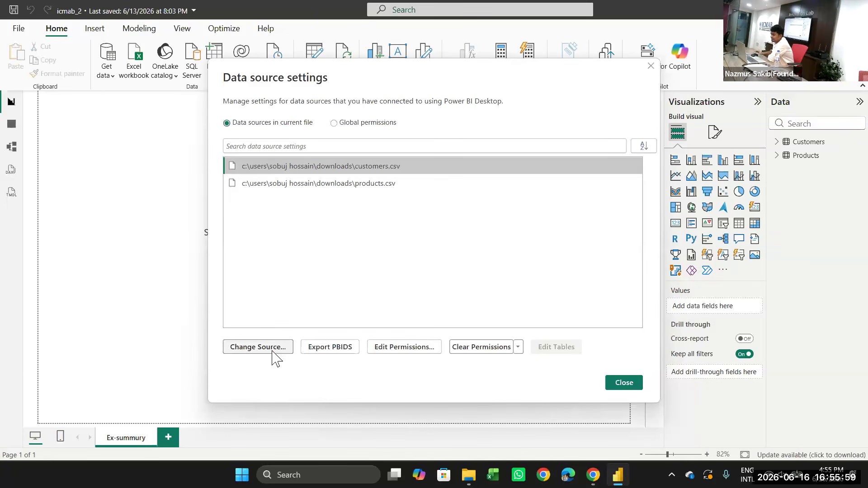
{"action": "left_click", "coordinate": [258, 347]}
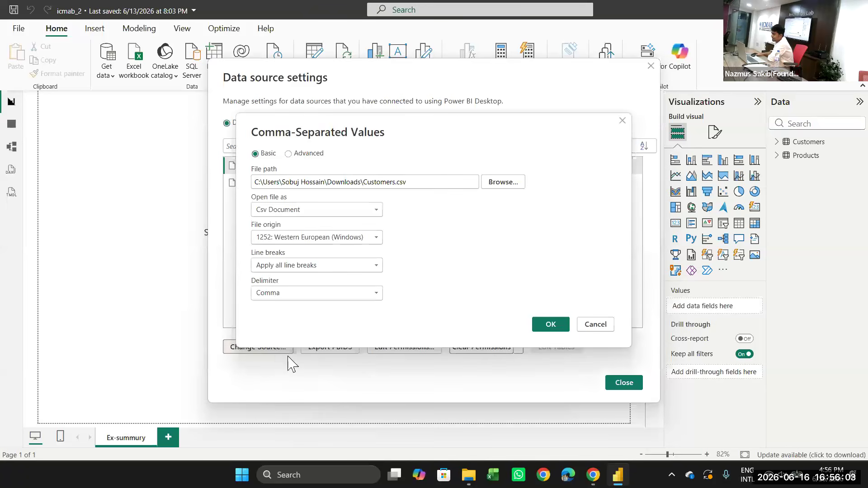
{"action": "left_click", "coordinate": [514, 183]}
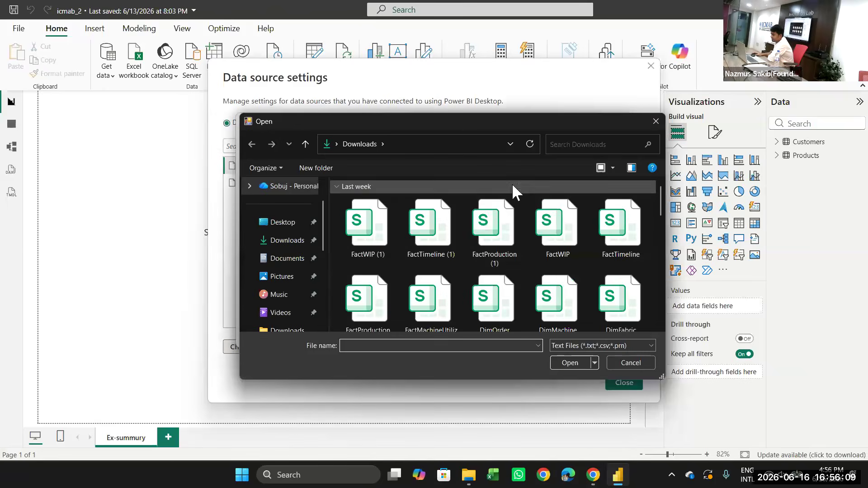
{"action": "left_click", "coordinate": [283, 226]}
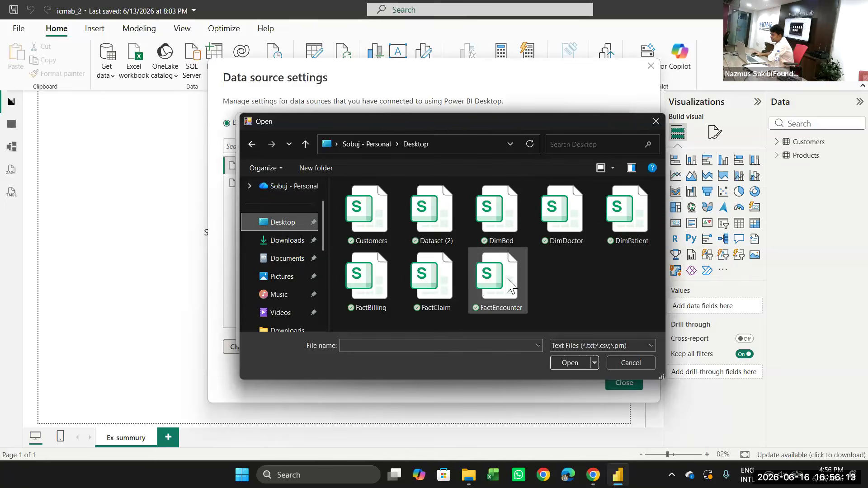
{"action": "left_click", "coordinate": [366, 214]}
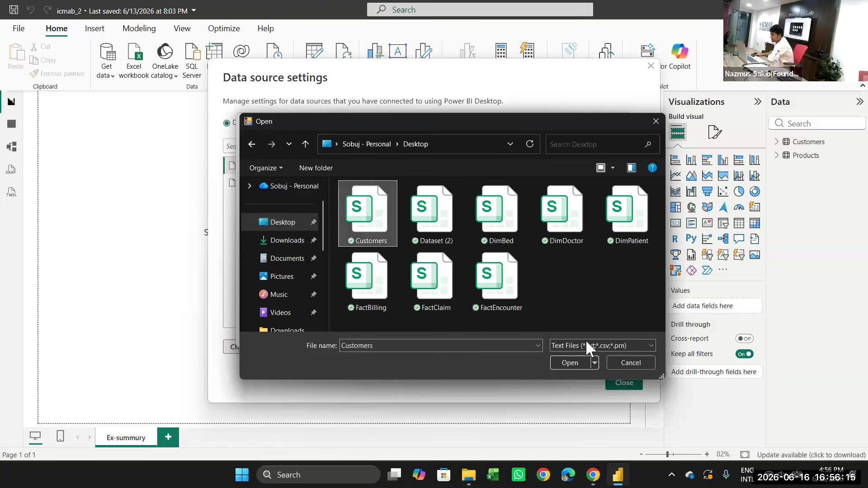
{"action": "left_click", "coordinate": [571, 362]}
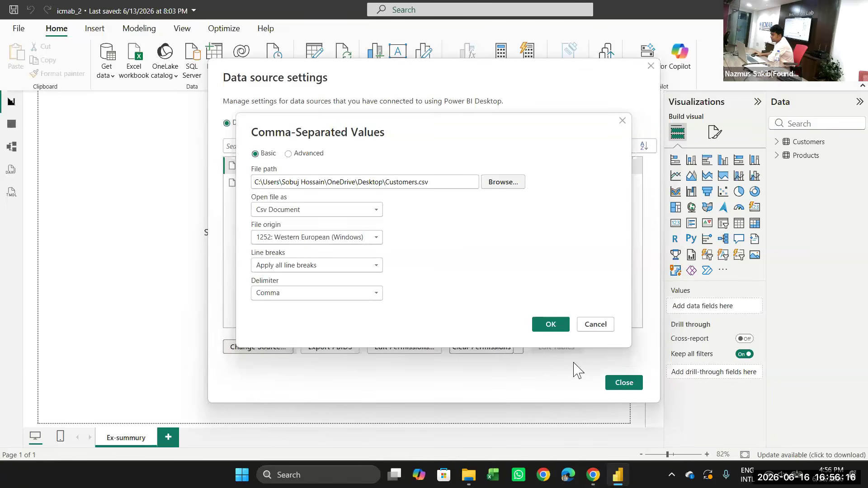
{"action": "left_click", "coordinate": [556, 328]}
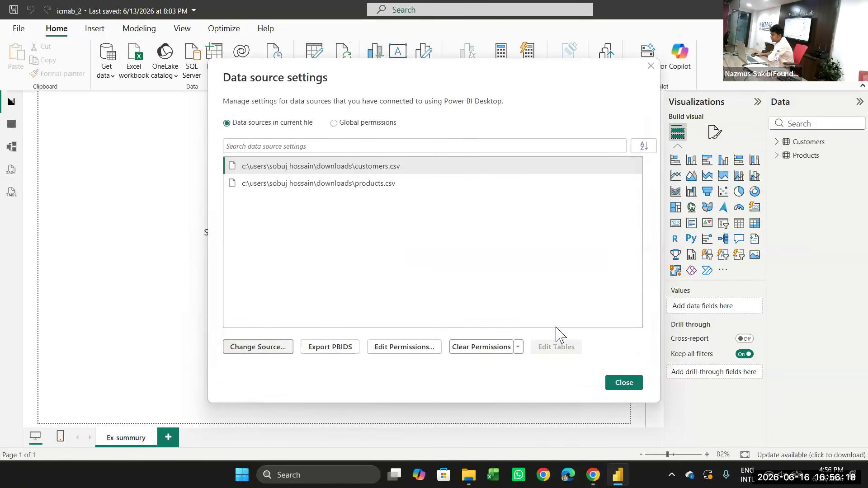
{"action": "left_click", "coordinate": [623, 383]}
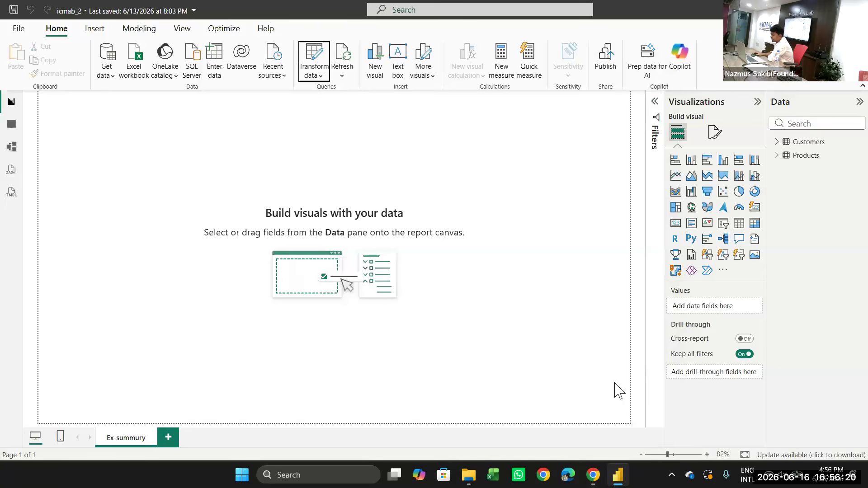
- Refresh the report's data with the updated Customers source path
{"action": "left_click", "coordinate": [346, 68]}
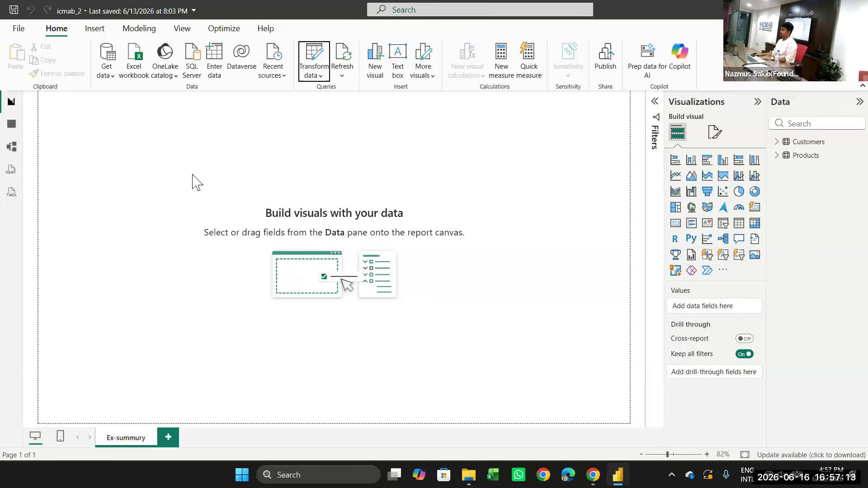
{"action": "left_click", "coordinate": [600, 117]}
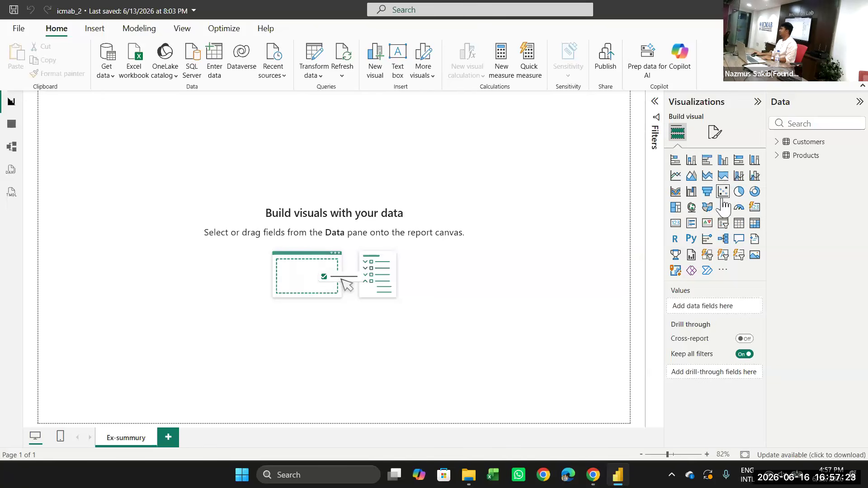
- Add a card visual showing the sum of ProductPrice from the Products table and reduce its height at the page's upper corner
{"action": "left_click", "coordinate": [755, 207]}
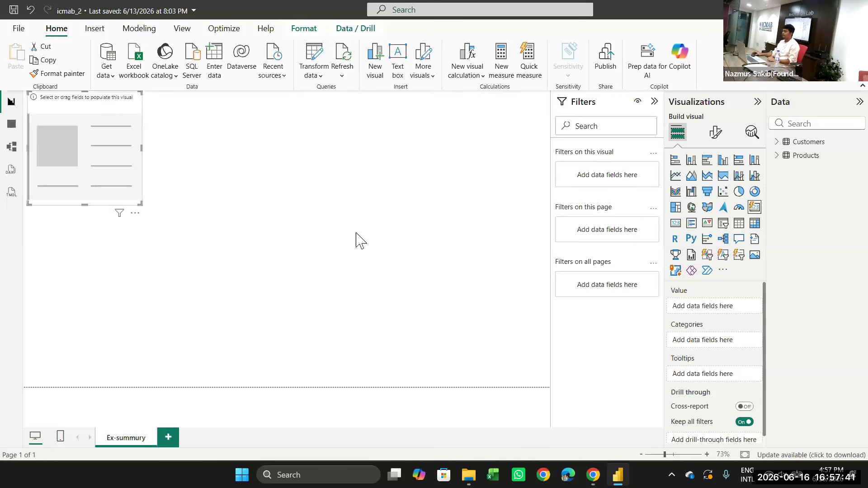
{"action": "left_click", "coordinate": [778, 155]}
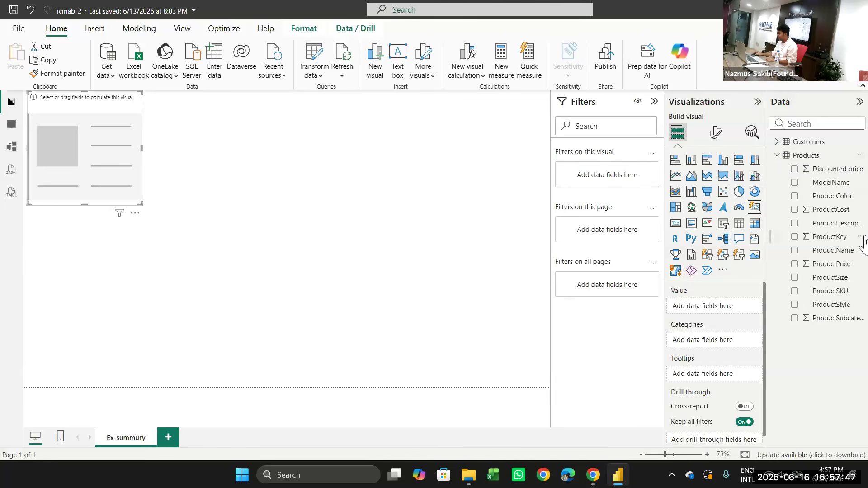
{"action": "left_click_drag", "start_coordinate": [831, 264], "coordinate": [722, 312]}
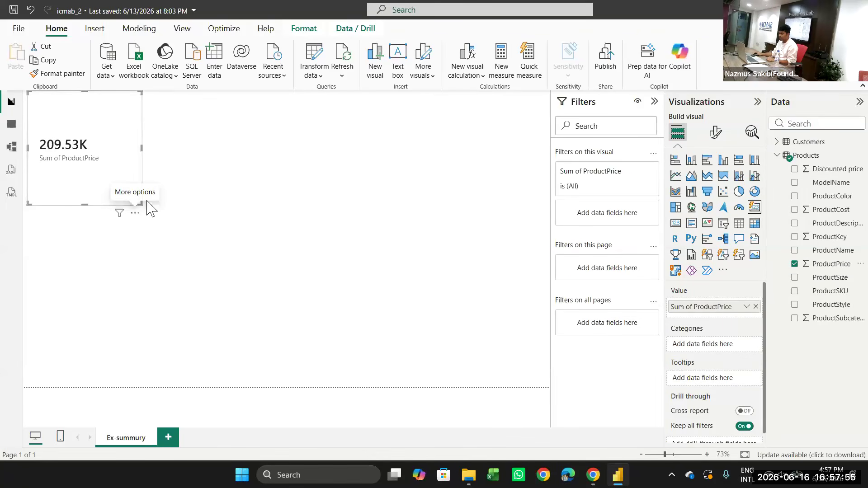
{"action": "left_click_drag", "start_coordinate": [116, 199], "coordinate": [112, 198]}
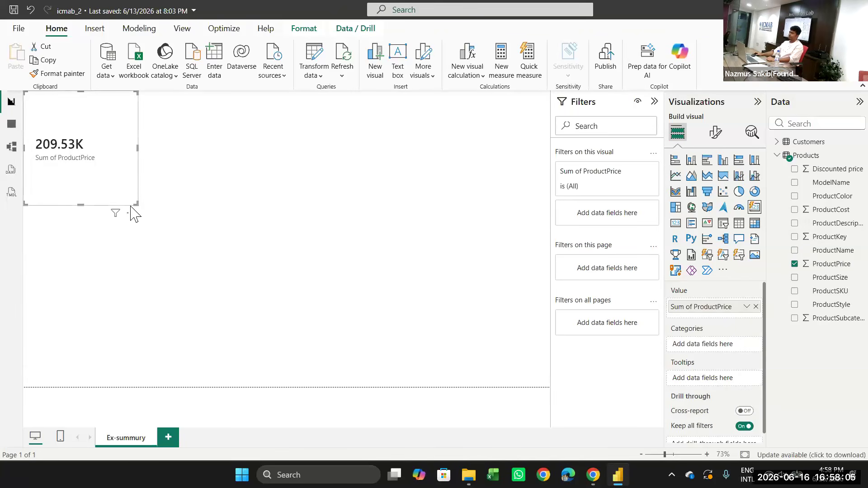
{"action": "left_click_drag", "start_coordinate": [136, 205], "coordinate": [144, 179]}
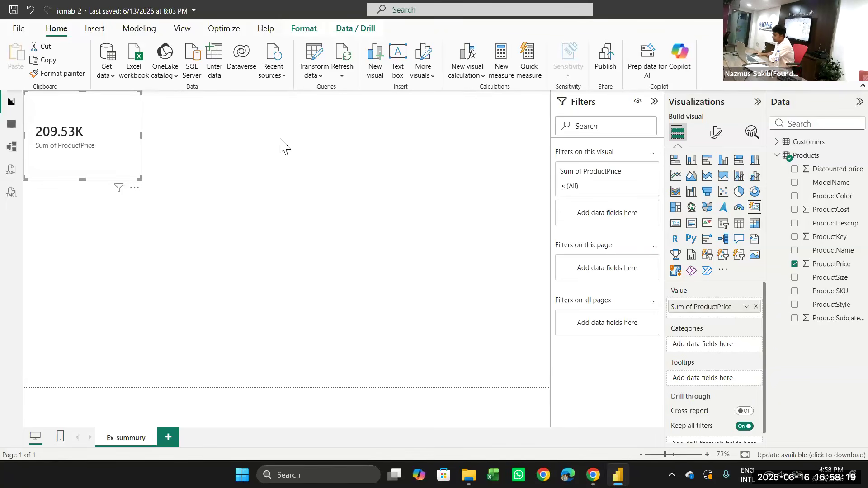
- Open the Products CSV file from the Downloads folder in Excel
{"action": "left_click", "coordinate": [468, 482]}
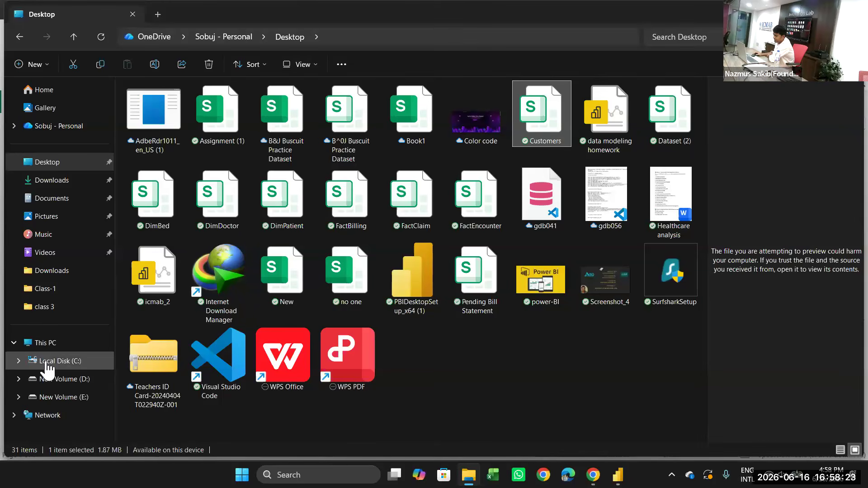
{"action": "left_click", "coordinate": [55, 400]}
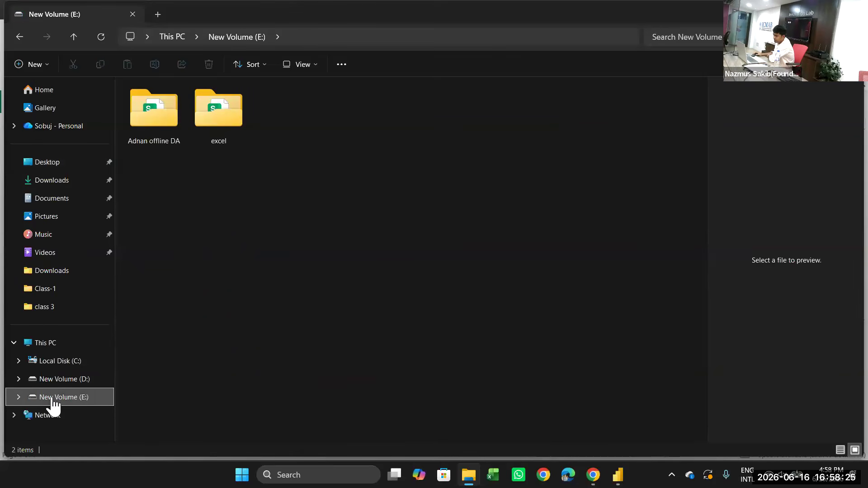
{"action": "left_click", "coordinate": [38, 182]}
{"action": "scroll", "coordinate": [239, 280], "scroll_direction": "down", "scroll_amount": 6}
{"action": "scroll", "coordinate": [240, 287], "scroll_direction": "down", "scroll_amount": 10}
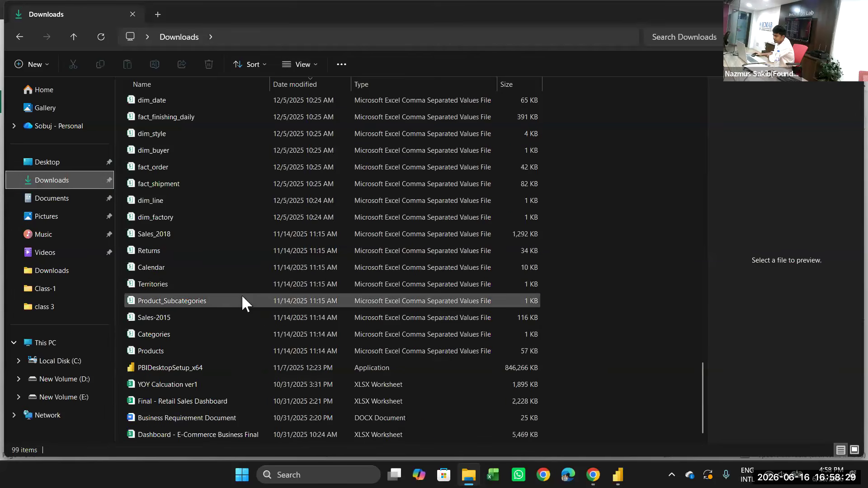
{"action": "left_click", "coordinate": [157, 357]}
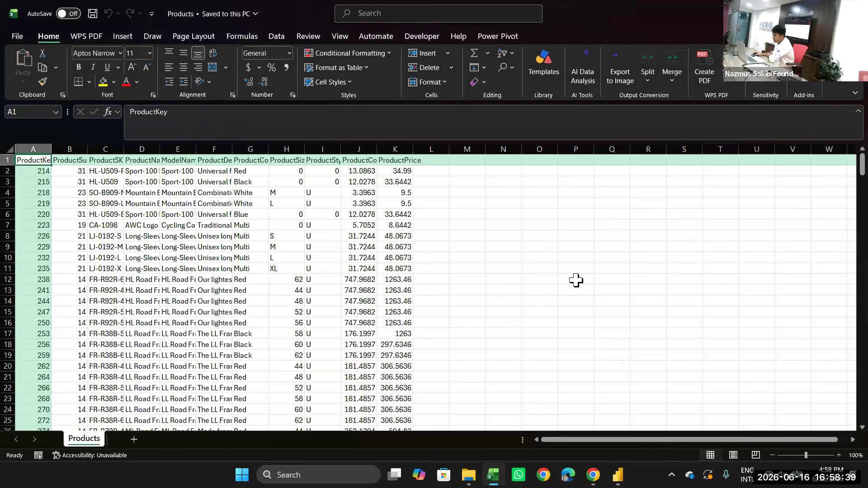
- Set the ProductPrice in cell K6 to 300000 and save the Products file
{"action": "left_click", "coordinate": [402, 171]}
{"action": "left_click", "coordinate": [473, 235]}
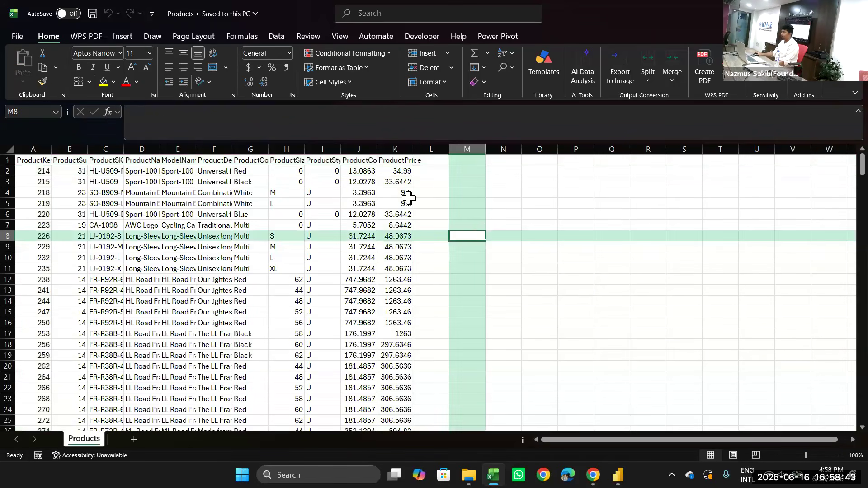
{"action": "left_click", "coordinate": [400, 182]}
{"action": "left_click", "coordinate": [468, 192]}
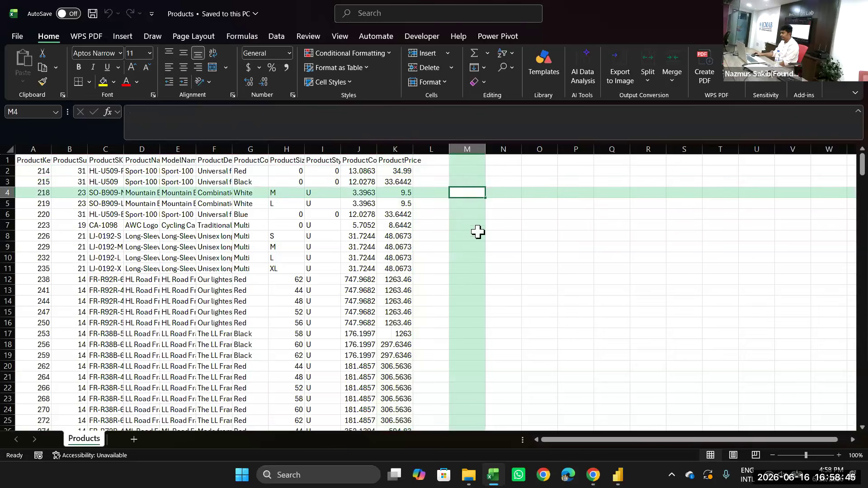
{"action": "left_click", "coordinate": [577, 236]}
{"action": "left_click", "coordinate": [487, 203]}
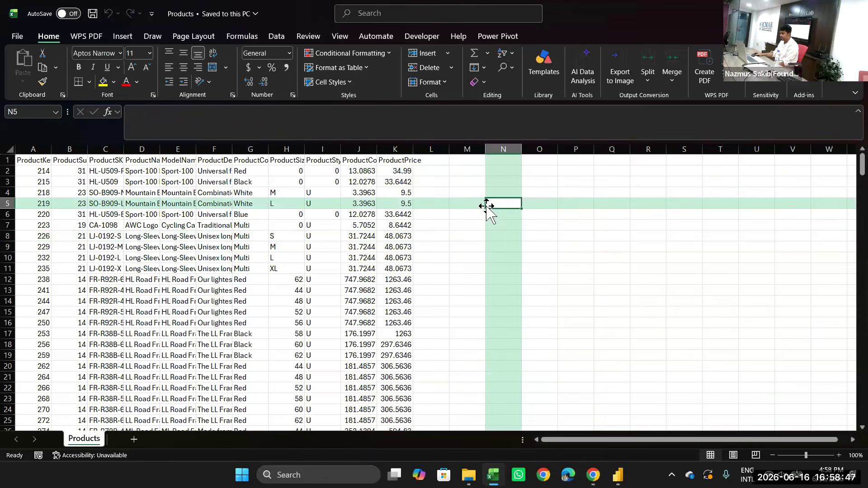
{"action": "left_click", "coordinate": [410, 215]}
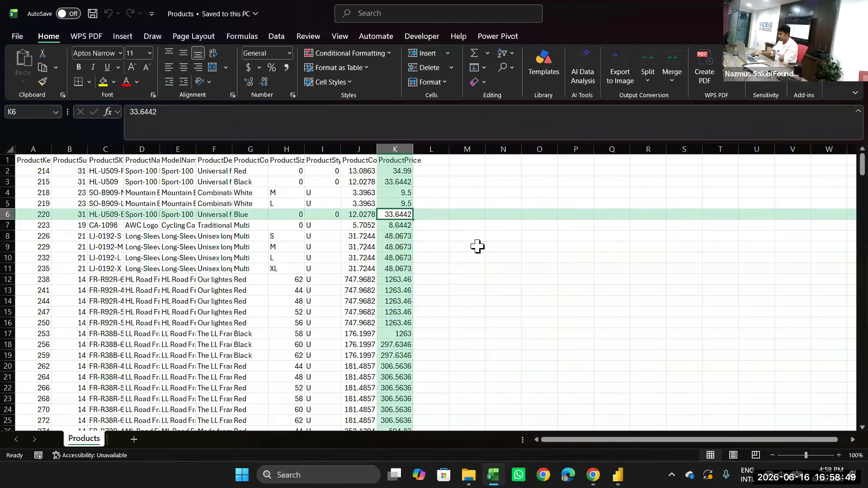
{"action": "key", "text": "BackSpace"}
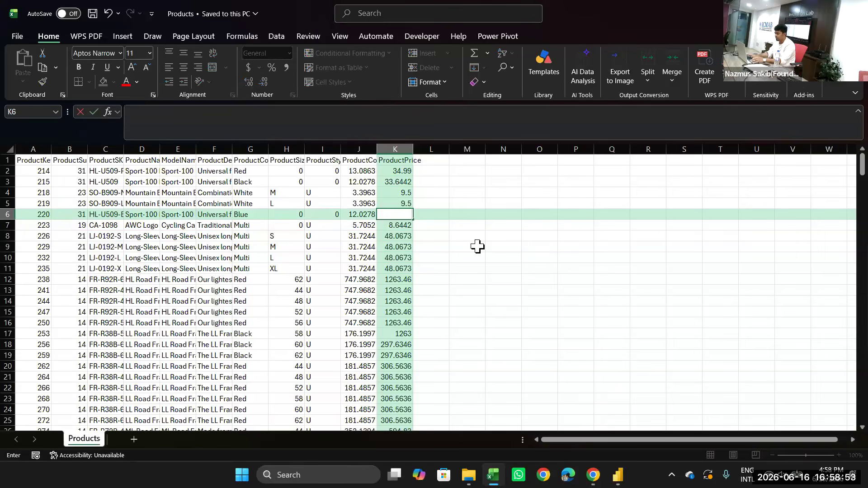
{"action": "type", "text": "300000"}
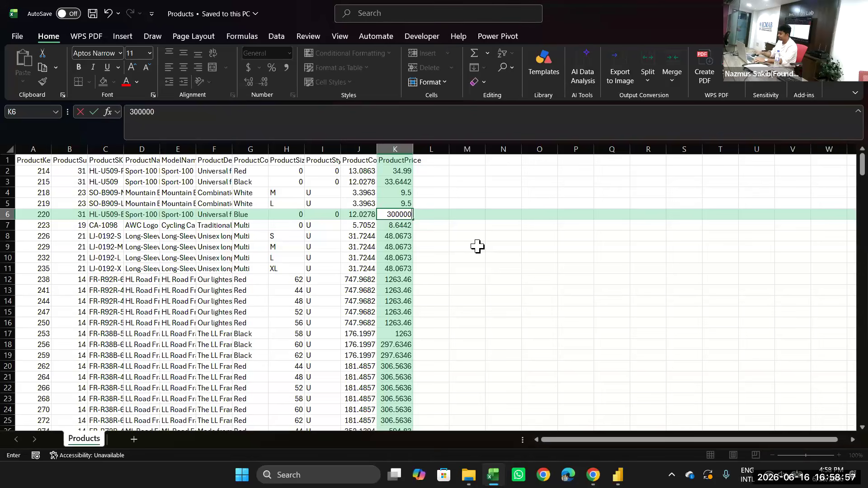
{"action": "key", "text": "Return"}
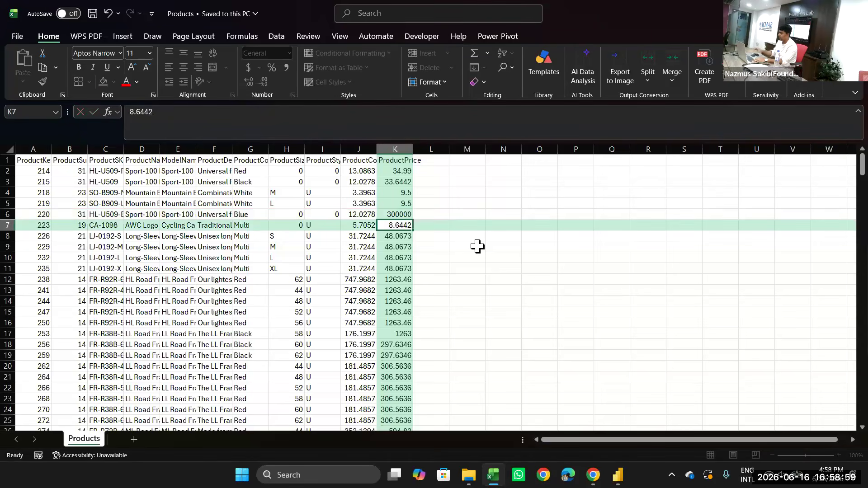
{"action": "left_click", "coordinate": [93, 13]}
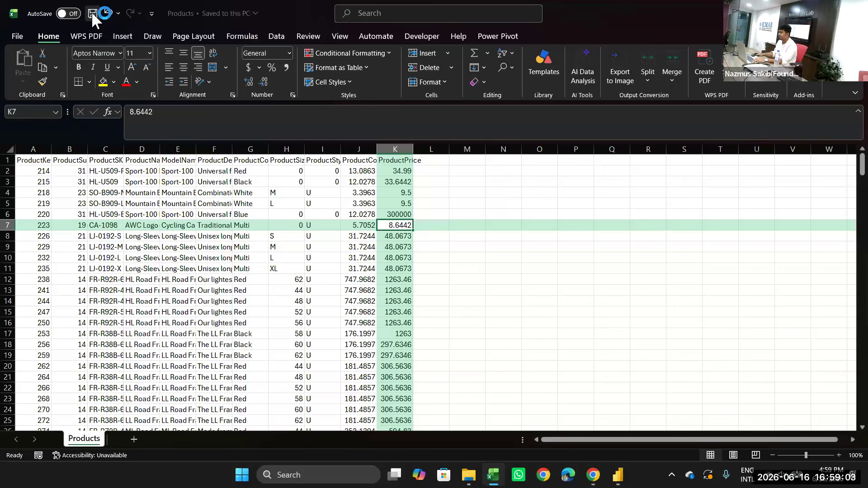
- Switch back to Power BI and refresh the data behind the ProductPrice card
{"action": "left_click", "coordinate": [618, 477]}
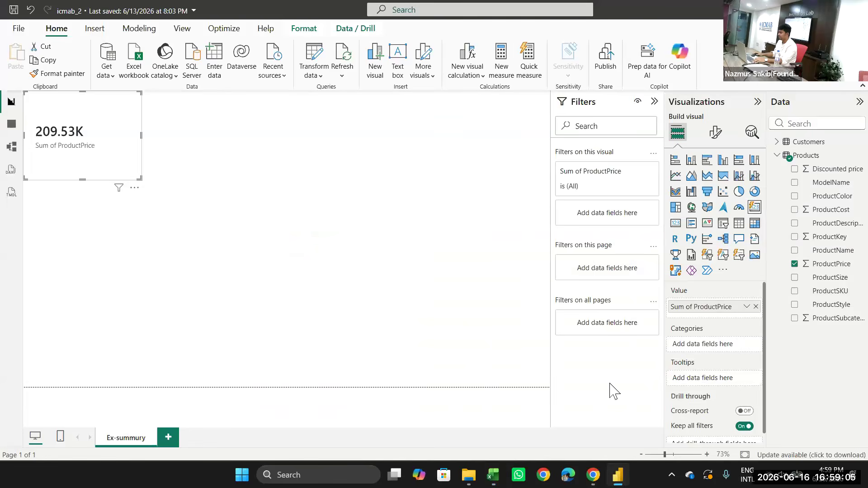
{"action": "left_click", "coordinate": [344, 58]}
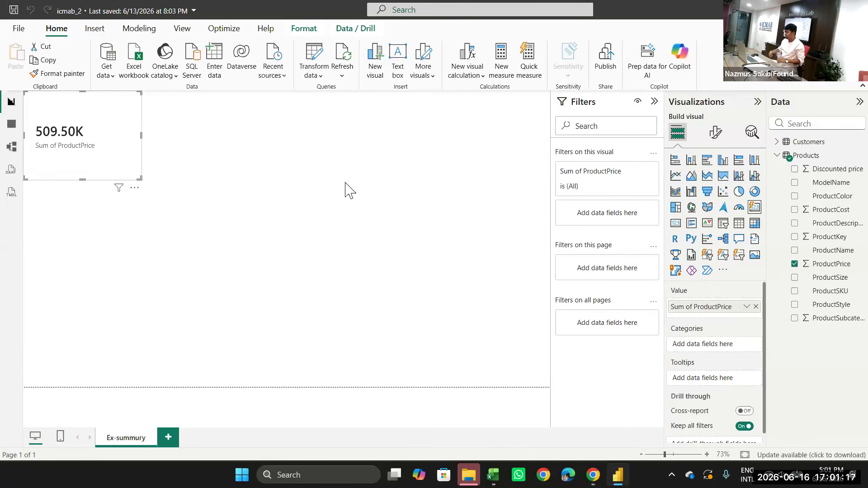
- Switch to the Products file in Excel, set the ProductPrice in cell K6 to 30, and return to Power BI
{"action": "left_click", "coordinate": [492, 475]}
{"action": "left_click", "coordinate": [408, 214]}
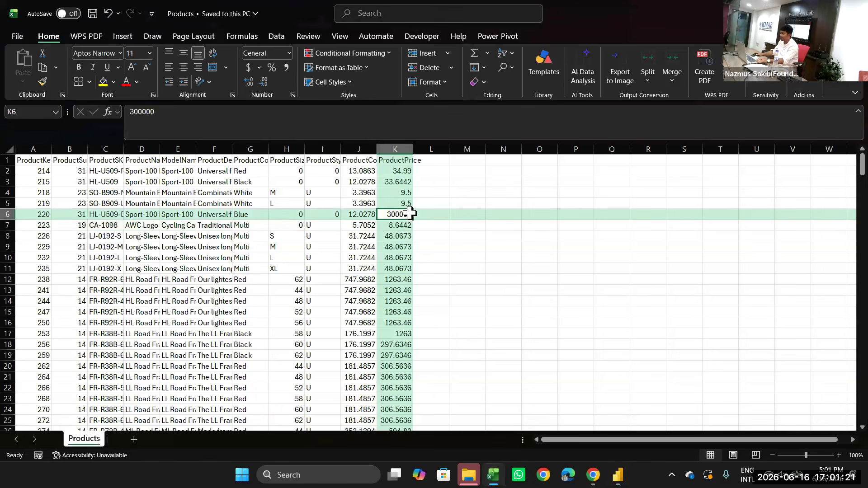
{"action": "key", "text": "BackSpace"}
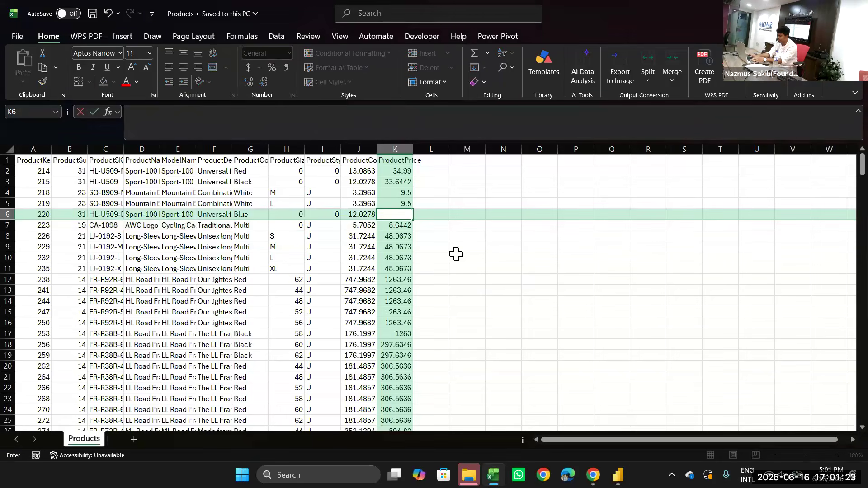
{"action": "type", "text": "30"}
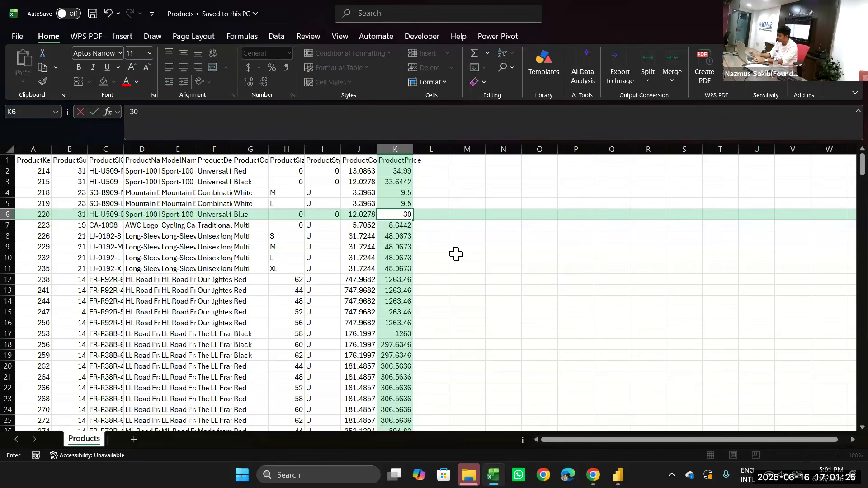
{"action": "key", "text": "Return"}
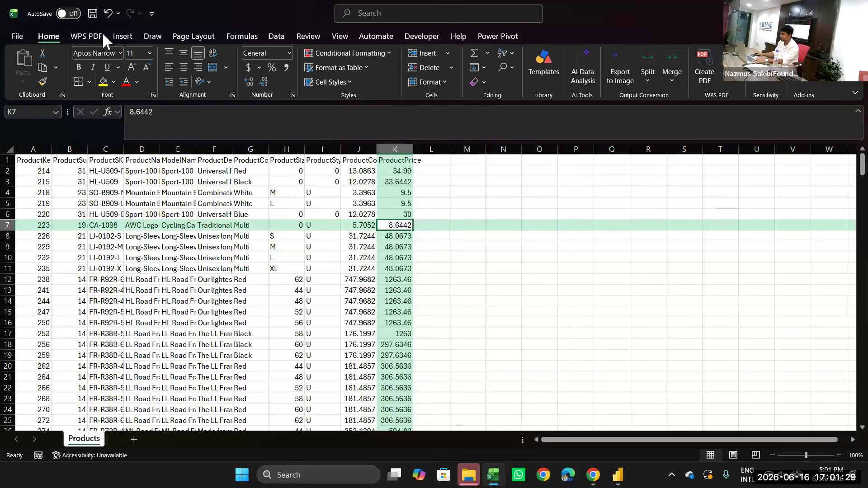
{"action": "left_click", "coordinate": [615, 477]}
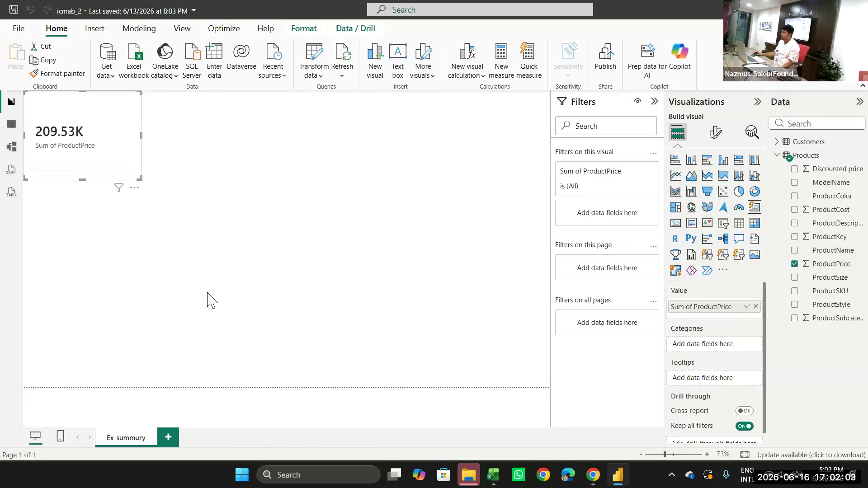
- Move the Sum of ProductPrice card slightly down the canvas and remove it from the report page
{"action": "left_click_drag", "start_coordinate": [104, 177], "coordinate": [117, 220]}
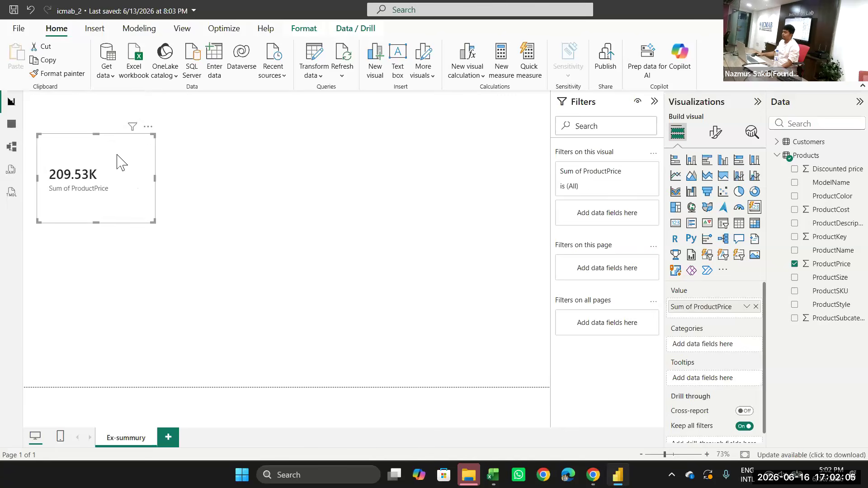
{"action": "left_click", "coordinate": [147, 127]}
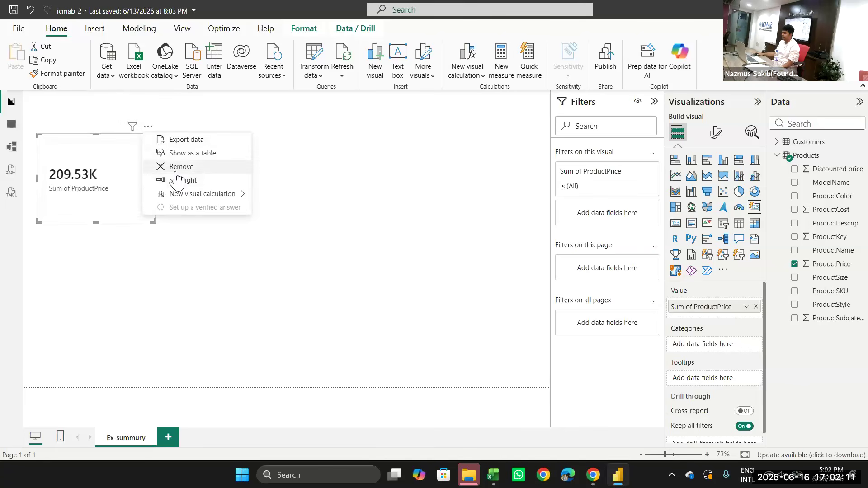
{"action": "left_click", "coordinate": [172, 167]}
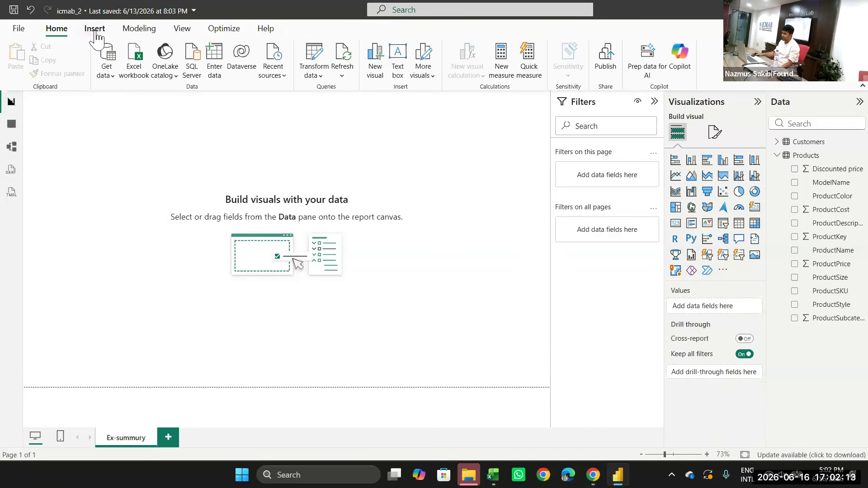
- Import the Calendar CSV file from the Downloads folder and open it for transformation in Power Query
{"action": "left_click", "coordinate": [111, 78]}
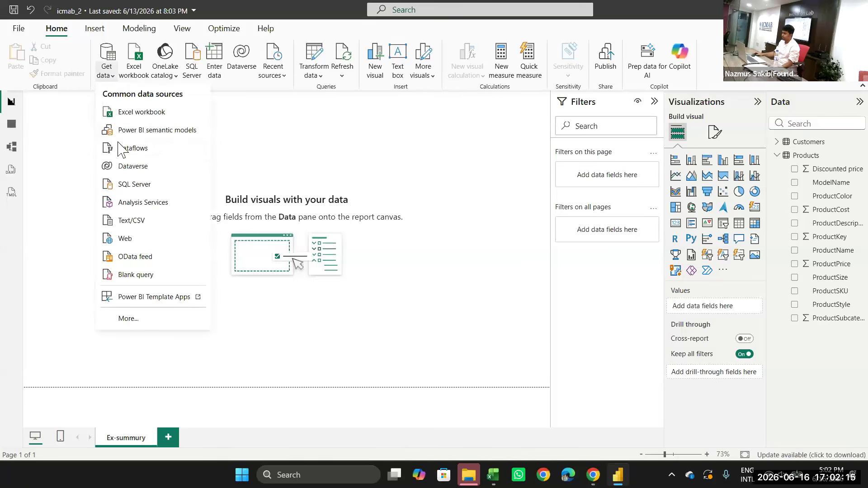
{"action": "left_click", "coordinate": [129, 221]}
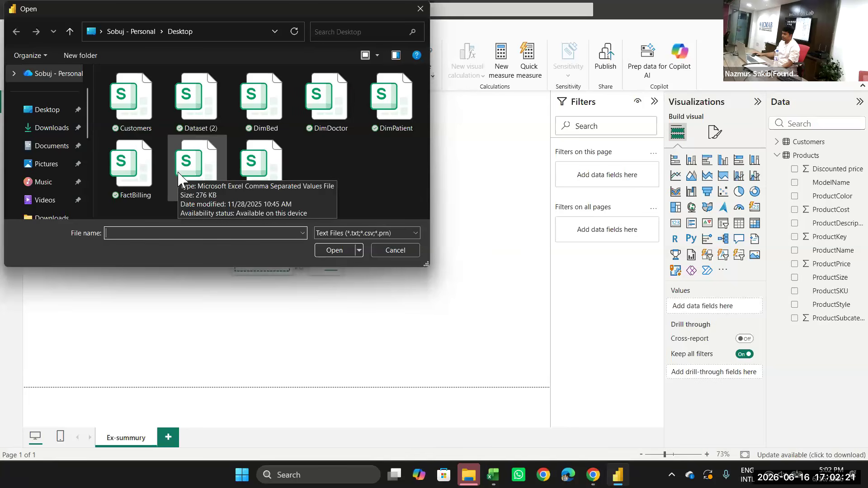
{"action": "scroll", "coordinate": [41, 199], "scroll_direction": "down", "scroll_amount": 5}
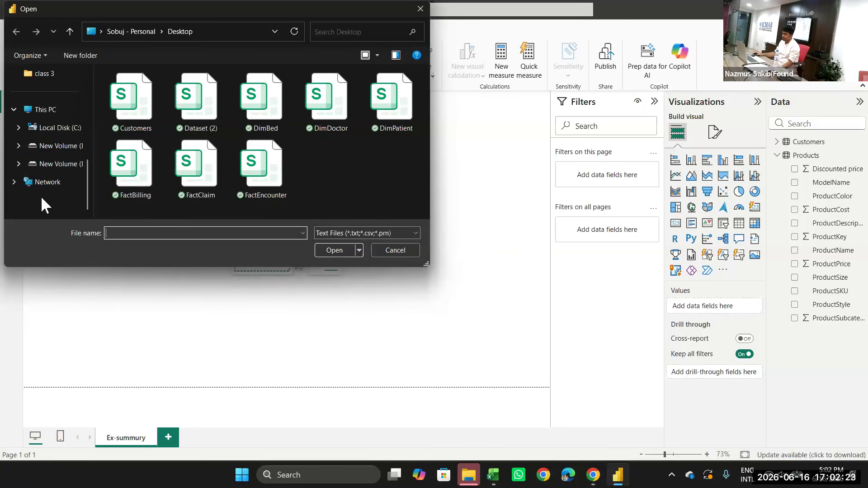
{"action": "scroll", "coordinate": [45, 172], "scroll_direction": "up", "scroll_amount": 5}
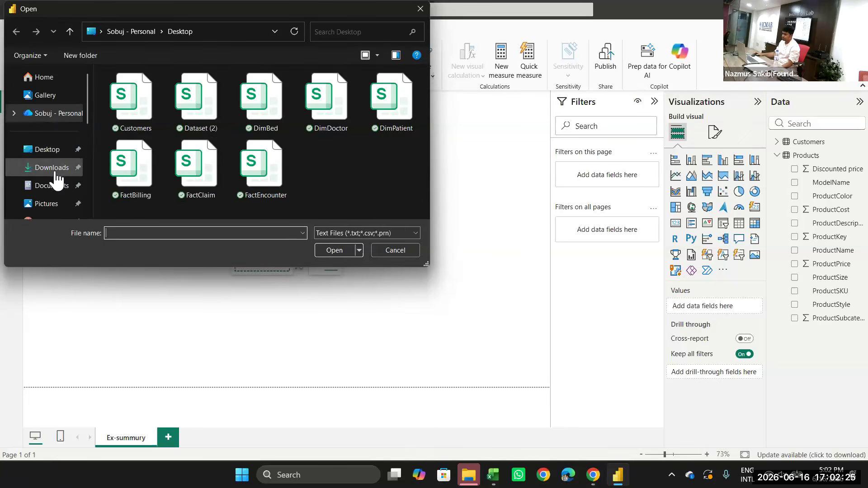
{"action": "left_click", "coordinate": [54, 171]}
{"action": "scroll", "coordinate": [215, 136], "scroll_direction": "down", "scroll_amount": 3}
{"action": "scroll", "coordinate": [217, 141], "scroll_direction": "down", "scroll_amount": 3}
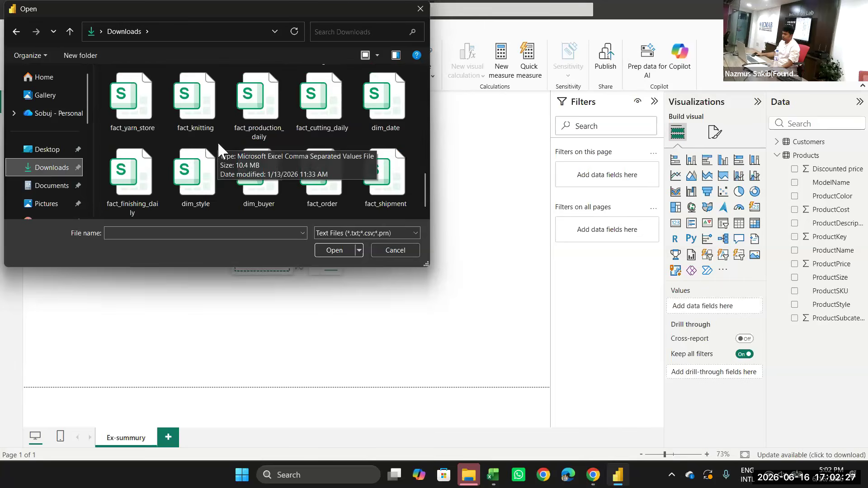
{"action": "scroll", "coordinate": [218, 142], "scroll_direction": "down", "scroll_amount": 3}
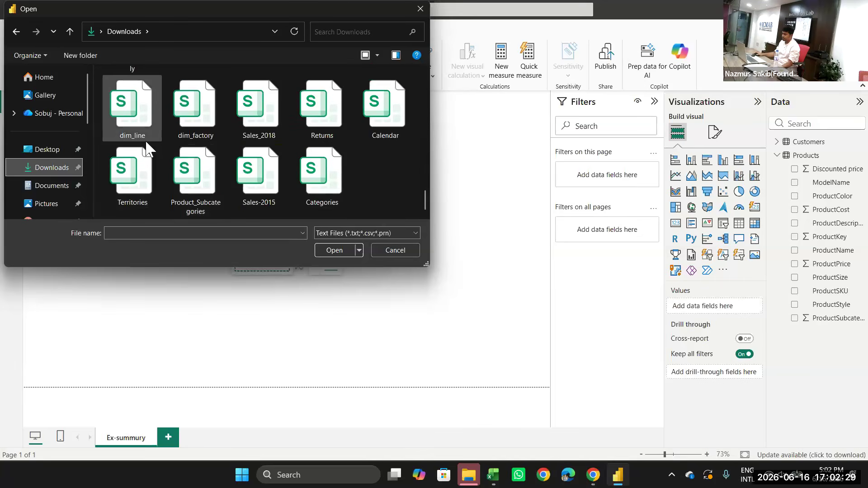
{"action": "left_click", "coordinate": [379, 138]}
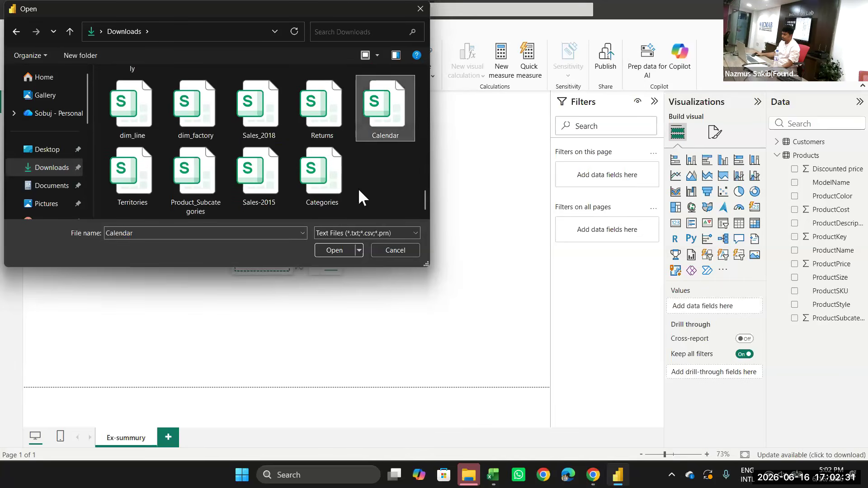
{"action": "left_click", "coordinate": [336, 249]}
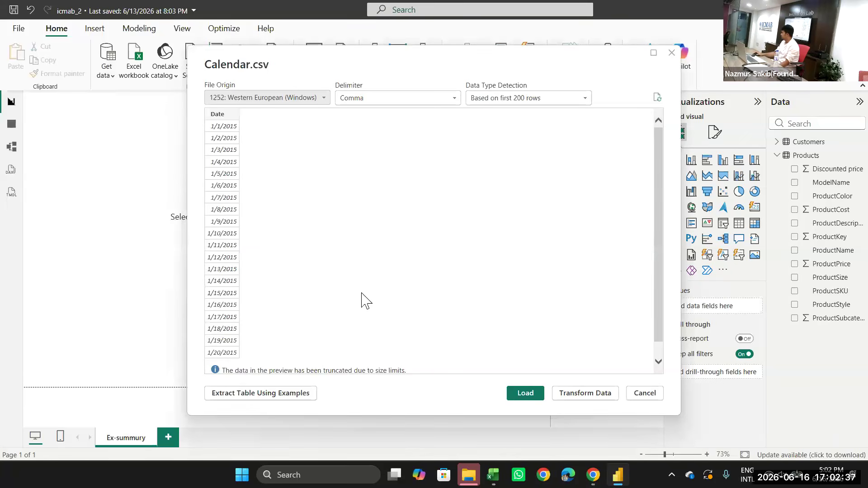
{"action": "left_click", "coordinate": [585, 394]}
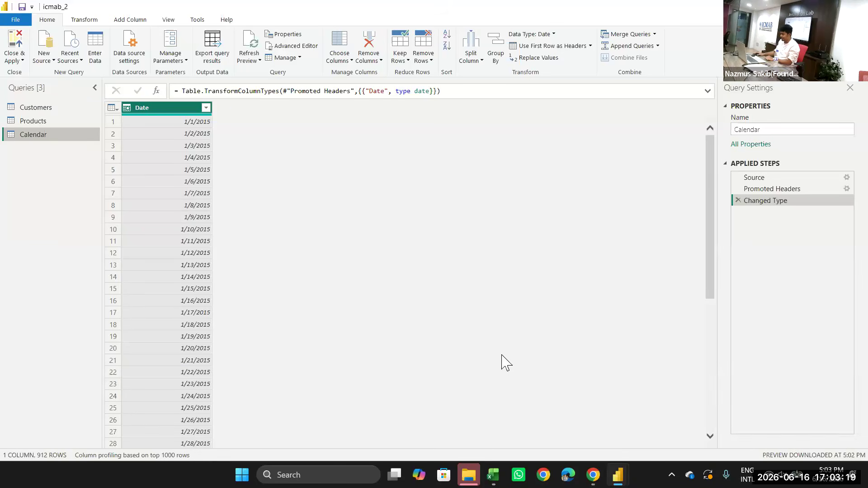
{"action": "mouse_move", "coordinate": [619, 481]}
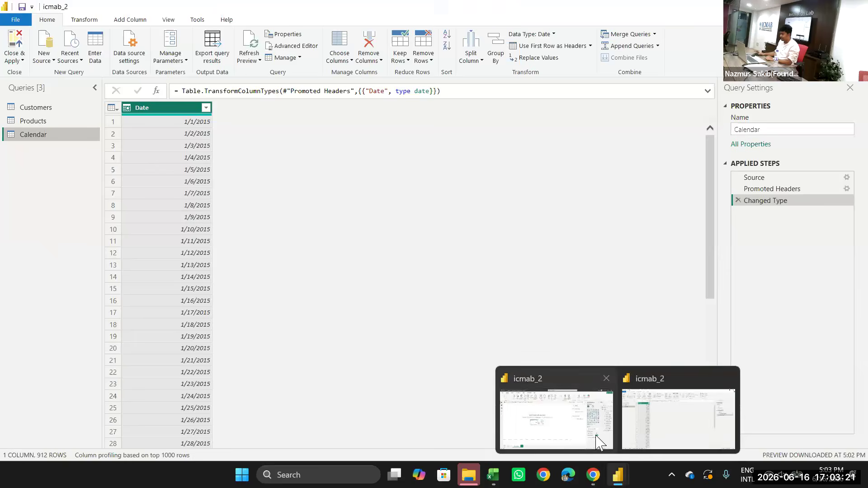
{"action": "mouse_move", "coordinate": [596, 437]}
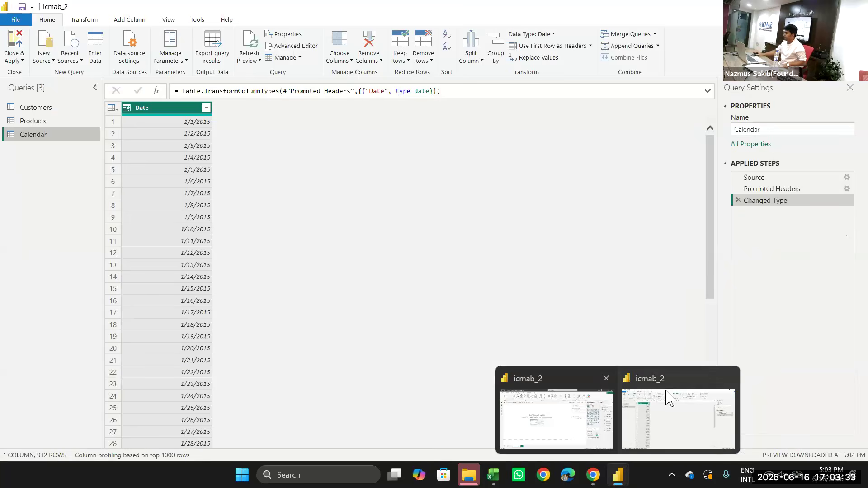
{"action": "left_click", "coordinate": [665, 397]}
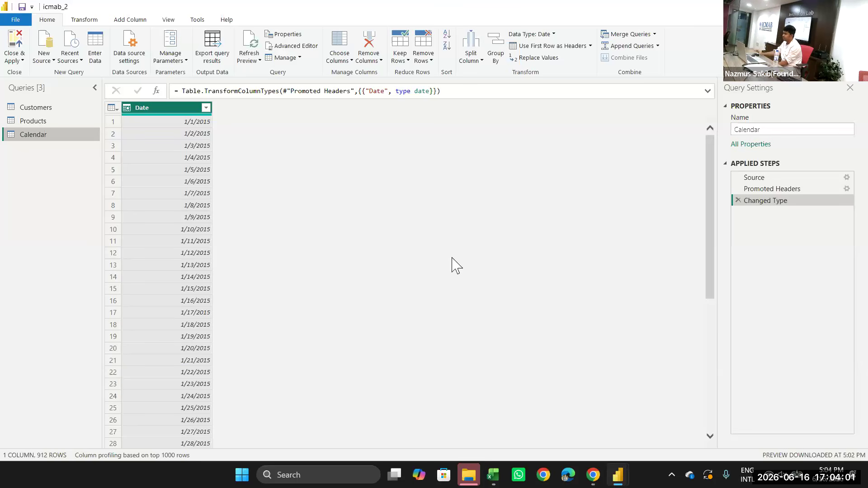
- Add columns for the name of the day and the quarter of the year based on Calendar's Date column
{"action": "left_click", "coordinate": [128, 19]}
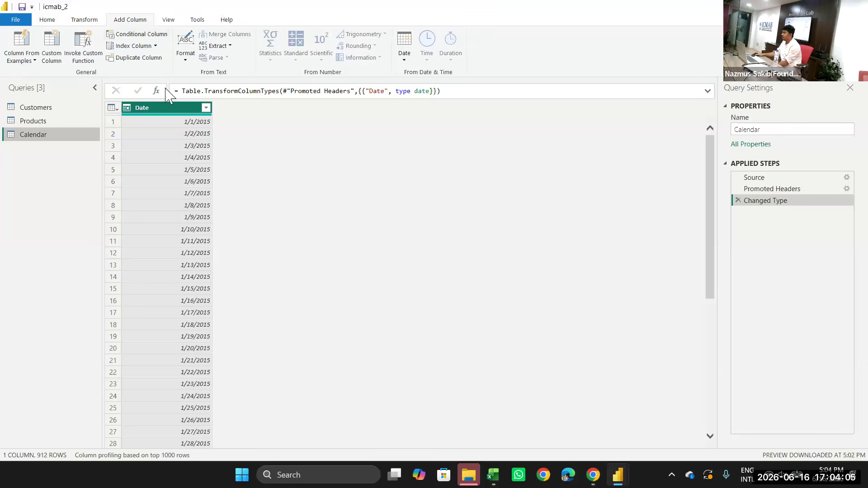
{"action": "left_click", "coordinate": [404, 55]}
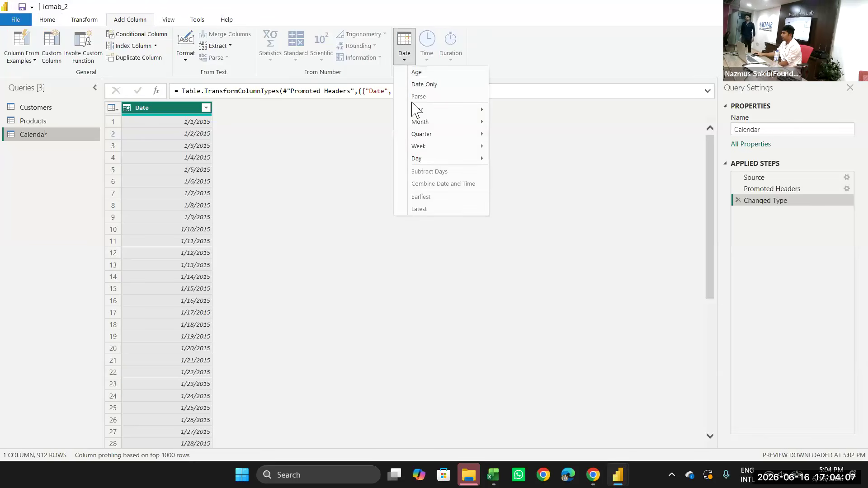
{"action": "mouse_move", "coordinate": [426, 160]}
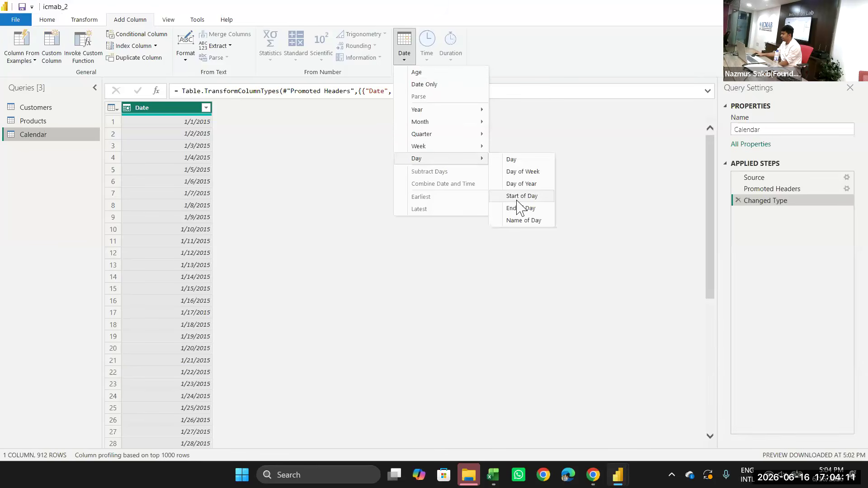
{"action": "left_click", "coordinate": [523, 221]}
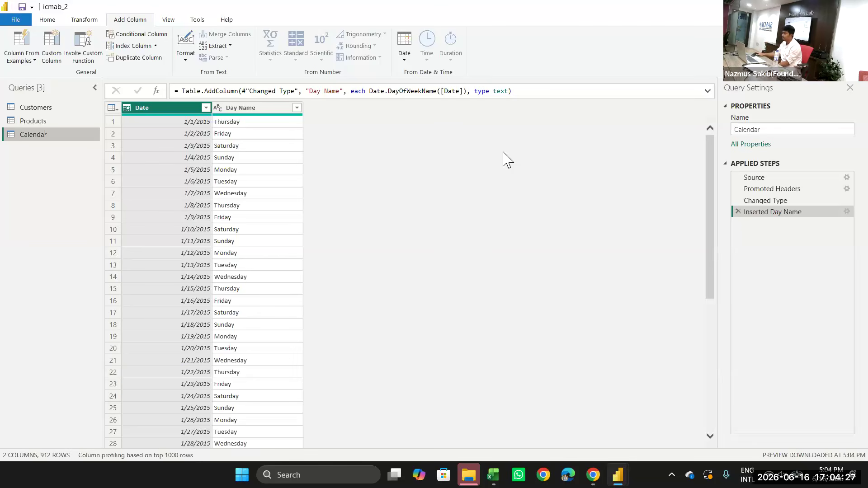
{"action": "left_click", "coordinate": [406, 58]}
{"action": "mouse_move", "coordinate": [420, 162]}
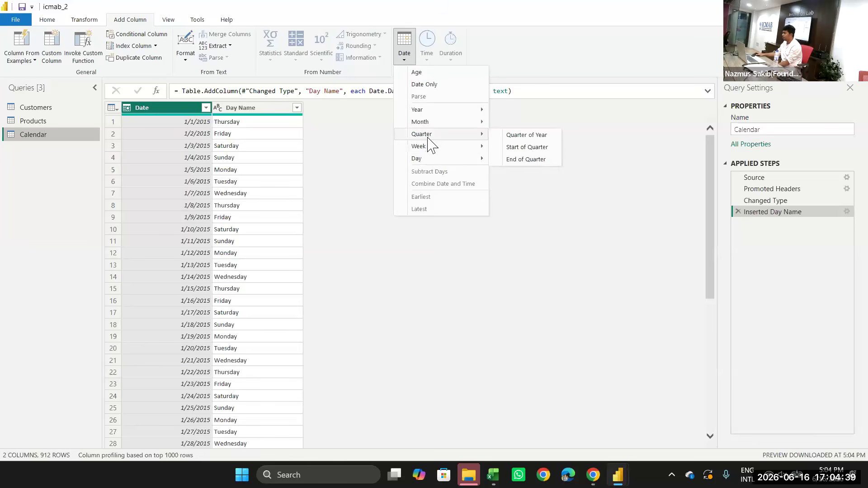
{"action": "left_click", "coordinate": [512, 135]}
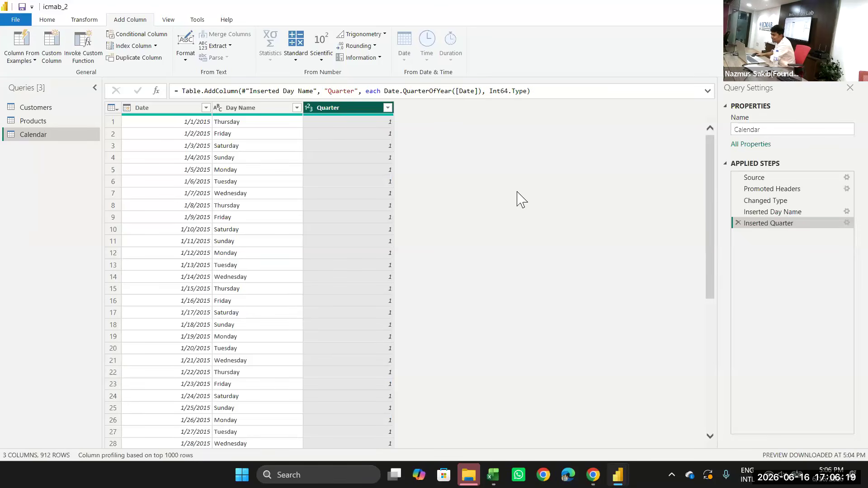
- Add a column with the name of the month derived from the Date column in the Calendar query
{"action": "left_click", "coordinate": [180, 110]}
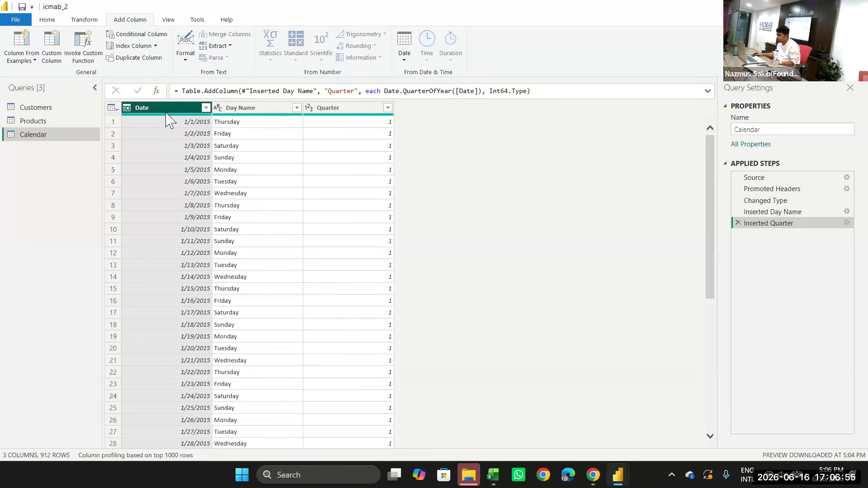
{"action": "left_click", "coordinate": [405, 60]}
{"action": "mouse_move", "coordinate": [428, 123]}
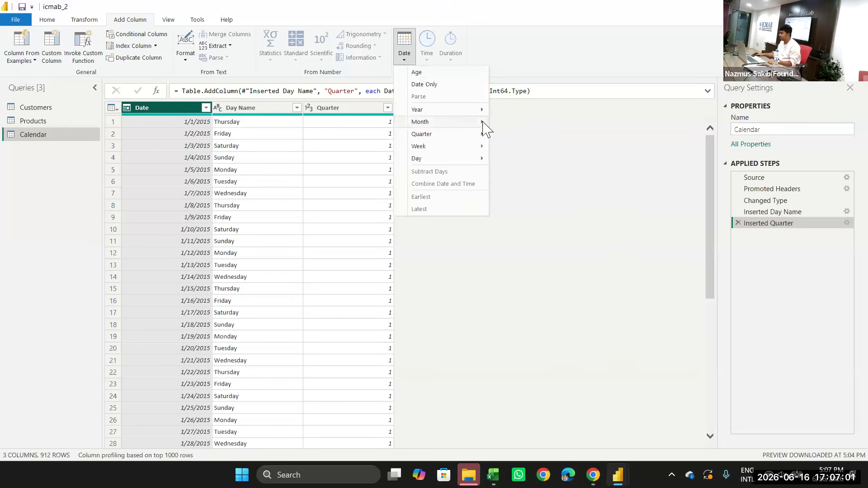
{"action": "mouse_move", "coordinate": [468, 123]}
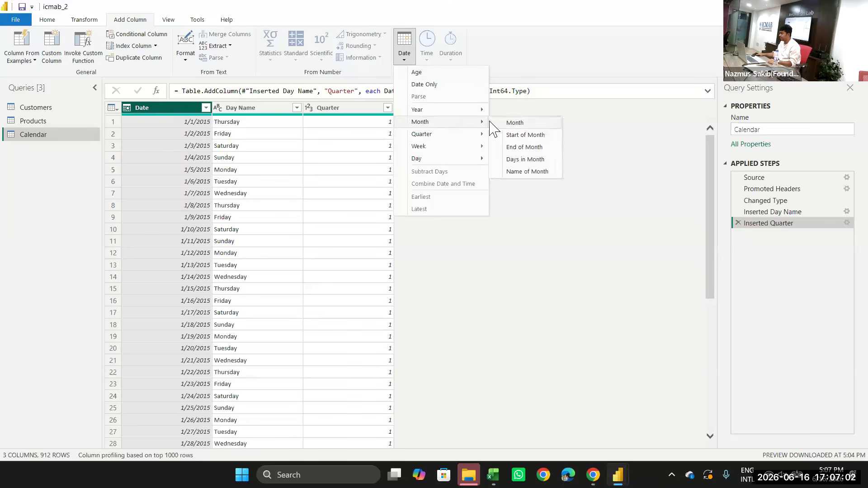
{"action": "left_click", "coordinate": [528, 173]}
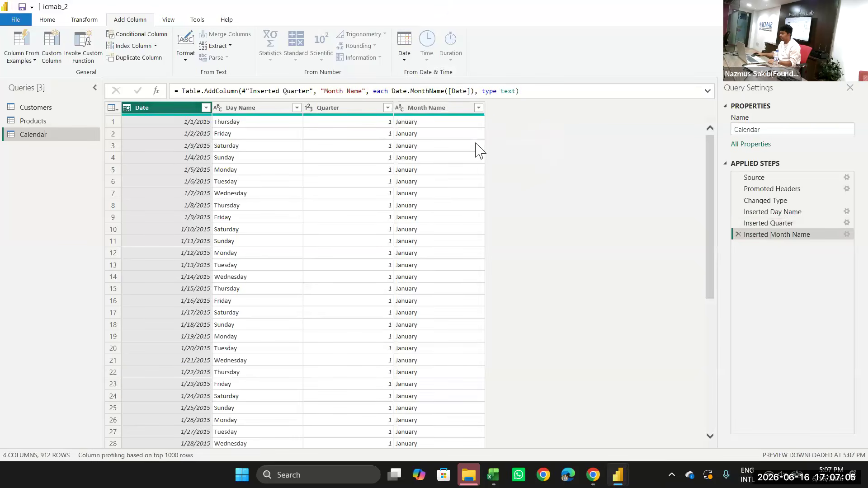
- Examine the Calendar rows across several months to compare the Quarter and Month Name values with the dates
{"action": "scroll", "coordinate": [473, 181], "scroll_direction": "down", "scroll_amount": 6}
{"action": "scroll", "coordinate": [473, 183], "scroll_direction": "down", "scroll_amount": 18}
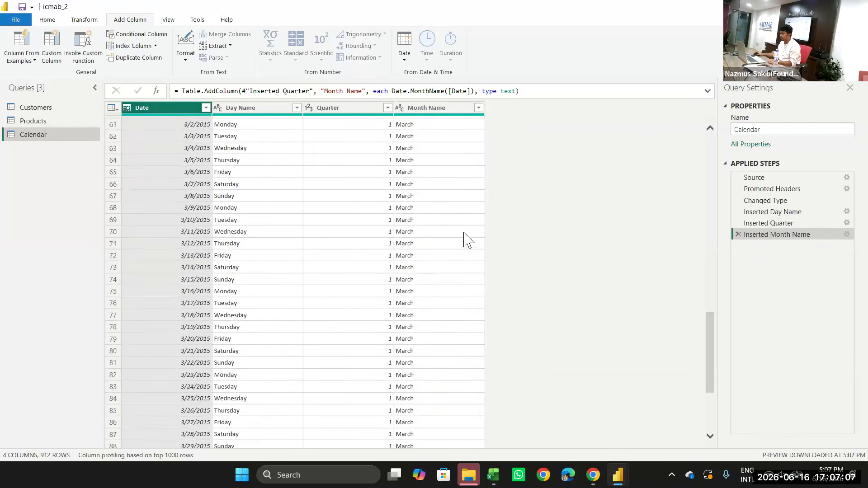
{"action": "scroll", "coordinate": [468, 240], "scroll_direction": "down", "scroll_amount": 18}
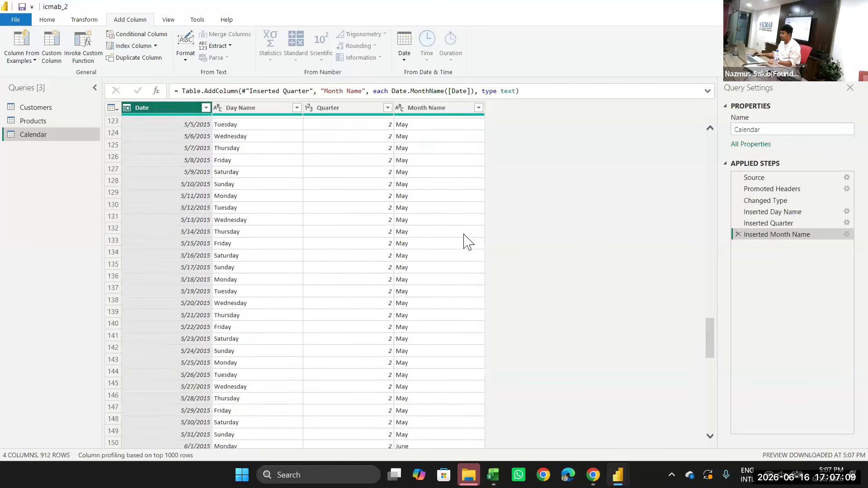
{"action": "scroll", "coordinate": [468, 242], "scroll_direction": "down", "scroll_amount": 20}
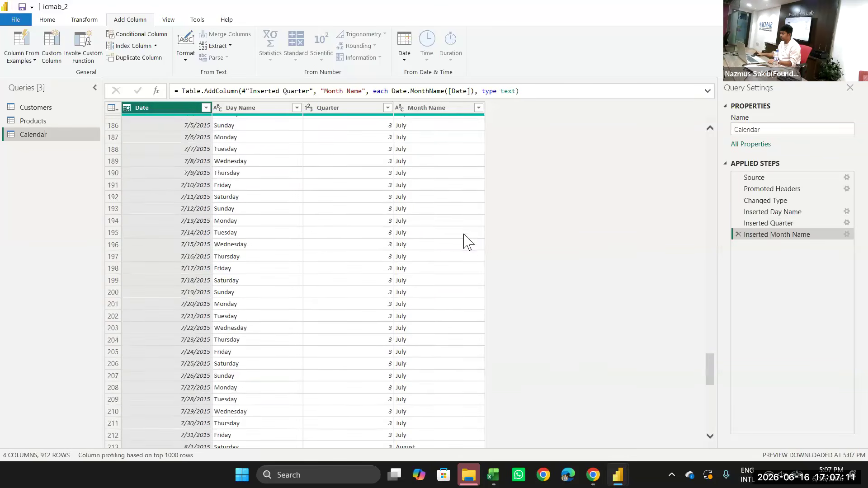
{"action": "scroll", "coordinate": [468, 242], "scroll_direction": "up", "scroll_amount": 4}
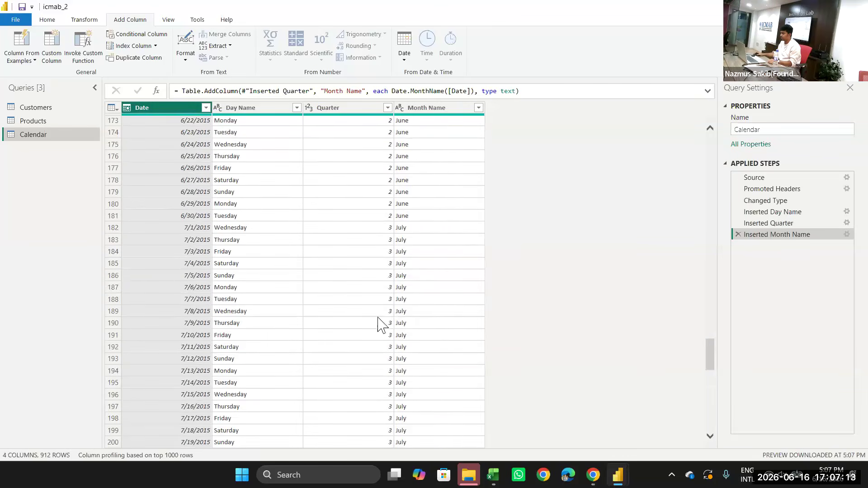
{"action": "scroll", "coordinate": [384, 317], "scroll_direction": "up", "scroll_amount": 6}
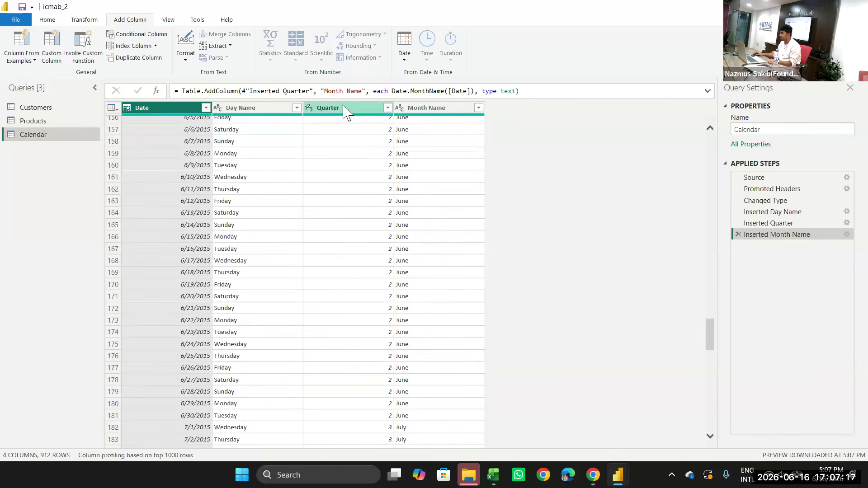
{"action": "scroll", "coordinate": [388, 233], "scroll_direction": "up", "scroll_amount": 10}
{"action": "scroll", "coordinate": [384, 253], "scroll_direction": "up", "scroll_amount": 20}
{"action": "scroll", "coordinate": [383, 254], "scroll_direction": "up", "scroll_amount": 3}
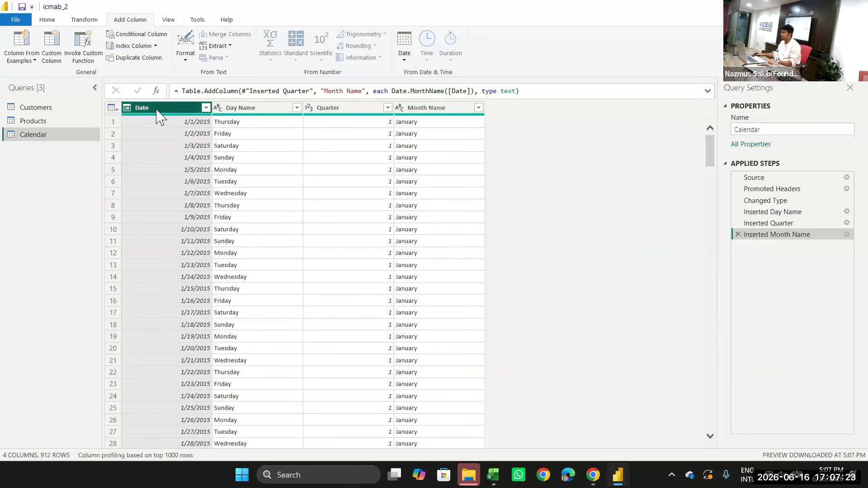
- Add a Start of Month column derived from the Date column in the Calendar query
{"action": "left_click", "coordinate": [410, 60]}
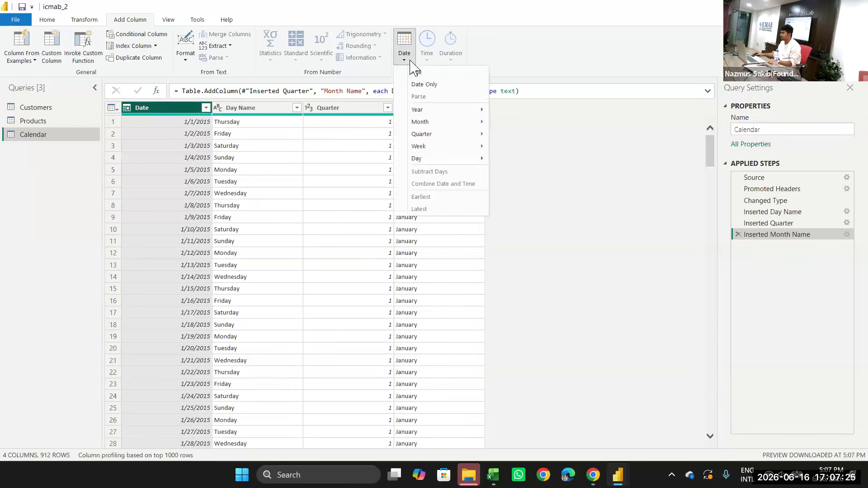
{"action": "mouse_move", "coordinate": [430, 120]}
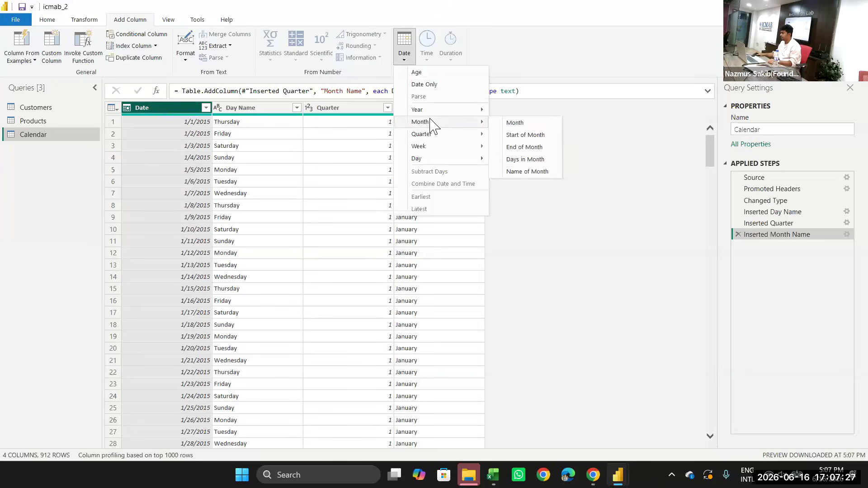
{"action": "left_click", "coordinate": [522, 135]}
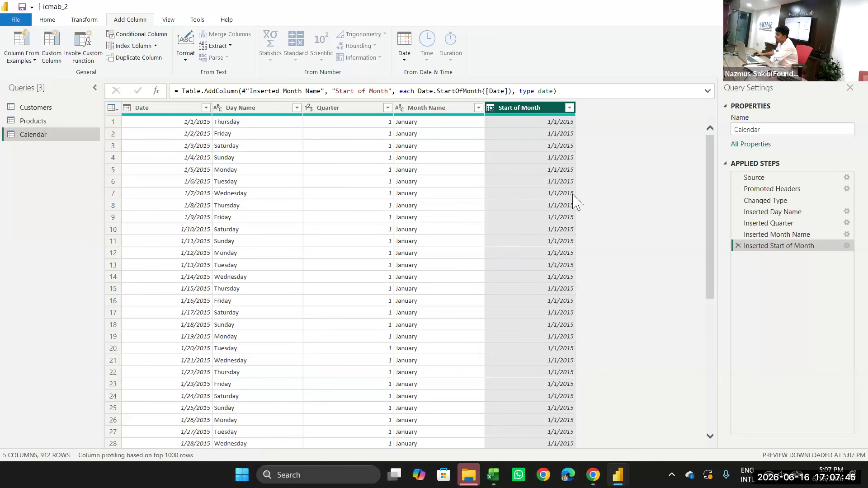
- Add a Year column derived from the Date column in the Calendar query and look over its values
{"action": "left_click", "coordinate": [164, 111]}
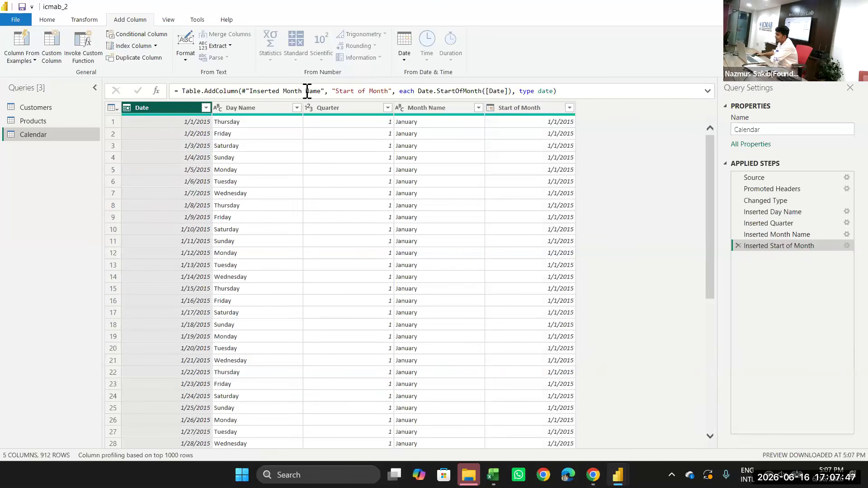
{"action": "left_click", "coordinate": [403, 58]}
{"action": "mouse_move", "coordinate": [417, 110]}
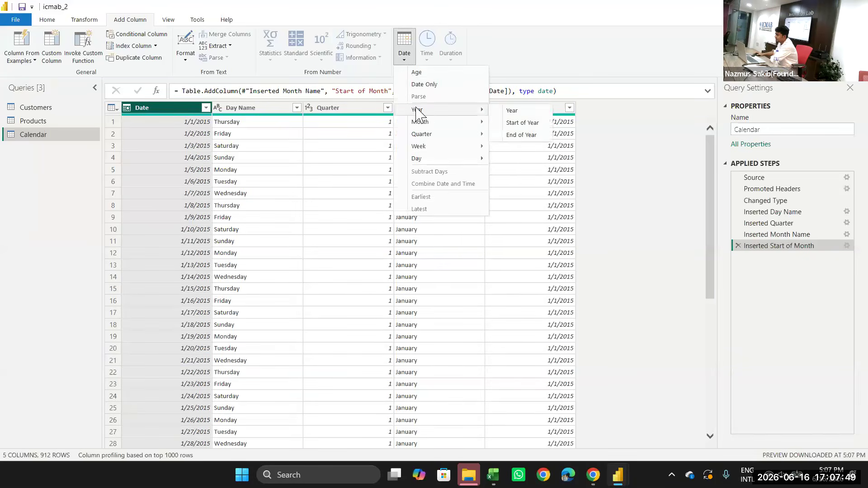
{"action": "left_click", "coordinate": [507, 112]}
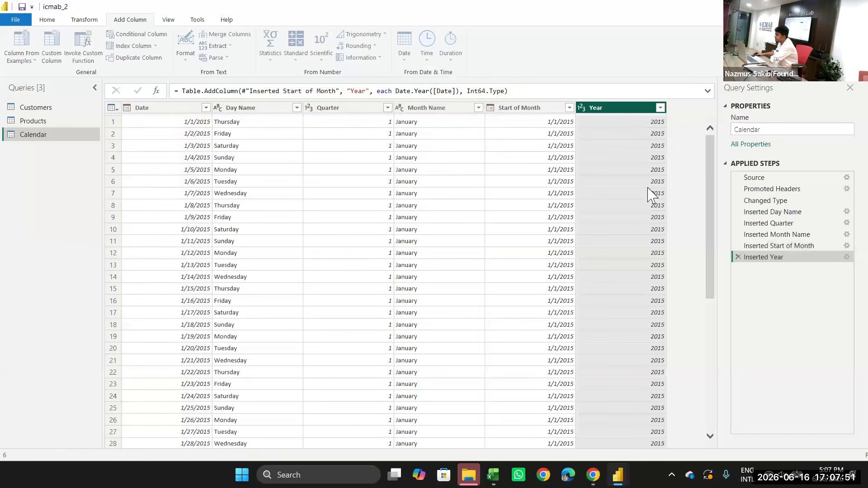
{"action": "scroll", "coordinate": [650, 210], "scroll_direction": "down", "scroll_amount": 4}
{"action": "scroll", "coordinate": [651, 208], "scroll_direction": "up", "scroll_amount": 3}
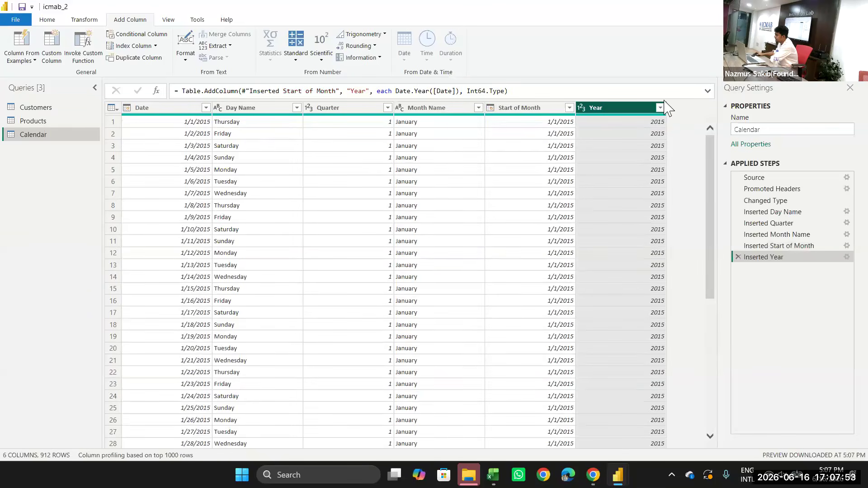
- Check the distinct values of the Year column in the Calendar query without applying a filter
{"action": "left_click", "coordinate": [660, 108]}
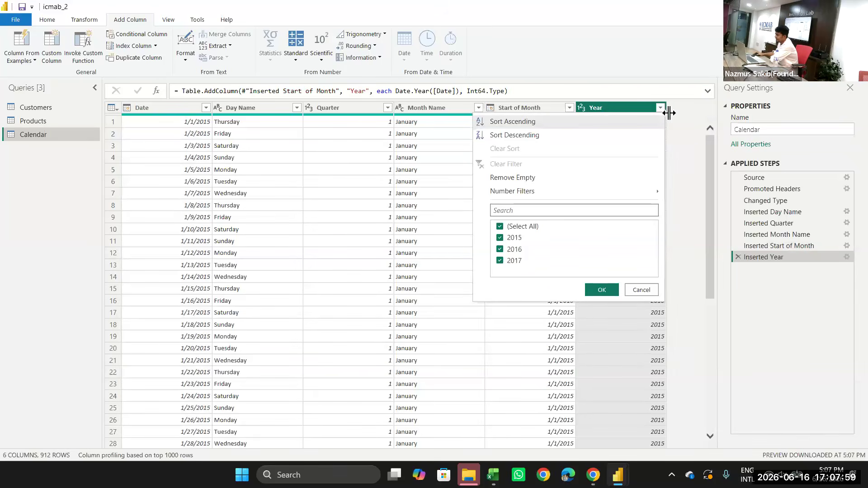
{"action": "left_click", "coordinate": [642, 289]}
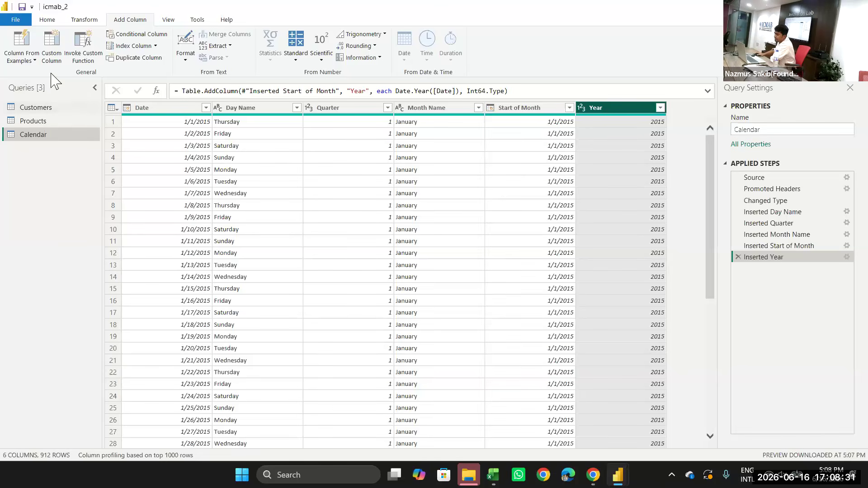
- Apply the query changes, close the Power Query Editor and collapse the Products table's field list in the report view
{"action": "left_click", "coordinate": [46, 20]}
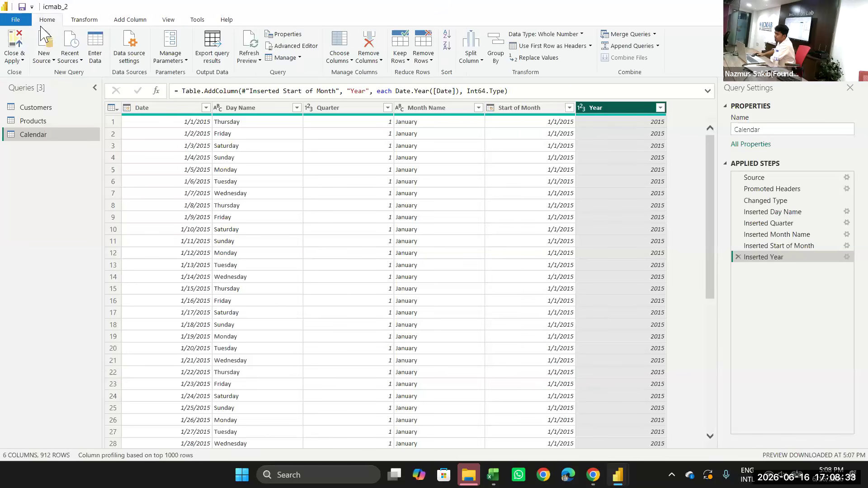
{"action": "left_click", "coordinate": [14, 60]}
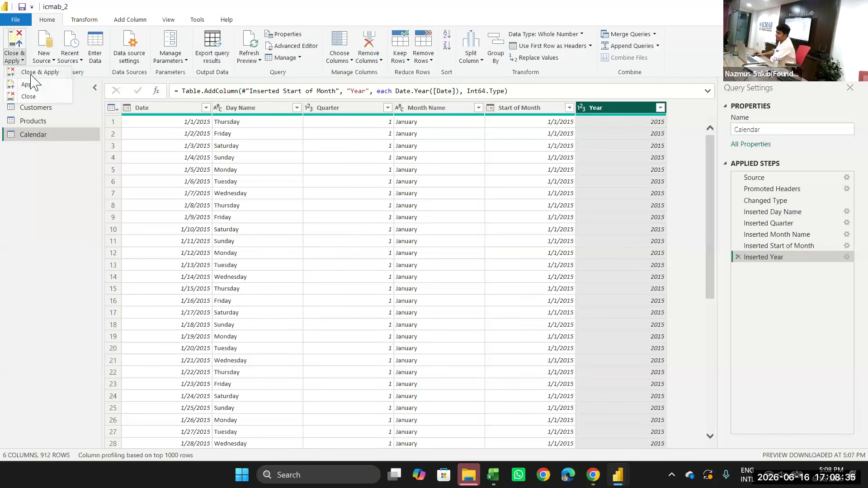
{"action": "left_click", "coordinate": [28, 96]}
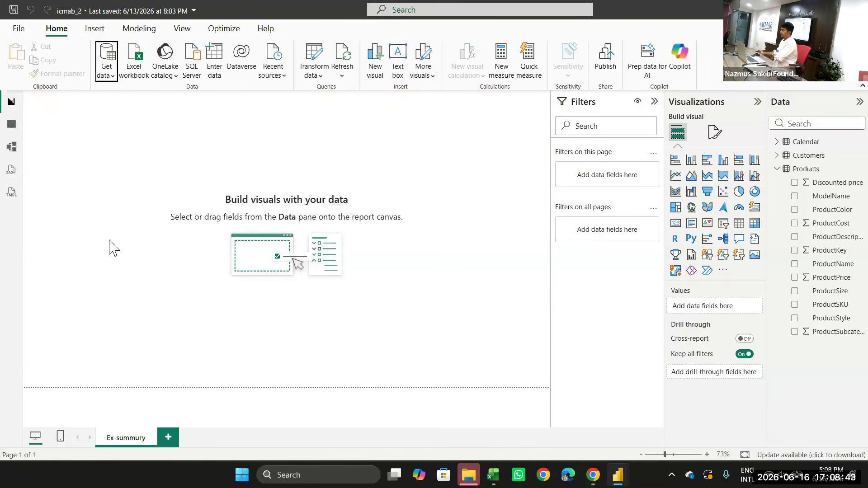
{"action": "left_click", "coordinate": [778, 169]}
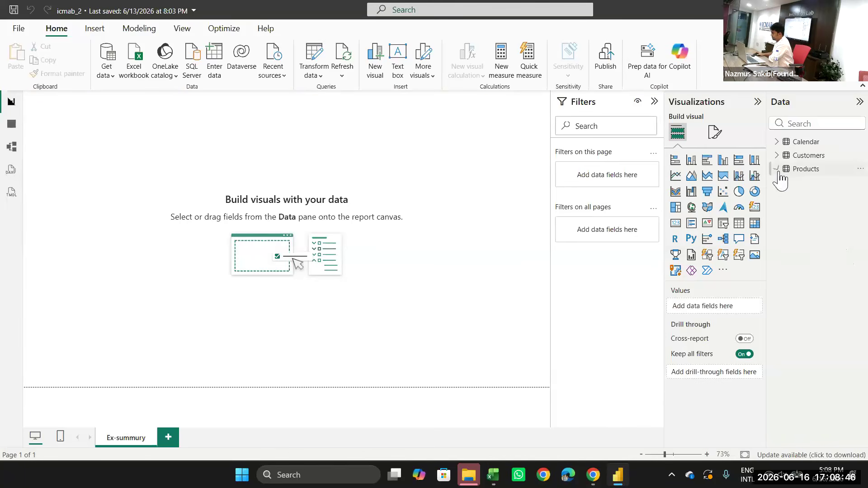
- Import the Categories CSV file from the Downloads folder and load it as a table
{"action": "left_click", "coordinate": [107, 72]}
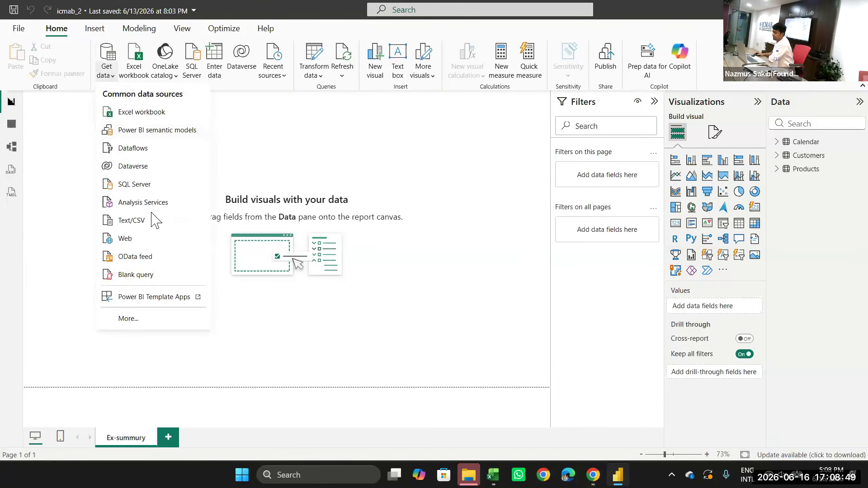
{"action": "left_click", "coordinate": [130, 221]}
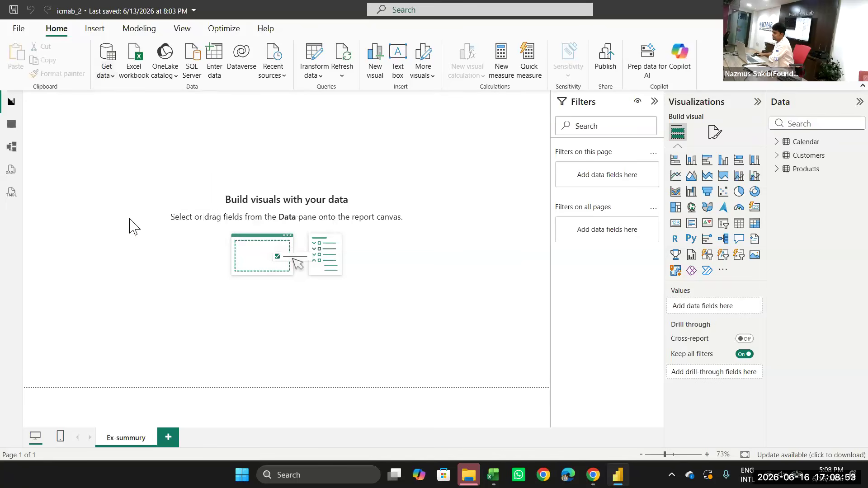
{"action": "scroll", "coordinate": [199, 181], "scroll_direction": "down", "scroll_amount": 15}
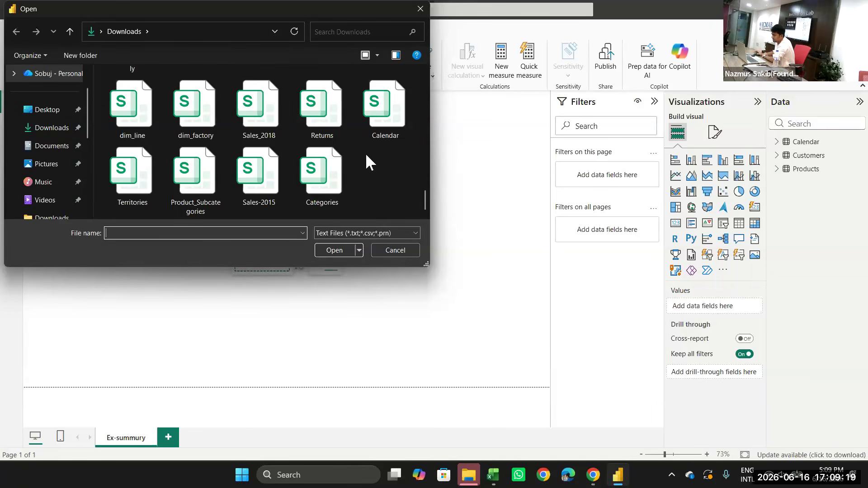
{"action": "left_click", "coordinate": [122, 203]}
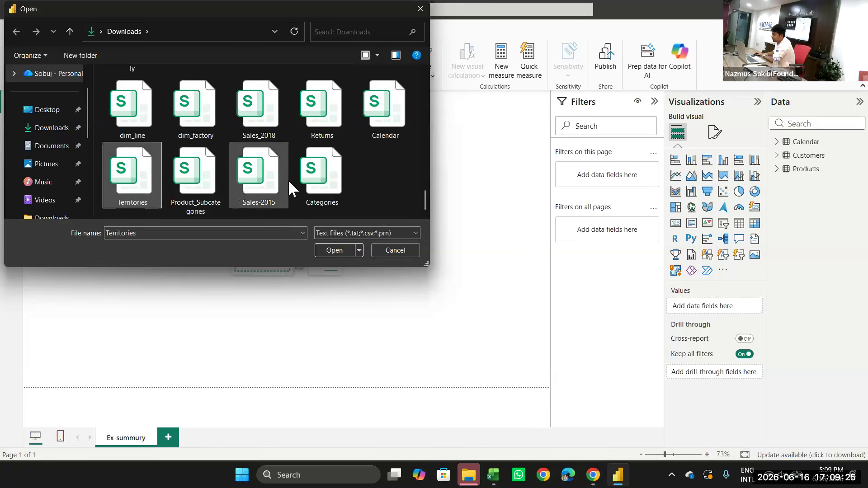
{"action": "left_click", "coordinate": [350, 181]}
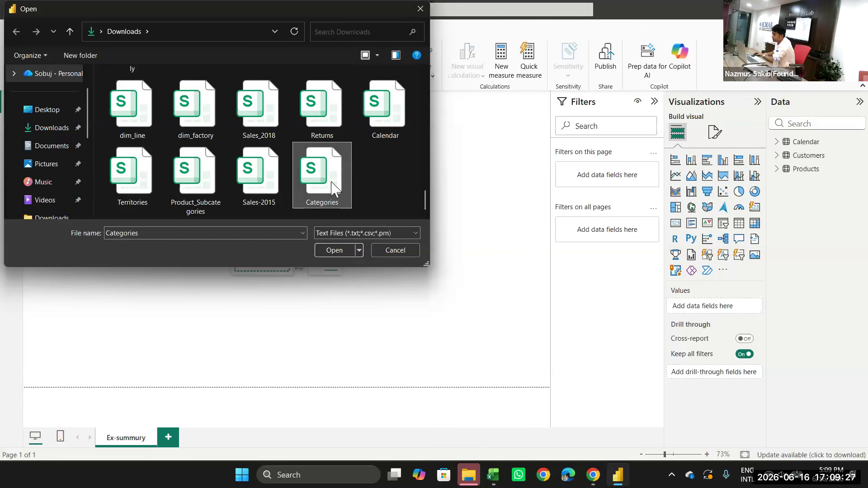
{"action": "left_click", "coordinate": [329, 253]}
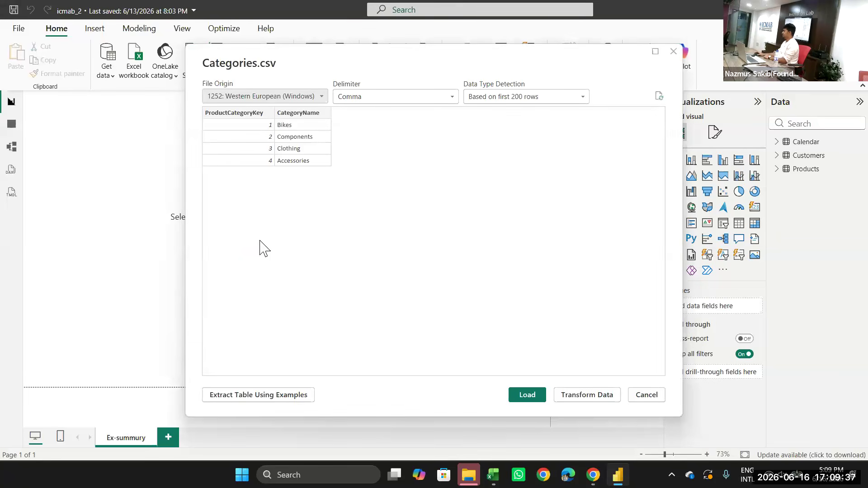
{"action": "left_click", "coordinate": [527, 395]}
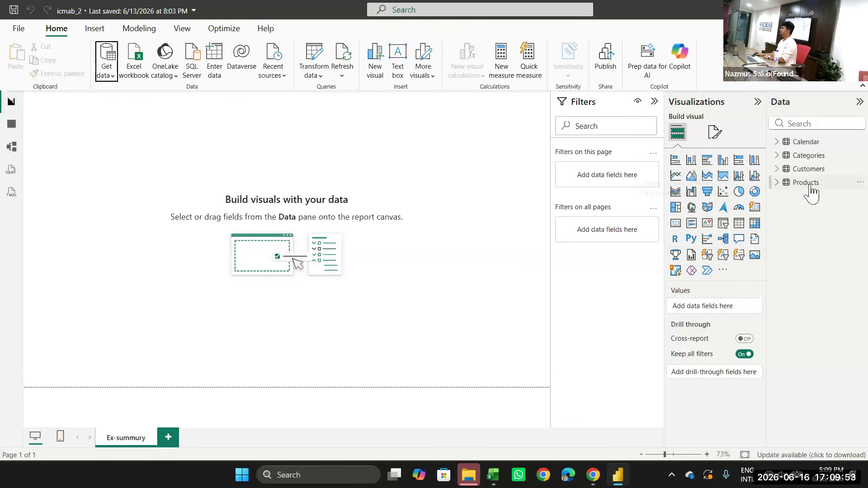
- Show the model diagram with the Properties and Data panes collapsed, and line up the Calendar and Products cards with the Customers card
{"action": "left_click", "coordinate": [12, 147]}
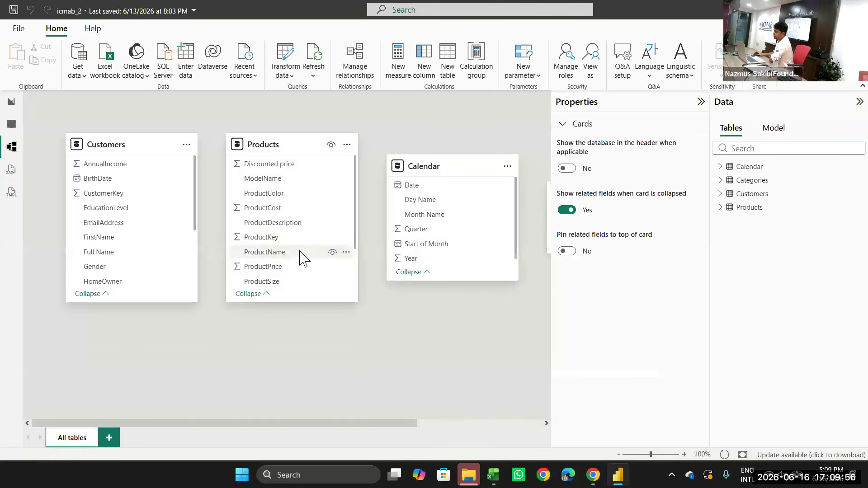
{"action": "left_click", "coordinate": [701, 102]}
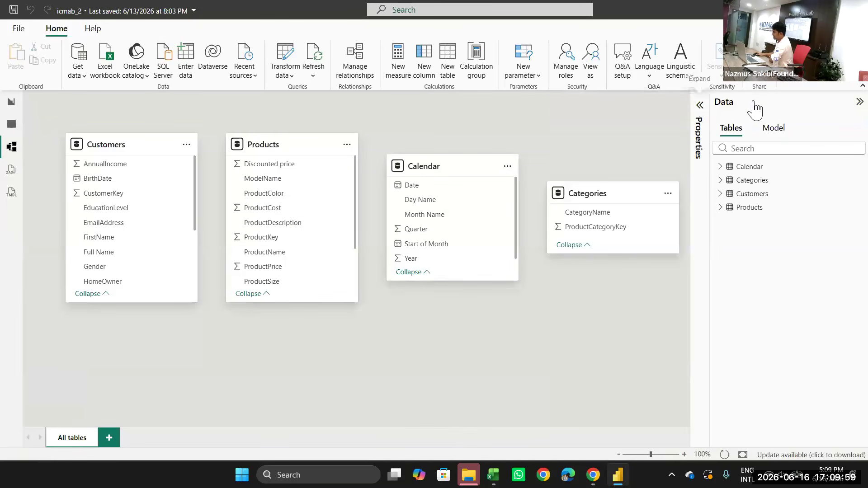
{"action": "left_click", "coordinate": [859, 102]}
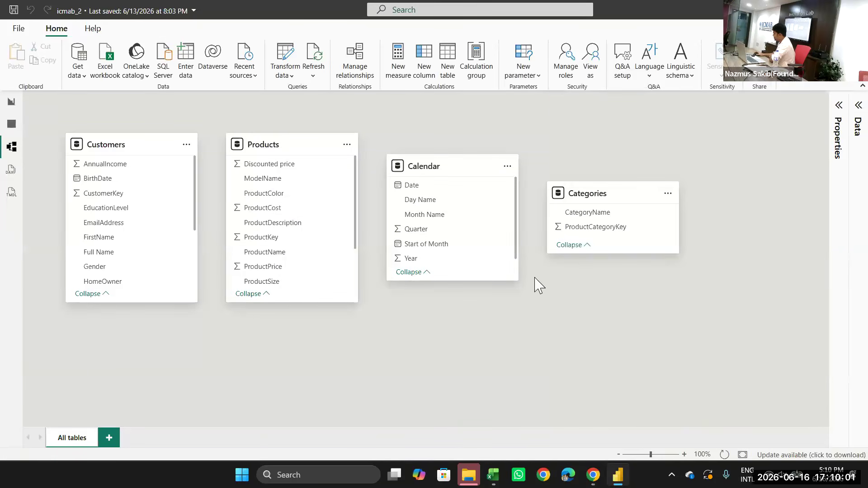
{"action": "left_click_drag", "start_coordinate": [438, 164], "coordinate": [445, 131]}
{"action": "mouse_move", "coordinate": [280, 144]}
{"action": "left_mouse_down"}
{"action": "mouse_move", "coordinate": [300, 146]}
{"action": "mouse_move", "coordinate": [295, 138]}
{"action": "left_mouse_up"}
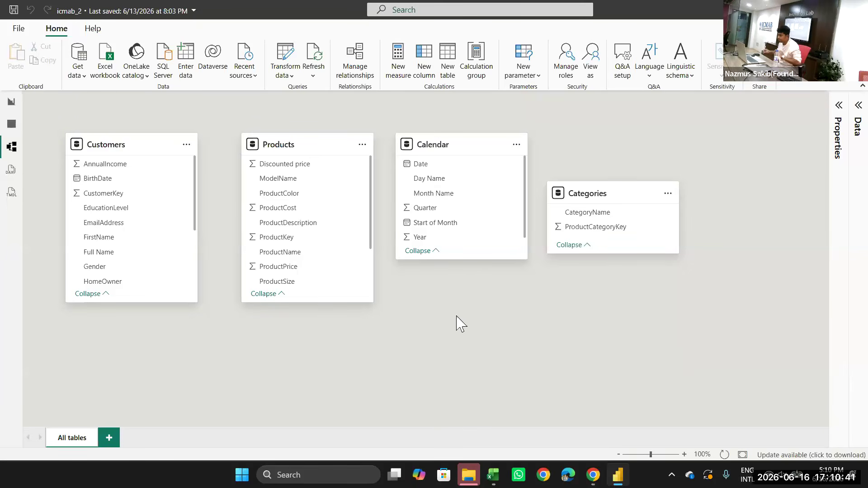
- Turn off autodetection of new relationships after data is loaded in the current file's Data Load options
{"action": "left_click", "coordinate": [18, 29]}
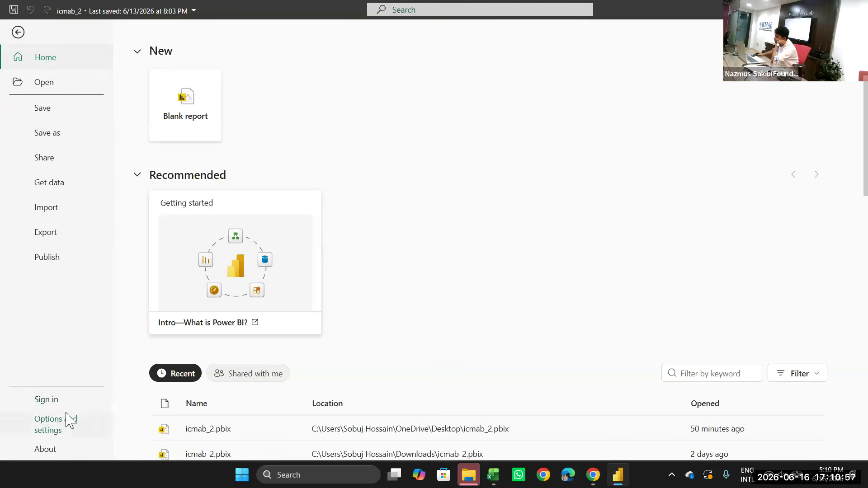
{"action": "left_click", "coordinate": [48, 433]}
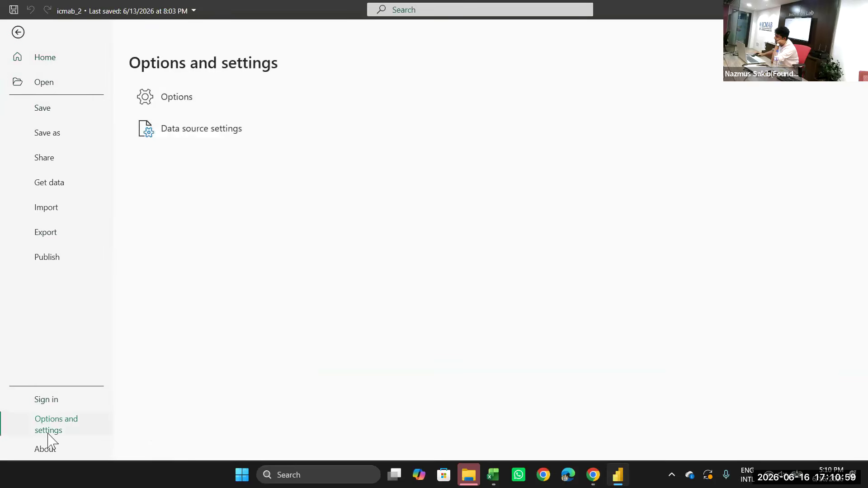
{"action": "left_click", "coordinate": [171, 100]}
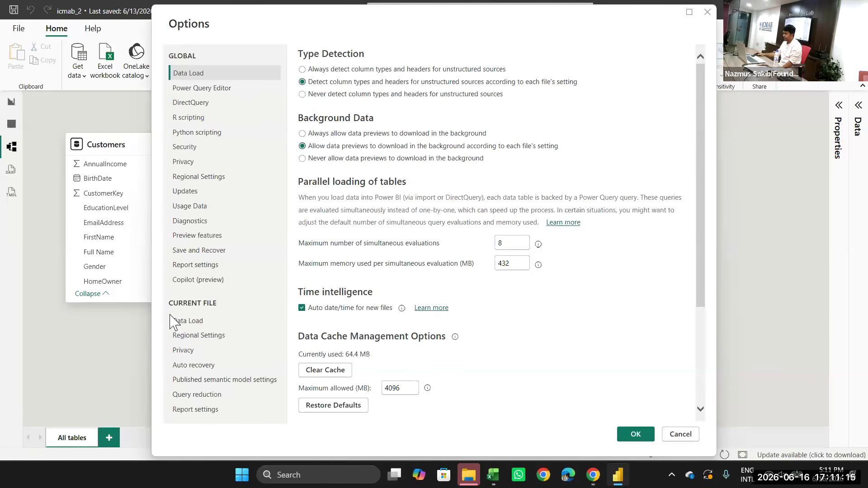
{"action": "left_click", "coordinate": [187, 324]}
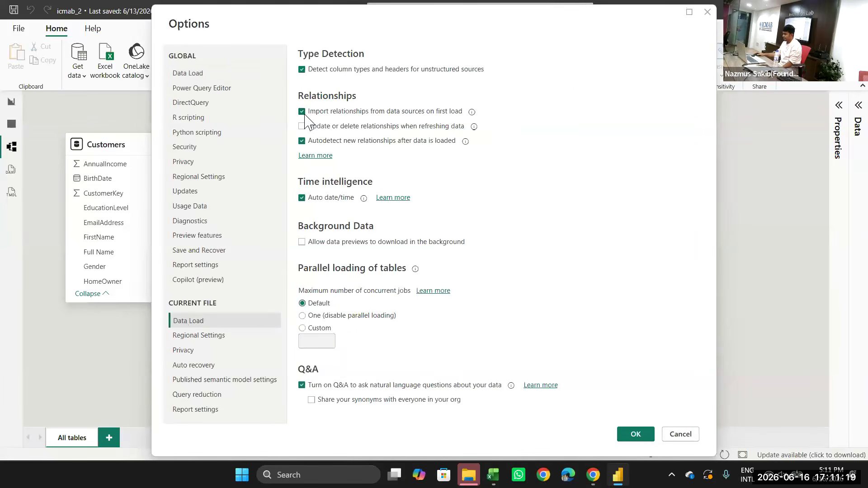
{"action": "left_click", "coordinate": [302, 141]}
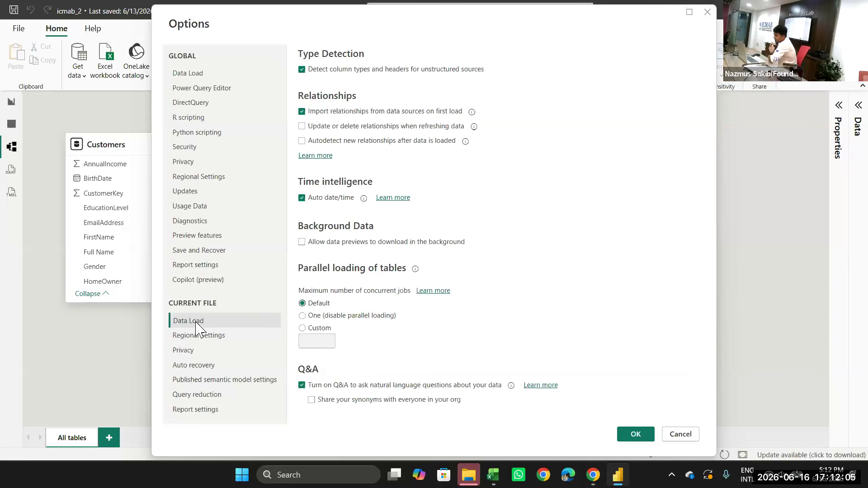
{"action": "left_click", "coordinate": [640, 434]}
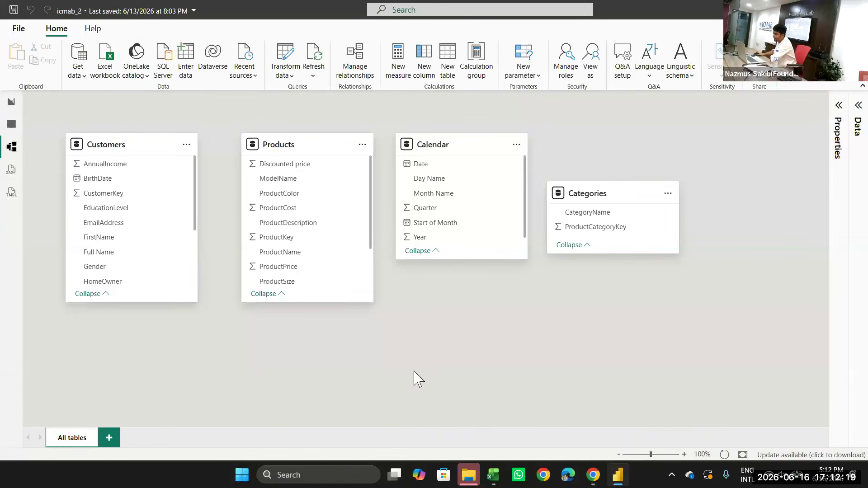
- Return to the report view and load the Territories CSV file from the Downloads folder as a table
{"action": "left_click", "coordinate": [10, 104]}
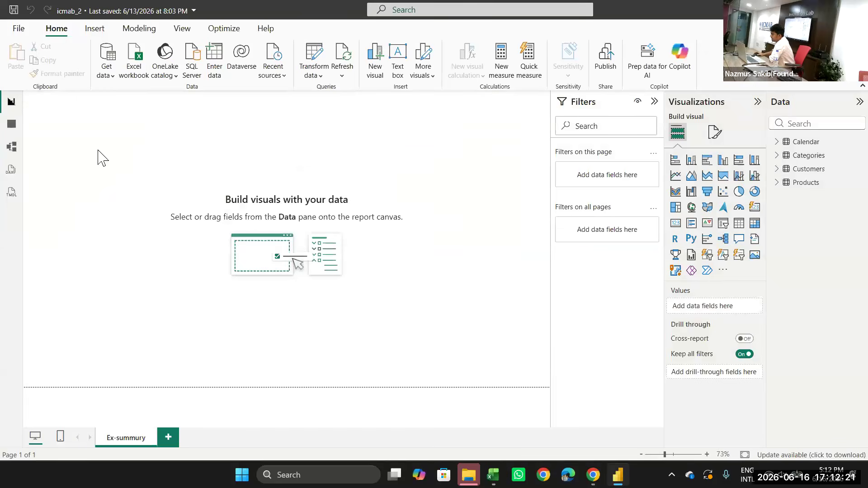
{"action": "left_click", "coordinate": [108, 72]}
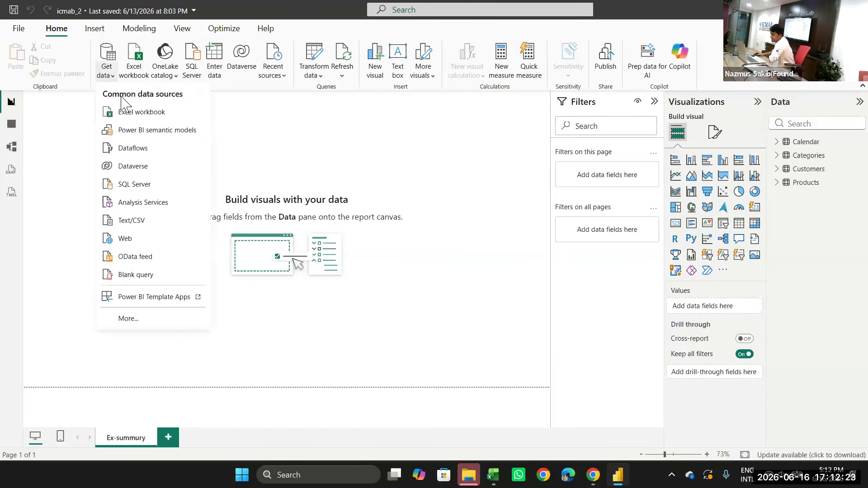
{"action": "left_click", "coordinate": [131, 221]}
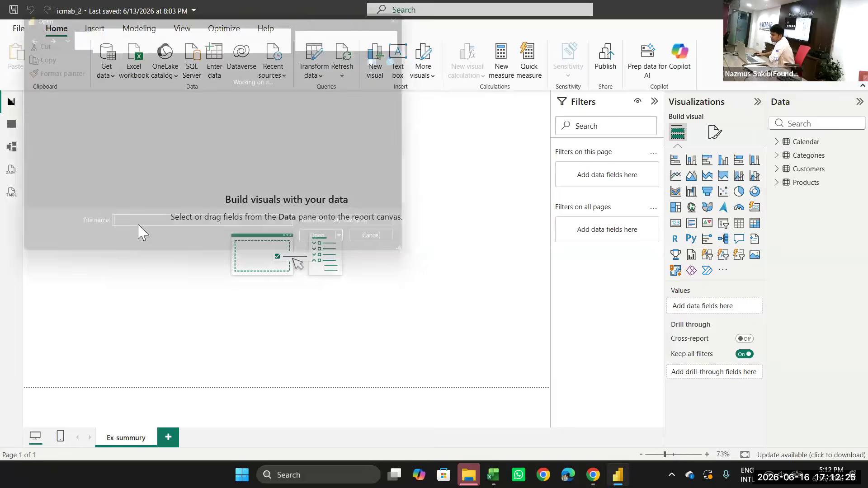
{"action": "scroll", "coordinate": [205, 185], "scroll_direction": "down", "scroll_amount": 10}
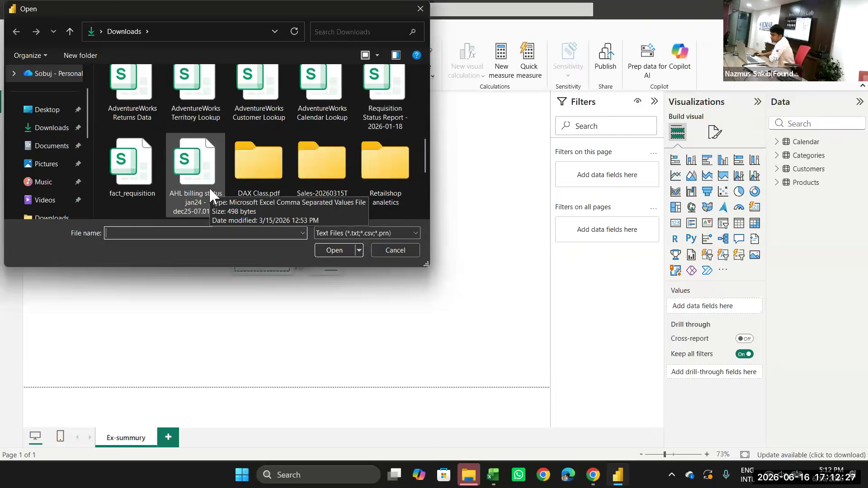
{"action": "left_click", "coordinate": [132, 177]}
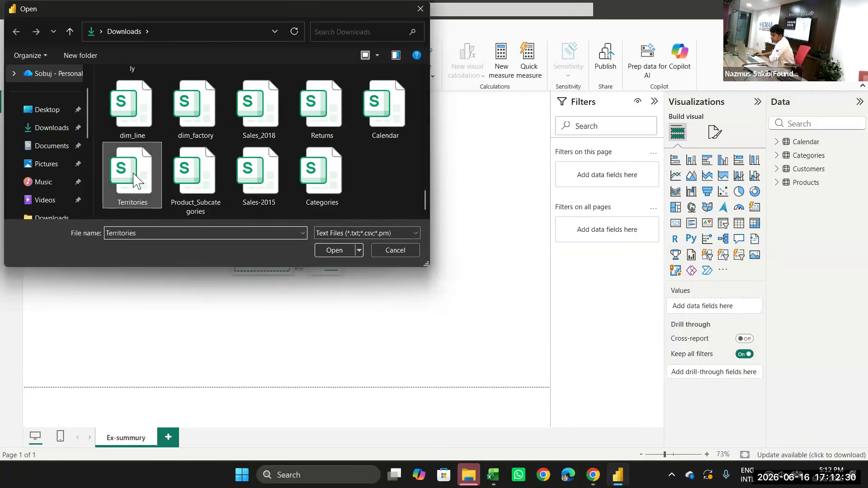
{"action": "left_click", "coordinate": [337, 249]}
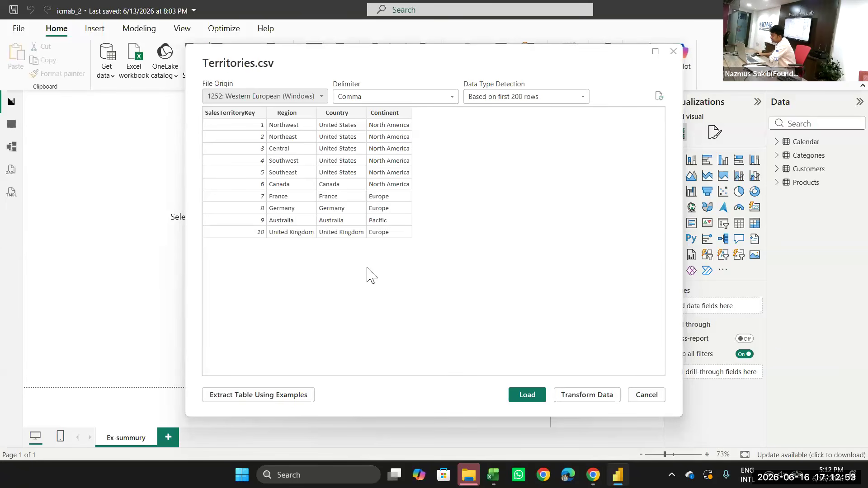
{"action": "left_click", "coordinate": [527, 396]}
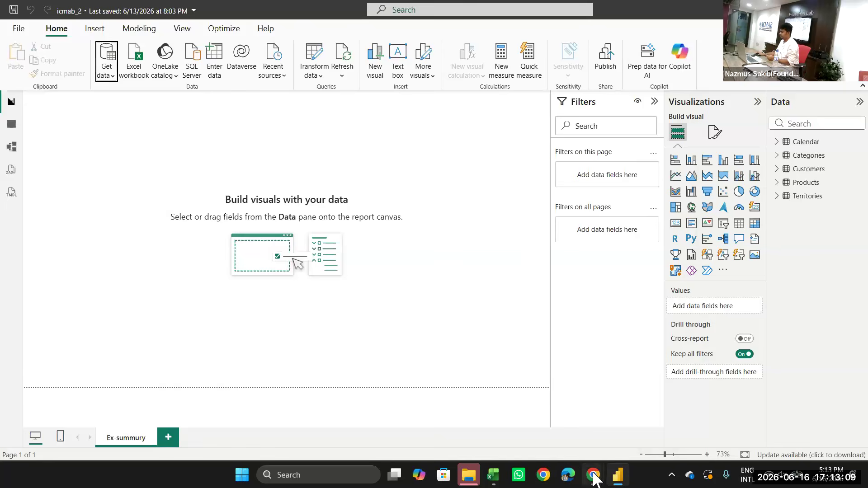
- Switch to the Zoom meeting in the browser, mute the microphone and turn off the camera
{"action": "mouse_move", "coordinate": [593, 475]}
{"action": "left_click", "coordinate": [512, 382]}
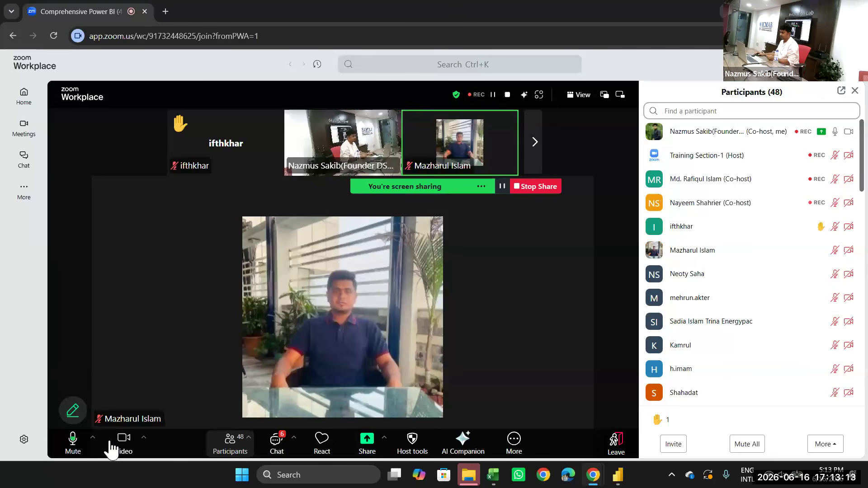
{"action": "left_click", "coordinate": [71, 445]}
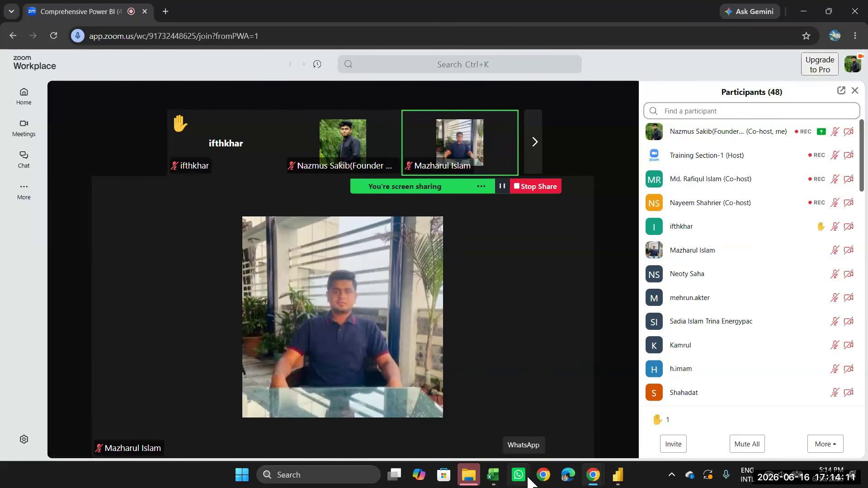
{"action": "mouse_move", "coordinate": [493, 475]}
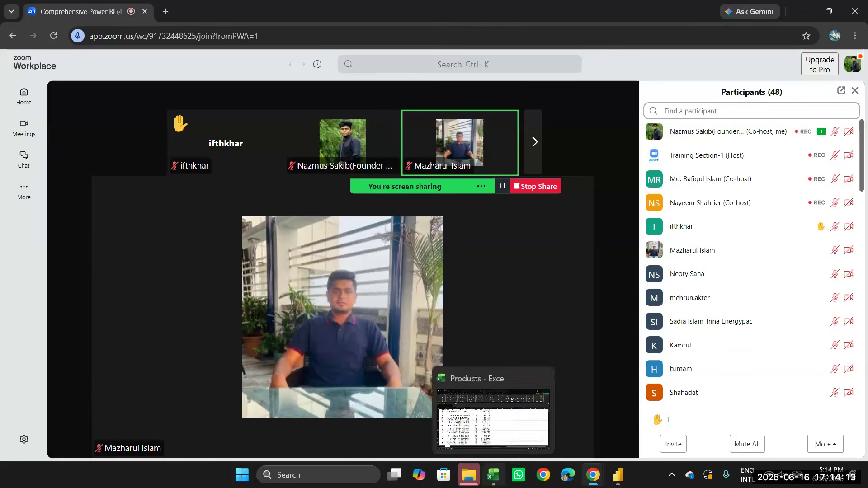
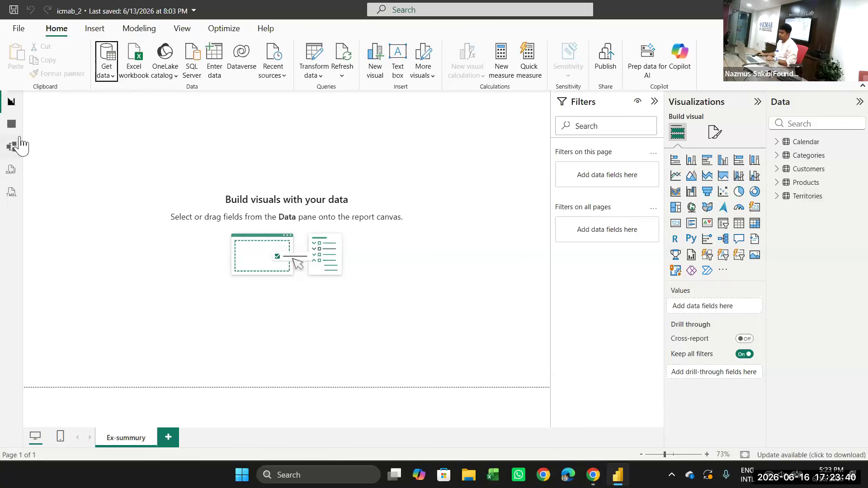
- Review the rows of the Territories table, and place its card below the Calendar and Categories cards in the model diagram
{"action": "left_click", "coordinate": [10, 127]}
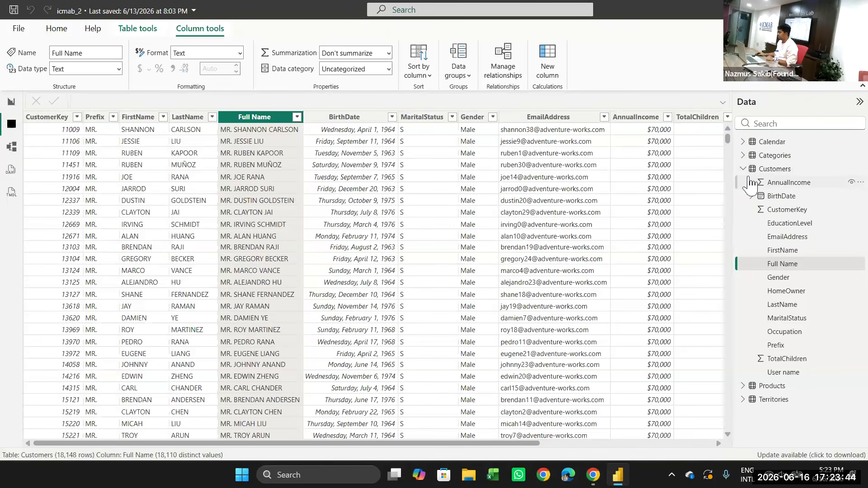
{"action": "left_click", "coordinate": [743, 169]}
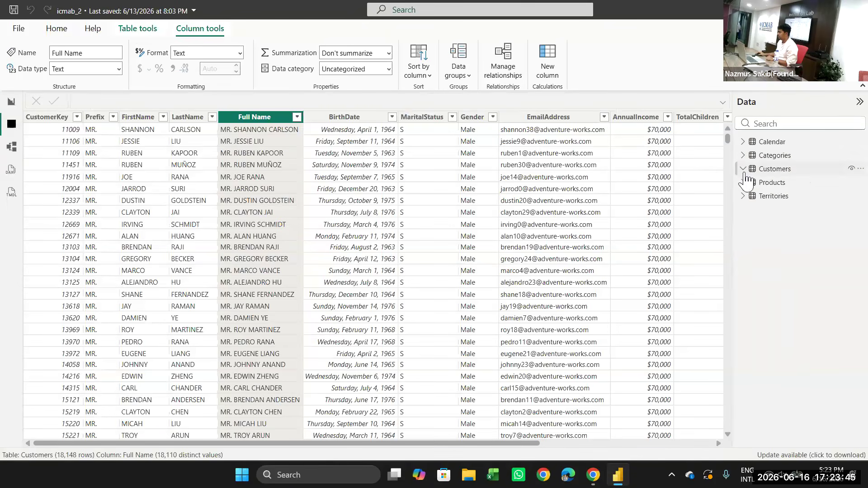
{"action": "left_click", "coordinate": [781, 202]}
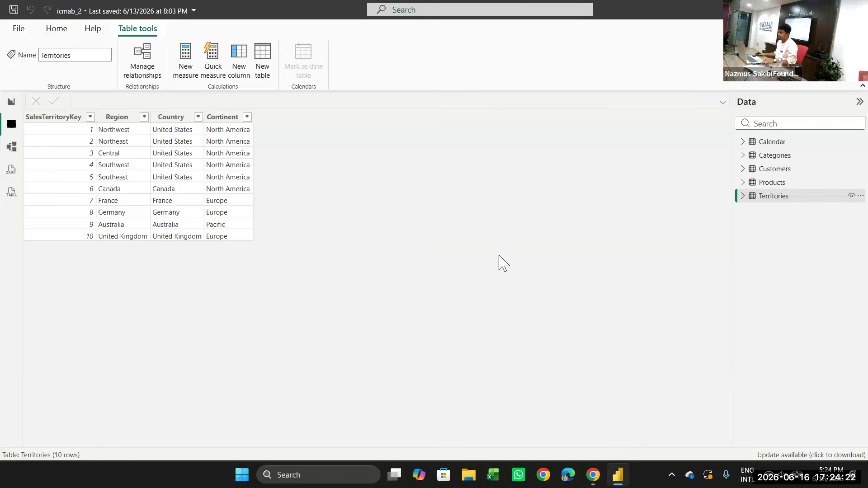
{"action": "left_click", "coordinate": [11, 147]}
{"action": "left_click_drag", "start_coordinate": [774, 183], "coordinate": [562, 305]}
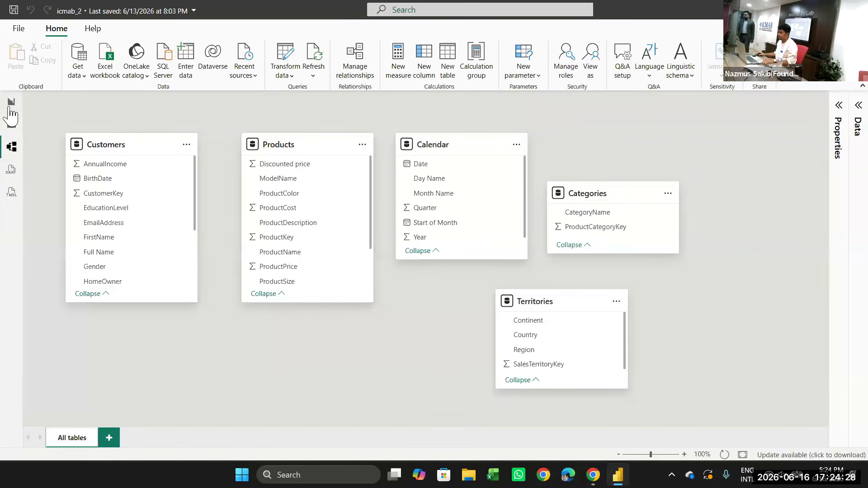
{"action": "left_click", "coordinate": [11, 105]}
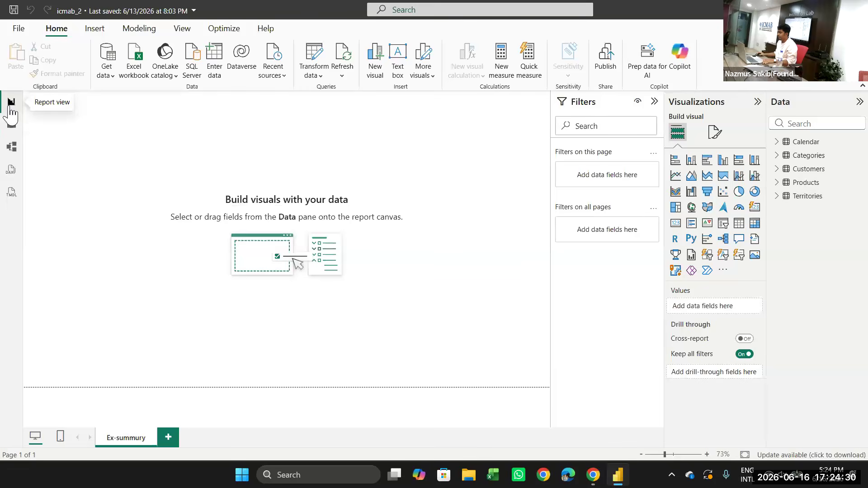
{"action": "left_click", "coordinate": [119, 79]}
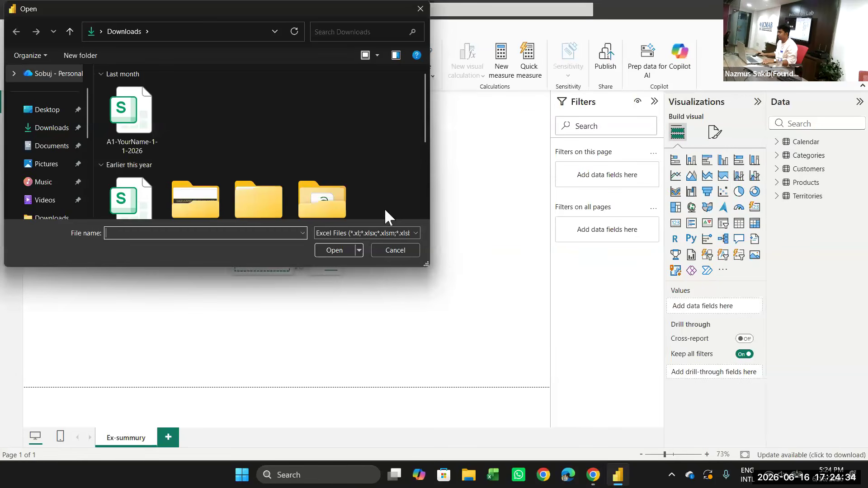
{"action": "left_click", "coordinate": [396, 252]}
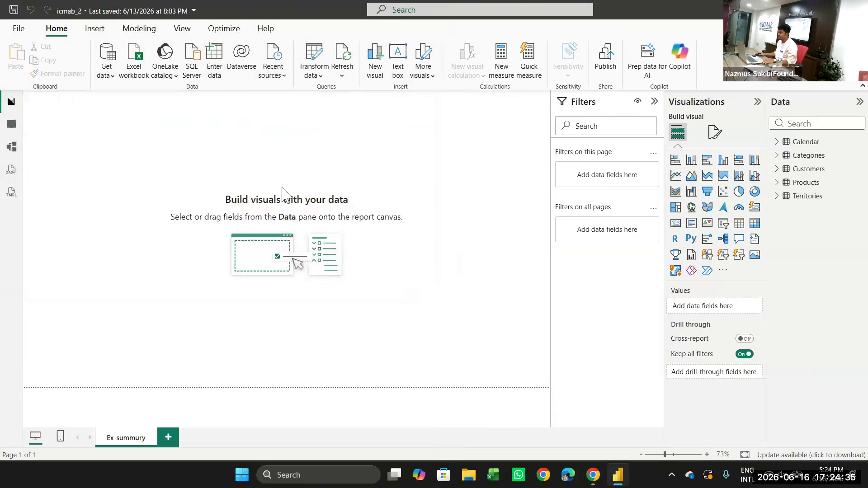
- Load the Product_Subcategories CSV file from the Downloads folder into the report as a table
{"action": "left_click", "coordinate": [117, 84]}
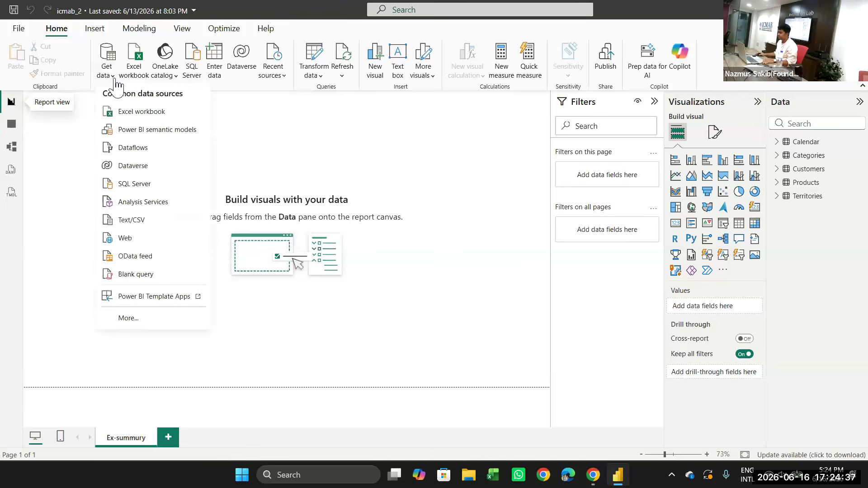
{"action": "left_click", "coordinate": [140, 224]}
{"action": "scroll", "coordinate": [197, 179], "scroll_direction": "down", "scroll_amount": 3}
{"action": "scroll", "coordinate": [197, 181], "scroll_direction": "down", "scroll_amount": 6}
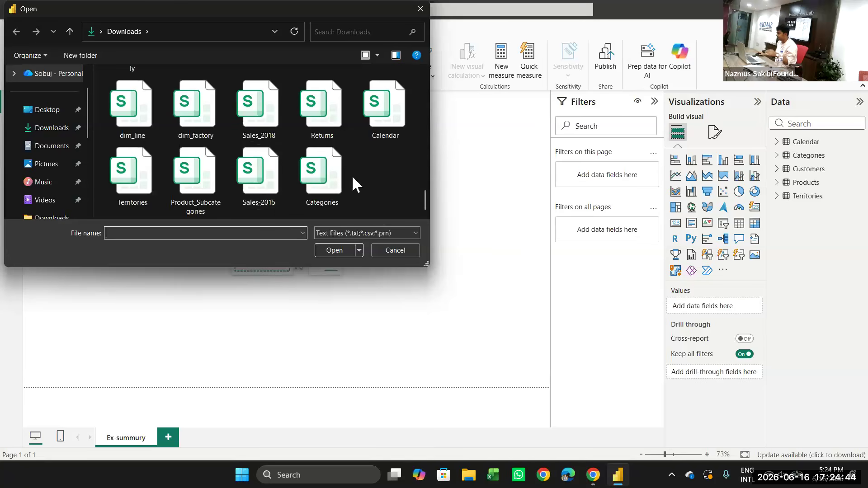
{"action": "left_click", "coordinate": [203, 200]}
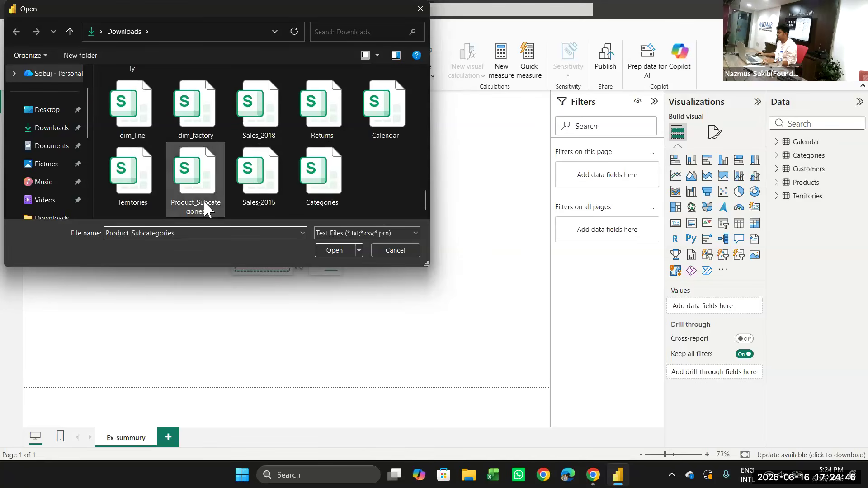
{"action": "left_click", "coordinate": [330, 248]}
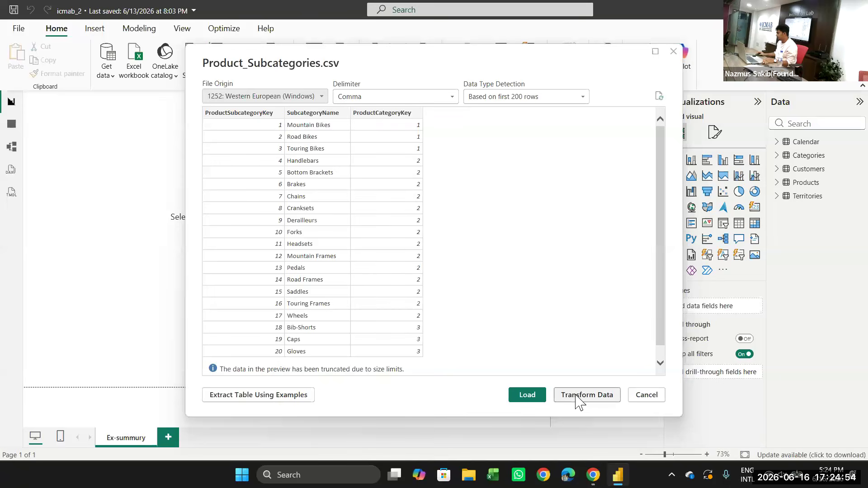
{"action": "left_click", "coordinate": [527, 400]}
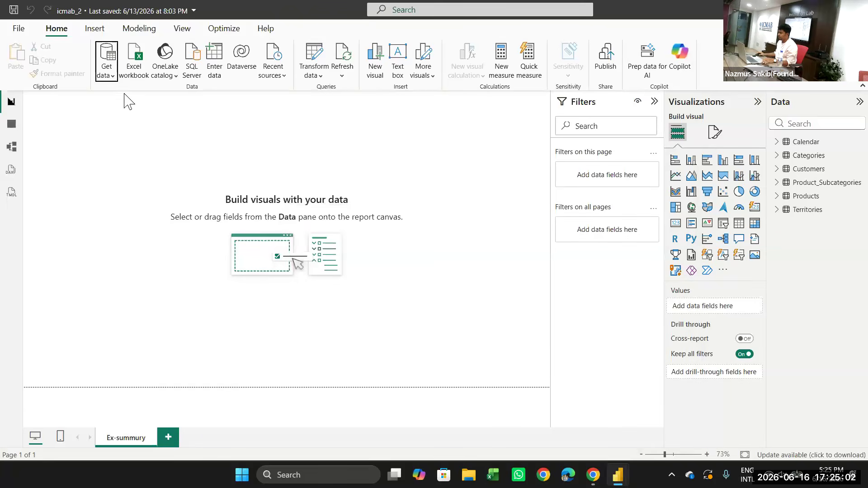
- Get the Sales-2015 CSV file from the Downloads folder and open it for transformation in the Power Query Editor
{"action": "left_click", "coordinate": [108, 76]}
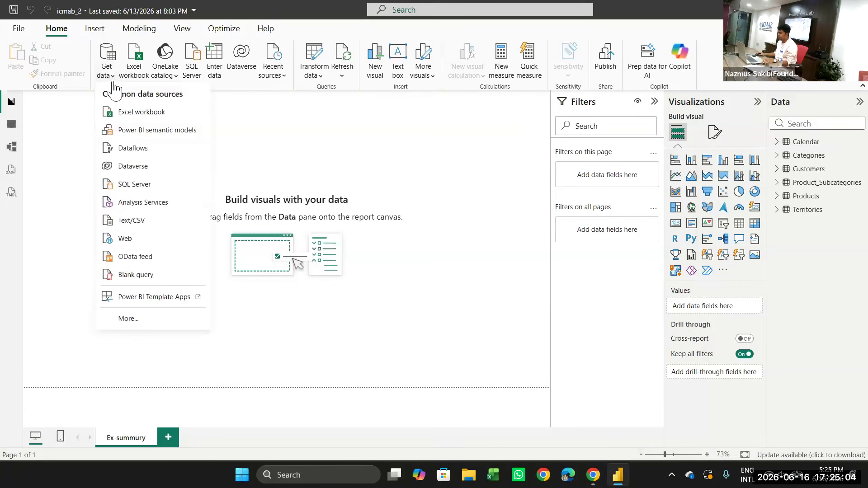
{"action": "left_click", "coordinate": [123, 223]}
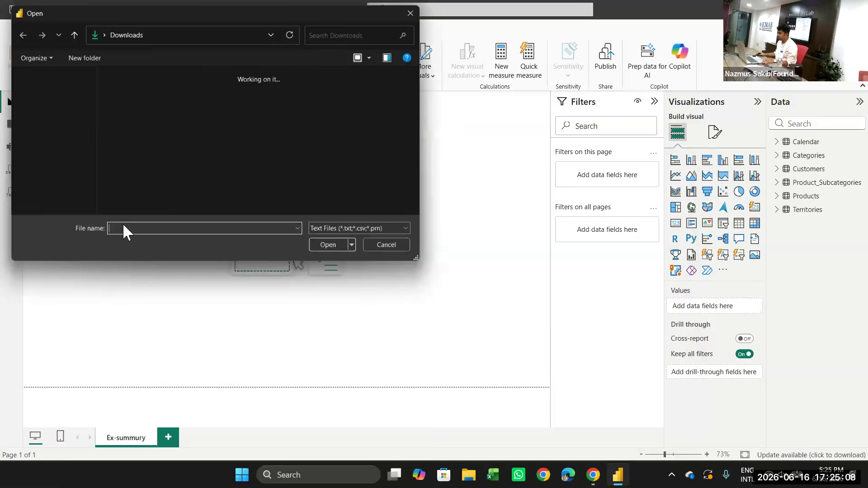
{"action": "scroll", "coordinate": [213, 165], "scroll_direction": "down", "scroll_amount": 3}
{"action": "scroll", "coordinate": [213, 165], "scroll_direction": "down", "scroll_amount": 10}
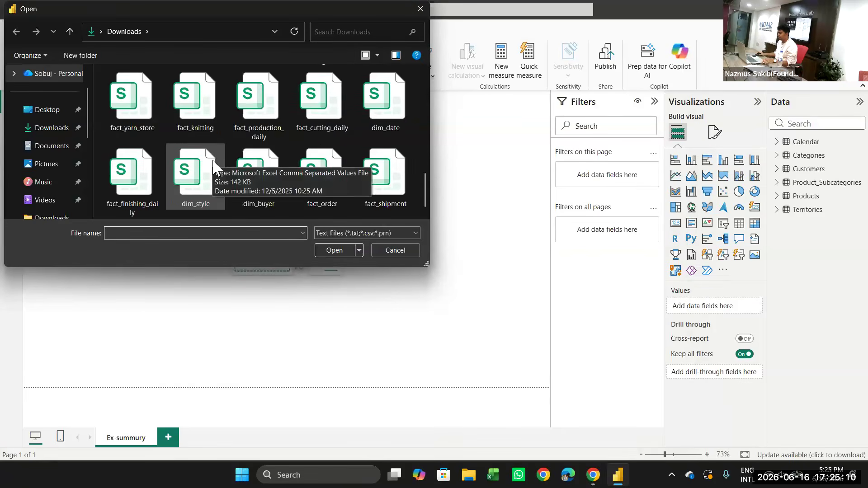
{"action": "scroll", "coordinate": [216, 177], "scroll_direction": "up", "scroll_amount": 2}
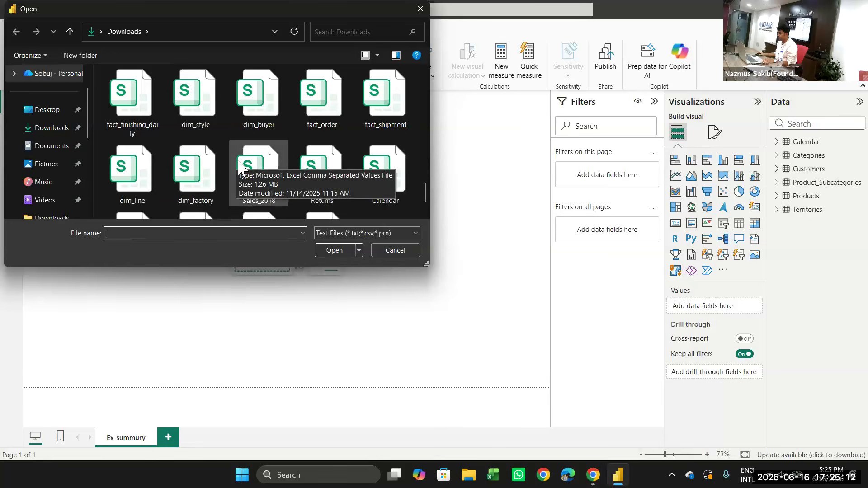
{"action": "scroll", "coordinate": [208, 172], "scroll_direction": "down", "scroll_amount": 2}
{"action": "scroll", "coordinate": [202, 171], "scroll_direction": "up", "scroll_amount": 3}
{"action": "scroll", "coordinate": [232, 149], "scroll_direction": "up", "scroll_amount": 8}
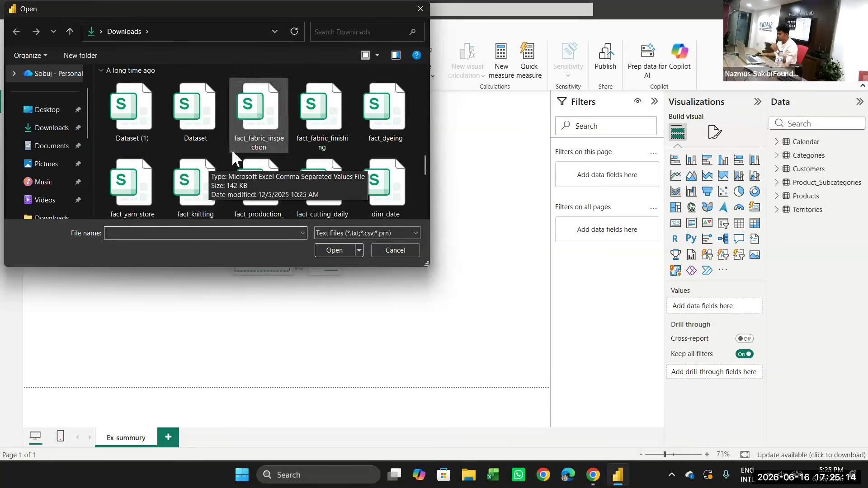
{"action": "scroll", "coordinate": [232, 149], "scroll_direction": "up", "scroll_amount": 5}
{"action": "scroll", "coordinate": [232, 151], "scroll_direction": "down", "scroll_amount": 8}
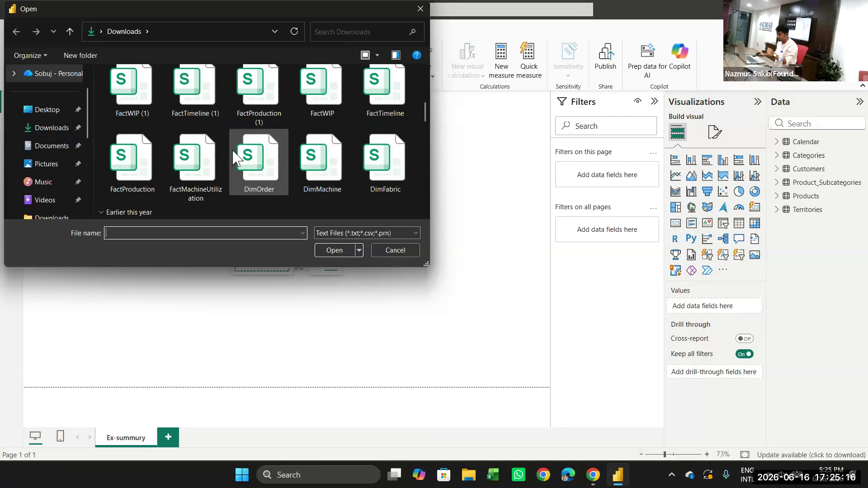
{"action": "scroll", "coordinate": [232, 150], "scroll_direction": "down", "scroll_amount": 6}
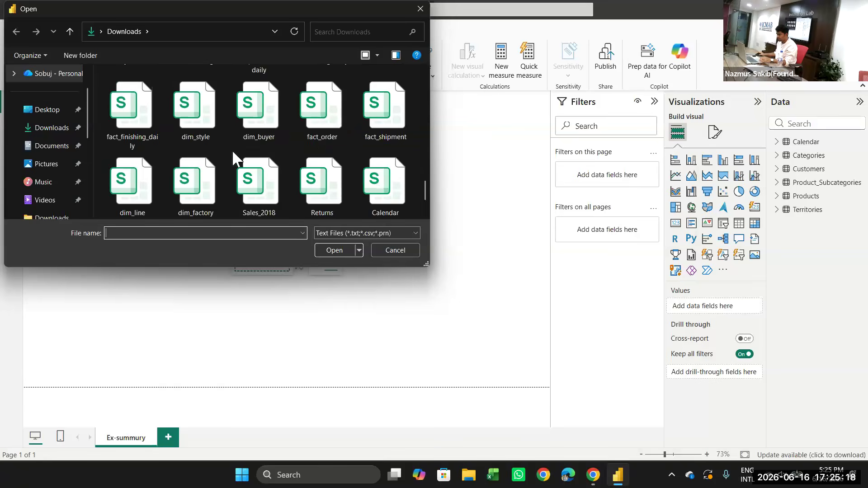
{"action": "scroll", "coordinate": [232, 150], "scroll_direction": "down", "scroll_amount": 1}
{"action": "left_click", "coordinate": [254, 177]}
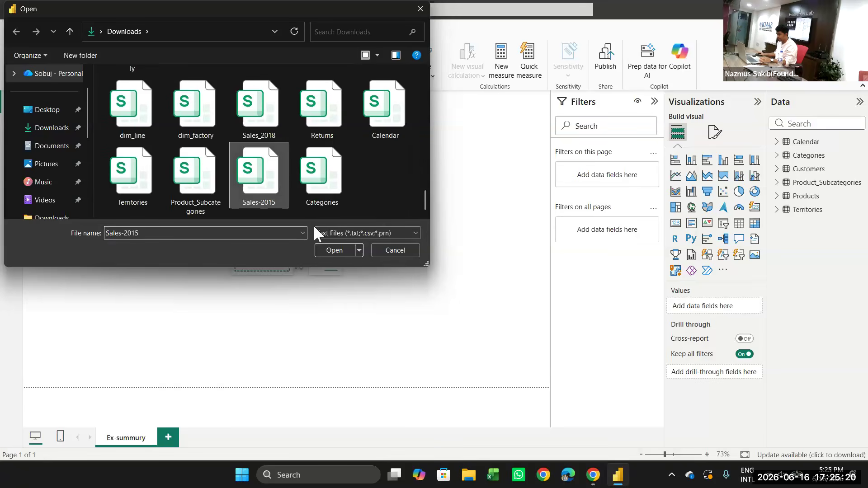
{"action": "left_click", "coordinate": [333, 251]}
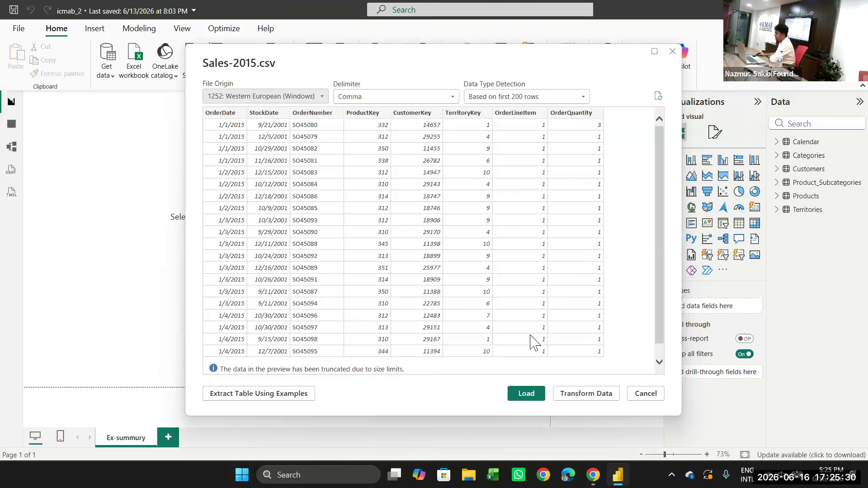
{"action": "left_click", "coordinate": [580, 396]}
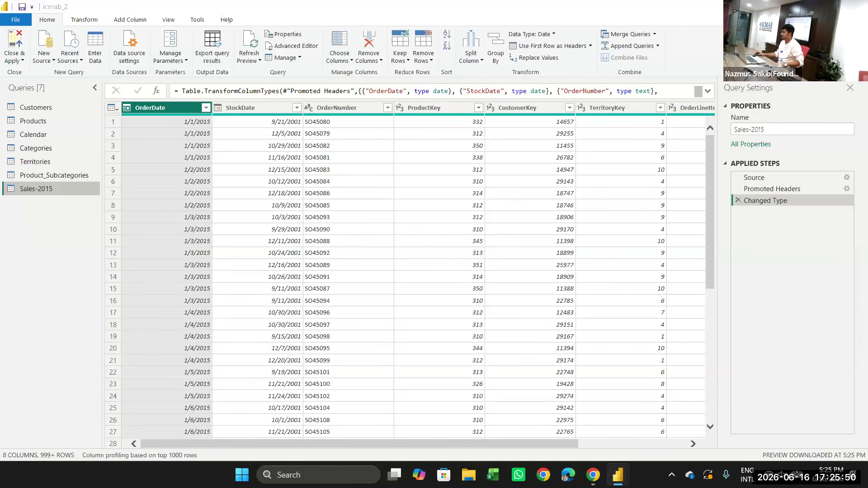
- Close the Power Query Editor without applying the changes, and discard the pending query changes in the report
{"action": "key", "text": "alt+F4"}
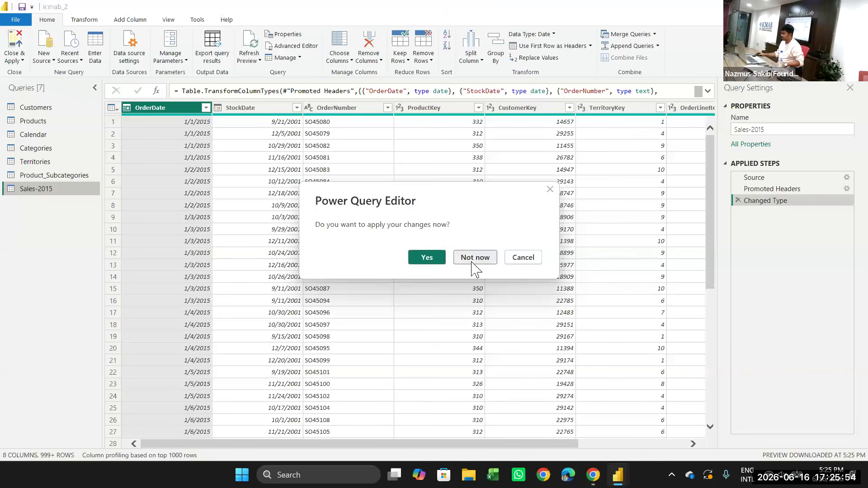
{"action": "left_click", "coordinate": [474, 257]}
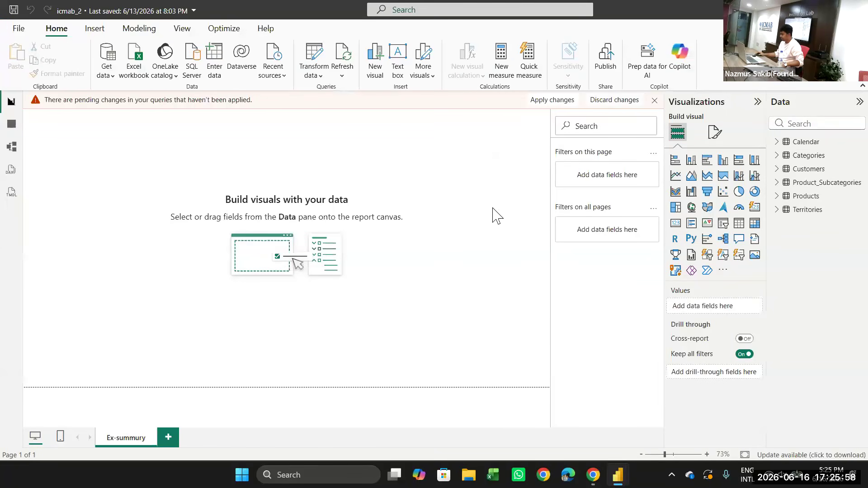
{"action": "left_click", "coordinate": [481, 269]}
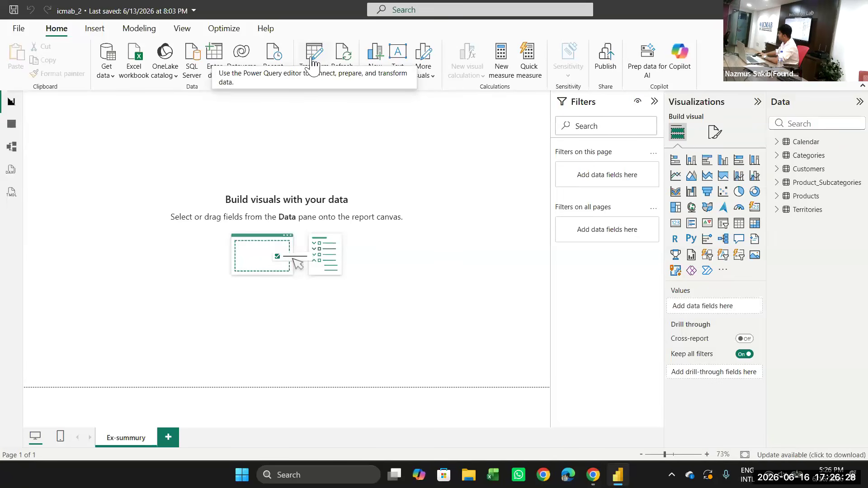
- Check the list of queries in the Power Query Editor, and return to the report window to save the file
{"action": "left_click", "coordinate": [321, 81]}
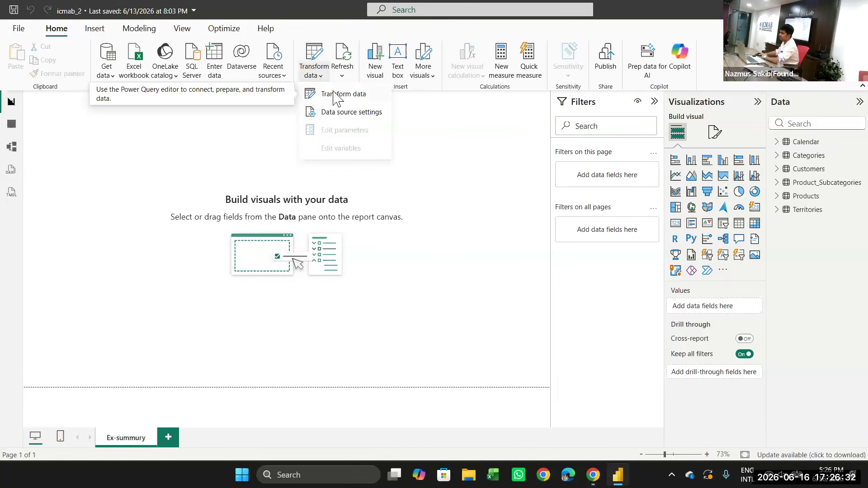
{"action": "left_click", "coordinate": [335, 96]}
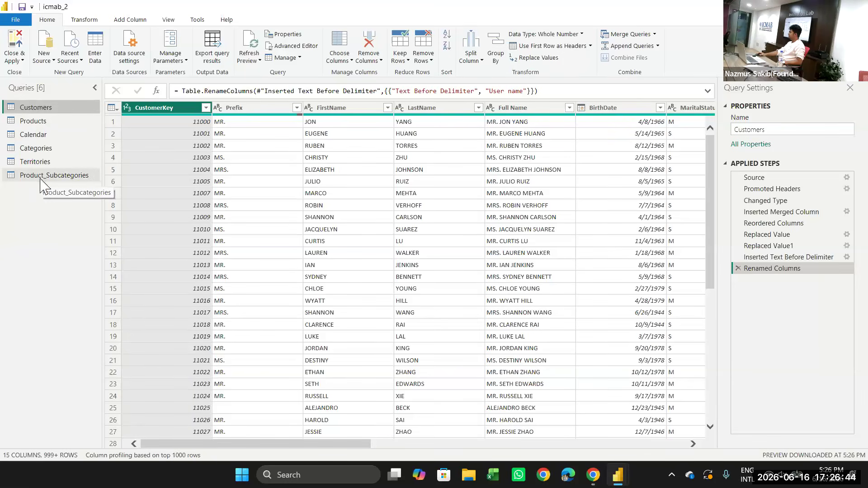
{"action": "mouse_move", "coordinate": [623, 486]}
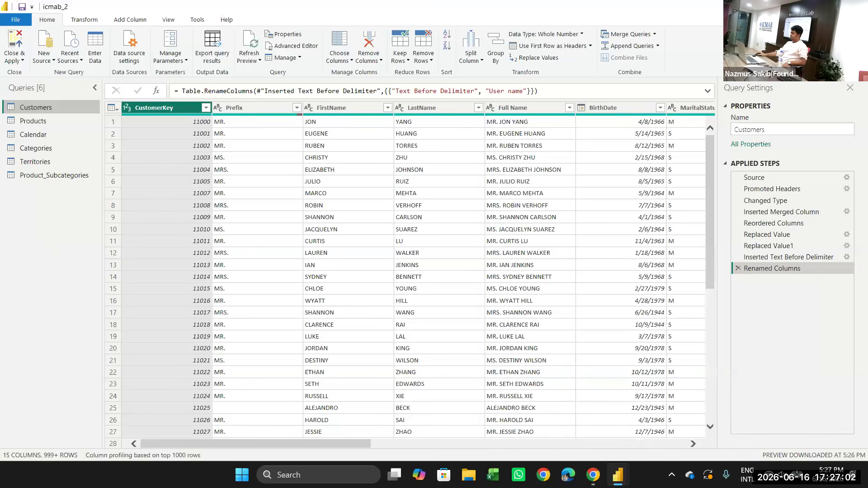
{"action": "key", "text": "alt+Tab"}
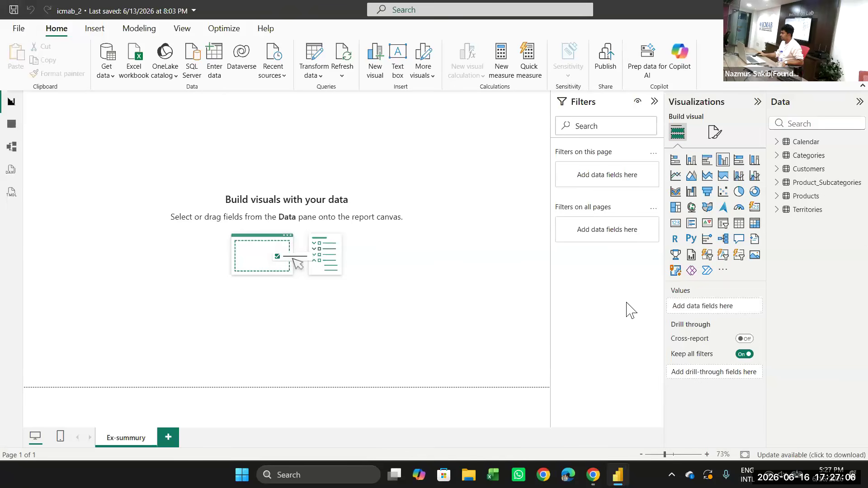
{"action": "key", "text": "ctrl+s"}
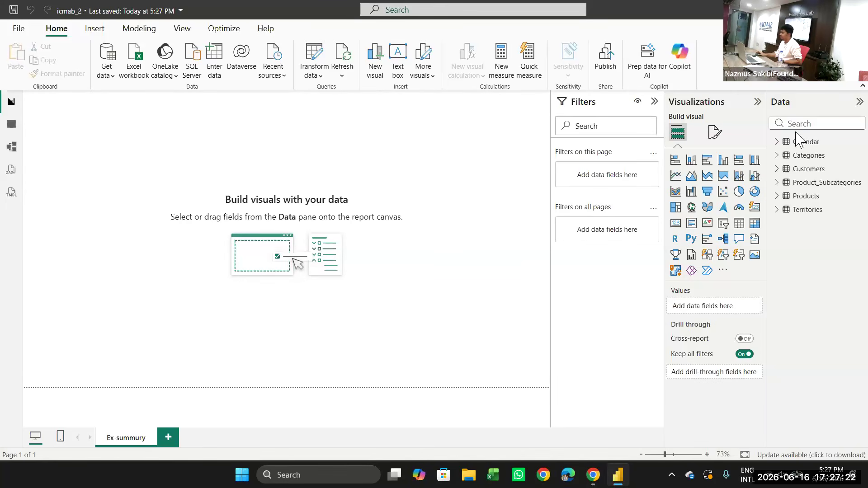
- Reopen the Power Query Editor from the report and start adding a Text/CSV file as a new source
{"action": "left_click", "coordinate": [319, 78]}
{"action": "left_click", "coordinate": [317, 94]}
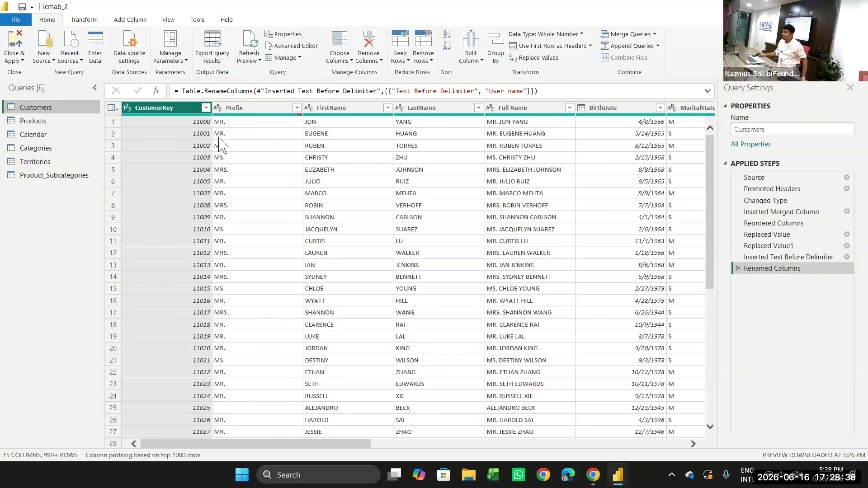
{"action": "left_click", "coordinate": [53, 60]}
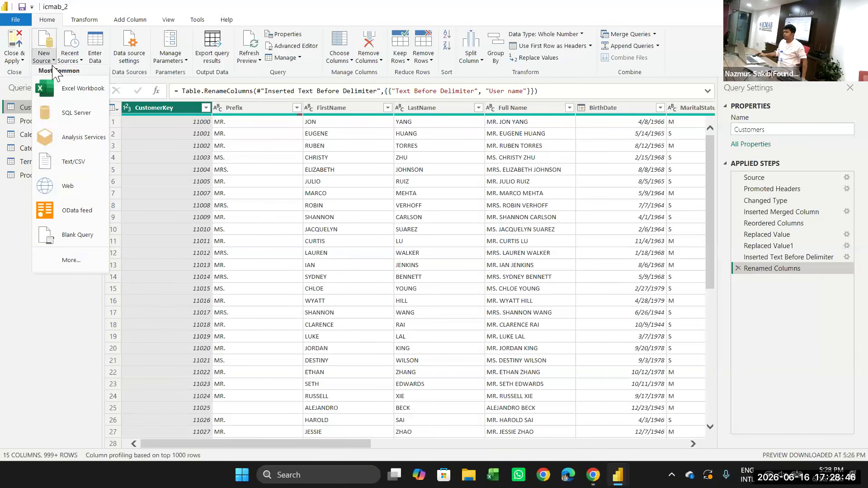
{"action": "left_click", "coordinate": [70, 169]}
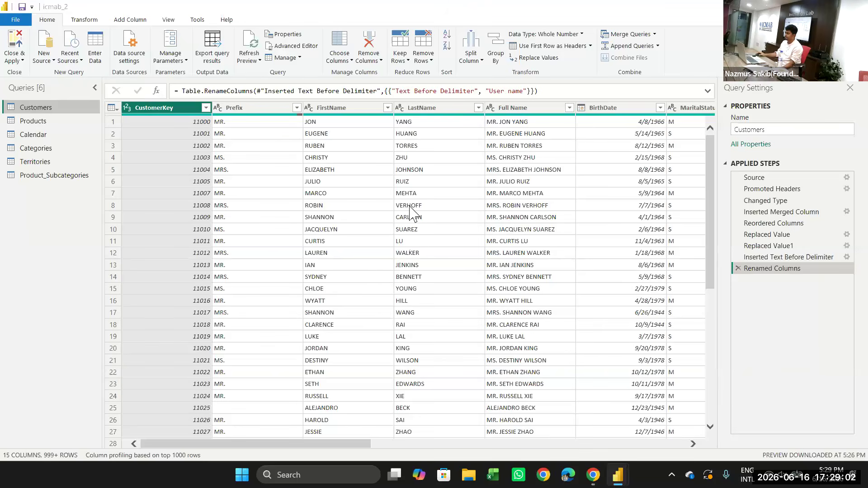
{"action": "mouse_move", "coordinate": [618, 475]}
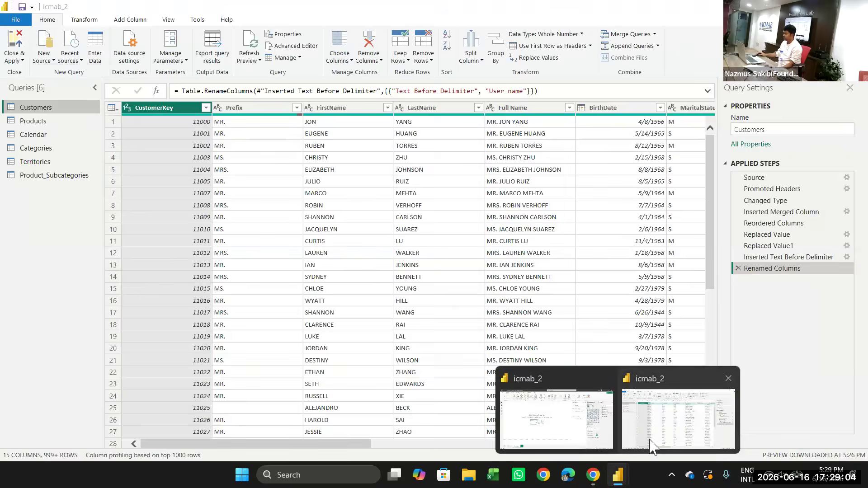
{"action": "left_click", "coordinate": [663, 441]}
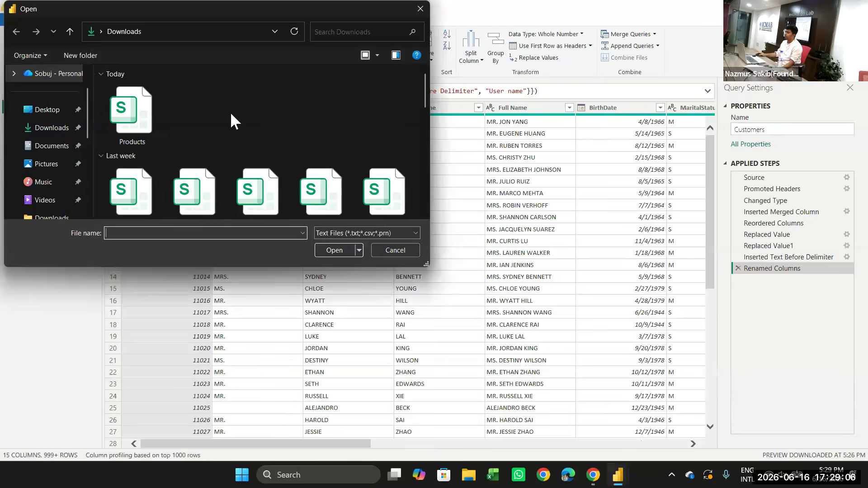
- Import Sales-2015.csv from the Downloads folder as a new query
{"action": "scroll", "coordinate": [239, 133], "scroll_direction": "down", "scroll_amount": 3}
{"action": "scroll", "coordinate": [239, 132], "scroll_direction": "down", "scroll_amount": 10}
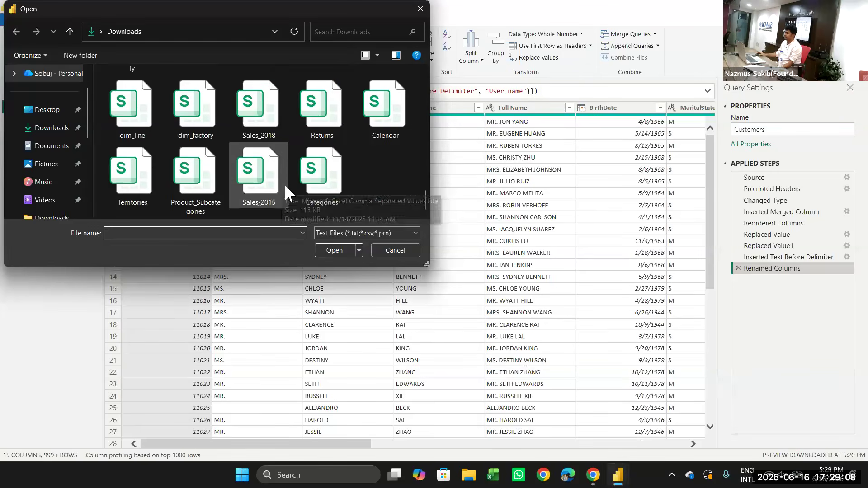
{"action": "left_click", "coordinate": [260, 174]}
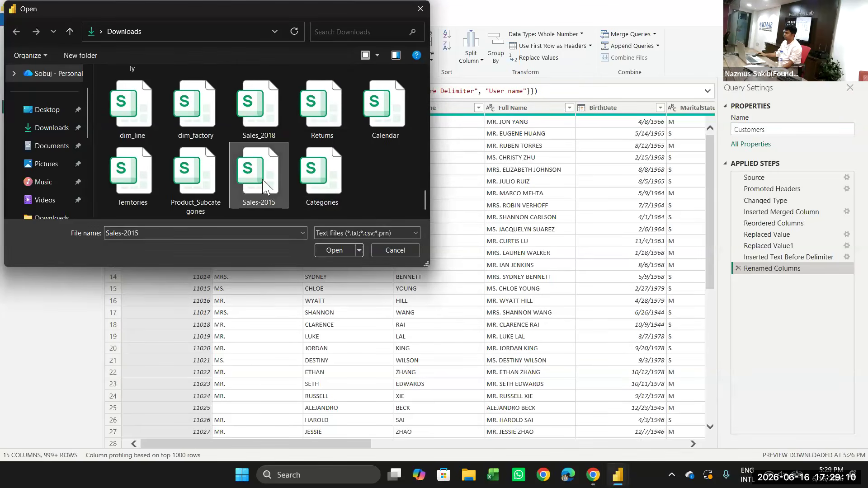
{"action": "left_click", "coordinate": [58, 116]}
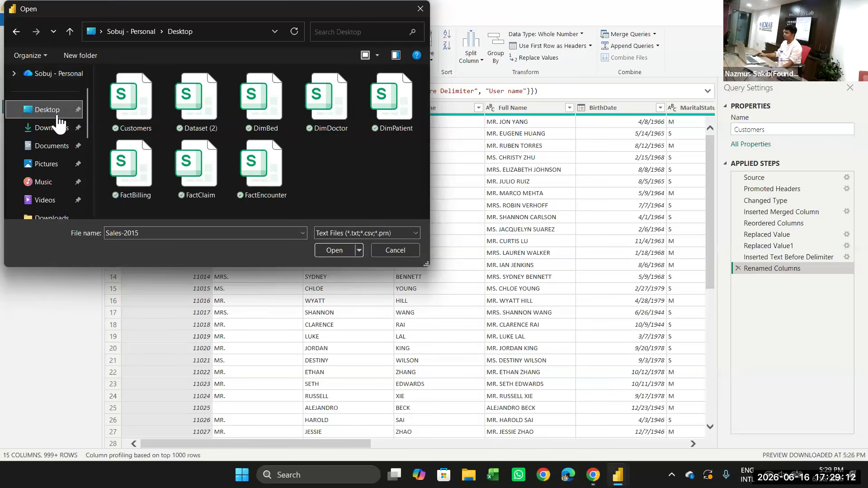
{"action": "left_click", "coordinate": [58, 128]}
{"action": "scroll", "coordinate": [239, 153], "scroll_direction": "down", "scroll_amount": 5}
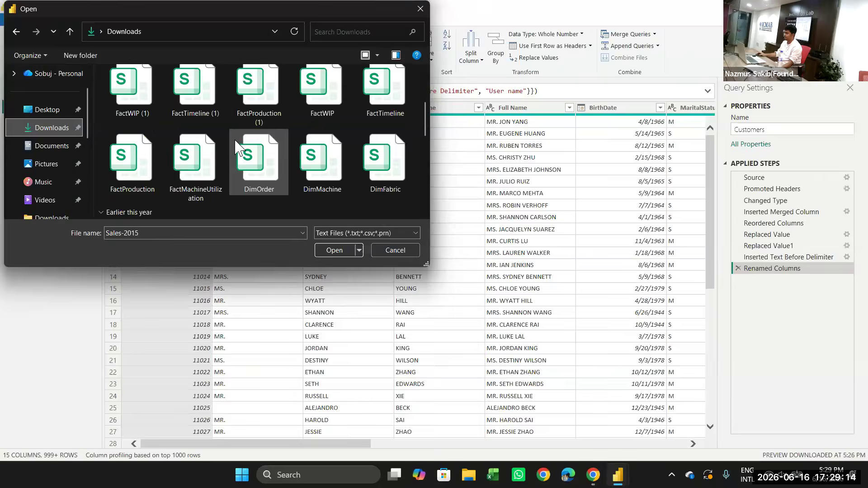
{"action": "scroll", "coordinate": [240, 154], "scroll_direction": "down", "scroll_amount": 5}
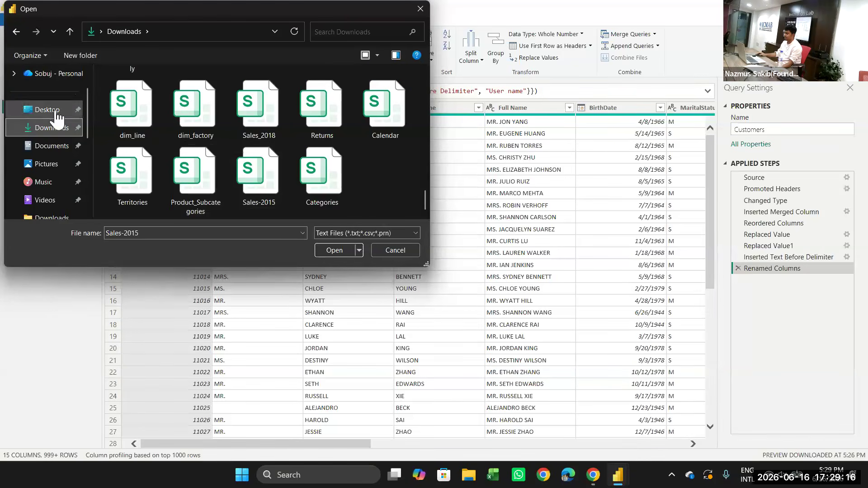
{"action": "left_click", "coordinate": [258, 188]}
{"action": "left_click", "coordinate": [334, 250]}
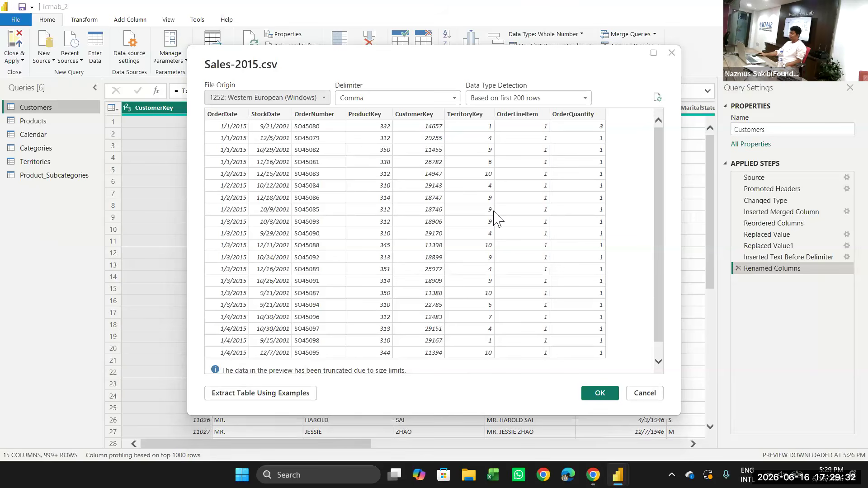
{"action": "left_click", "coordinate": [600, 393]}
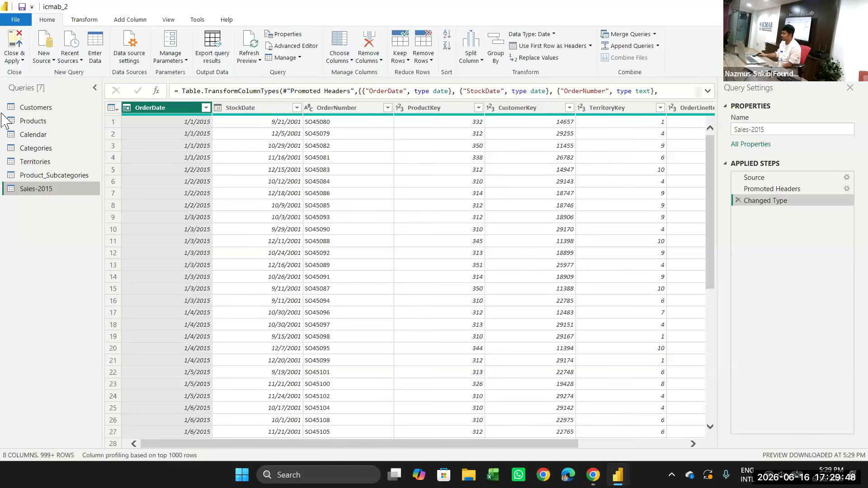
- Open the Sales-2015 query's name for editing in the query list and in its properties, keeping the name
{"action": "double_click", "coordinate": [61, 191]}
{"action": "left_click", "coordinate": [62, 189]}
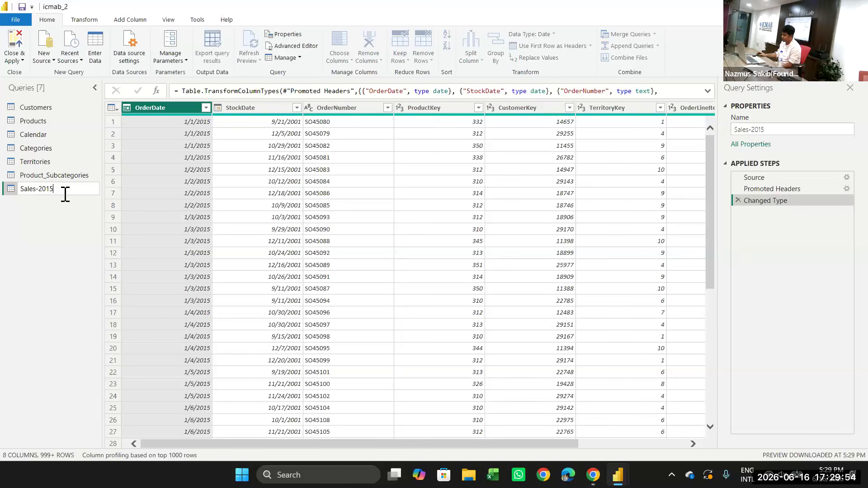
{"action": "key", "text": "Return"}
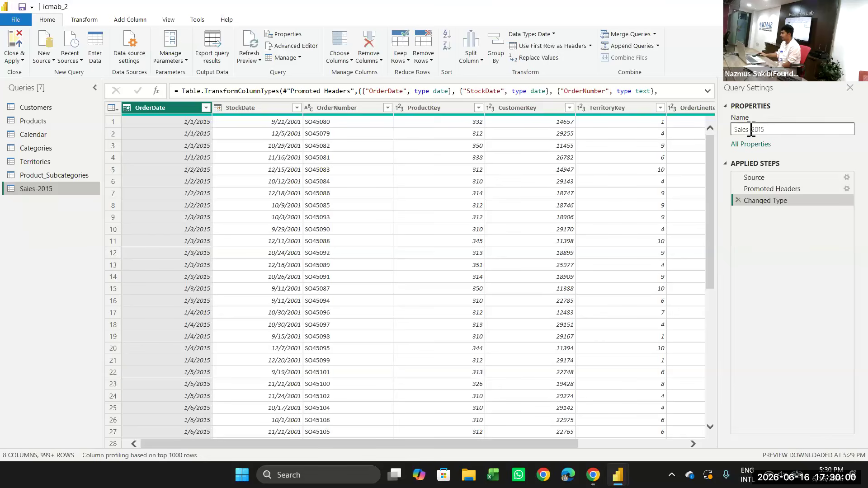
{"action": "left_click", "coordinate": [778, 129]}
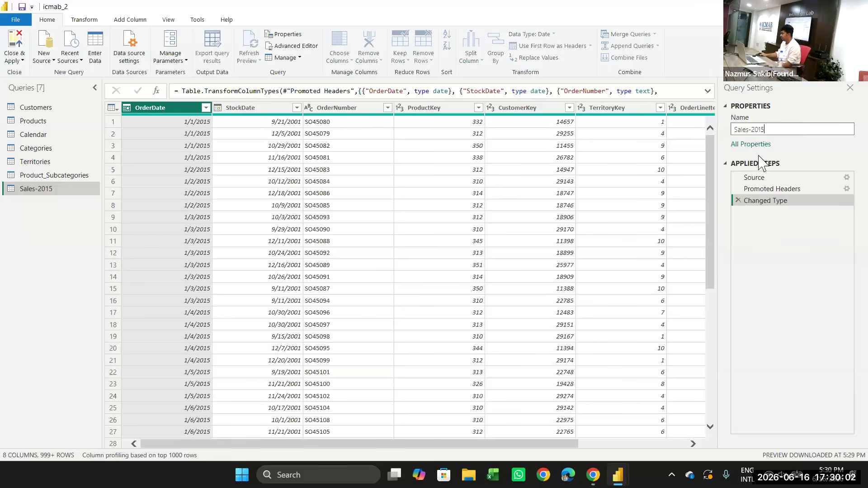
{"action": "key", "text": "Return"}
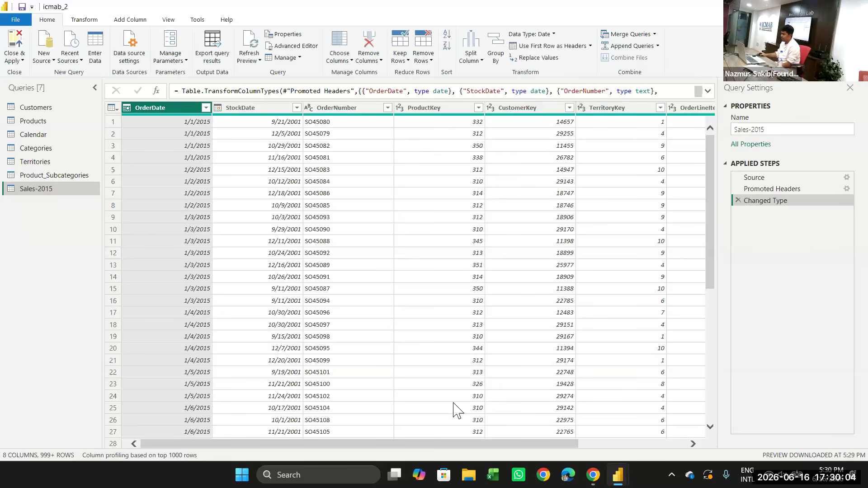
- Review the OrderQuantity, OrderLineItem and TerritoryKey columns of the Sales-2015 table
{"action": "left_click_drag", "start_coordinate": [360, 446], "coordinate": [656, 441]}
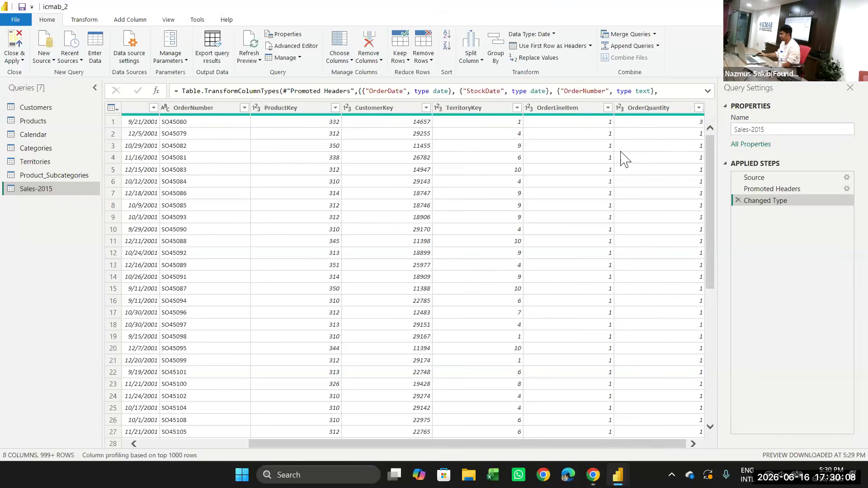
{"action": "left_click", "coordinate": [643, 109]}
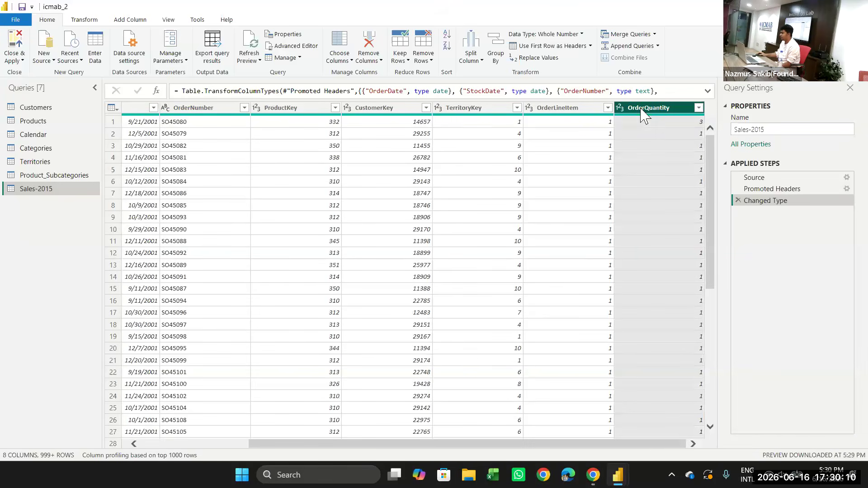
{"action": "left_click", "coordinate": [601, 111]}
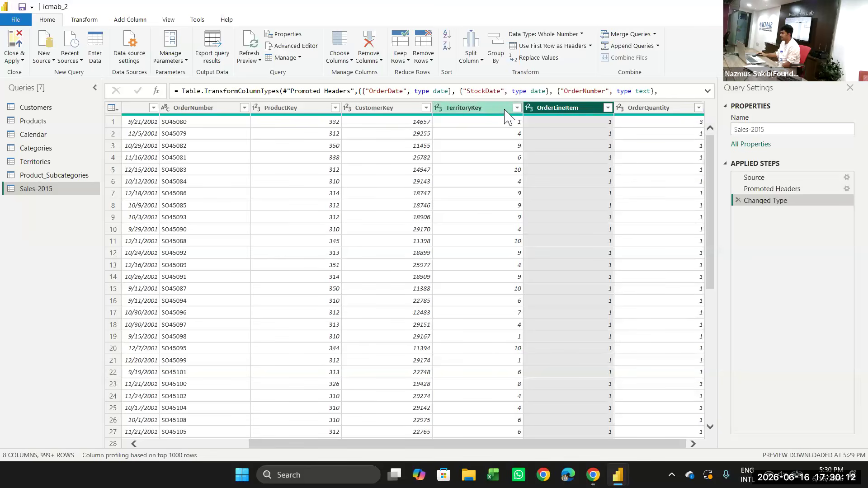
{"action": "left_click", "coordinate": [459, 113]}
{"action": "left_click_drag", "start_coordinate": [436, 445], "coordinate": [210, 457]}
- Go through the Sales-2015 columns one by one from OrderDate to OrderQuantity and back to OrderDate
{"action": "left_click", "coordinate": [156, 109]}
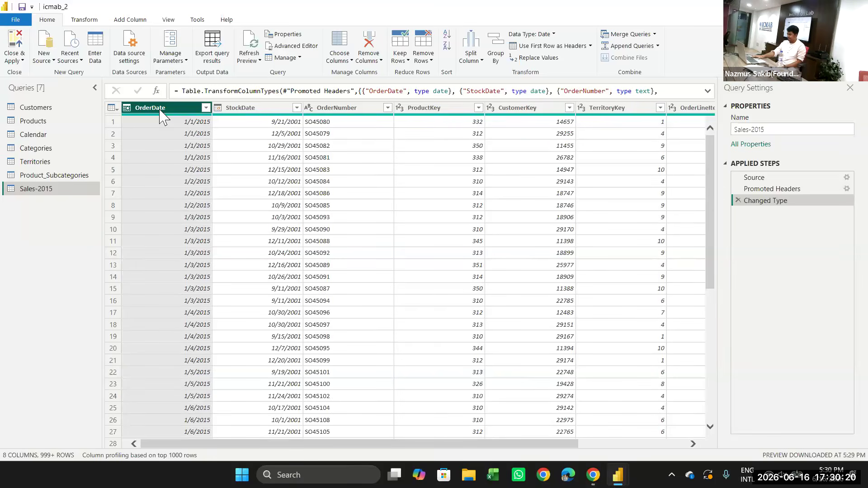
{"action": "key", "text": "Right"}
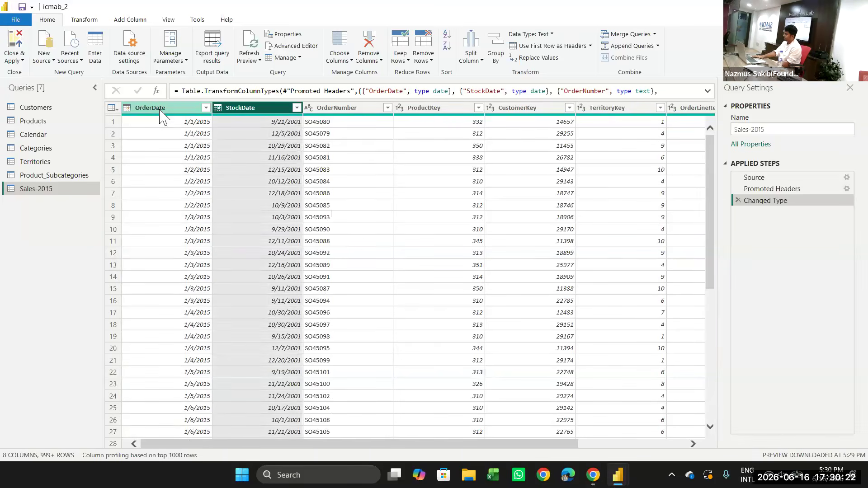
{"action": "key", "text": "Right"}
{"action": "key", "text": "Right"}
{"action": "key", "text": "Right"}
{"action": "key", "text": "Right"}
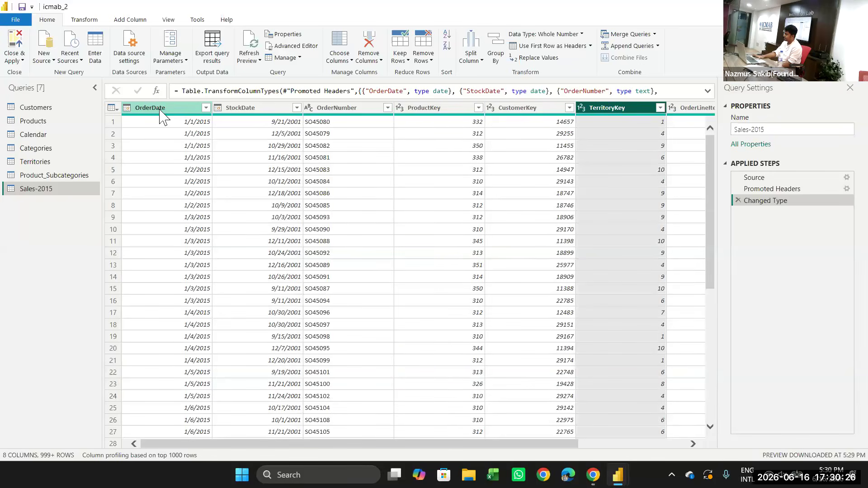
{"action": "key", "text": "Right"}
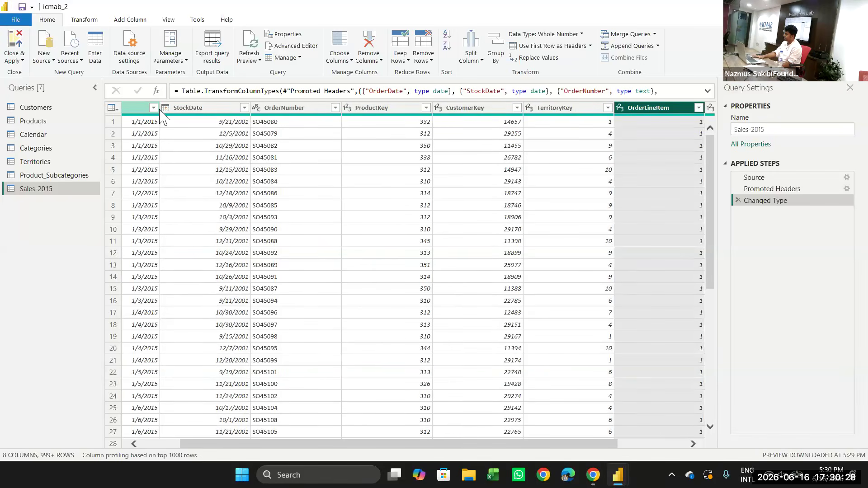
{"action": "key", "text": "Right"}
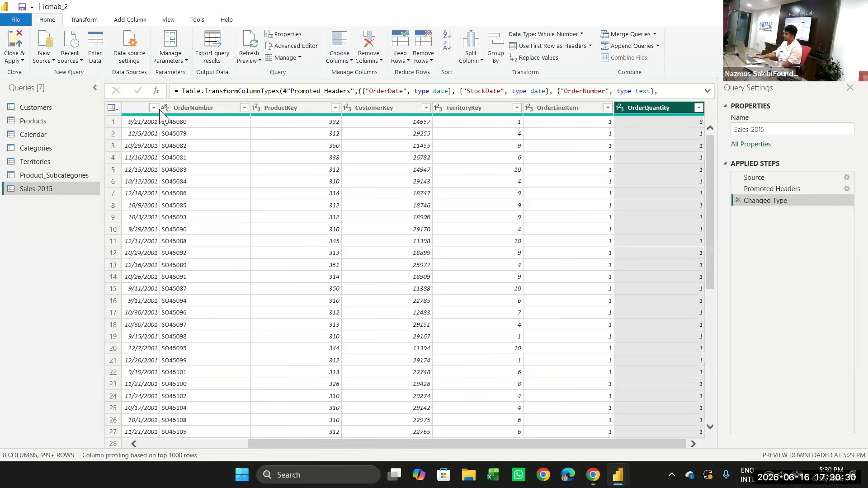
{"action": "key", "text": "Left"}
{"action": "key", "text": "Left"}
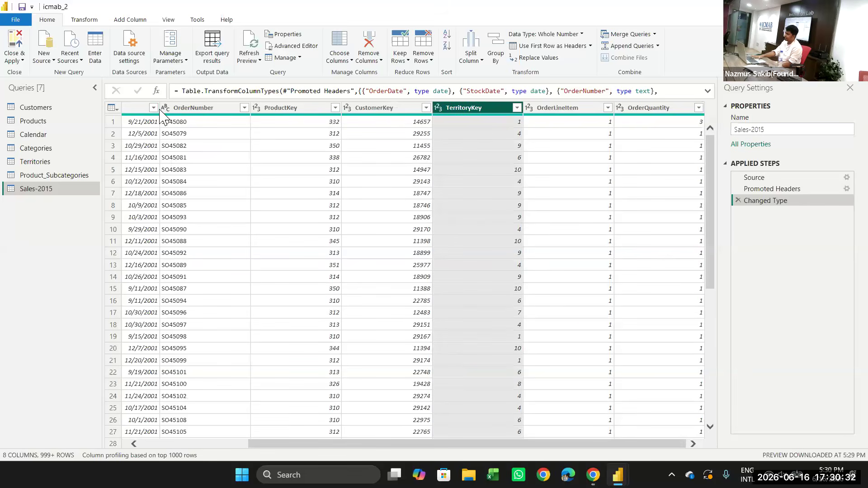
{"action": "key", "text": "Left"}
{"action": "key", "text": "Left"}
{"action": "key", "text": "Left"}
{"action": "key", "text": "Left"}
{"action": "key", "text": "Left"}
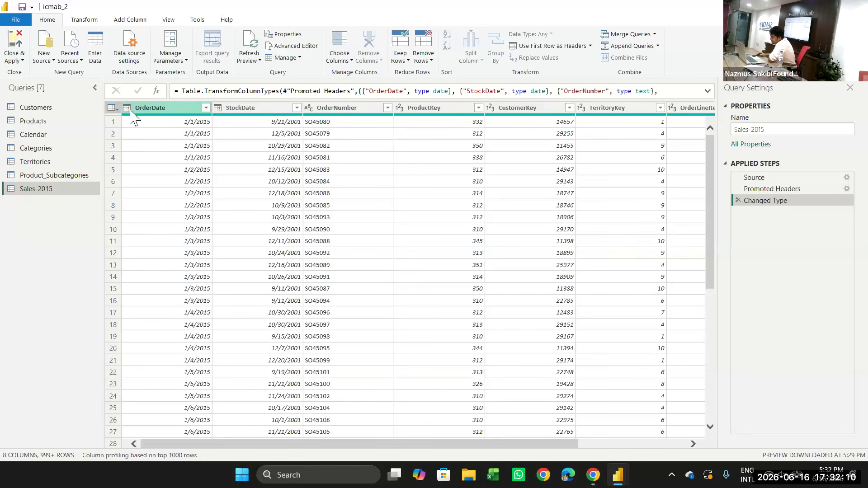
- Check the OrderNumber column's quality summary and the ProductKey column in Sales-2015
{"action": "left_click", "coordinate": [333, 109]}
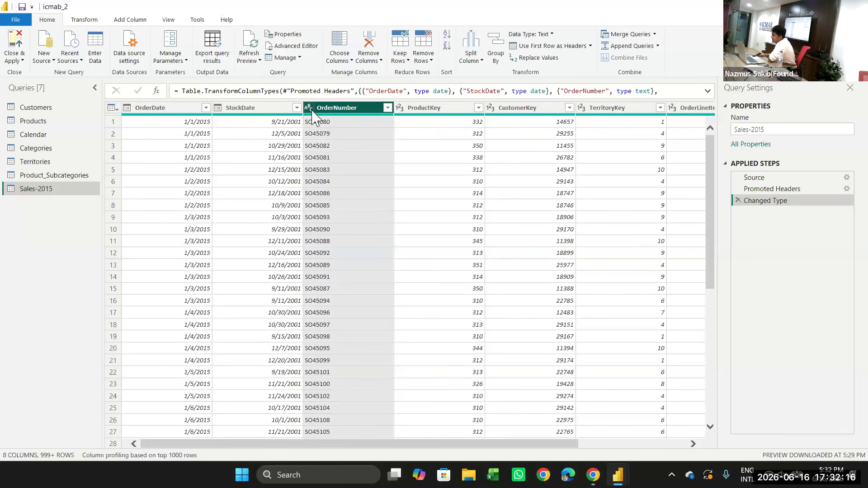
{"action": "mouse_move", "coordinate": [313, 115]}
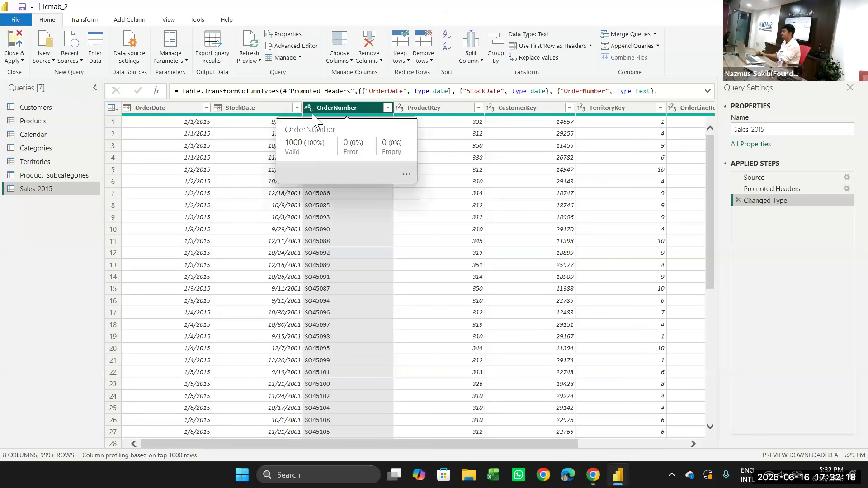
{"action": "left_click", "coordinate": [443, 110]}
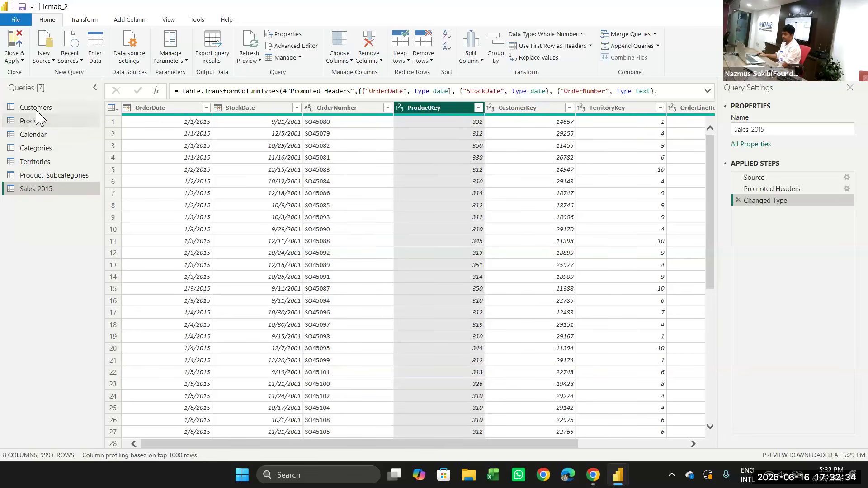
- View the ProductPrice column in the Products query
{"action": "left_click", "coordinate": [32, 121]}
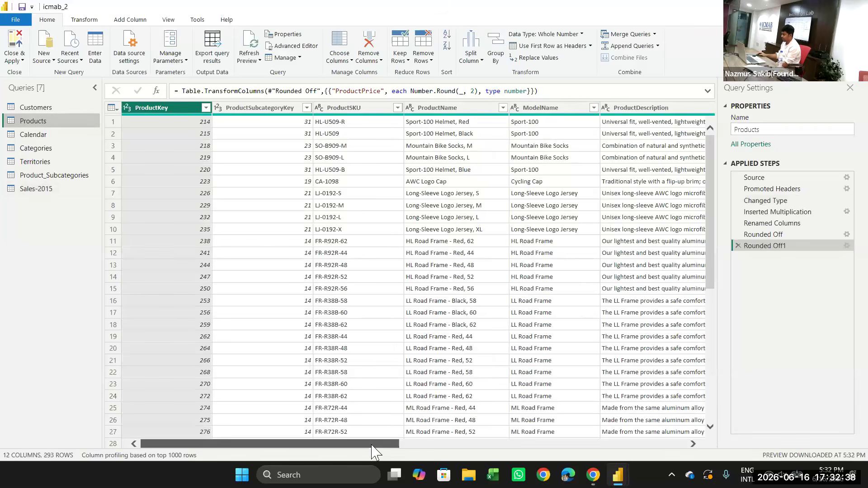
{"action": "left_click_drag", "start_coordinate": [371, 444], "coordinate": [454, 445]}
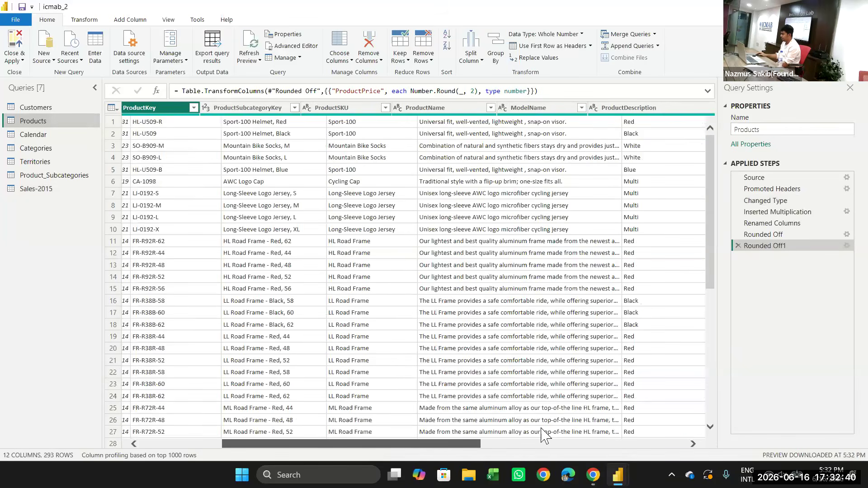
{"action": "left_click", "coordinate": [545, 444]}
{"action": "left_click", "coordinate": [553, 109]}
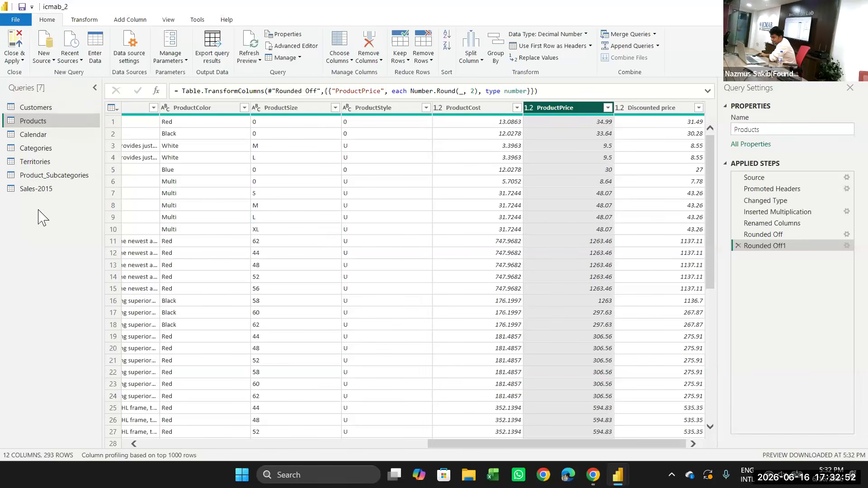
- Return to the Sales-2015 query and review its CustomerKey, StockDate, OrderNumber and ProductKey columns
{"action": "left_click", "coordinate": [36, 190]}
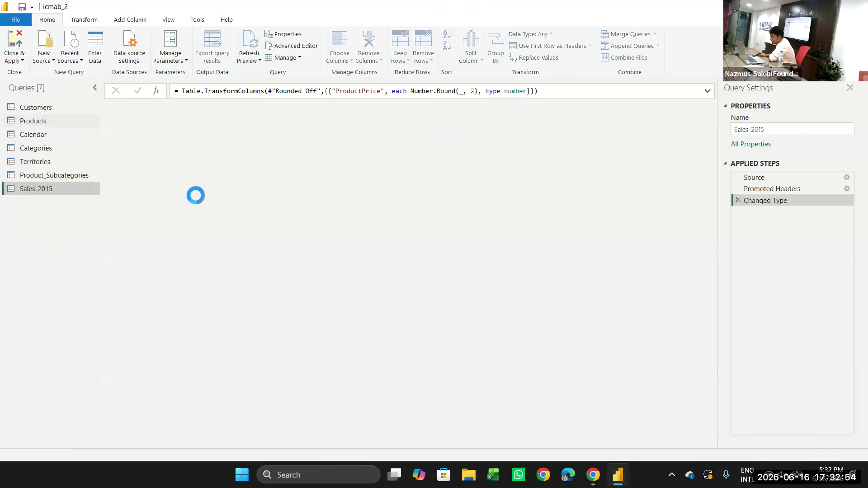
{"action": "left_click", "coordinate": [543, 110]}
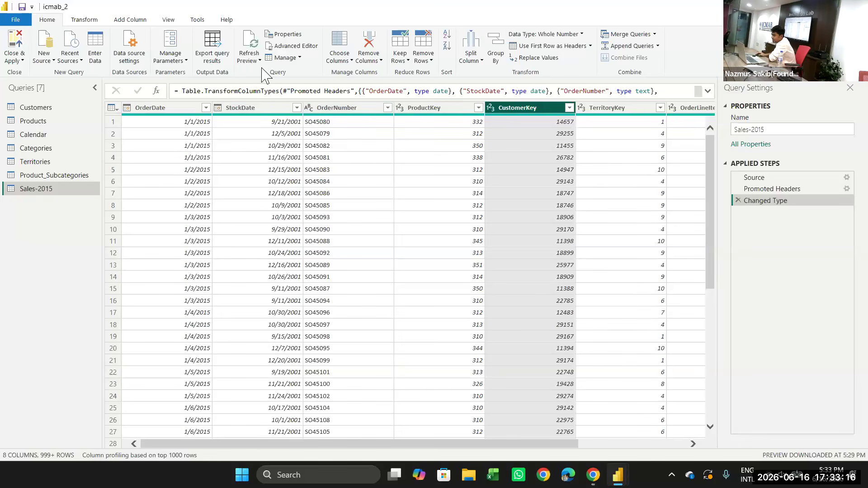
{"action": "left_click", "coordinate": [217, 109]}
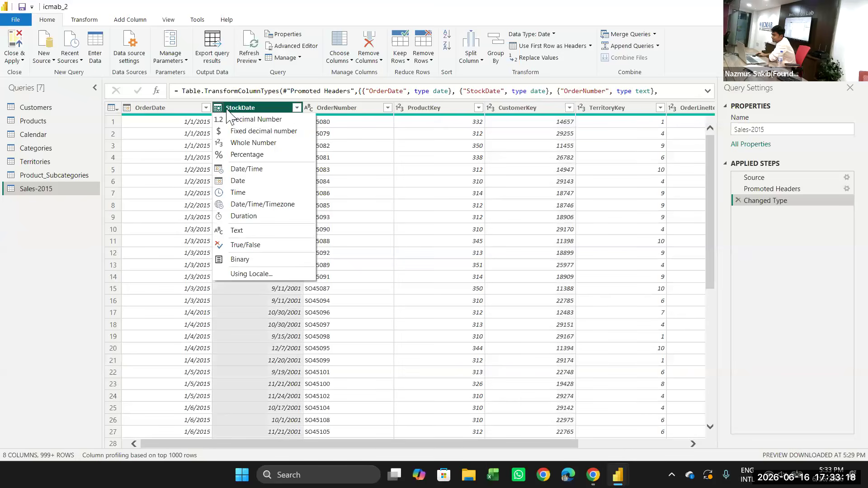
{"action": "left_click", "coordinate": [236, 108]}
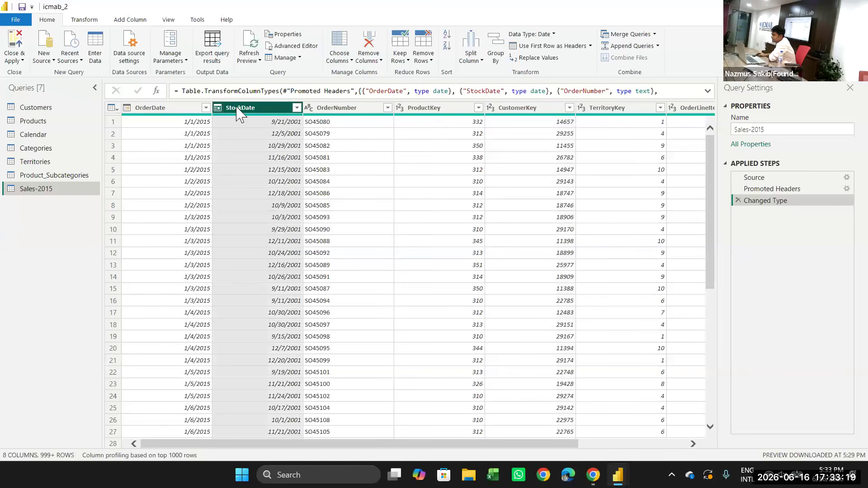
{"action": "left_click", "coordinate": [365, 111]}
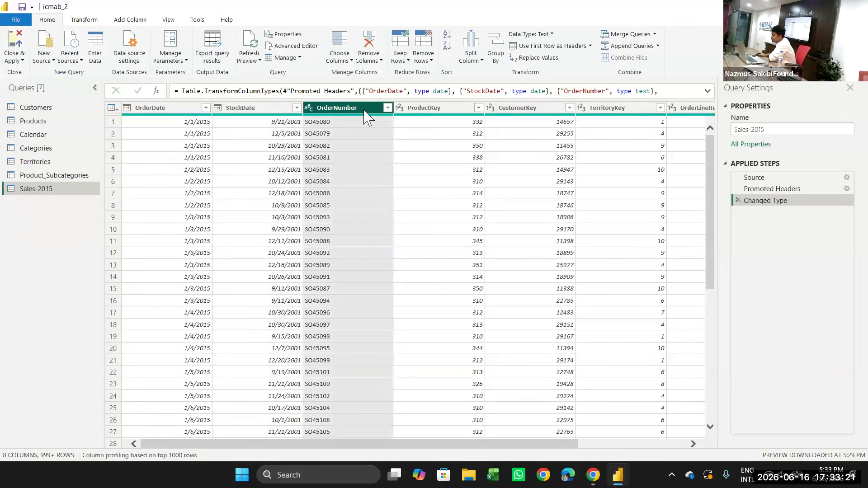
{"action": "left_click", "coordinate": [420, 109]}
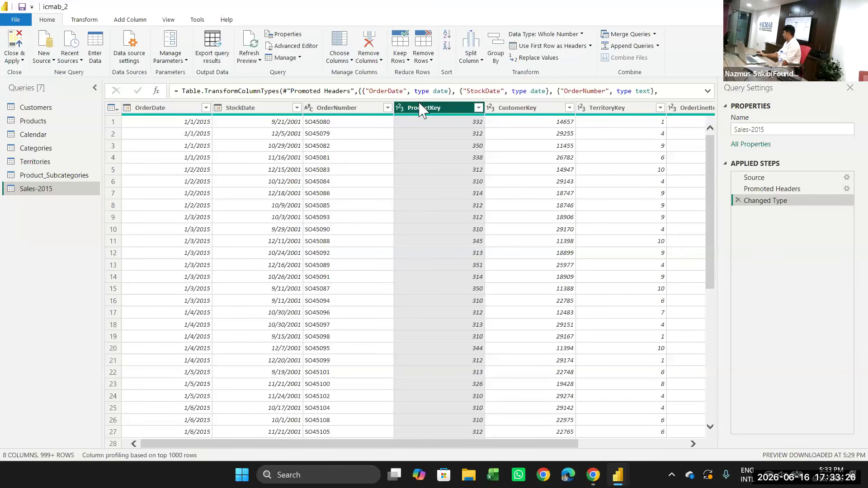
- Change the TerritoryKey column's data type in Sales-2015 to Decimal Number, replacing the current type conversion
{"action": "left_click", "coordinate": [610, 109]}
{"action": "left_click", "coordinate": [660, 108]}
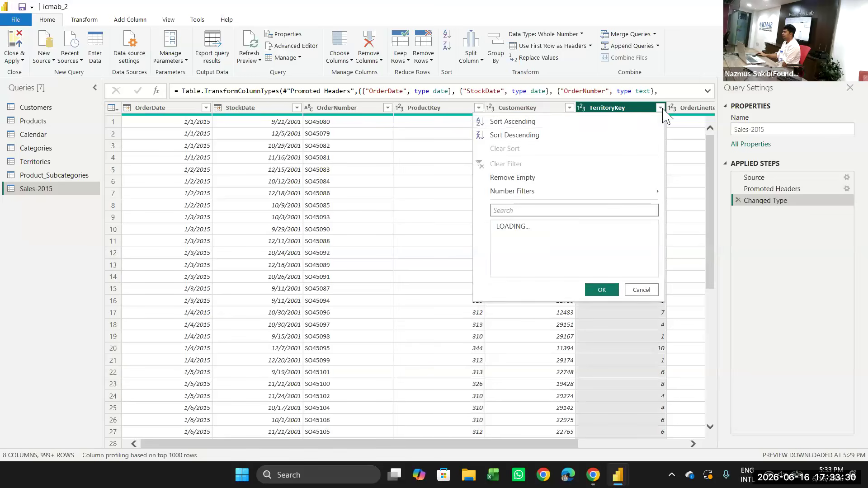
{"action": "left_click", "coordinate": [662, 110]}
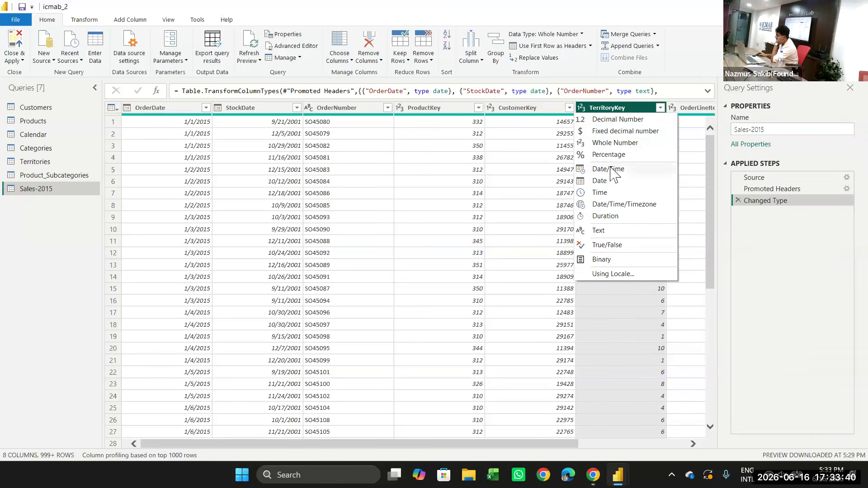
{"action": "left_click", "coordinate": [608, 122]}
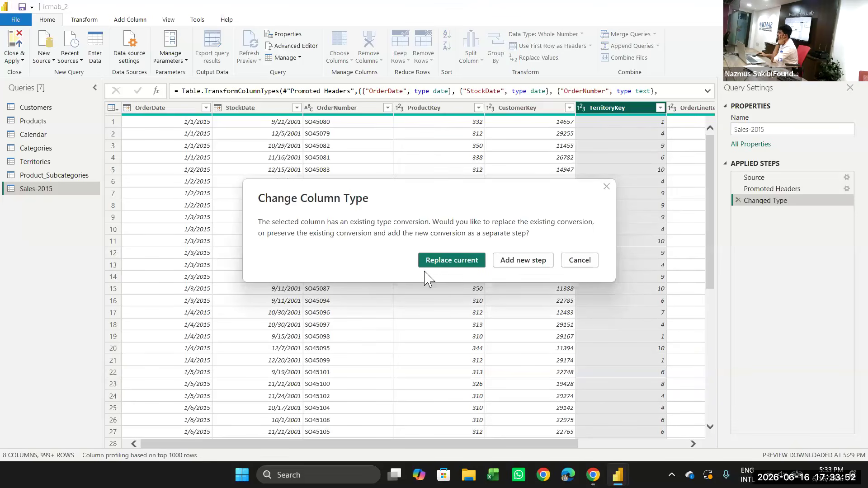
{"action": "left_click", "coordinate": [458, 262]}
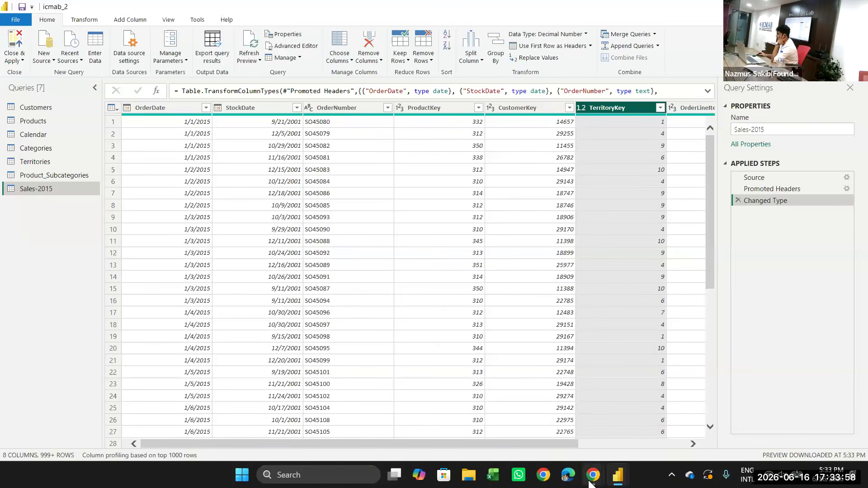
{"action": "left_click_drag", "start_coordinate": [563, 445], "coordinate": [680, 435]}
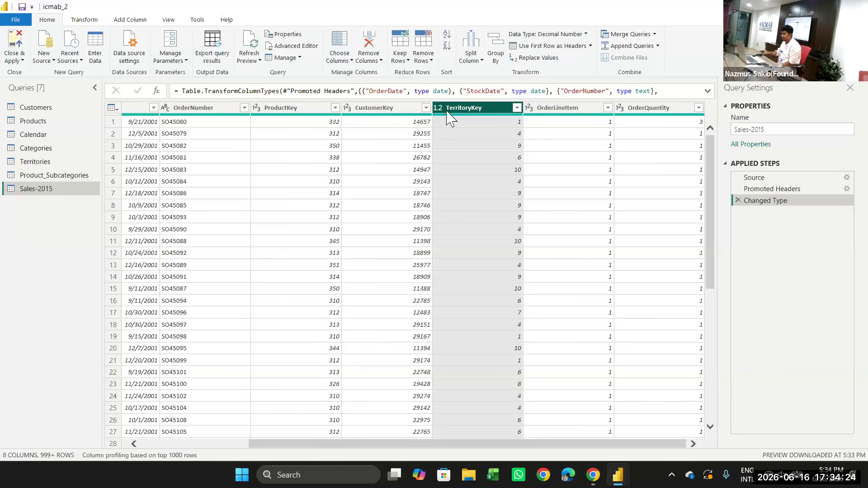
{"action": "left_click", "coordinate": [53, 61]}
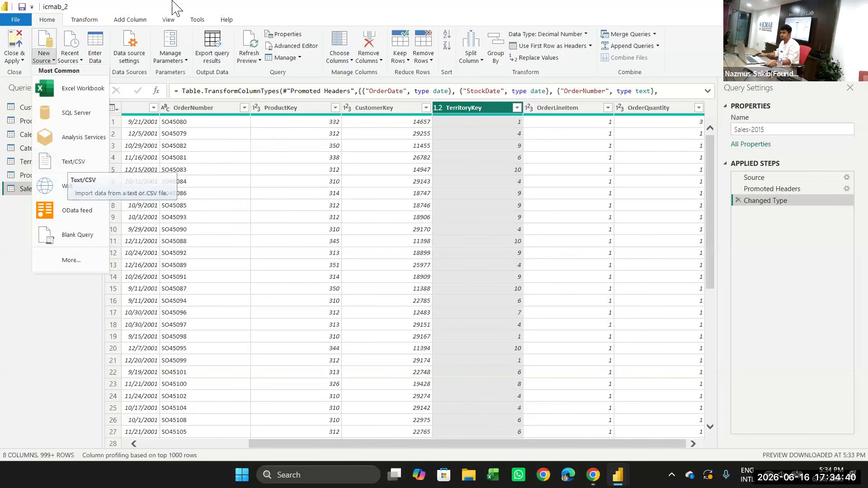
{"action": "left_click", "coordinate": [595, 479]}
{"action": "left_click", "coordinate": [554, 434]}
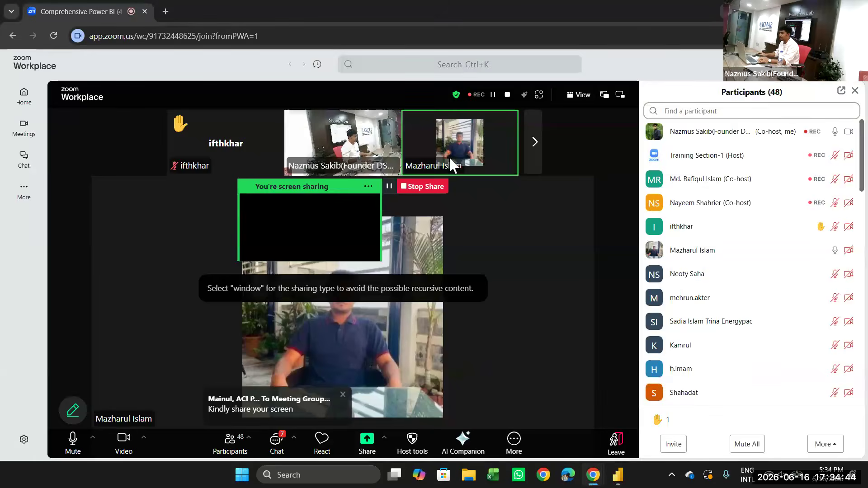
{"action": "left_click", "coordinate": [166, 11]}
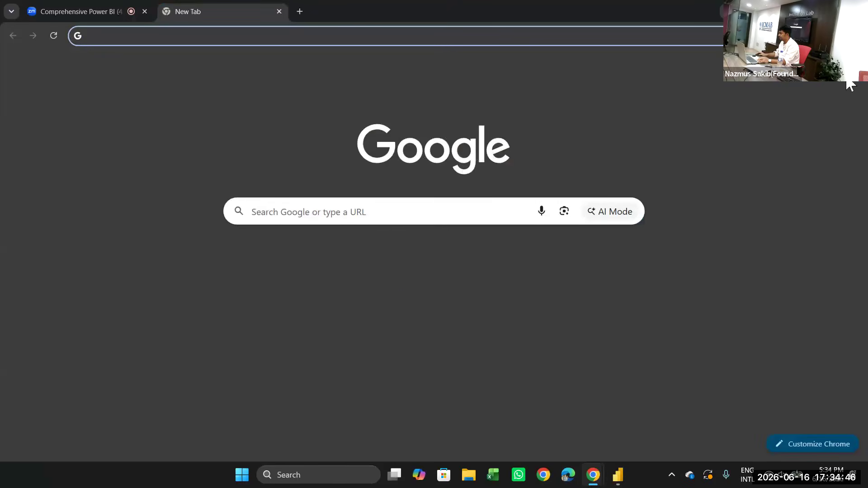
{"action": "left_click", "coordinate": [837, 82]}
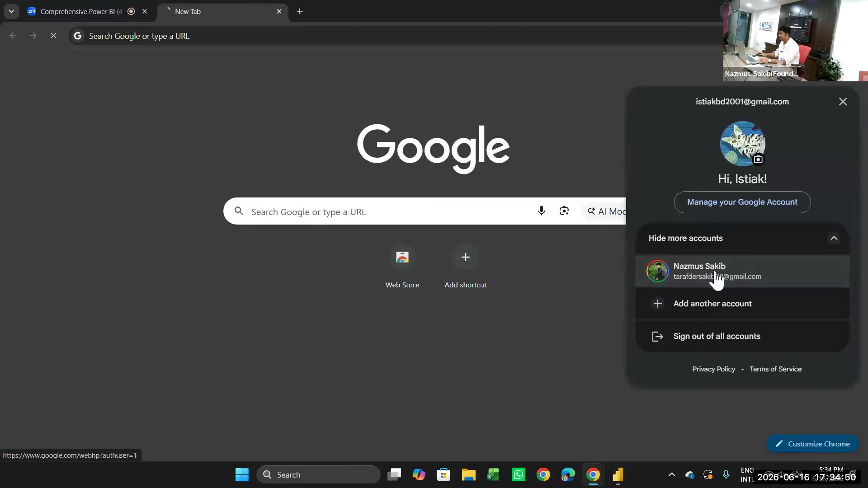
{"action": "left_click", "coordinate": [715, 272]}
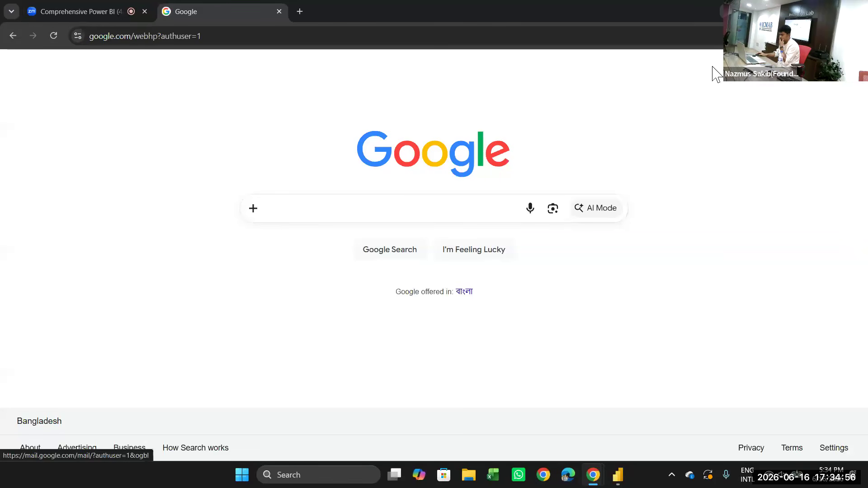
{"action": "left_click", "coordinate": [279, 11]}
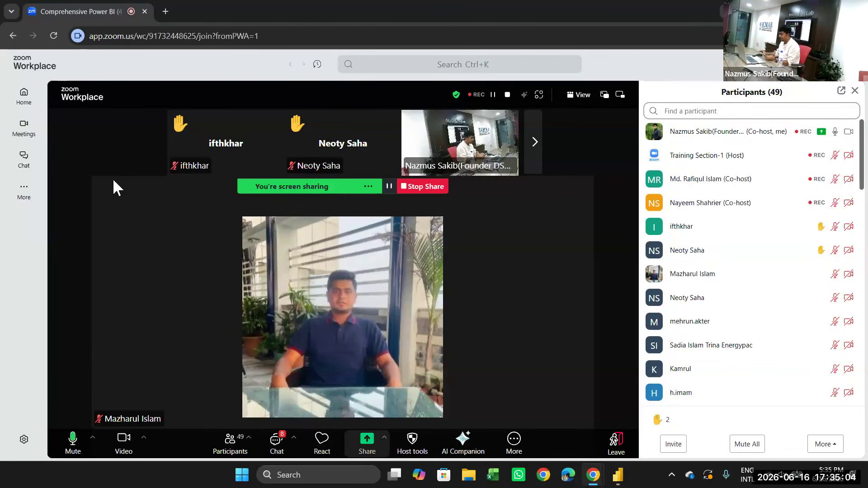
{"action": "mouse_move", "coordinate": [618, 482]}
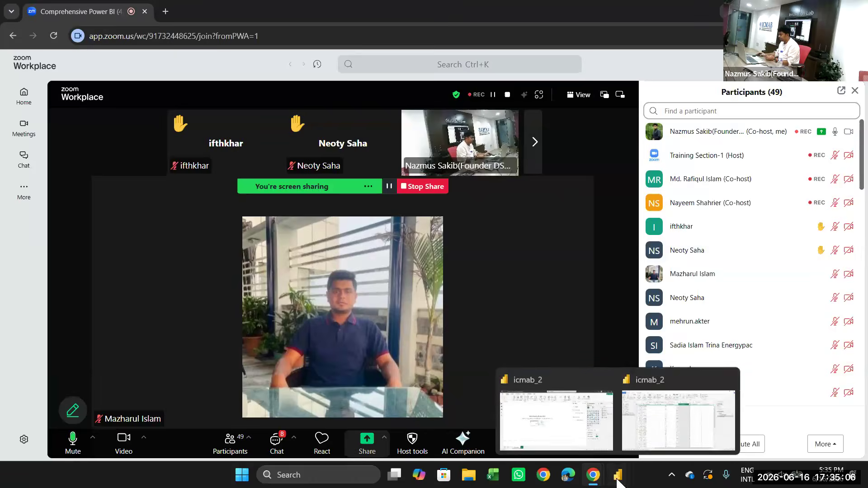
{"action": "left_click", "coordinate": [678, 421]}
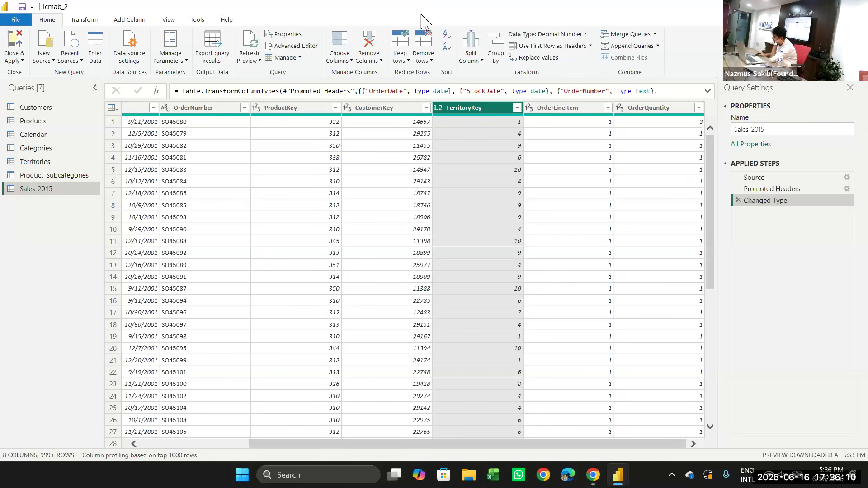
- Switch to Chrome and open the Gmail inbox of the second Google account in a new tab
{"action": "mouse_move", "coordinate": [625, 475]}
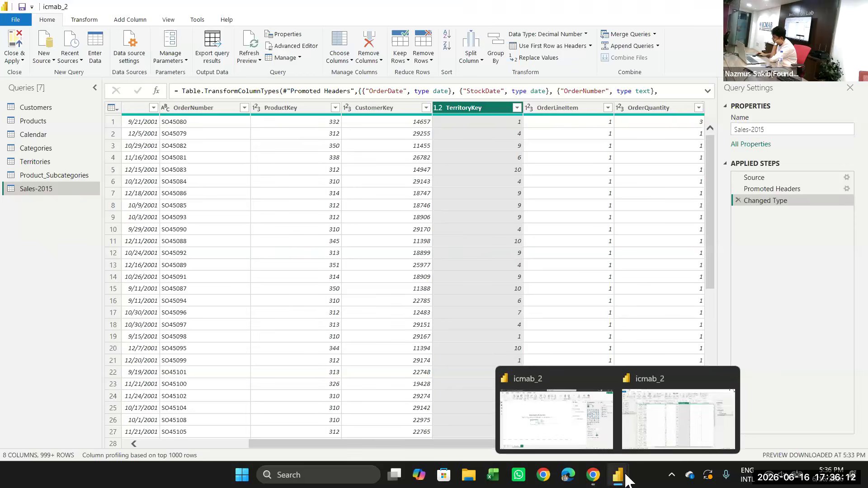
{"action": "mouse_move", "coordinate": [593, 479]}
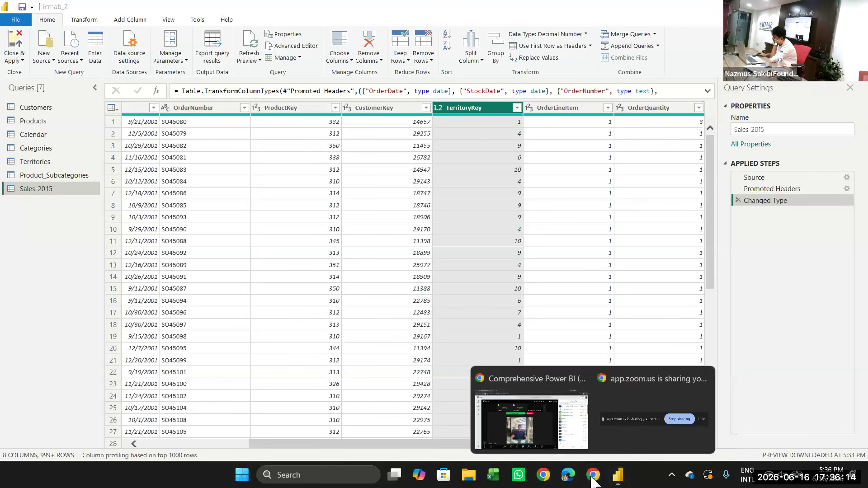
{"action": "left_click", "coordinate": [549, 440]}
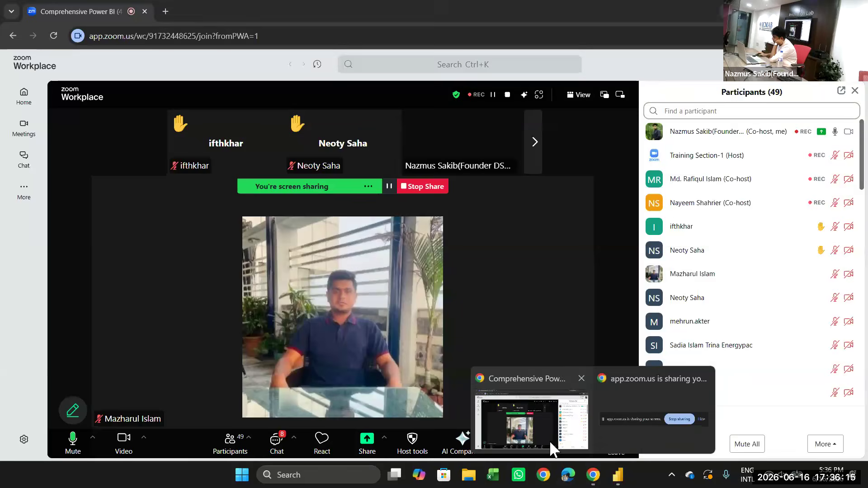
{"action": "left_click", "coordinate": [165, 11]}
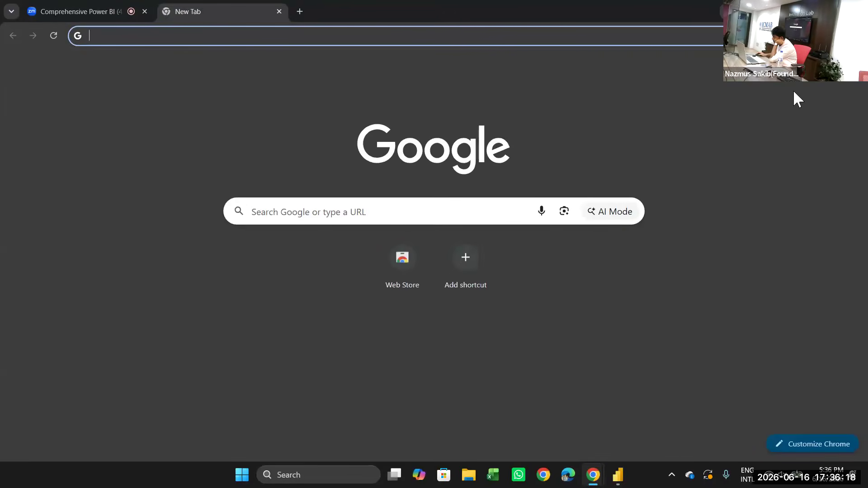
{"action": "left_click", "coordinate": [849, 84]}
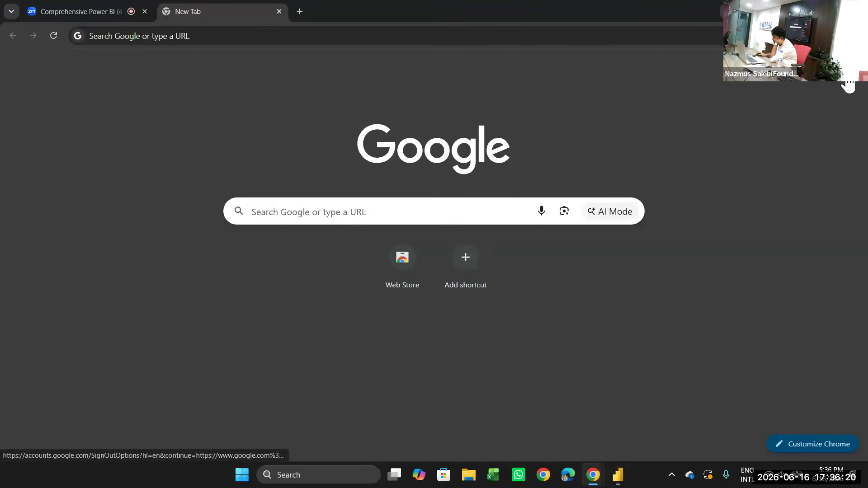
{"action": "left_click", "coordinate": [723, 277]}
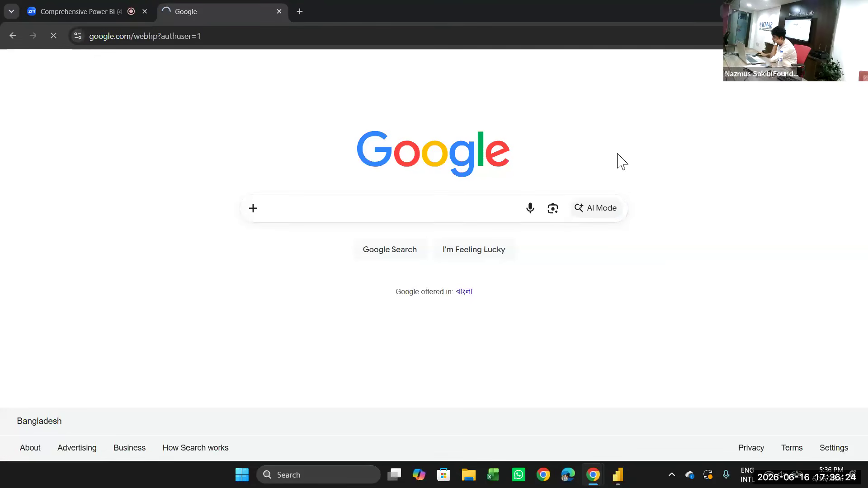
{"action": "left_click", "coordinate": [713, 84]}
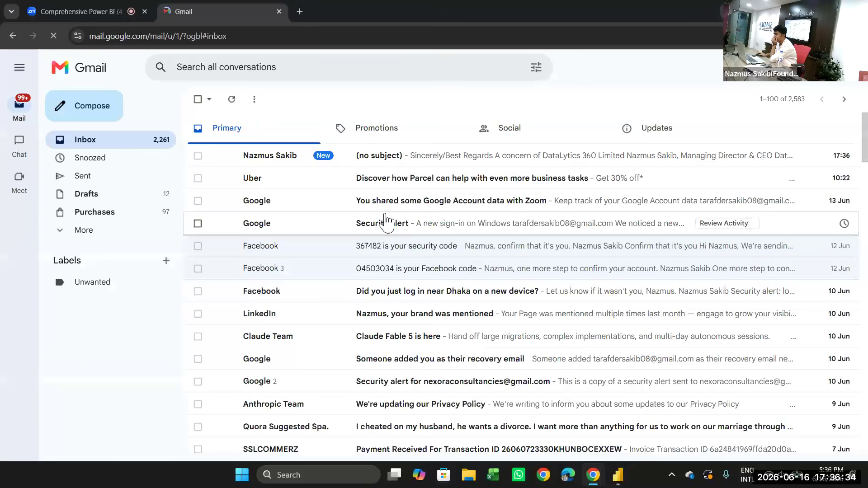
- Open the newest email without a subject and download its Sales-2017-1.csv and Sales-2016-1.csv attachments
{"action": "left_click", "coordinate": [447, 156]}
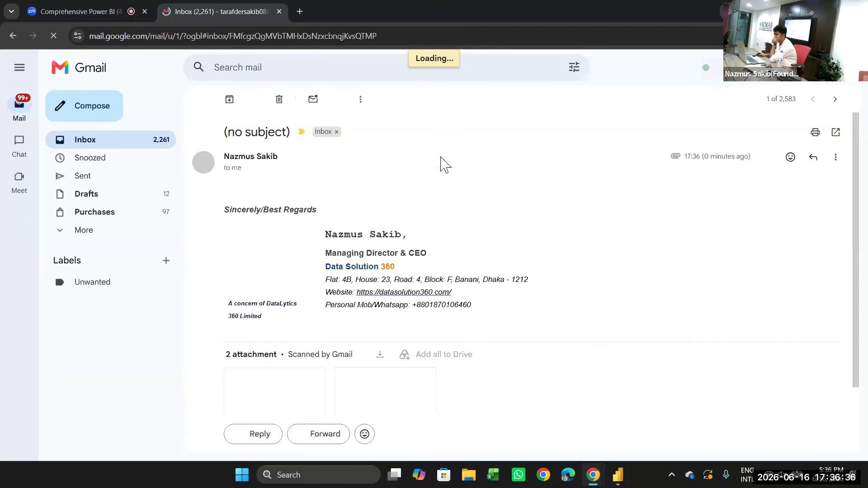
{"action": "scroll", "coordinate": [353, 253], "scroll_direction": "down", "scroll_amount": 2}
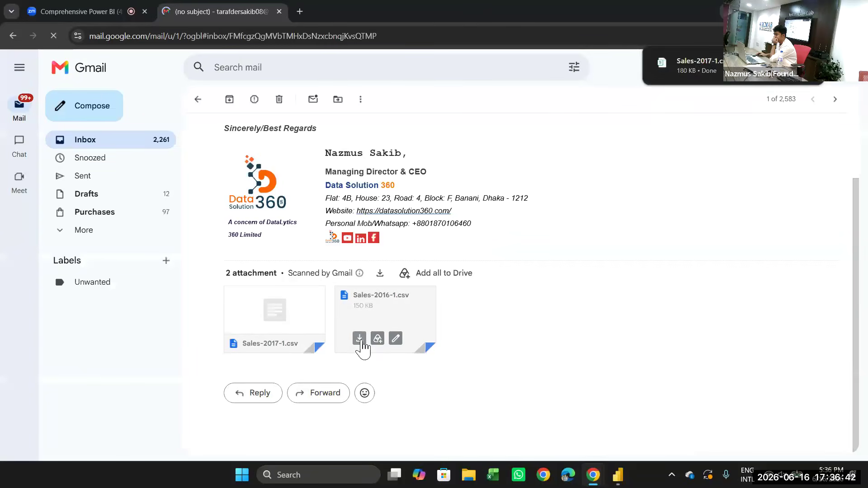
{"action": "left_click", "coordinate": [360, 339]}
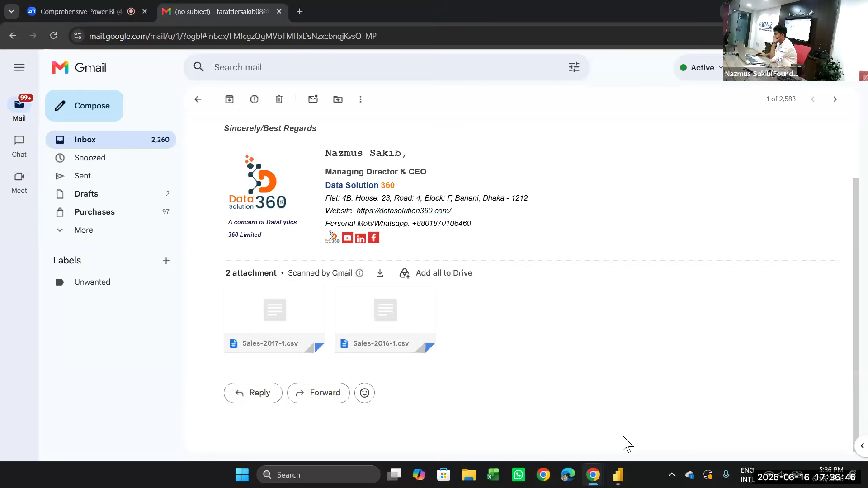
- Switch back to the Power Query Editor and import Sales-2016-1.csv from Downloads as a new Text/CSV source
{"action": "left_click", "coordinate": [618, 474]}
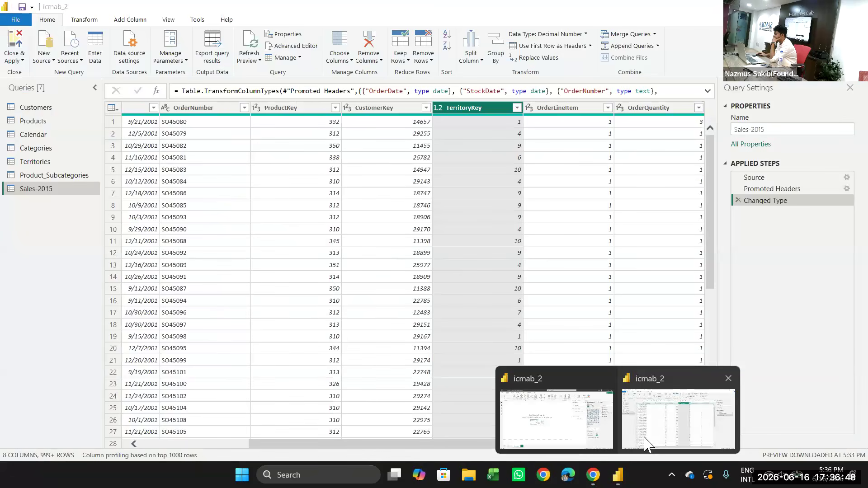
{"action": "left_click", "coordinate": [646, 446]}
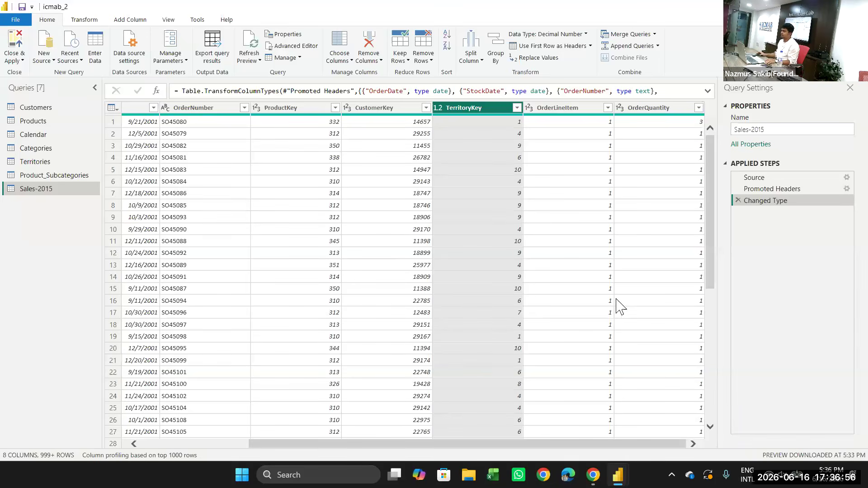
{"action": "left_click", "coordinate": [51, 61]}
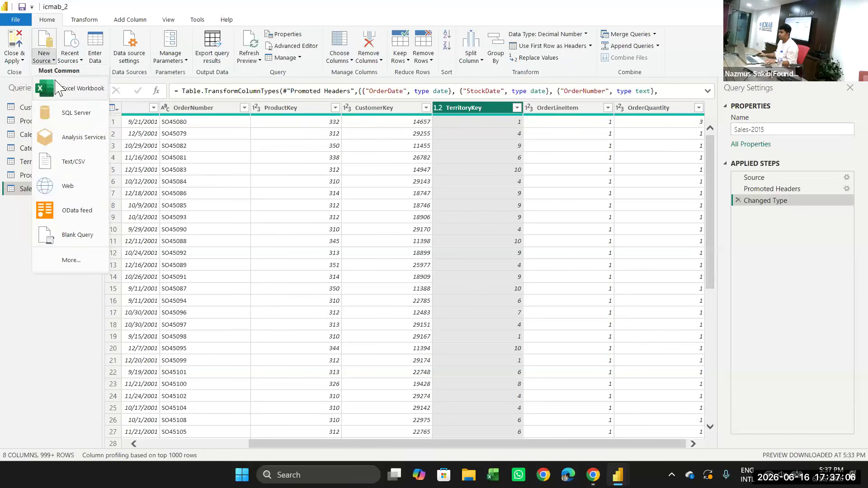
{"action": "left_click", "coordinate": [75, 167]}
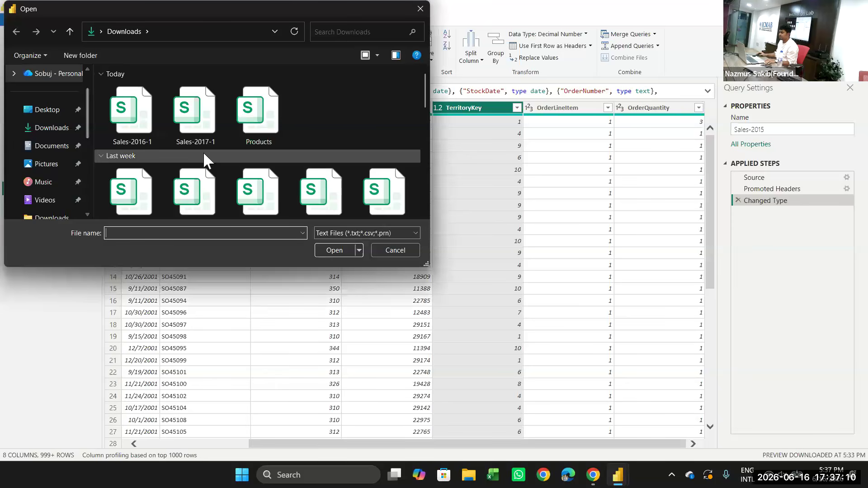
{"action": "left_click", "coordinate": [129, 137]}
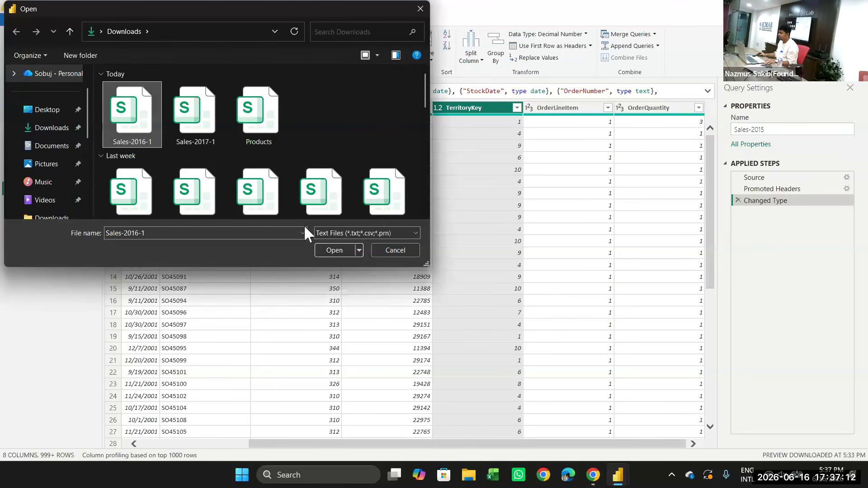
{"action": "left_click", "coordinate": [335, 251]}
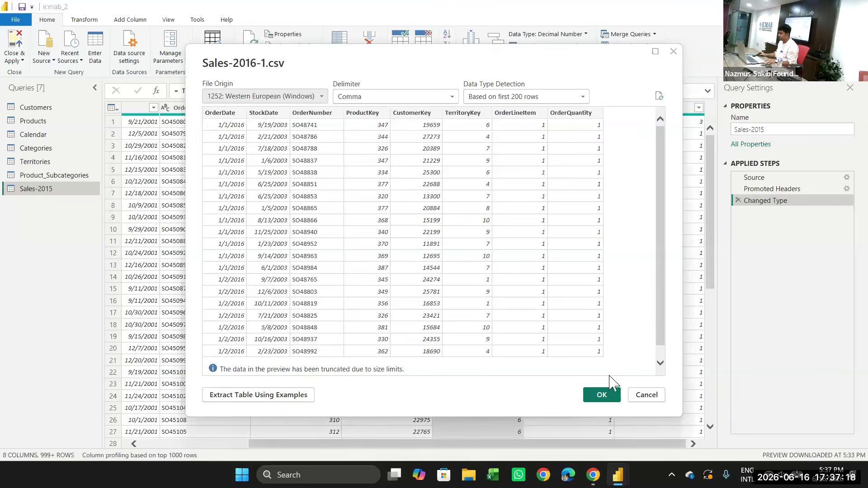
{"action": "left_click", "coordinate": [606, 394]}
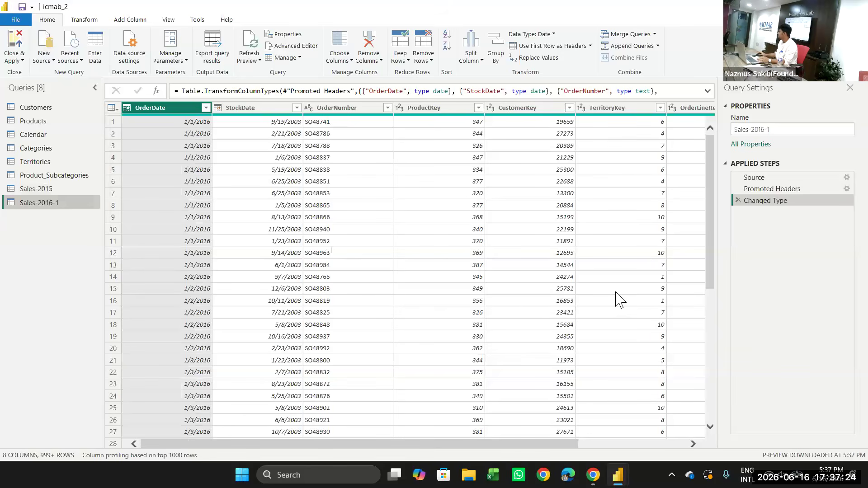
- Rename the Sales-2016-1 query as Sales-2016
{"action": "double_click", "coordinate": [56, 203]}
{"action": "left_click", "coordinate": [62, 202]}
{"action": "key", "text": "BackSpace"}
{"action": "key", "text": "BackSpace"}
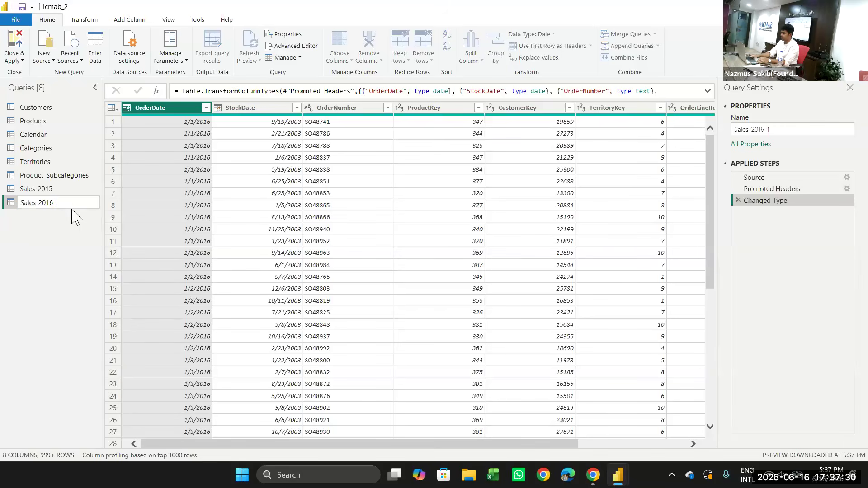
{"action": "key", "text": "Return"}
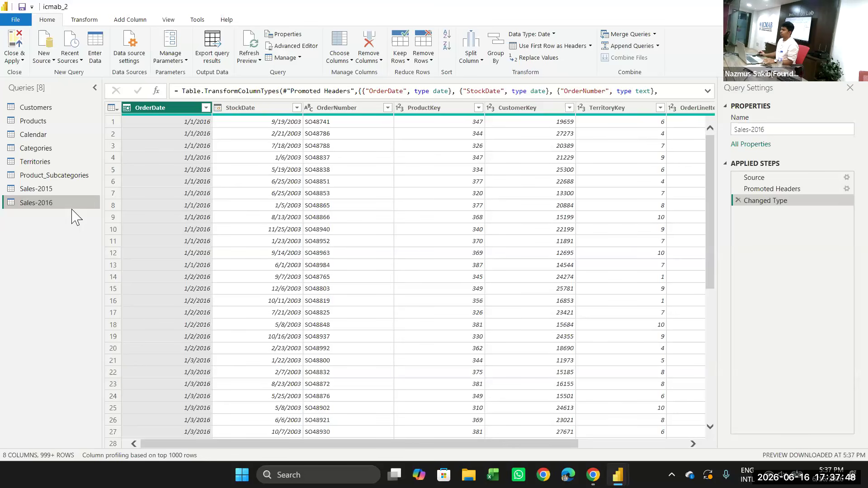
- Import Sales-2017-1.csv from Downloads as another new Text/CSV source with the default import settings
{"action": "left_click", "coordinate": [43, 58]}
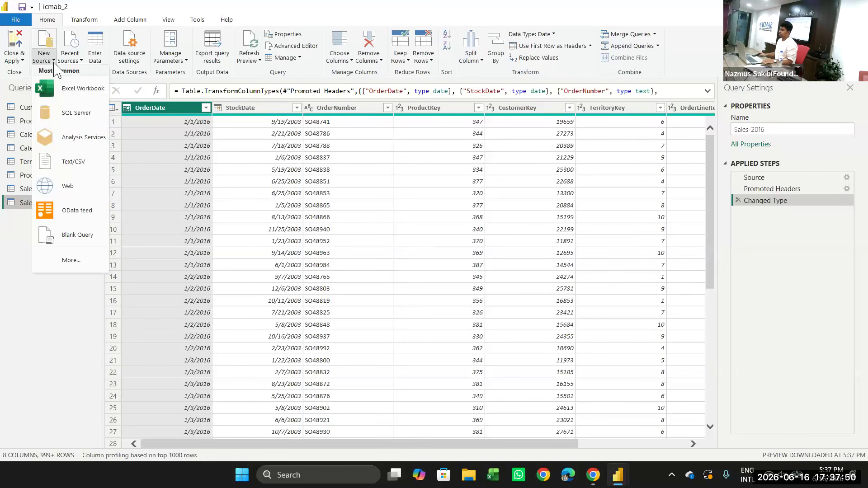
{"action": "left_click", "coordinate": [77, 166]}
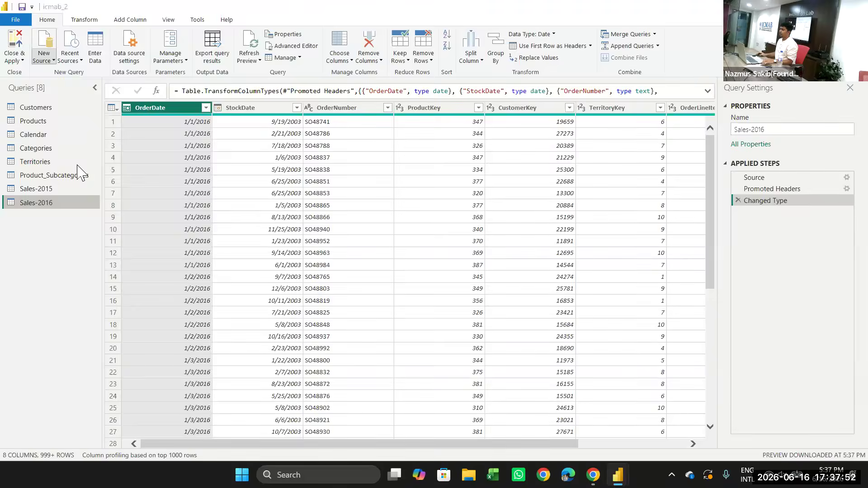
{"action": "left_click", "coordinate": [195, 112]}
{"action": "left_click", "coordinate": [324, 248]}
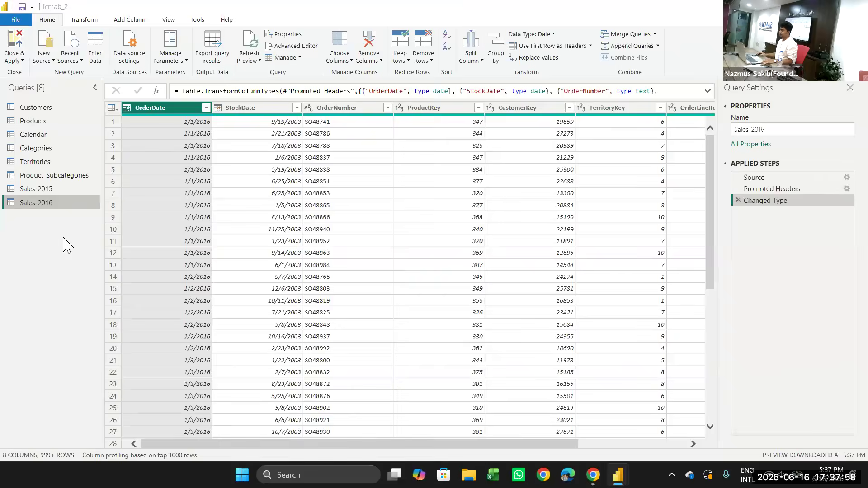
{"action": "left_click", "coordinate": [605, 397]}
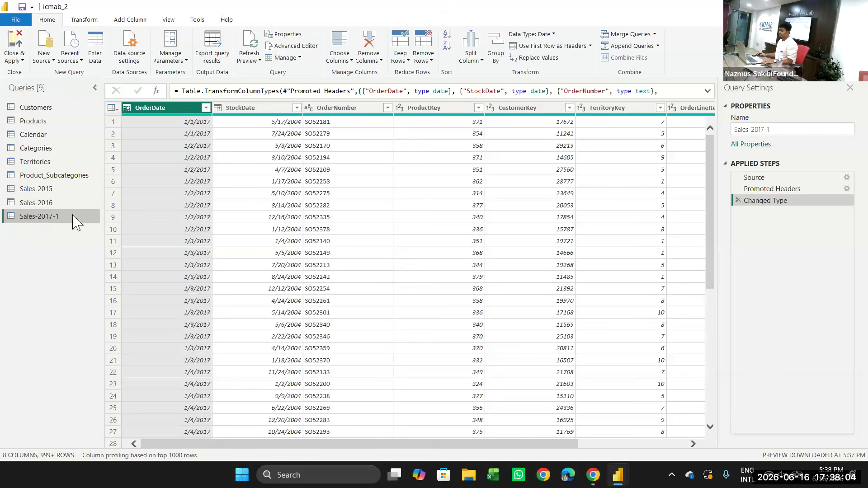
- Rename the Sales-2017-1 query as Sales-2017
{"action": "double_click", "coordinate": [72, 218]}
{"action": "left_click", "coordinate": [72, 215]}
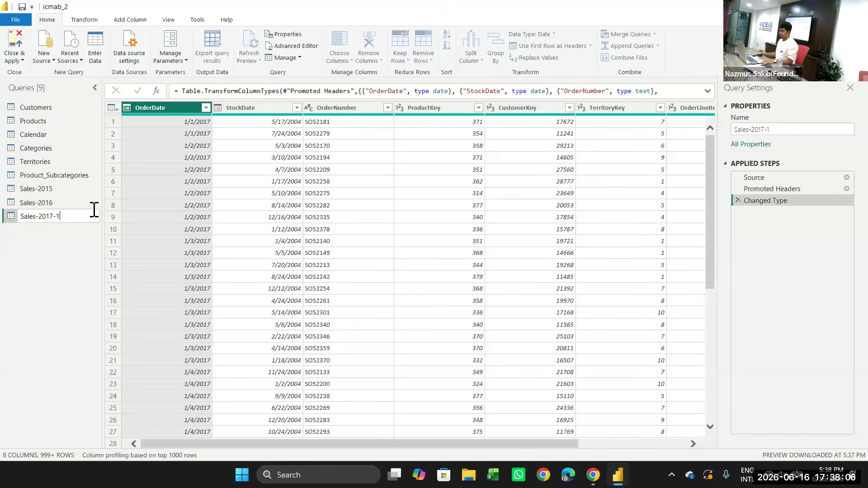
{"action": "key", "text": "BackSpace"}
{"action": "key", "text": "BackSpace"}
{"action": "key", "text": "Return"}
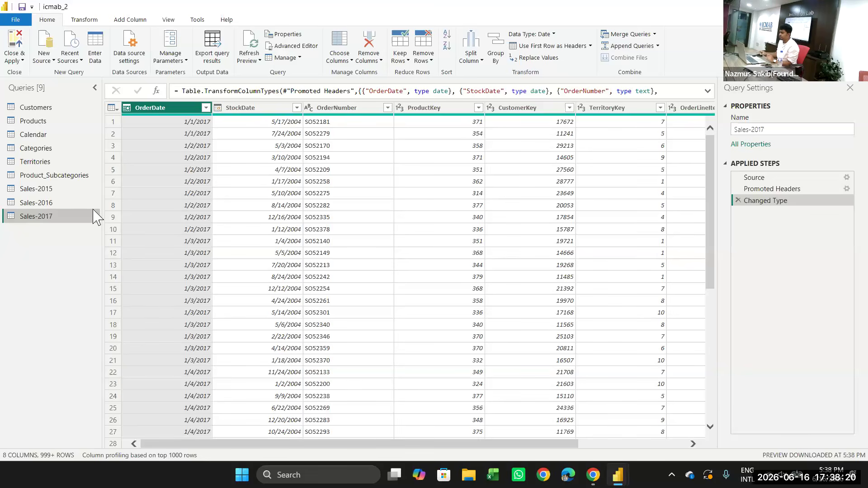
{"action": "left_click", "coordinate": [50, 59]}
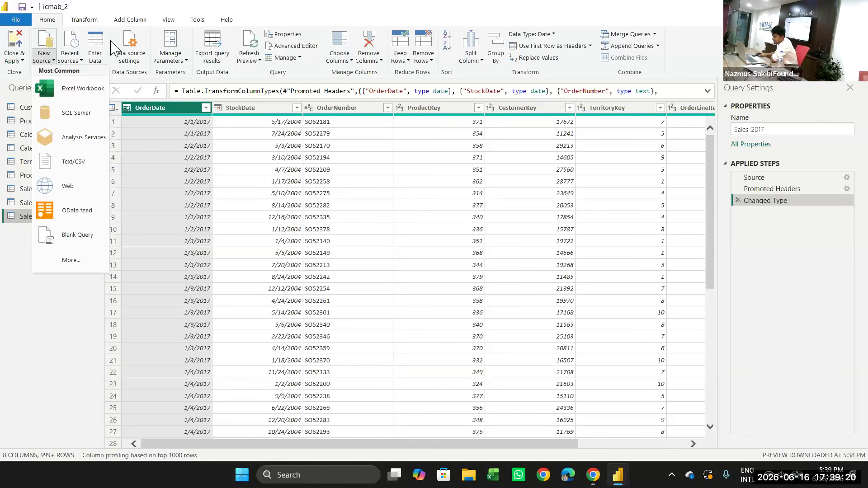
{"action": "left_click", "coordinate": [34, 402]}
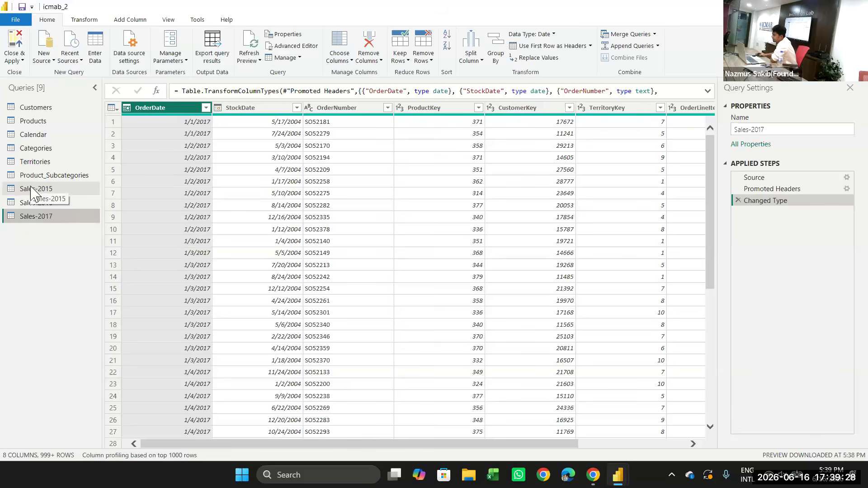
- Review the Sales-2016 query's columns from OrderDate through OrderQuantity, checking each column's data type
{"action": "left_click", "coordinate": [34, 204]}
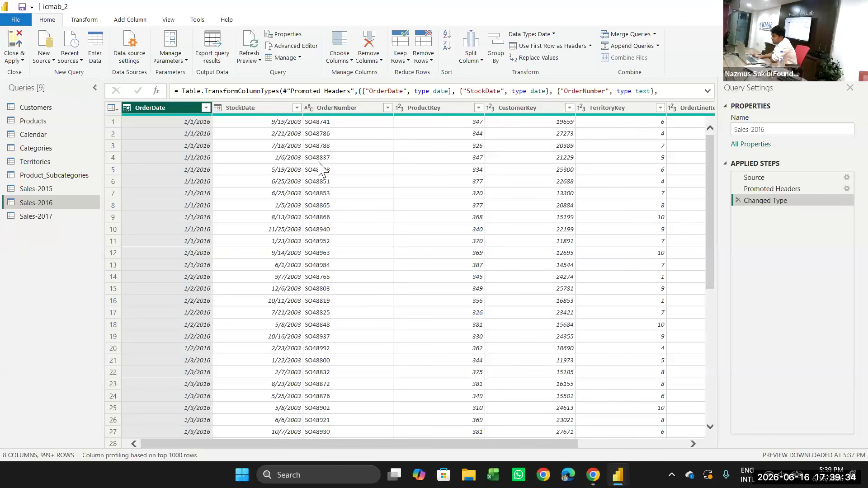
{"action": "key", "text": "Right"}
{"action": "key", "text": "Right"}
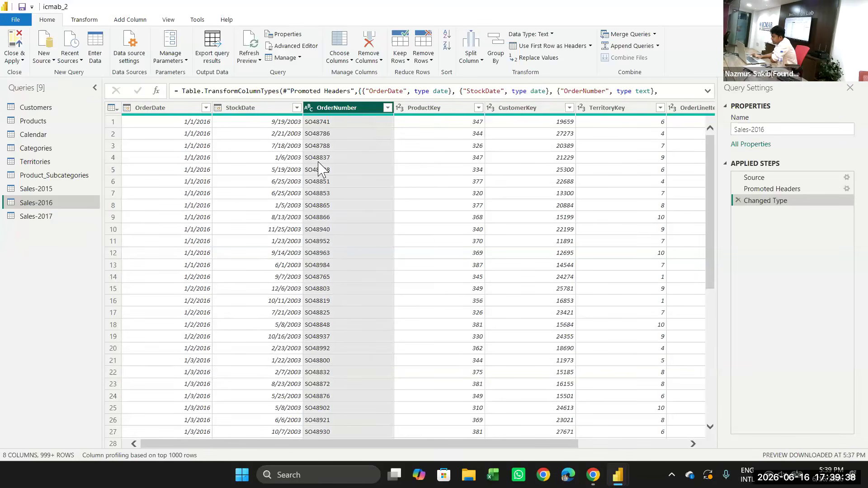
{"action": "key", "text": "Right"}
{"action": "key", "text": "Right"}
{"action": "key", "text": "Right"}
{"action": "key", "text": "Right"}
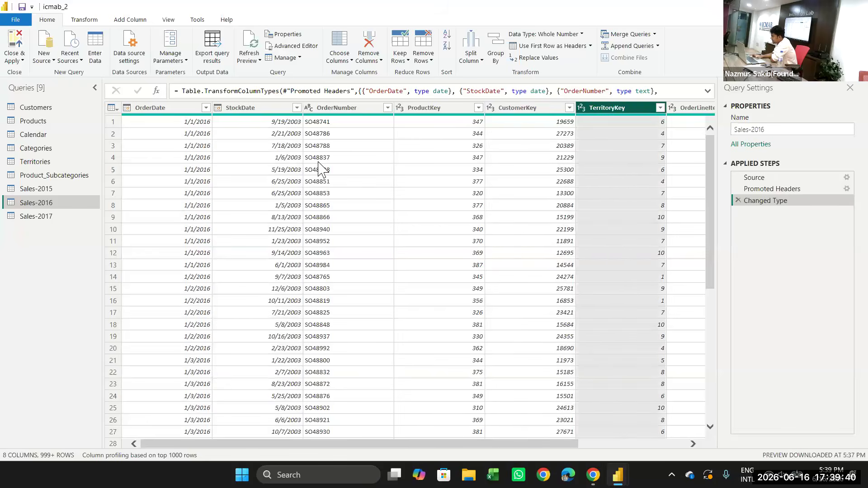
{"action": "key", "text": "Right"}
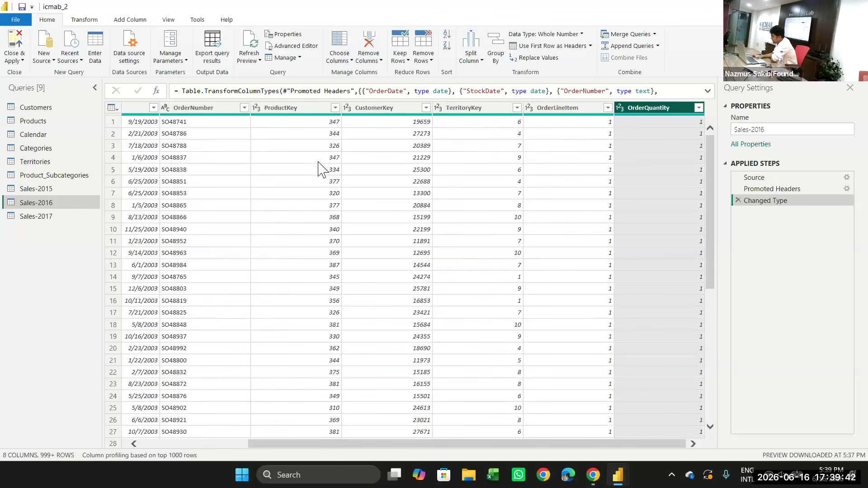
{"action": "key", "text": "Left"}
{"action": "key", "text": "Left"}
{"action": "key", "text": "Left"}
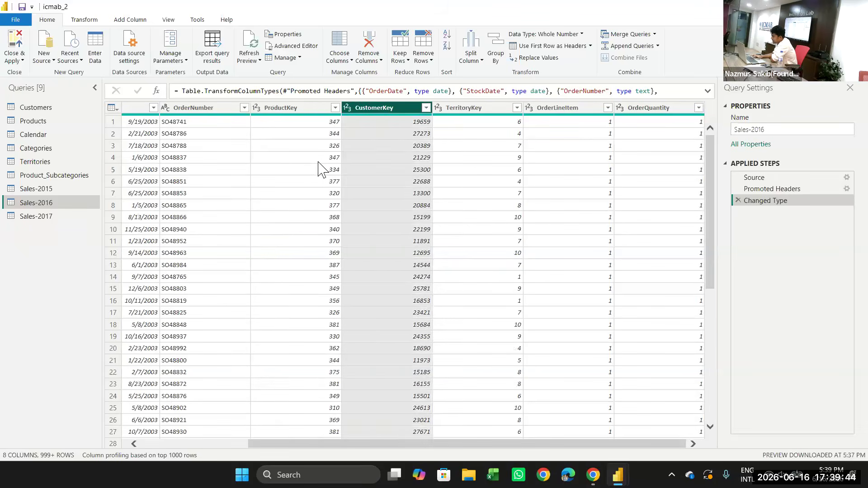
{"action": "key", "text": "Left"}
{"action": "key", "text": "Left"}
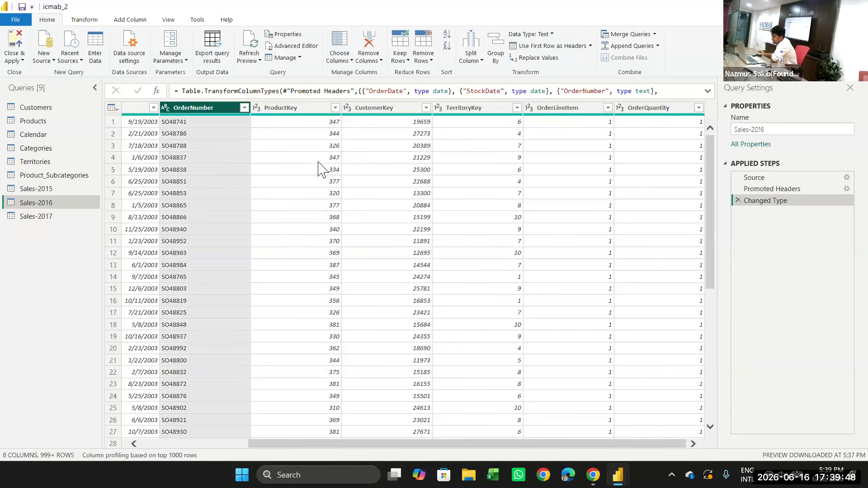
{"action": "left_click_drag", "start_coordinate": [349, 446], "coordinate": [240, 446]}
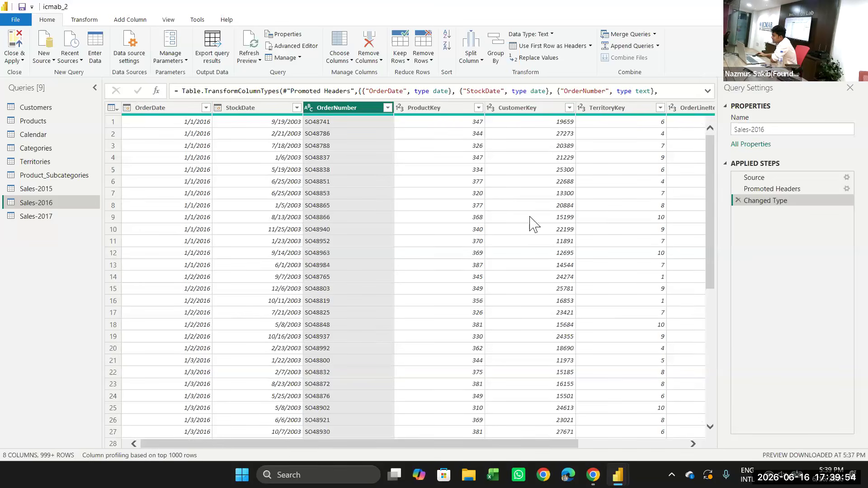
{"action": "left_click", "coordinate": [524, 111]}
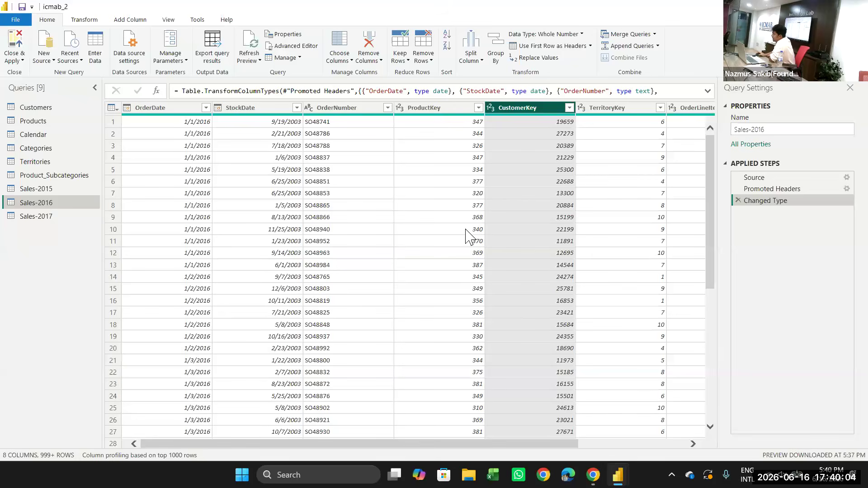
- Append Sales-2015, Sales-2016 and Sales-2017 as a new query using the three-or-more-tables option
{"action": "left_click", "coordinate": [72, 188]}
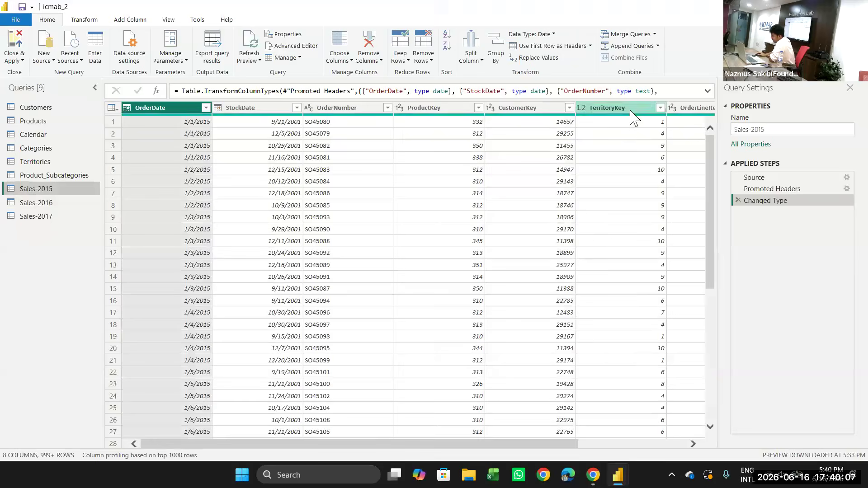
{"action": "left_click", "coordinate": [633, 110]}
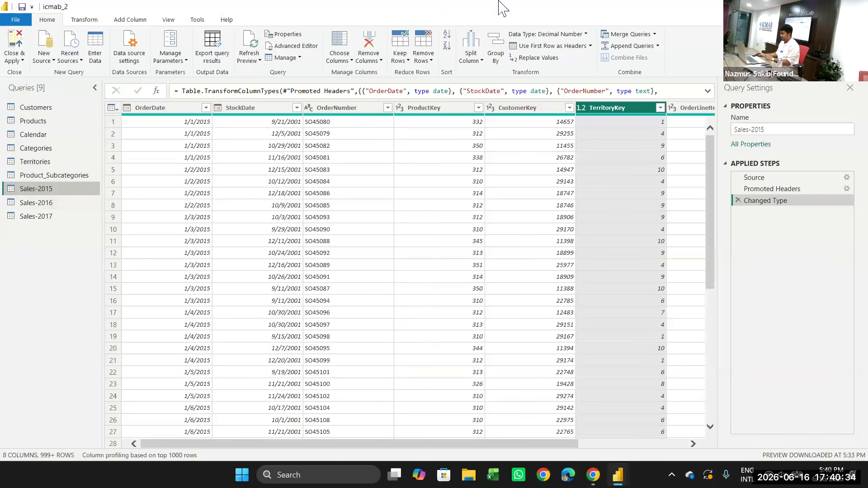
{"action": "left_click", "coordinate": [659, 47]}
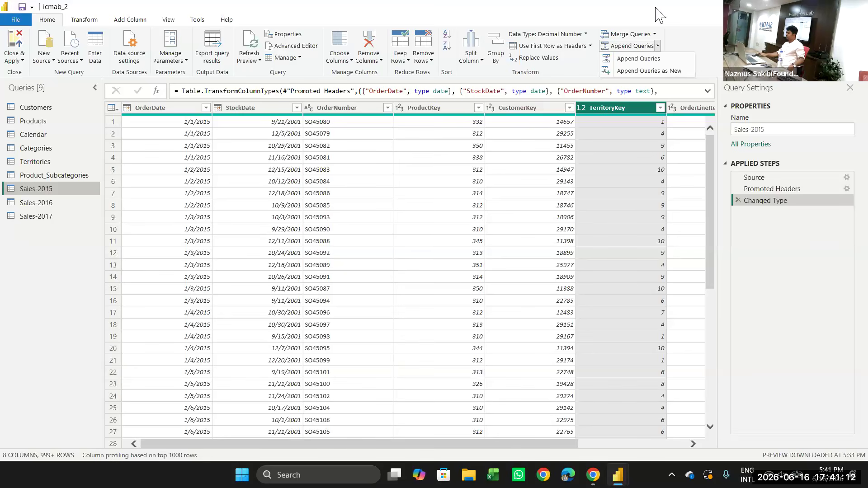
{"action": "left_click", "coordinate": [656, 72]}
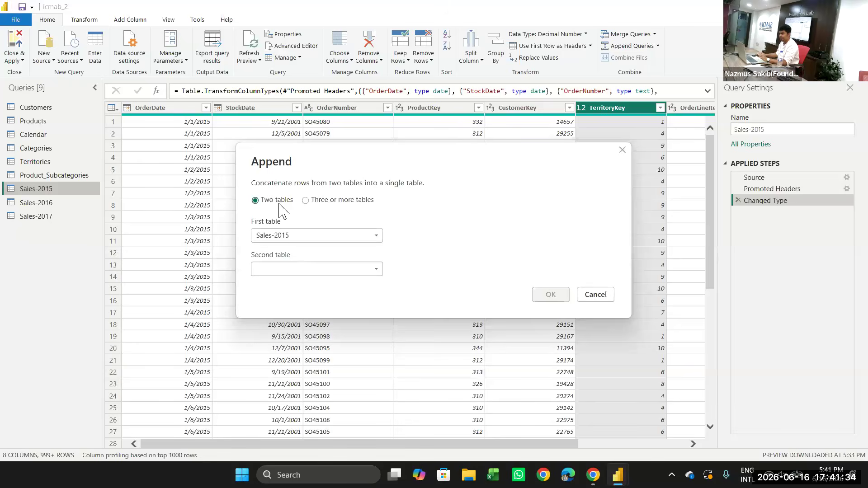
{"action": "left_click", "coordinate": [322, 202]}
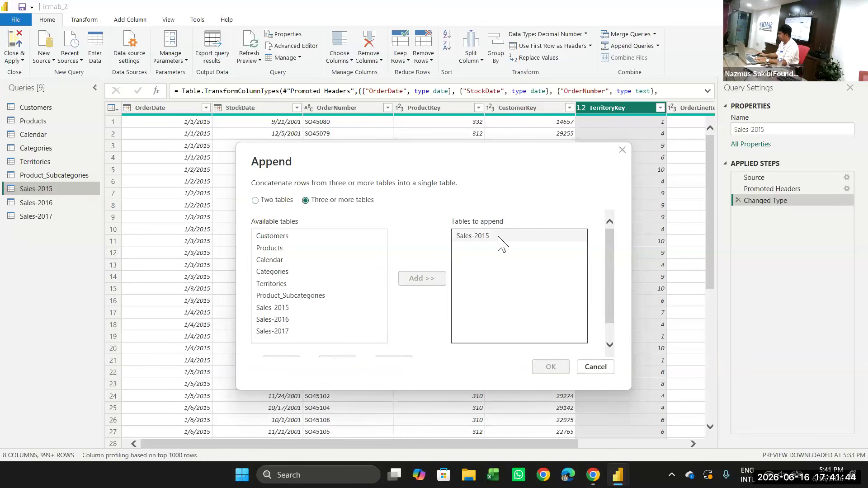
{"action": "left_click", "coordinate": [272, 320]}
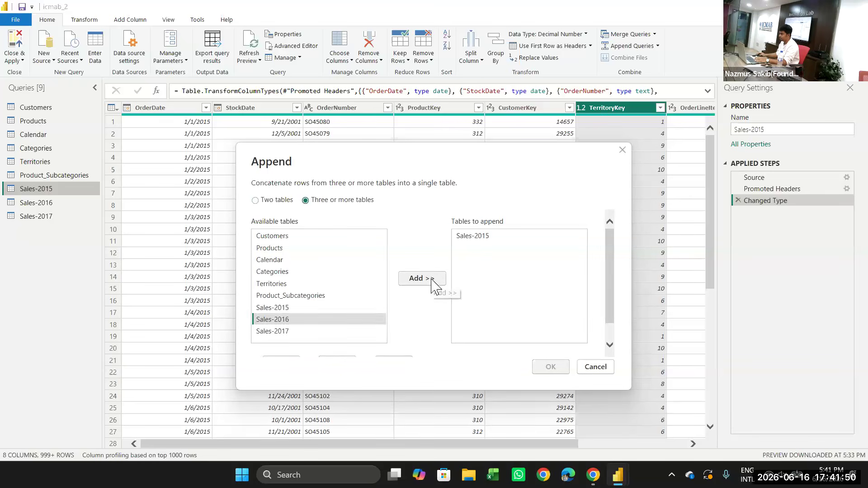
{"action": "left_click", "coordinate": [420, 279]}
{"action": "left_click", "coordinate": [285, 332]}
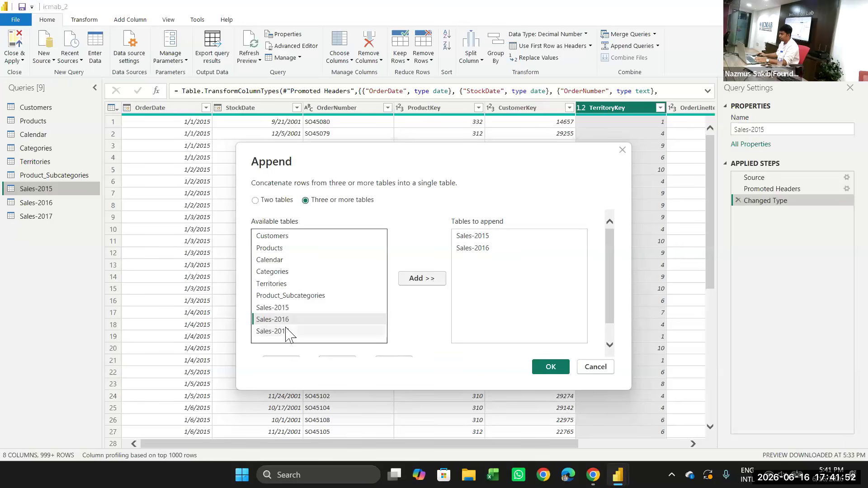
{"action": "left_click", "coordinate": [434, 279]}
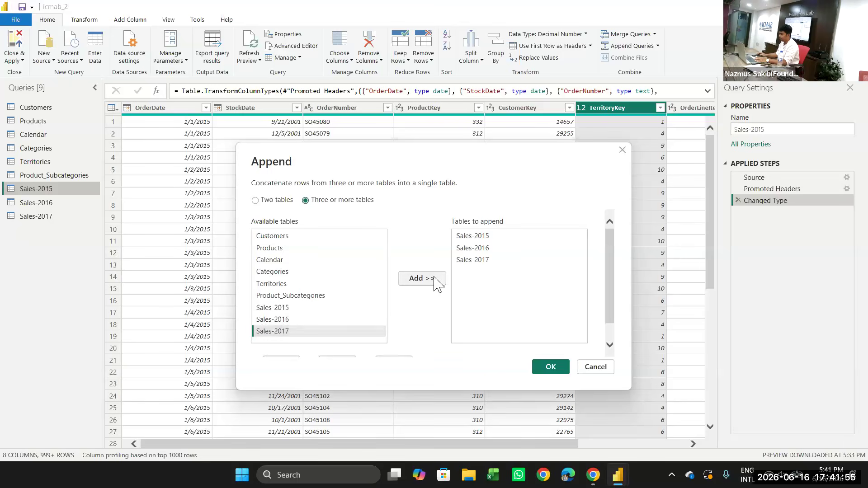
{"action": "left_click", "coordinate": [549, 369]}
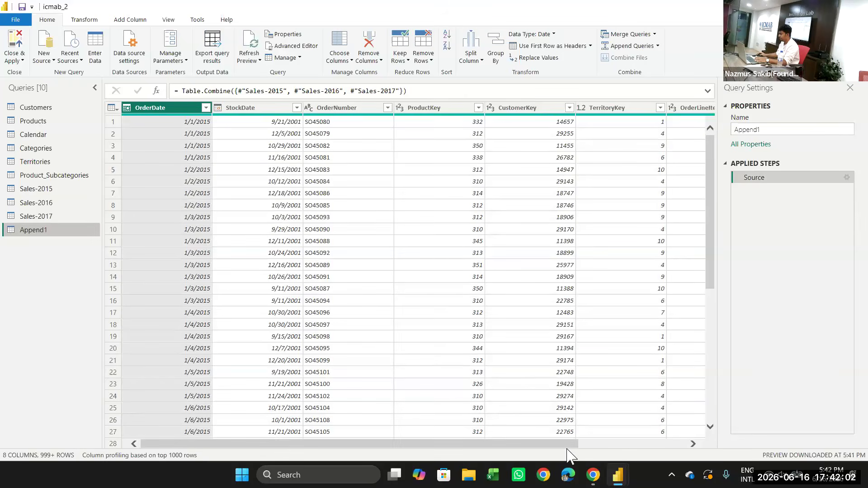
- Inspect the appended sales query's columns through OrderQuantity, checking TerritoryKey's data type
{"action": "left_click_drag", "start_coordinate": [573, 450], "coordinate": [687, 444]}
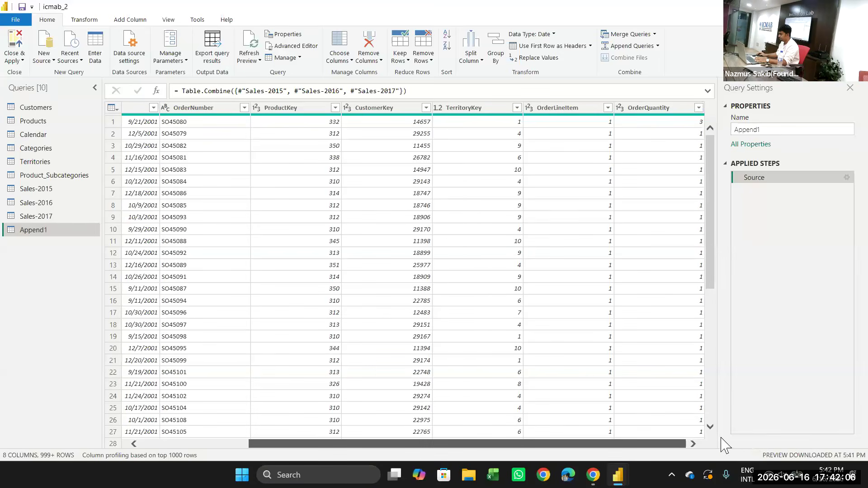
{"action": "left_click", "coordinate": [491, 108]}
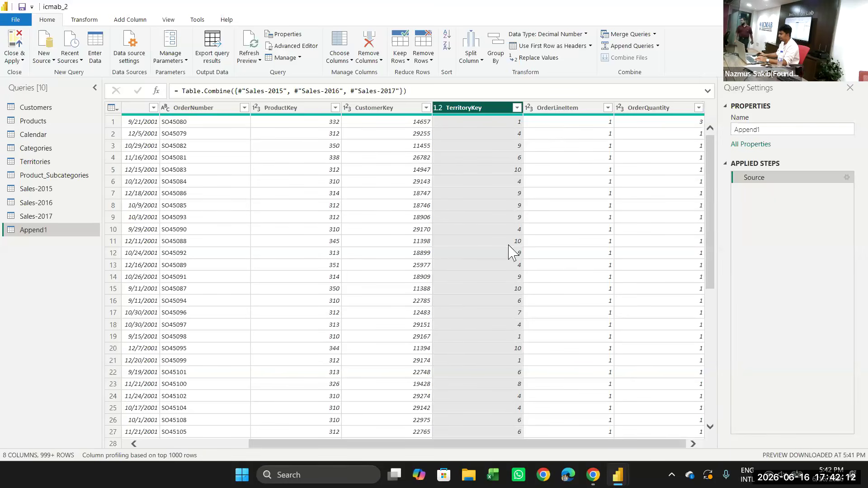
{"action": "left_click", "coordinate": [516, 108]}
{"action": "left_click", "coordinate": [517, 107]}
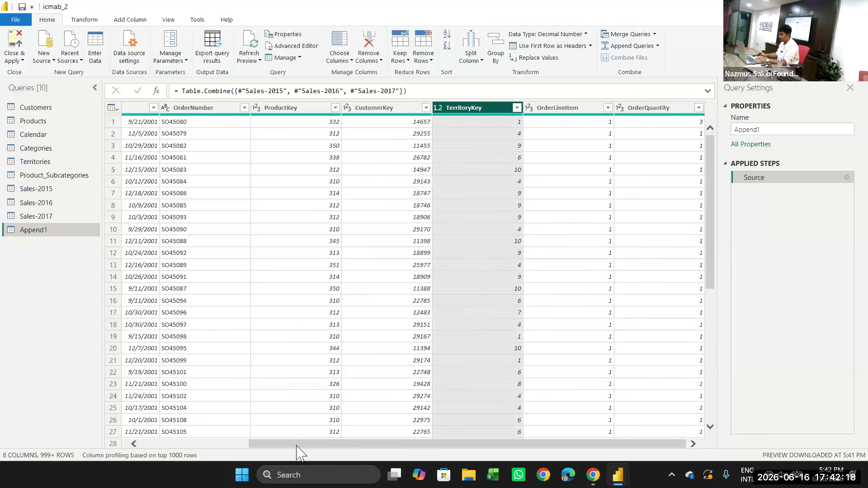
{"action": "left_click_drag", "start_coordinate": [297, 444], "coordinate": [39, 436]}
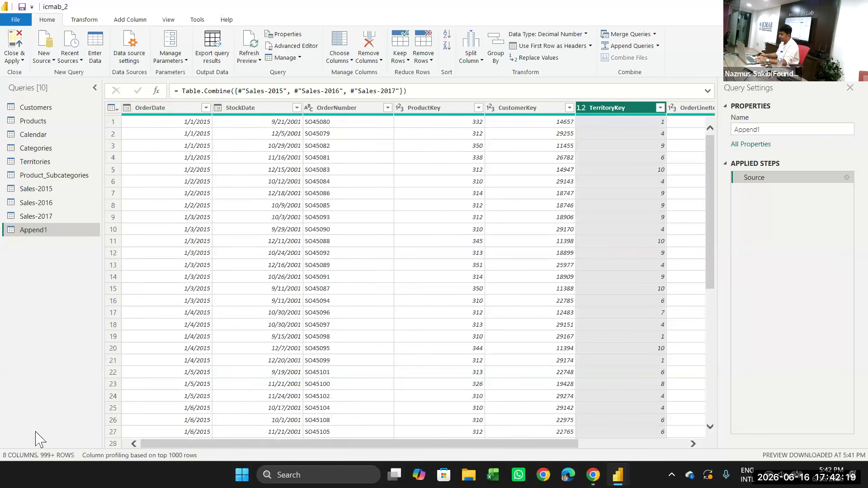
- Sort the appended sales query by OrderDate in descending order
{"action": "left_click", "coordinate": [206, 108]}
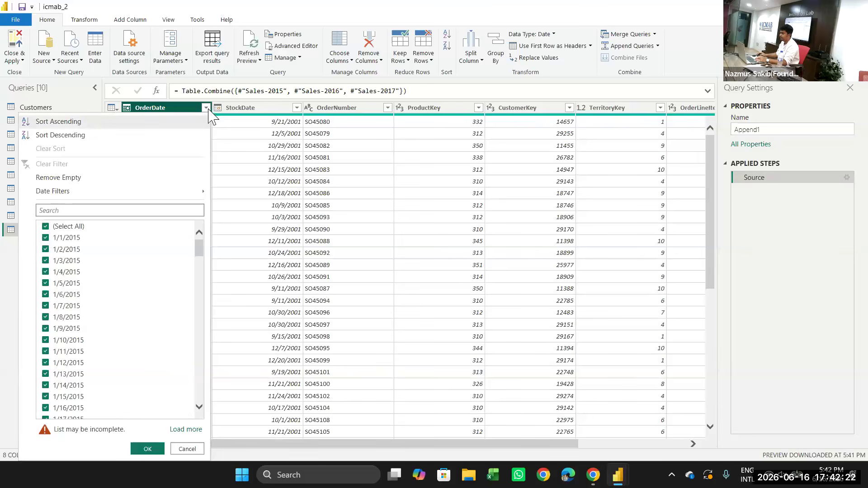
{"action": "left_click", "coordinate": [206, 108]}
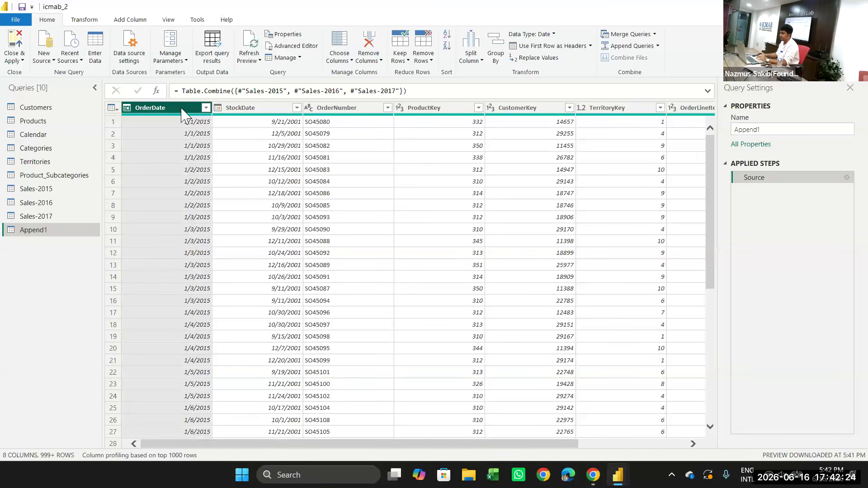
{"action": "left_click", "coordinate": [206, 108]}
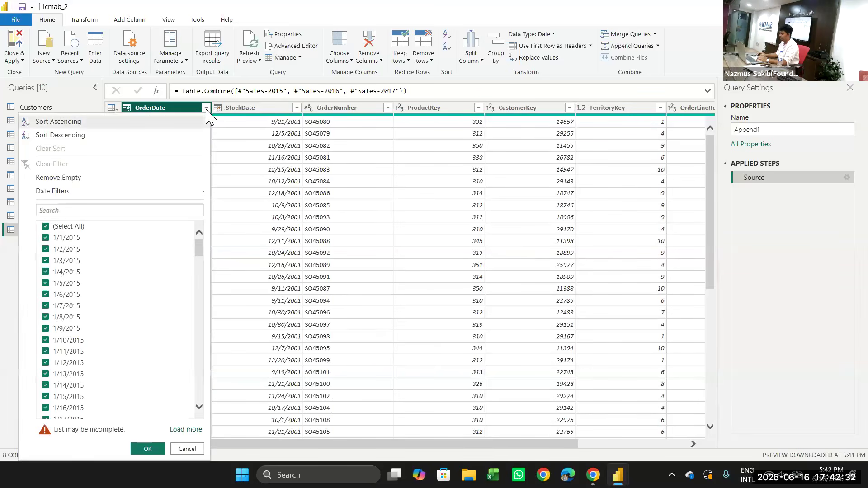
{"action": "left_click", "coordinate": [108, 138]}
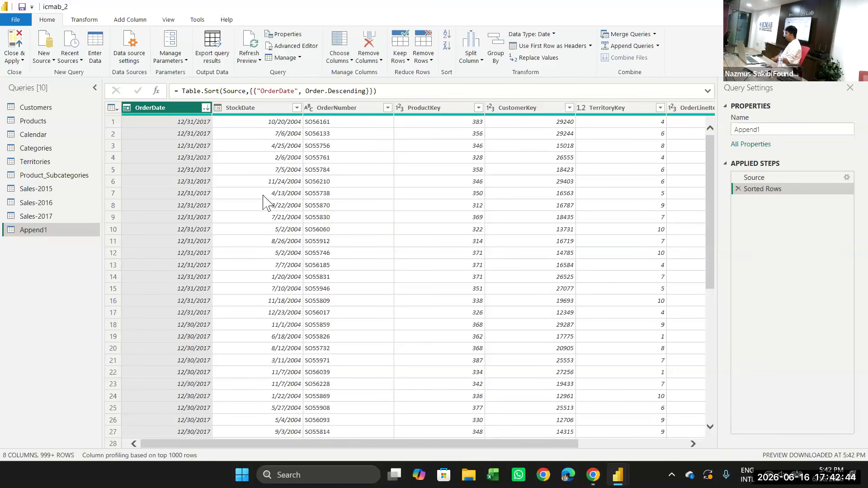
- Switch the appended query's OrderDate sort to ascending and back to descending to compare the earliest and latest dates
{"action": "left_click", "coordinate": [206, 108]}
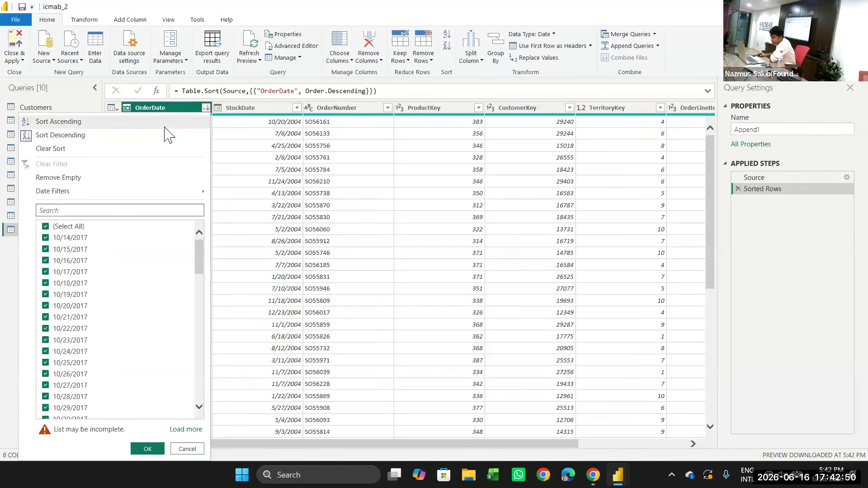
{"action": "left_click", "coordinate": [114, 122]}
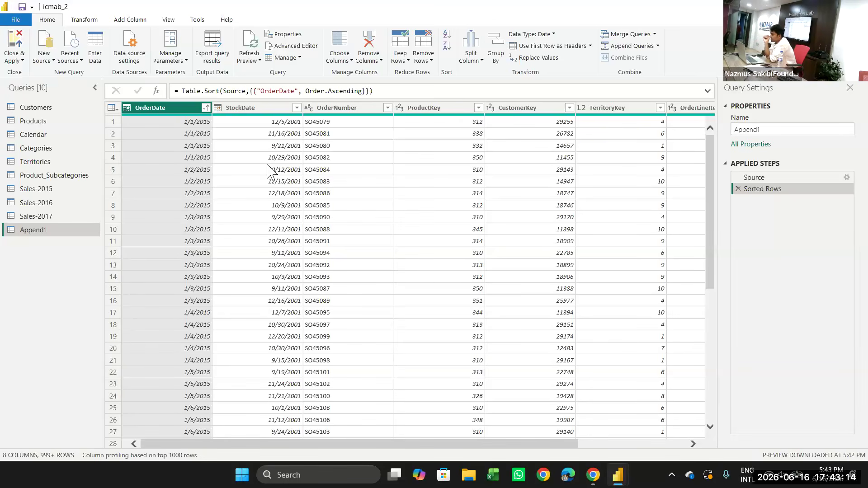
{"action": "left_click", "coordinate": [206, 109]}
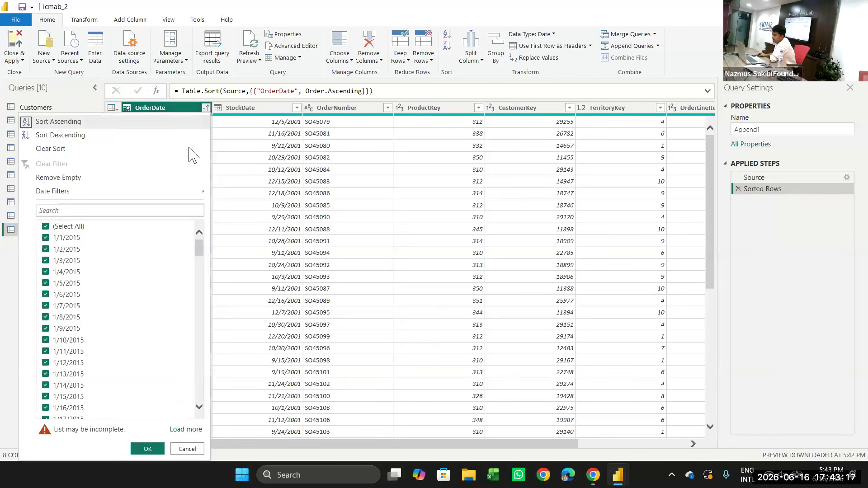
{"action": "left_click", "coordinate": [63, 135]}
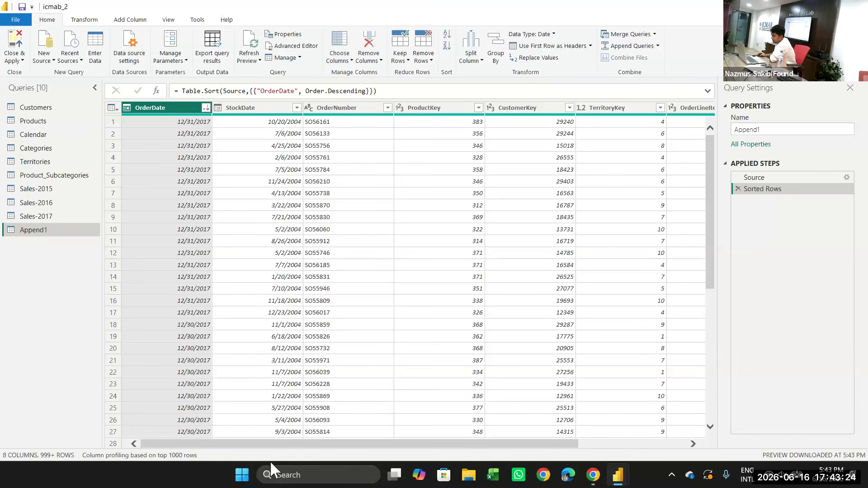
- Examine the sorted appended query's TerritoryKey column and the list of values in the OrderDate filter
{"action": "left_click_drag", "start_coordinate": [271, 444], "coordinate": [492, 447]}
{"action": "left_click", "coordinate": [482, 109]}
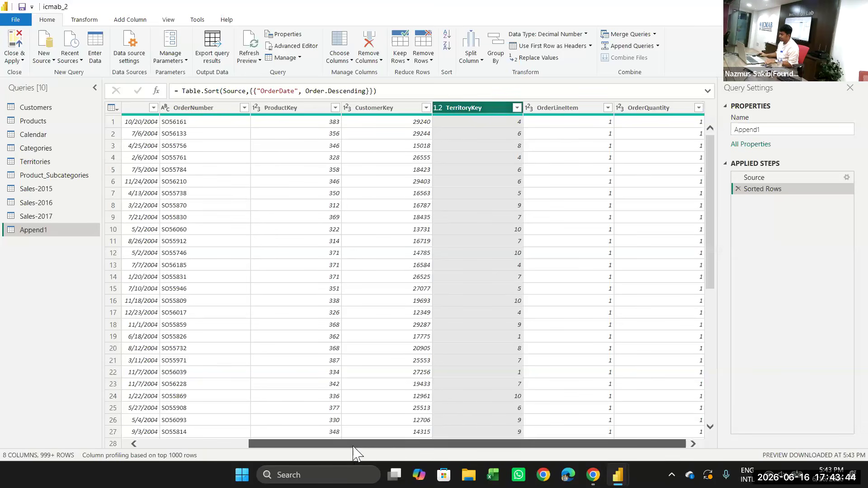
{"action": "left_click_drag", "start_coordinate": [354, 446], "coordinate": [140, 439]}
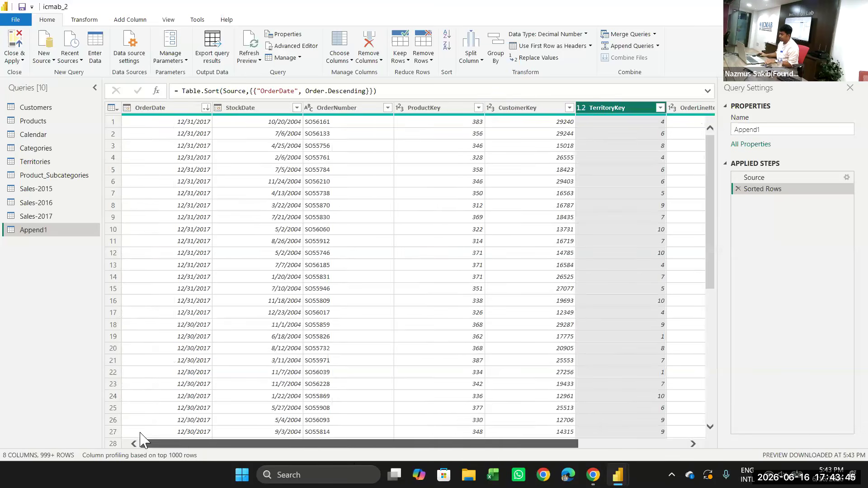
{"action": "left_click", "coordinate": [206, 109]}
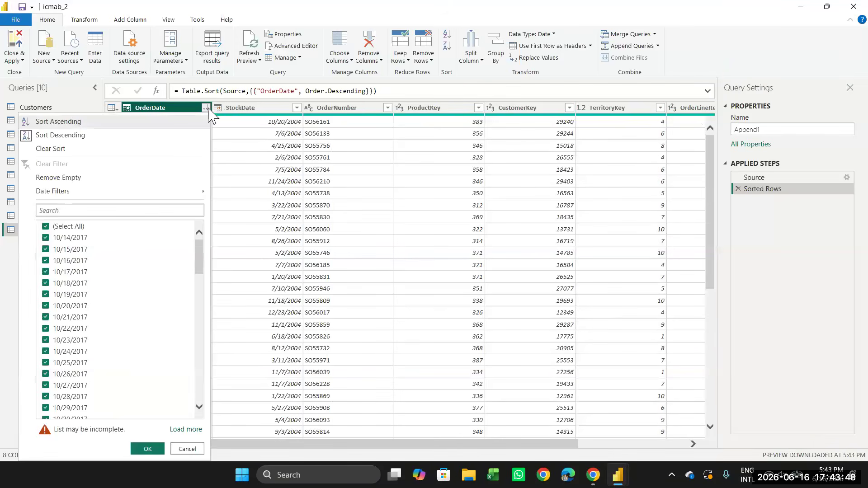
{"action": "left_click", "coordinate": [207, 108]}
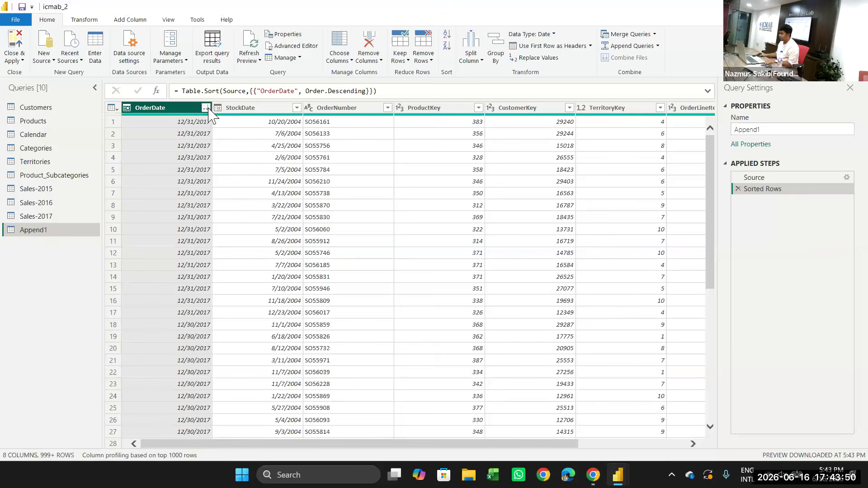
{"action": "left_click_drag", "start_coordinate": [504, 446], "coordinate": [701, 440]}
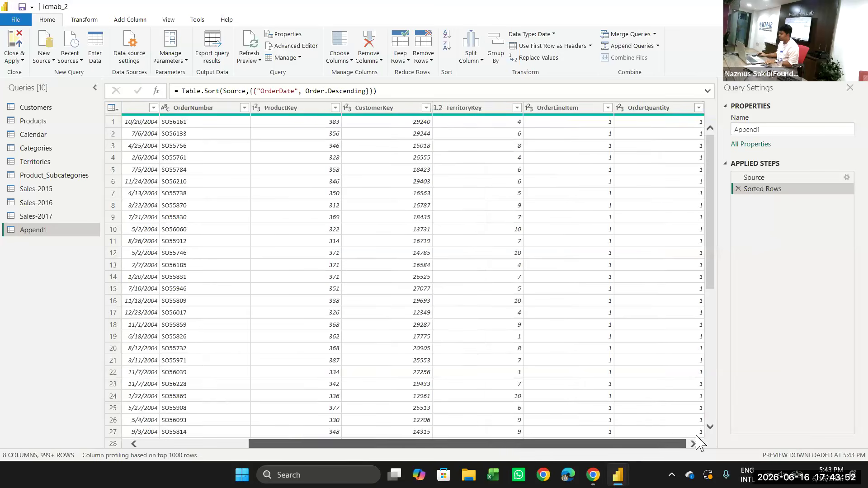
{"action": "left_click", "coordinate": [459, 109]}
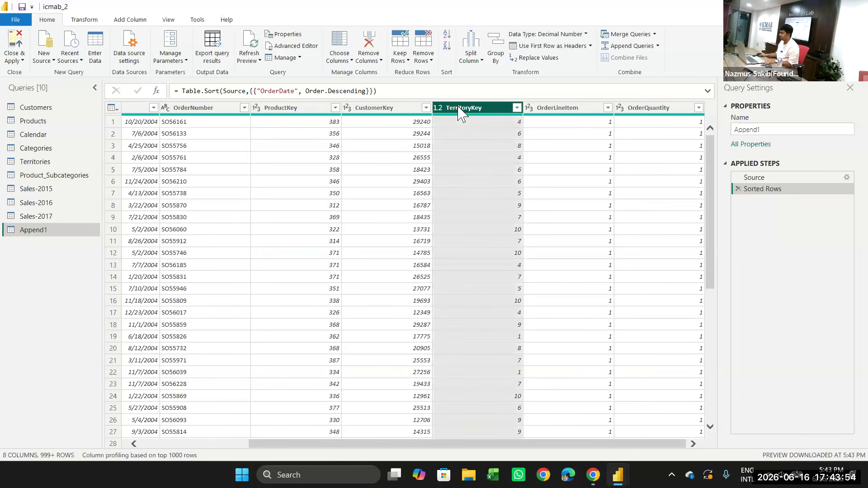
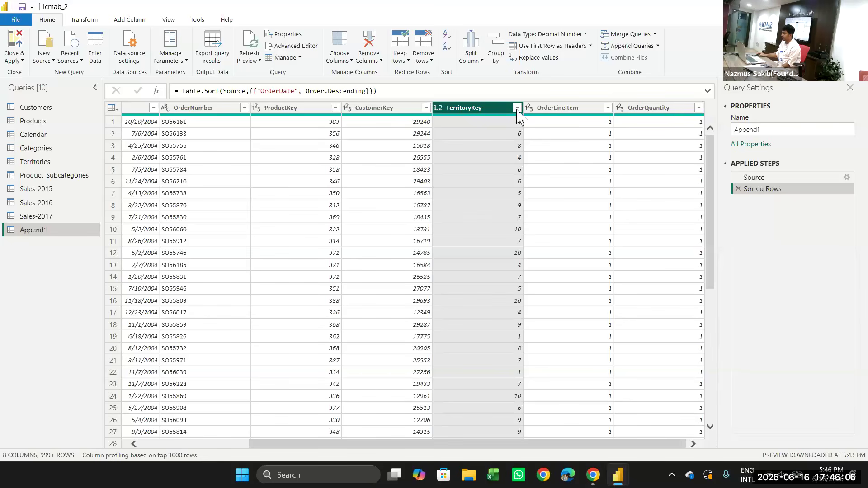
- Change the TerritoryKey column's data type to Whole Number and rename the appended query as Sales
{"action": "left_click", "coordinate": [438, 108]}
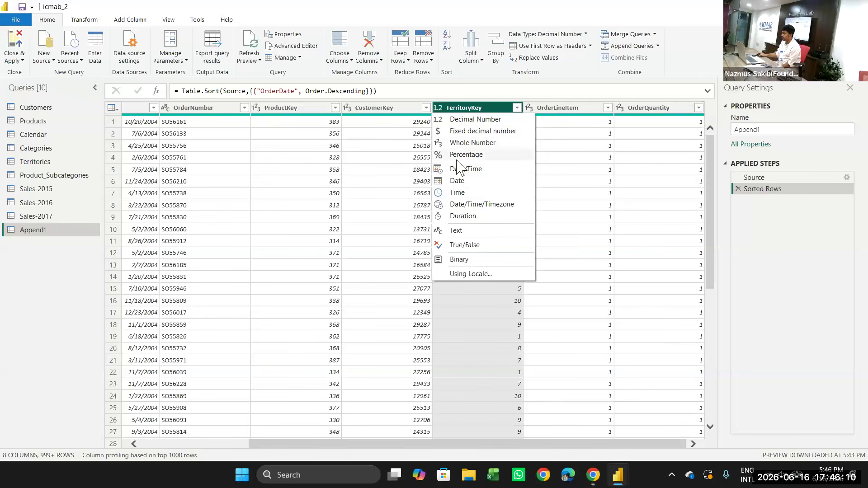
{"action": "left_click", "coordinate": [463, 144]}
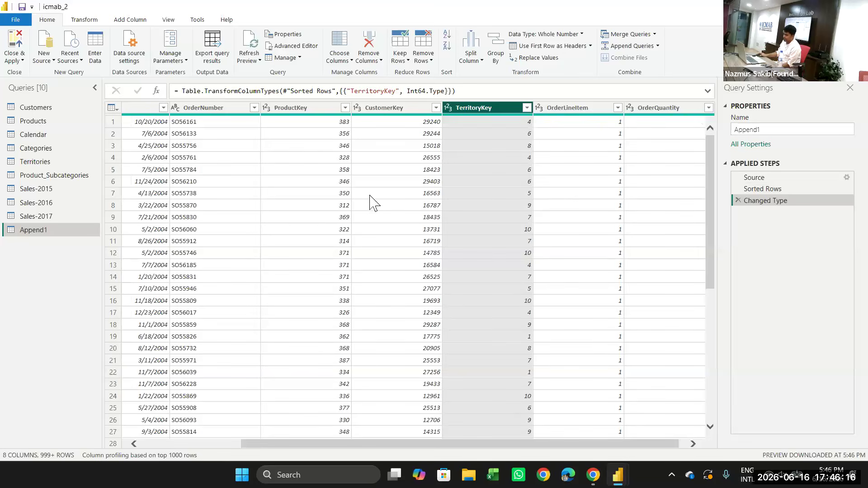
{"action": "double_click", "coordinate": [45, 231]}
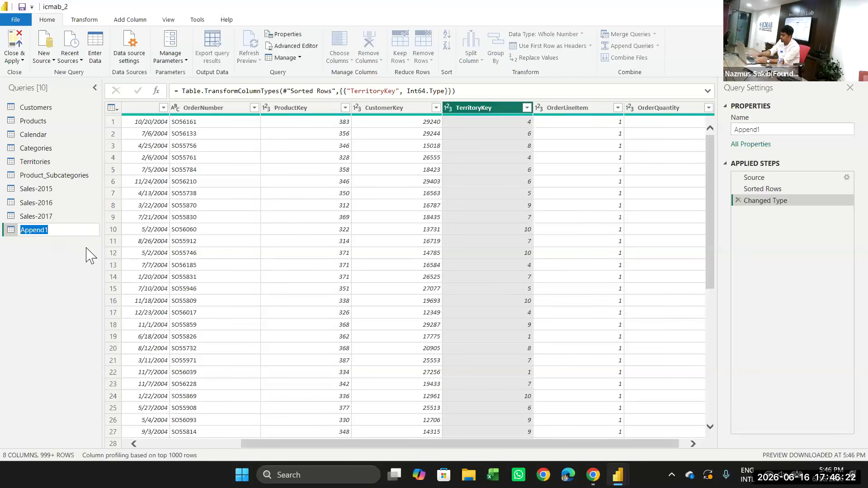
{"action": "key", "text": "BackSpace"}
{"action": "type", "text": "Sales"}
{"action": "key", "text": "Return"}
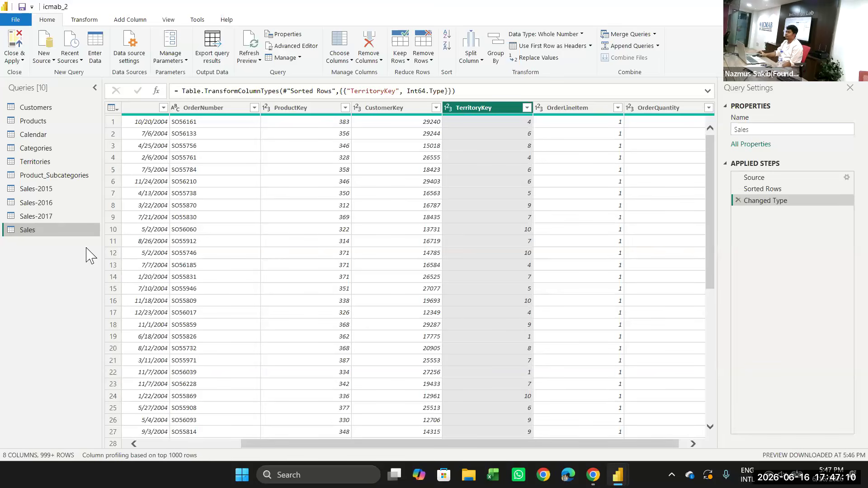
- Review the Sales query's columns from OrderDate through OrderQuantity
{"action": "left_click_drag", "start_coordinate": [277, 445], "coordinate": [77, 416]}
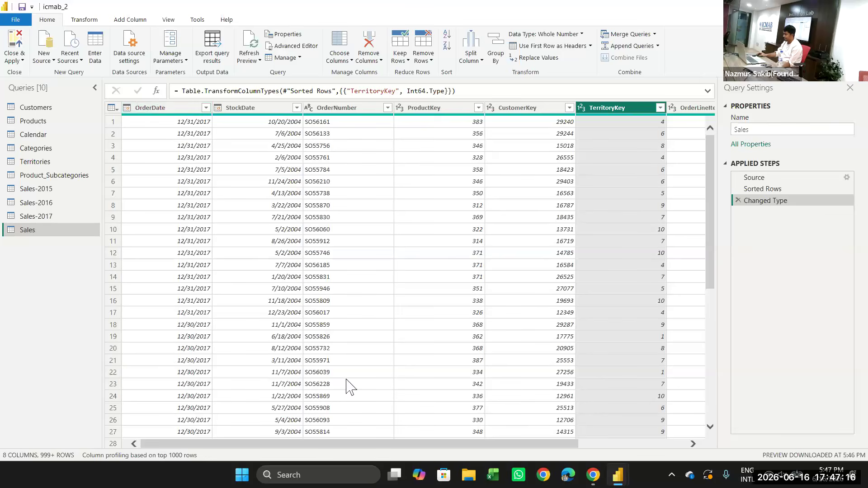
{"action": "left_click_drag", "start_coordinate": [393, 449], "coordinate": [500, 449]}
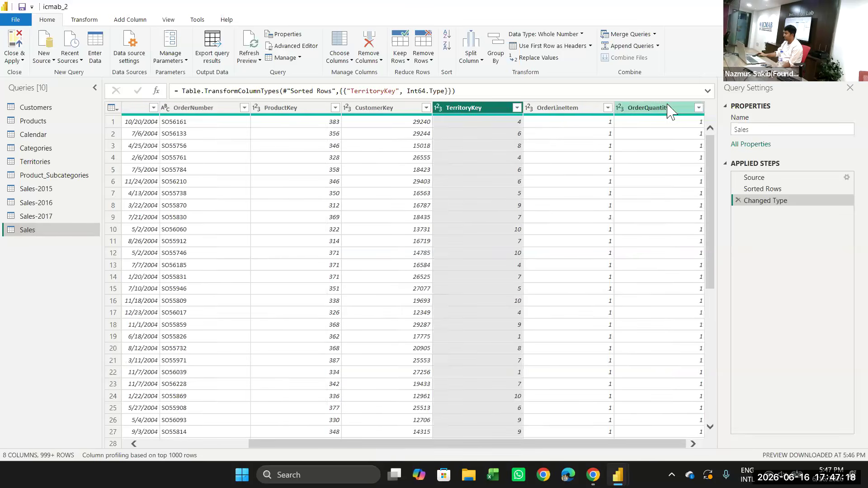
{"action": "left_click", "coordinate": [670, 111]}
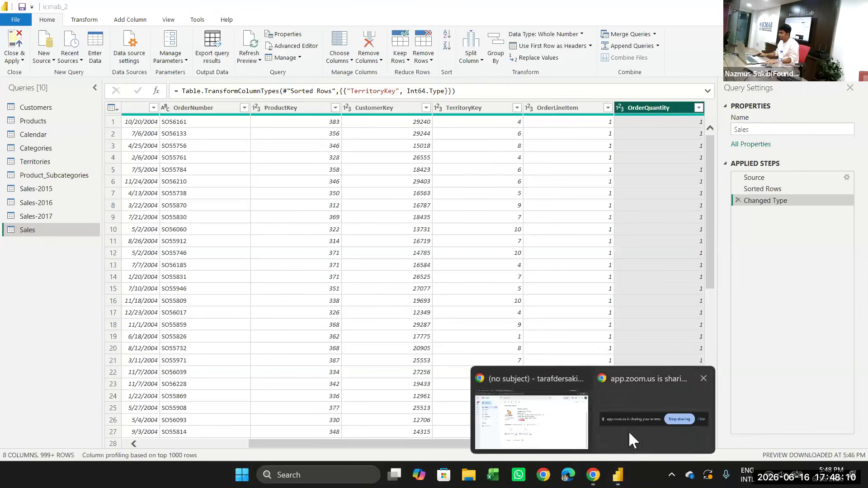
- Switch to the Zoom meeting in the browser to check the participants, and return to the Power Query Editor
{"action": "left_click", "coordinate": [531, 421]}
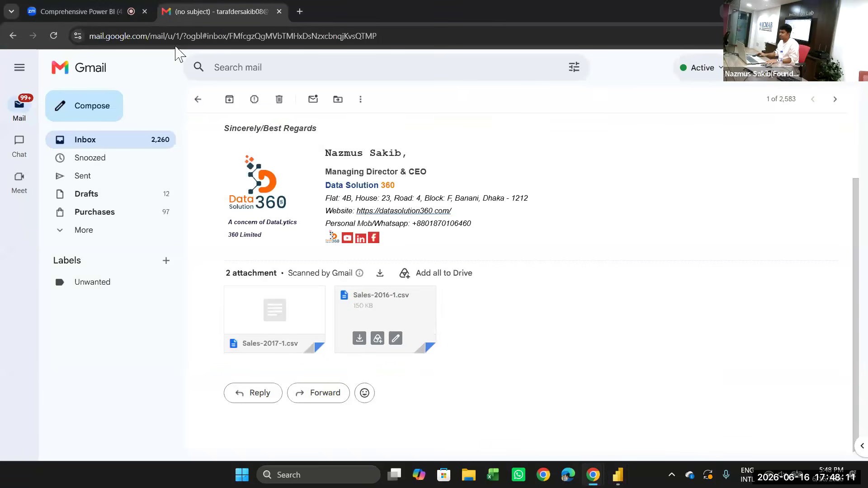
{"action": "left_click", "coordinate": [78, 9]}
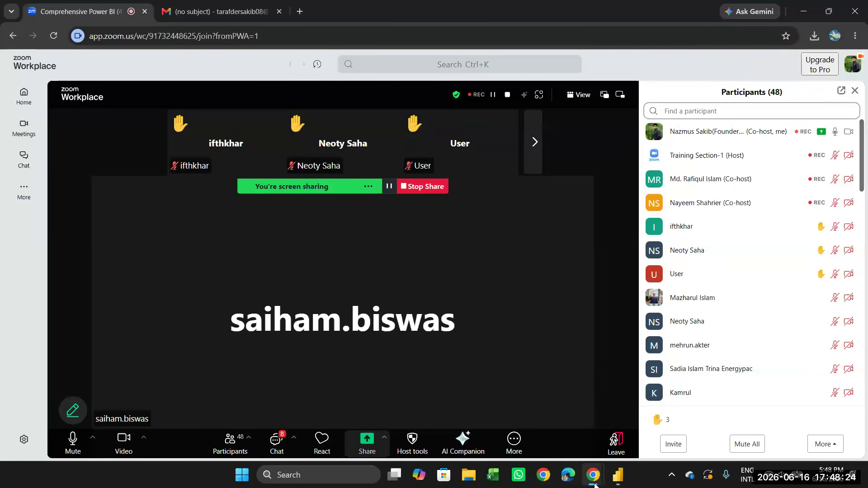
{"action": "mouse_move", "coordinate": [623, 479]}
{"action": "left_click", "coordinate": [684, 433]}
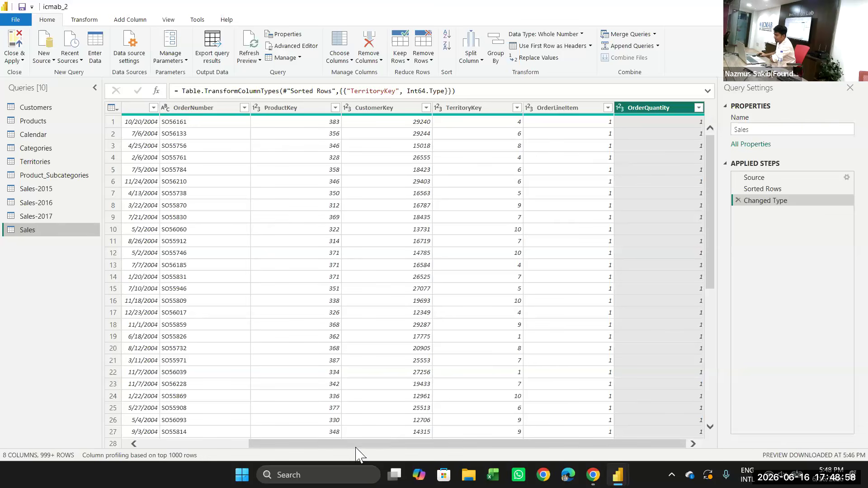
- Merge Sales with Products as a new query, matching on ProductKey with a Left Outer join
{"action": "left_click_drag", "start_coordinate": [356, 447], "coordinate": [169, 456]}
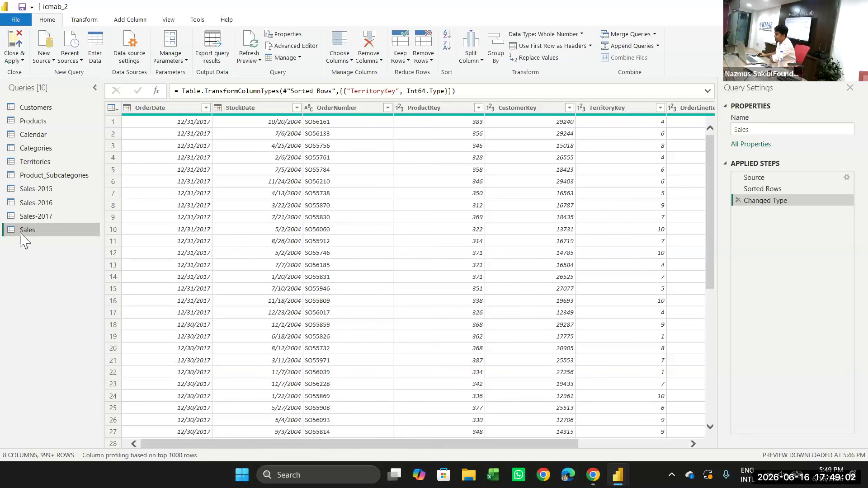
{"action": "left_click", "coordinate": [655, 35]}
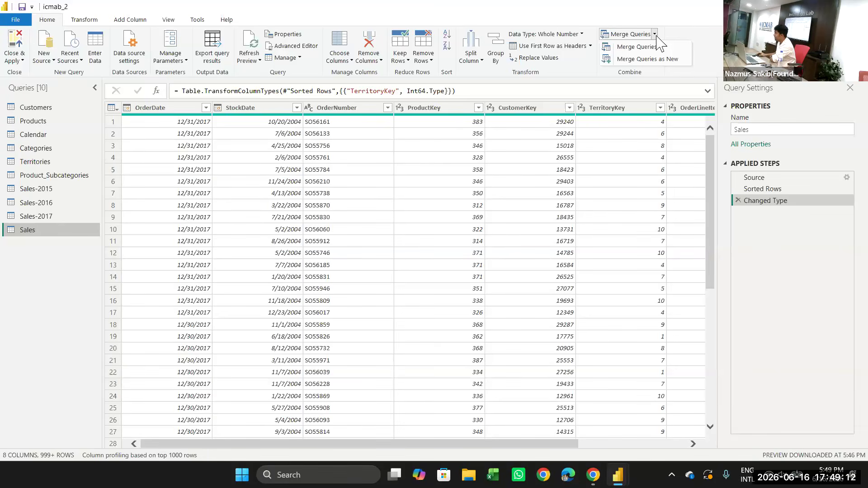
{"action": "left_click", "coordinate": [45, 25]}
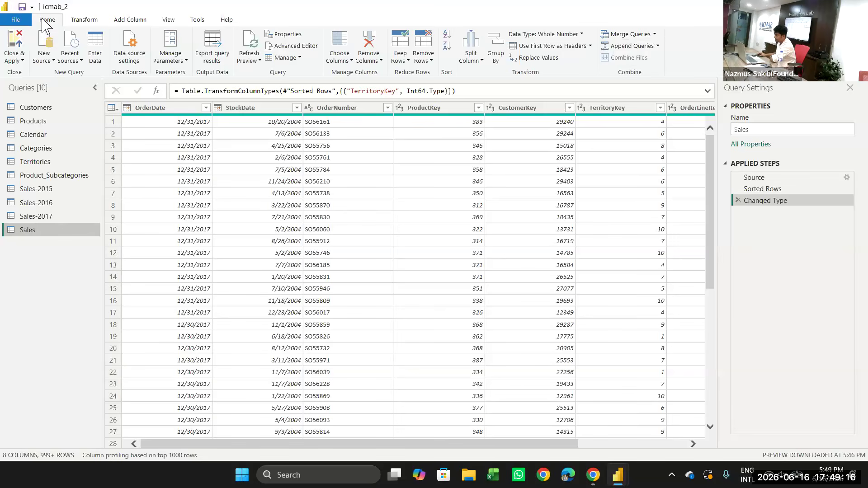
{"action": "left_click", "coordinate": [655, 34]}
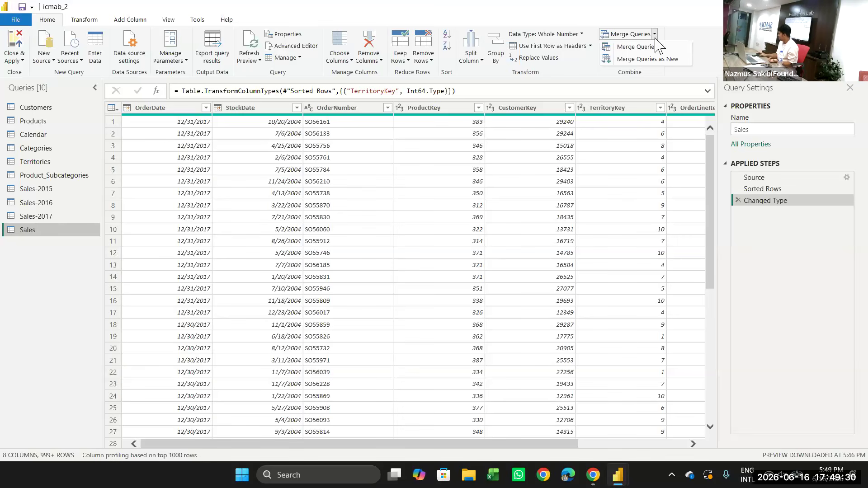
{"action": "left_click", "coordinate": [636, 60]}
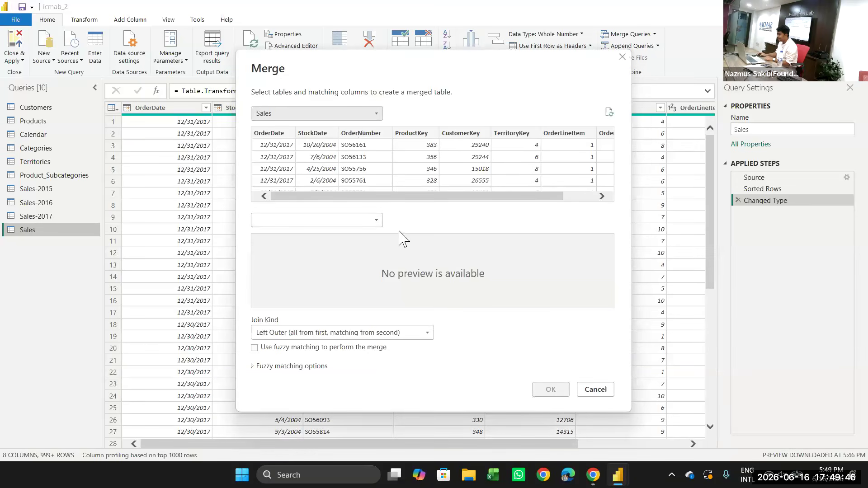
{"action": "left_click", "coordinate": [344, 221]}
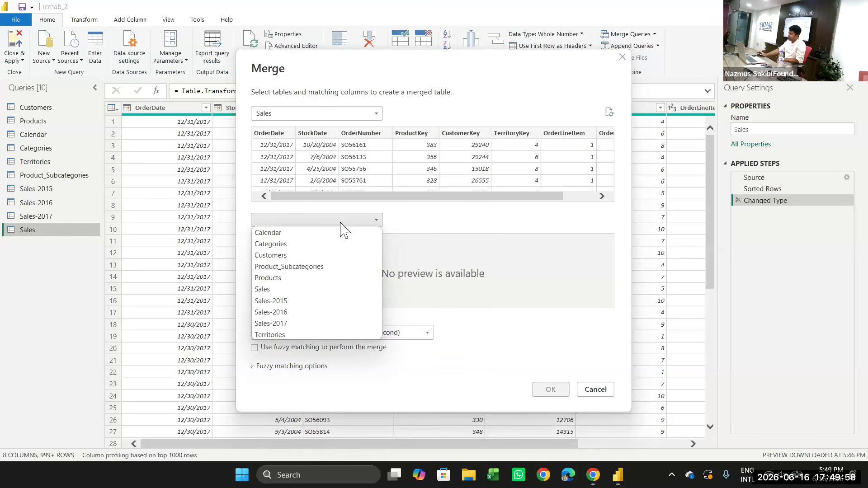
{"action": "left_click", "coordinate": [299, 279]}
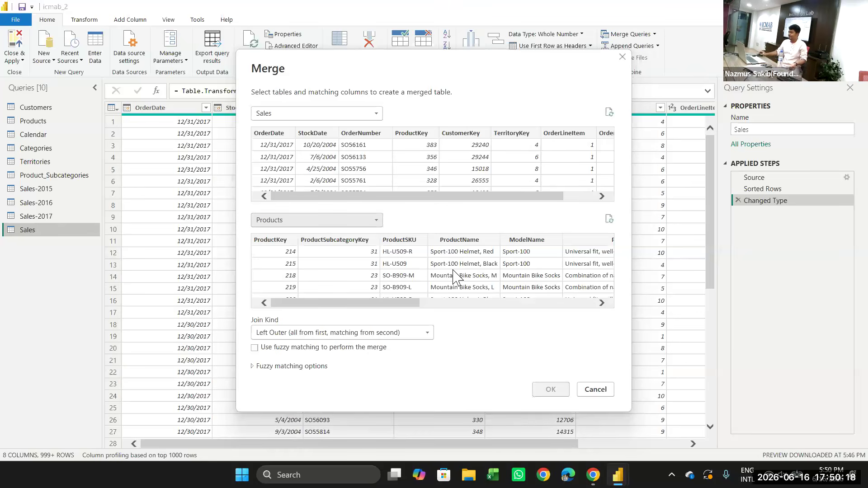
{"action": "left_click", "coordinate": [424, 134]}
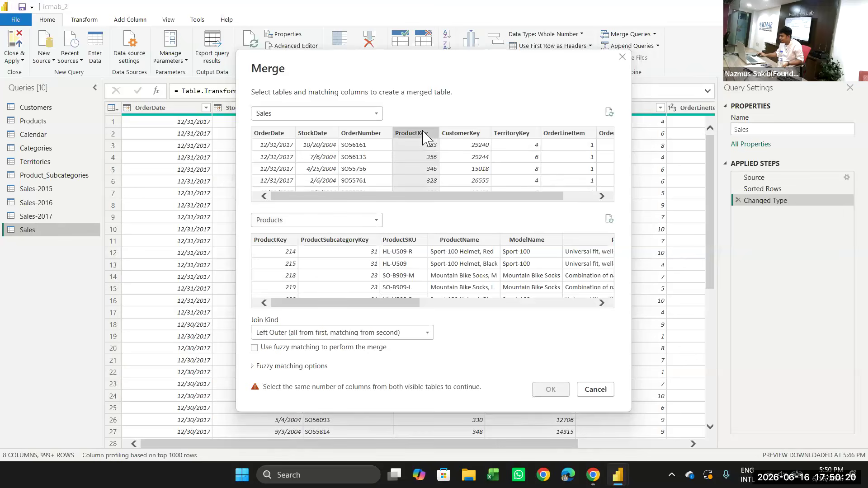
{"action": "left_click", "coordinate": [271, 240]}
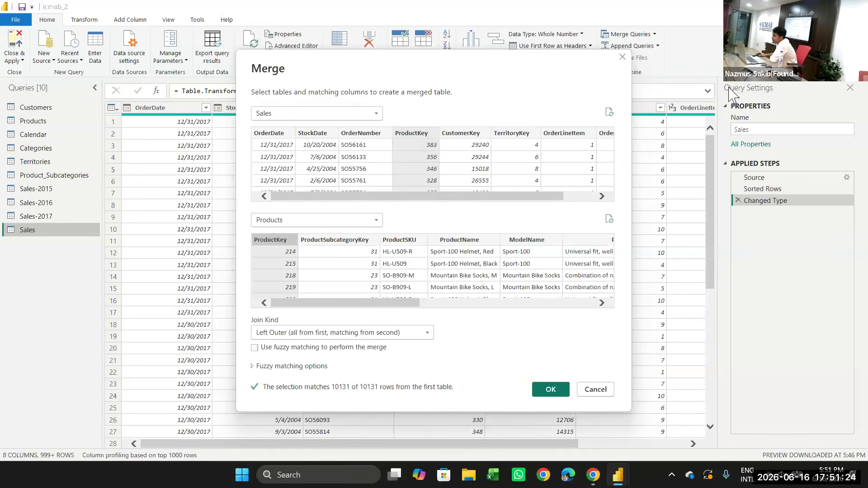
{"action": "left_click", "coordinate": [561, 390]}
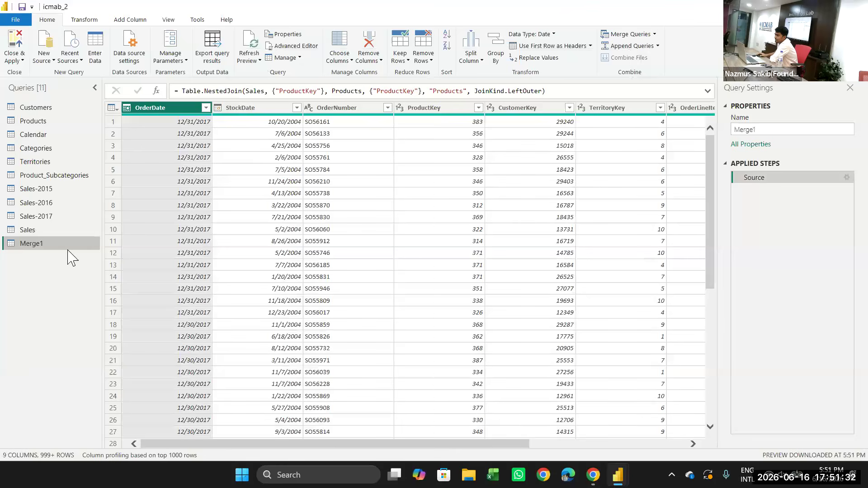
- Expand the merged query's Products column to only ProductCost and ProductPrice, keeping the original column name as prefix
{"action": "left_click_drag", "start_coordinate": [327, 445], "coordinate": [483, 445]}
{"action": "left_click", "coordinate": [646, 109]}
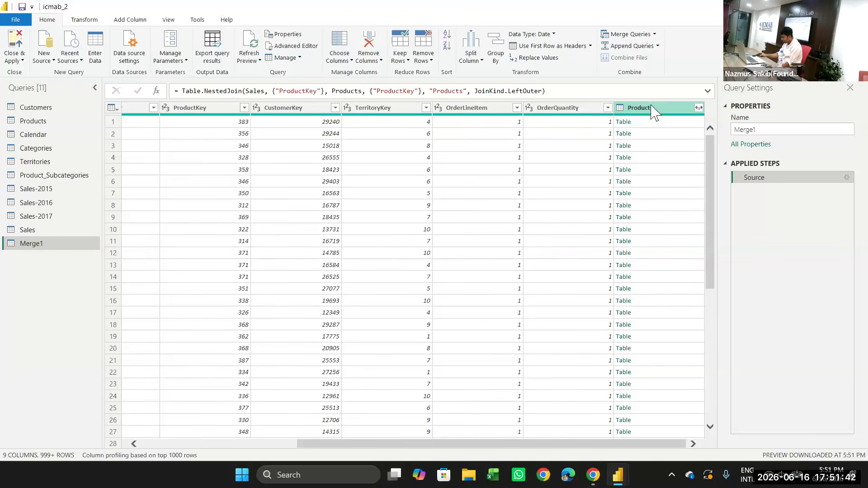
{"action": "left_click", "coordinate": [699, 108]}
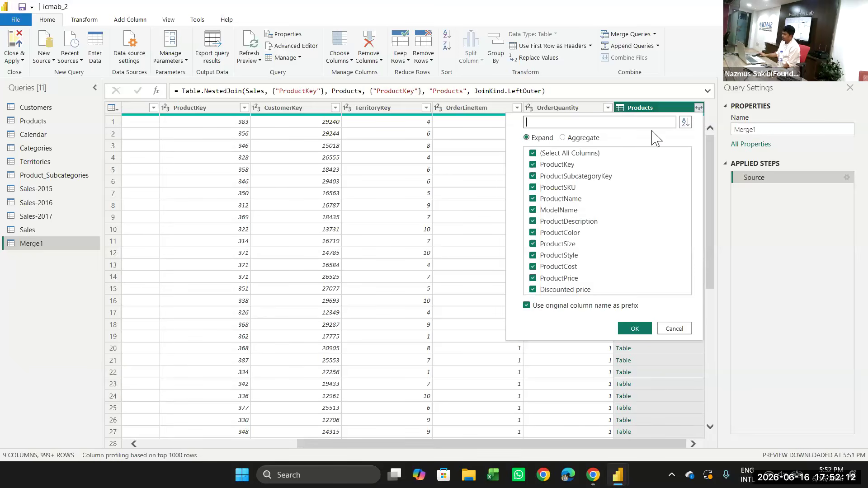
{"action": "left_click", "coordinate": [534, 154]}
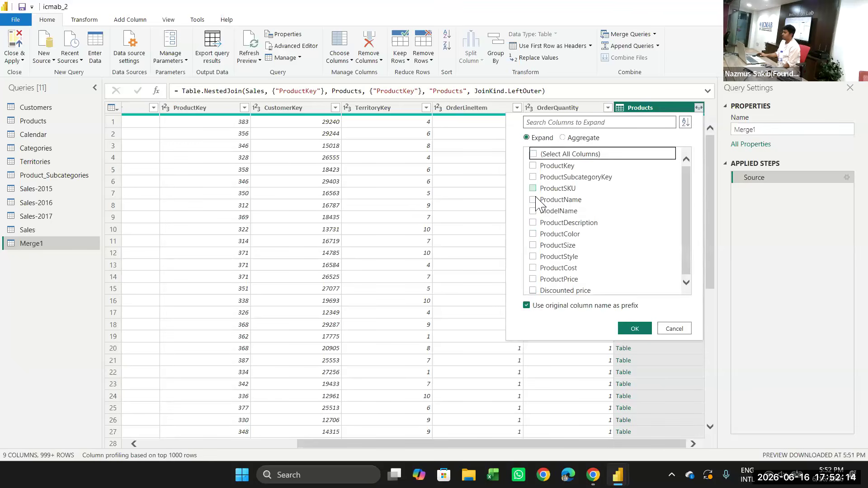
{"action": "scroll", "coordinate": [549, 240], "scroll_direction": "down", "scroll_amount": 1}
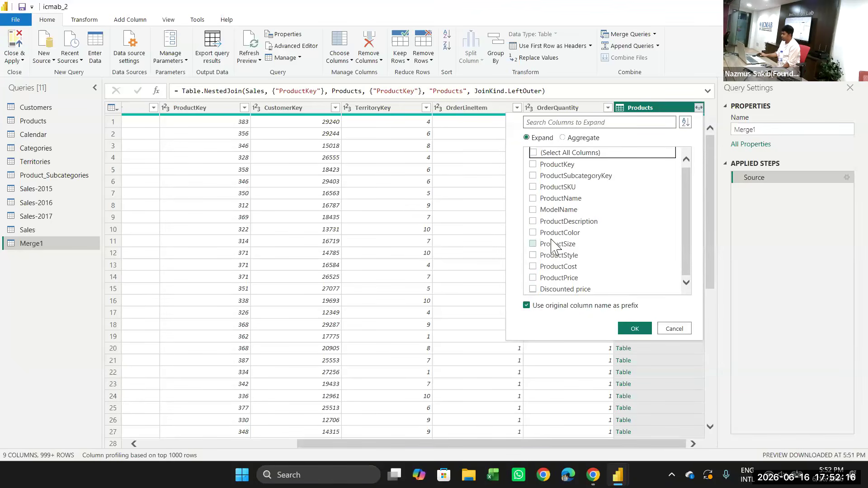
{"action": "left_click", "coordinate": [534, 278]}
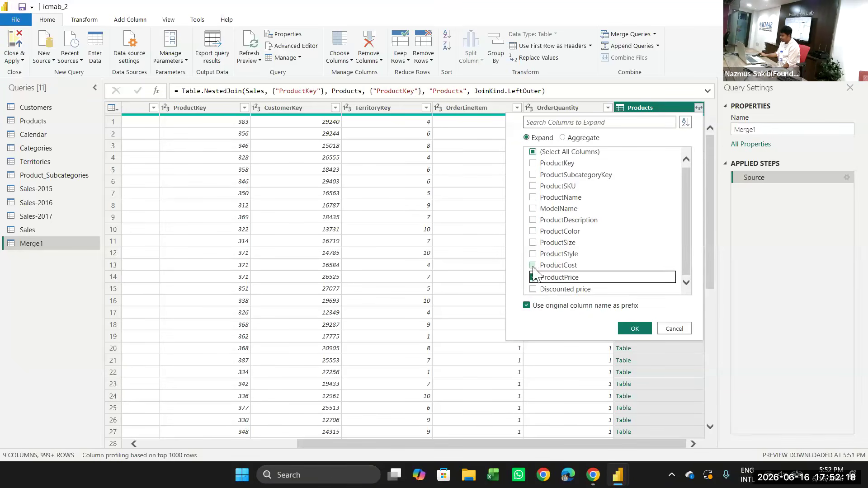
{"action": "left_click", "coordinate": [533, 266]}
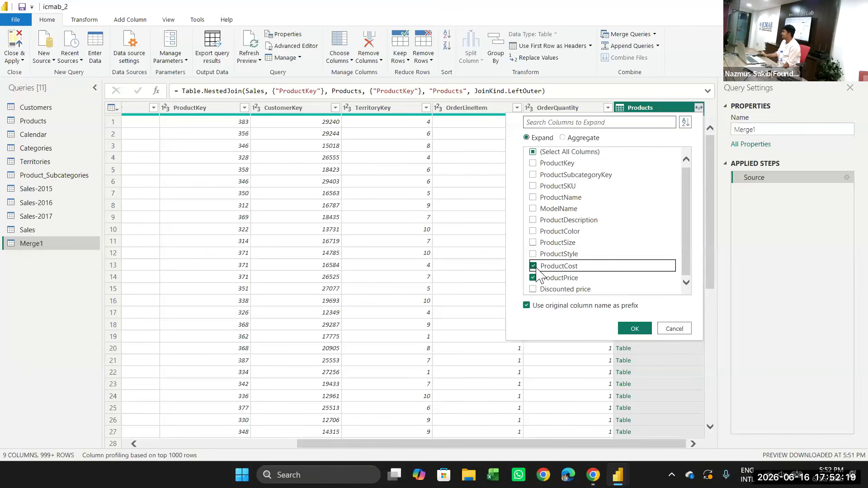
{"action": "left_click", "coordinate": [641, 330]}
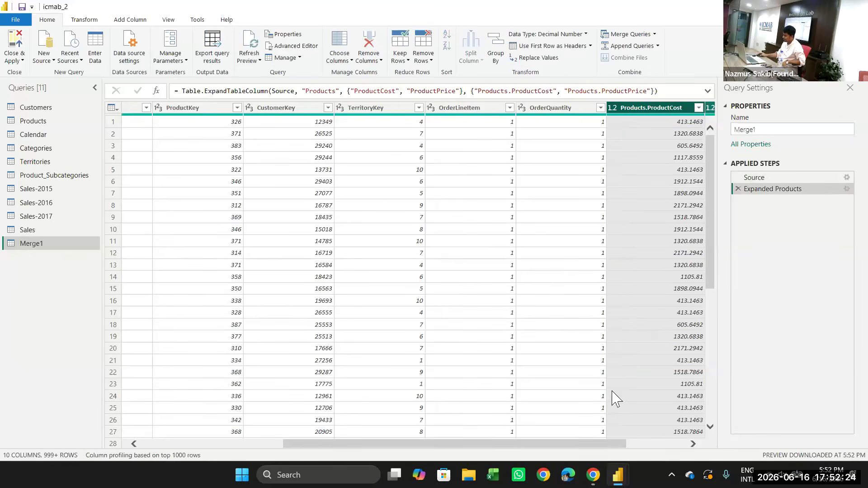
{"action": "left_click_drag", "start_coordinate": [609, 446], "coordinate": [709, 444]}
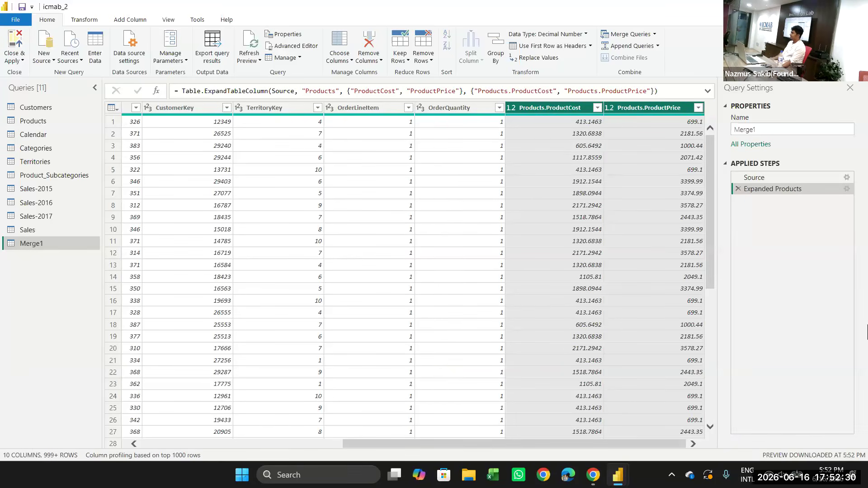
- Compare the Products query with the merged query, examining its expanded product cost and price columns
{"action": "left_click", "coordinate": [36, 121]}
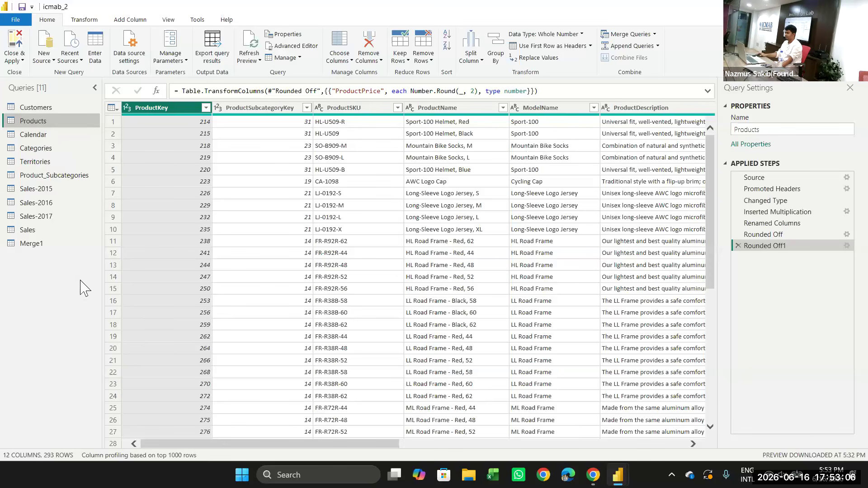
{"action": "left_click", "coordinate": [21, 244]}
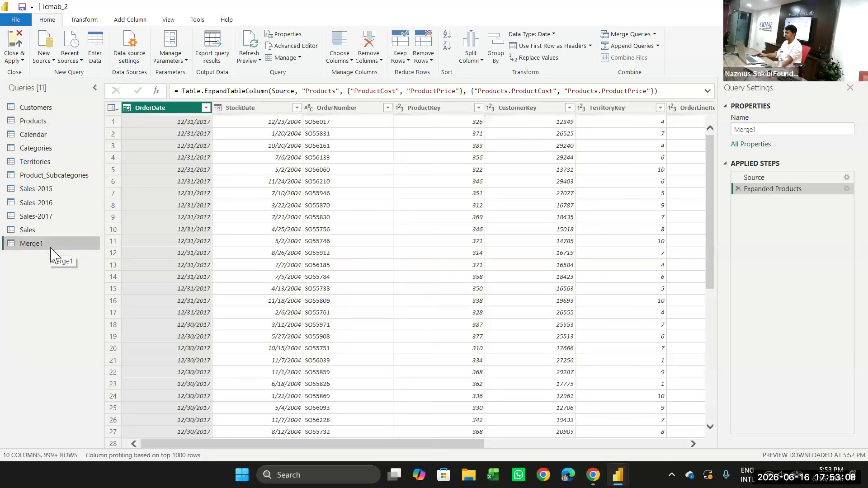
{"action": "double_click", "coordinate": [54, 248]}
{"action": "left_click", "coordinate": [75, 338]}
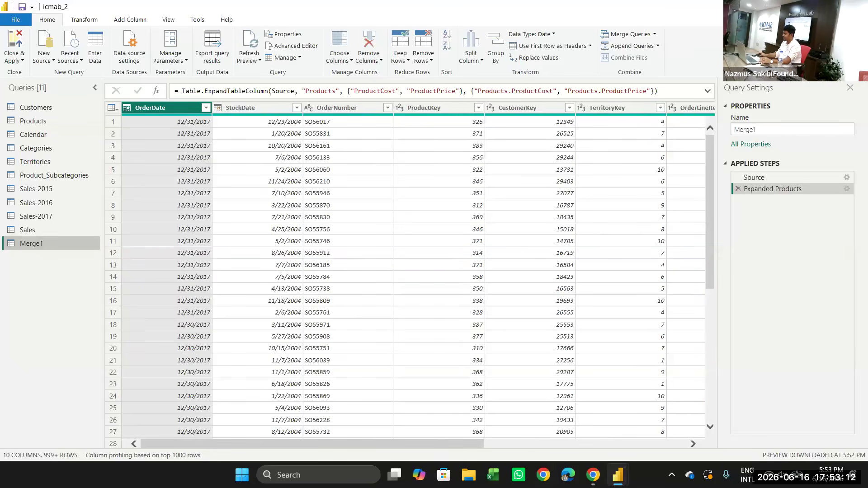
{"action": "left_click_drag", "start_coordinate": [464, 445], "coordinate": [724, 447]}
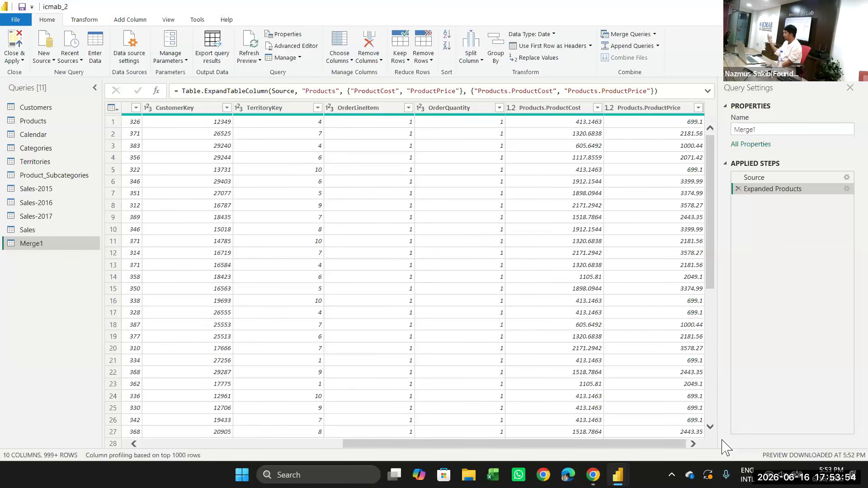
- Delete the Merge1 query that combines Sales with Products
{"action": "right_click", "coordinate": [68, 244]}
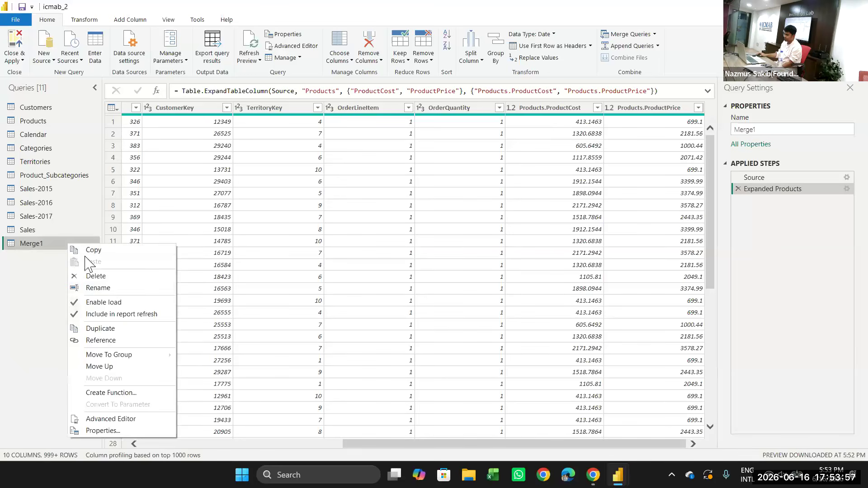
{"action": "left_click", "coordinate": [111, 276]}
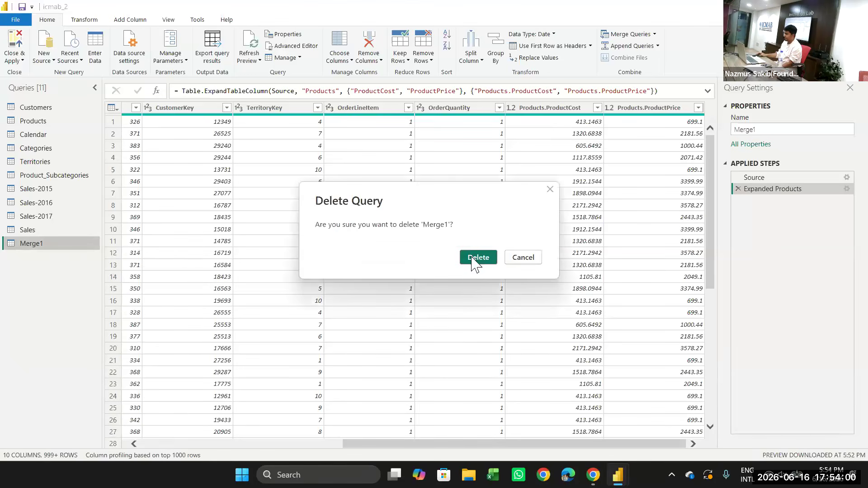
{"action": "left_click", "coordinate": [472, 265]}
- Switch to the Zoom meeting in the browser, close the Gmail page beside it, and look through the participants list
{"action": "mouse_move", "coordinate": [590, 479]}
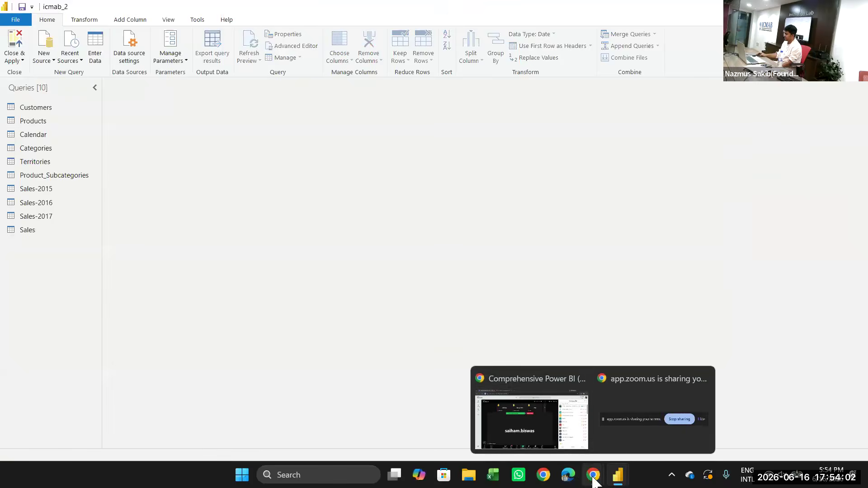
{"action": "left_click", "coordinate": [565, 449]}
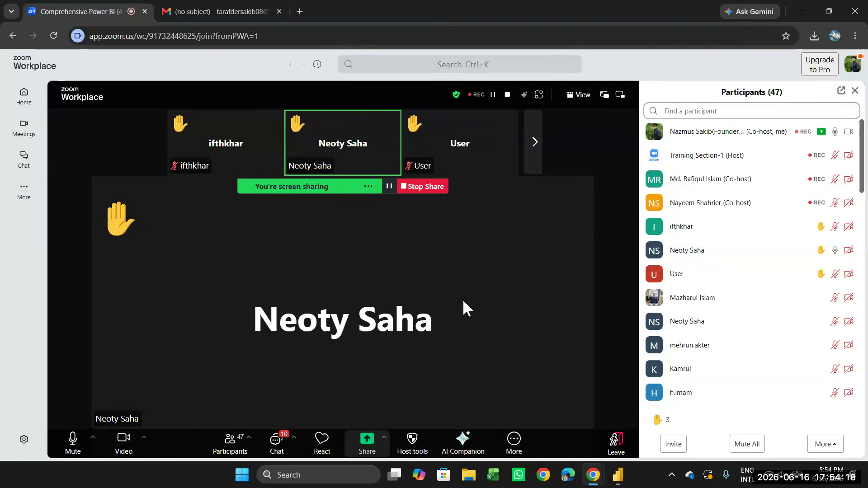
{"action": "left_click", "coordinate": [279, 11]}
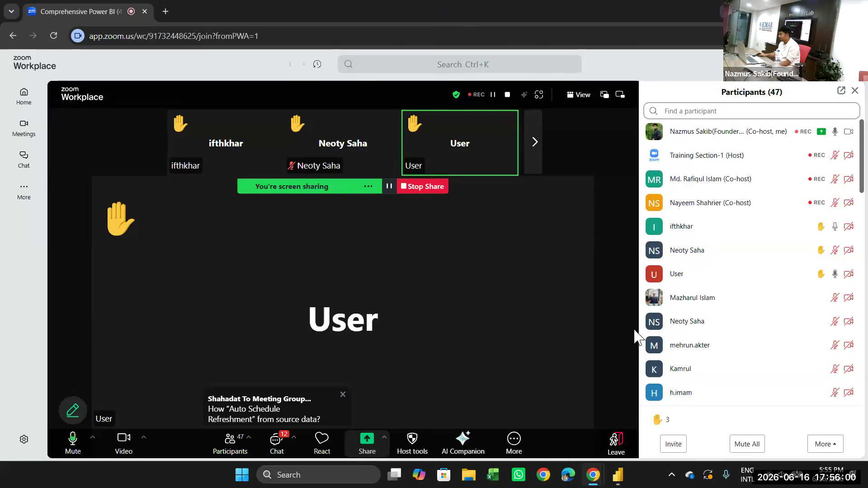
{"action": "scroll", "coordinate": [715, 358], "scroll_direction": "down", "scroll_amount": 5}
{"action": "scroll", "coordinate": [708, 277], "scroll_direction": "up", "scroll_amount": 6}
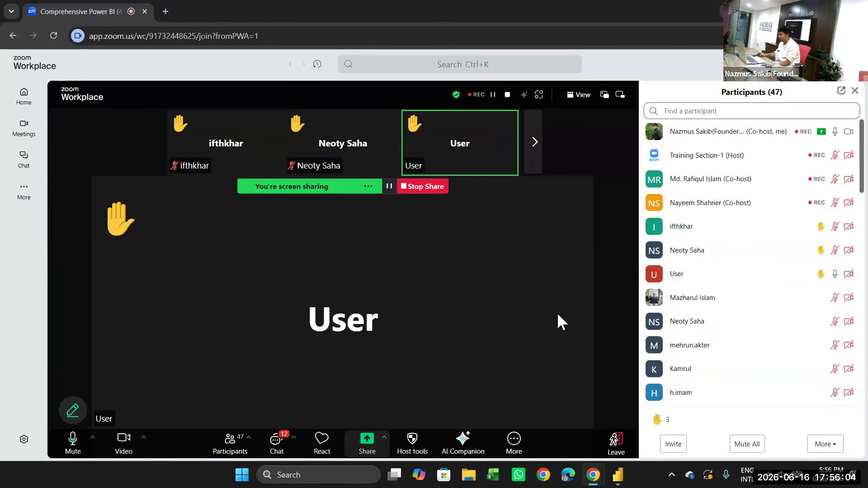
- Open the Zoom meeting chat, read through the recent messages, and close both the participants list and the chat
{"action": "left_click", "coordinate": [279, 447]}
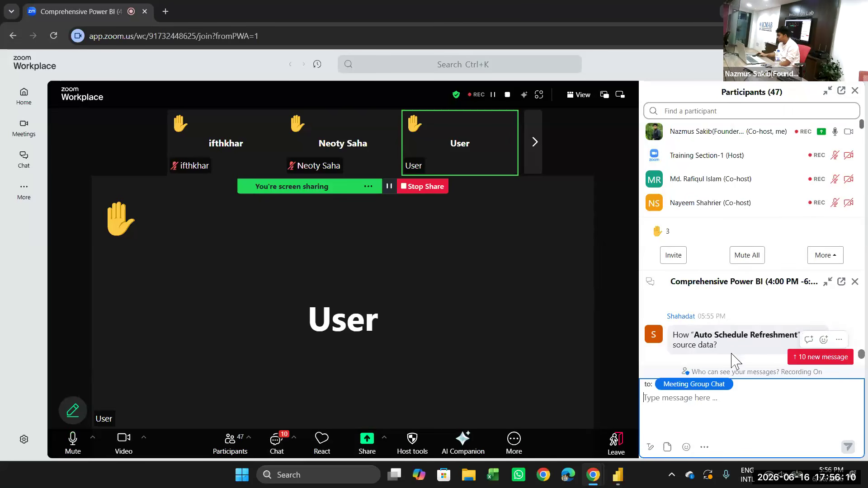
{"action": "scroll", "coordinate": [737, 351], "scroll_direction": "up", "scroll_amount": 3}
{"action": "scroll", "coordinate": [737, 348], "scroll_direction": "down", "scroll_amount": 3}
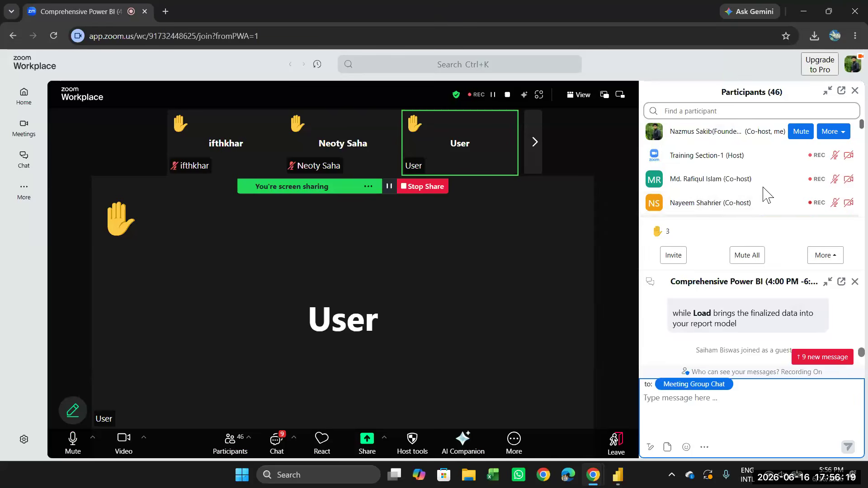
{"action": "left_click", "coordinate": [855, 90]}
{"action": "scroll", "coordinate": [728, 285], "scroll_direction": "up", "scroll_amount": 10}
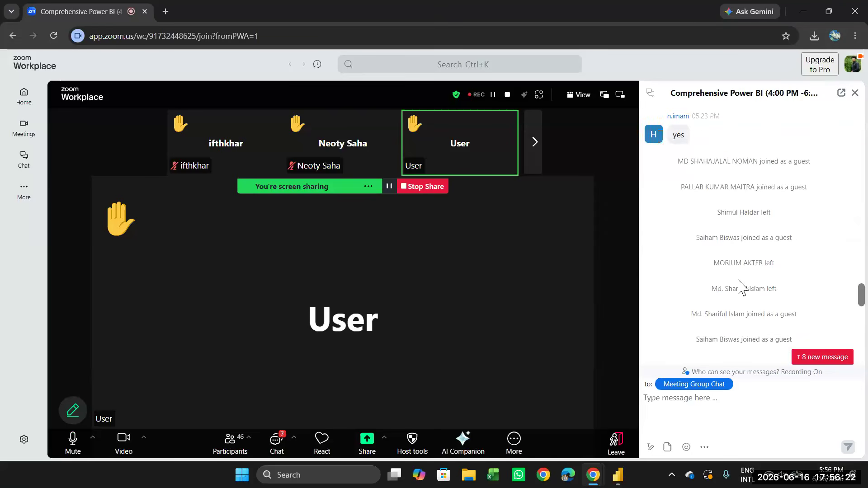
{"action": "left_click", "coordinate": [855, 92]}
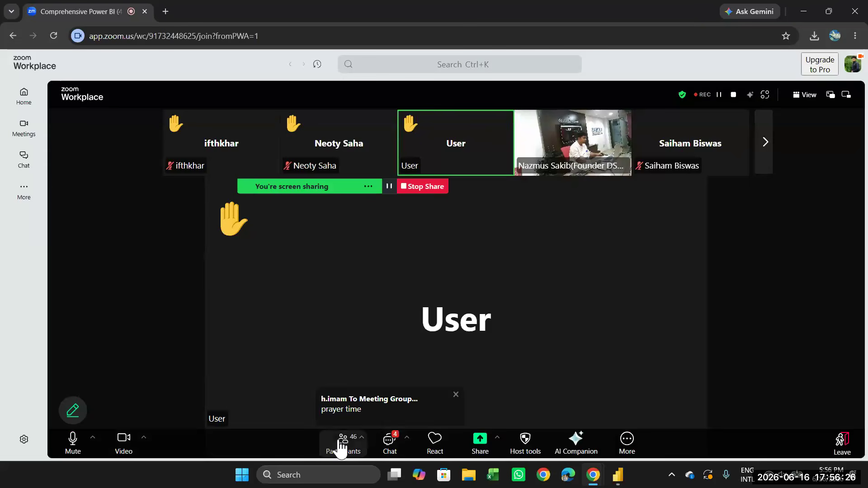
- Show the meeting's participants list again and review the attendees and raised hands
{"action": "left_click", "coordinate": [340, 445]}
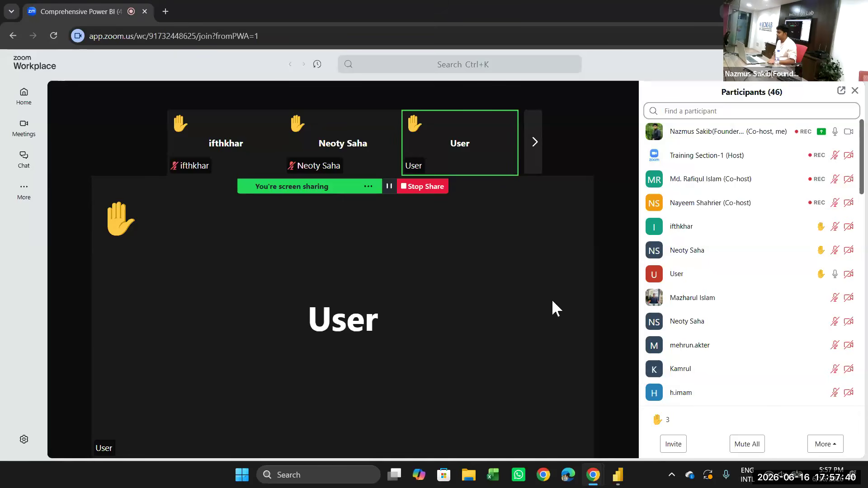
{"action": "mouse_move", "coordinate": [744, 290]}
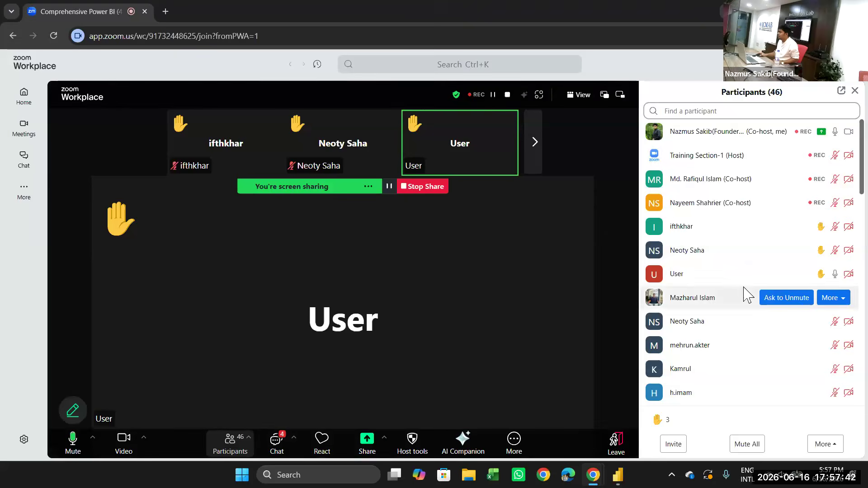
{"action": "scroll", "coordinate": [733, 298], "scroll_direction": "down", "scroll_amount": 6}
{"action": "scroll", "coordinate": [723, 300], "scroll_direction": "up", "scroll_amount": 6}
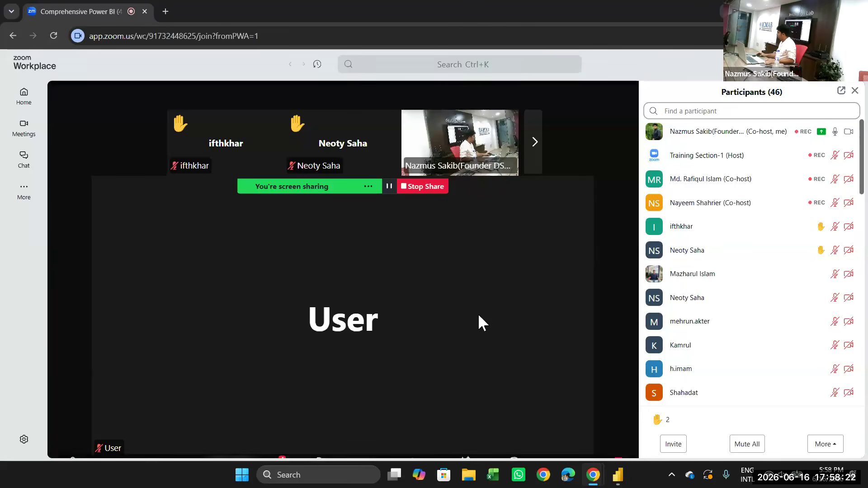
{"action": "mouse_move", "coordinate": [478, 321]}
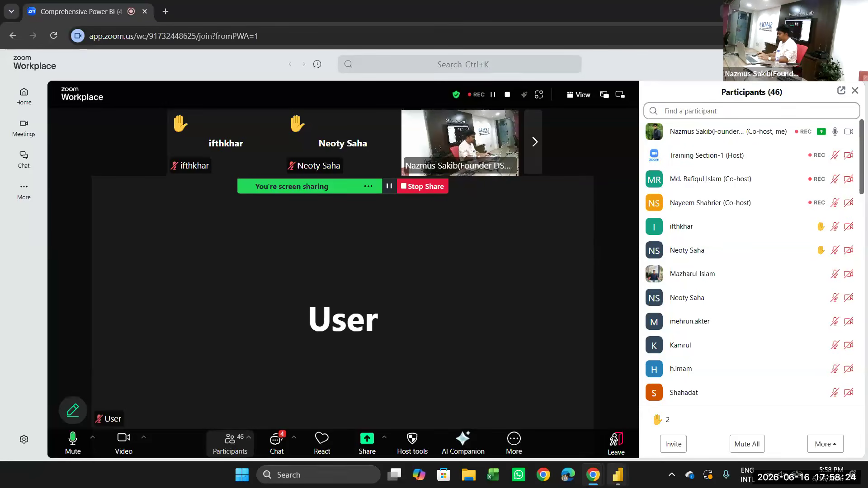
- Return to the Power Query Editor, then close it and apply the query changes to the icmab_2 report
{"action": "mouse_move", "coordinate": [618, 475]}
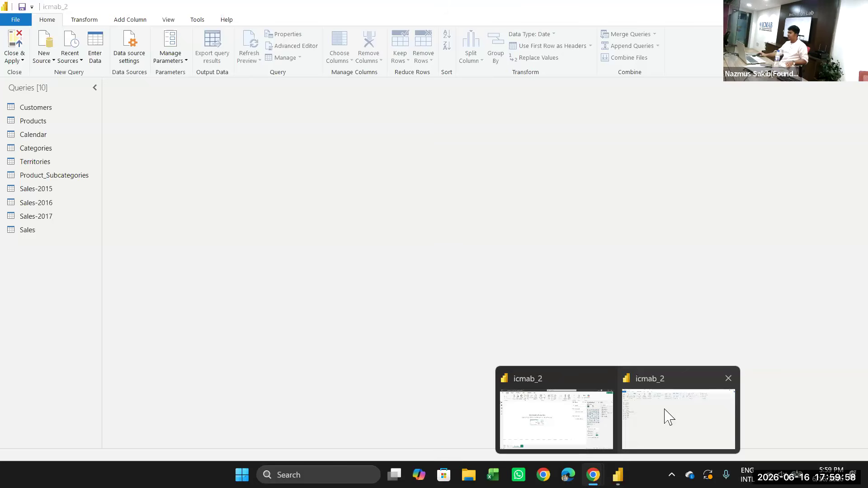
{"action": "left_click", "coordinate": [666, 415]}
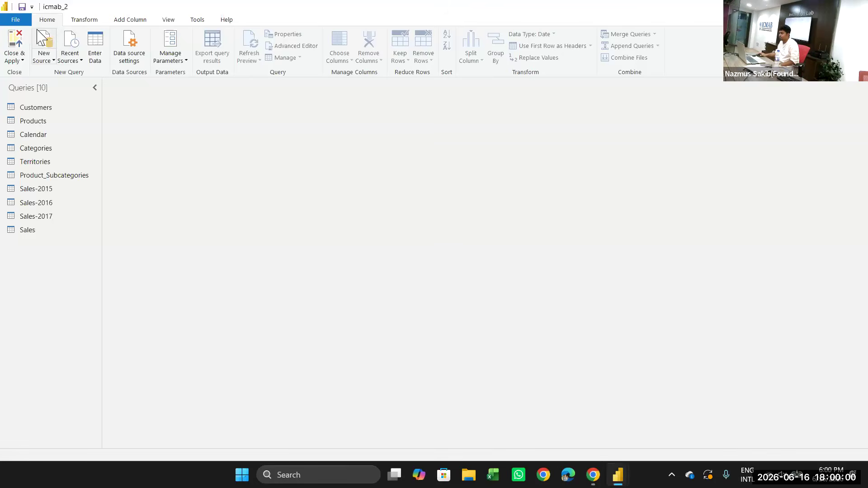
{"action": "left_click", "coordinate": [21, 60]}
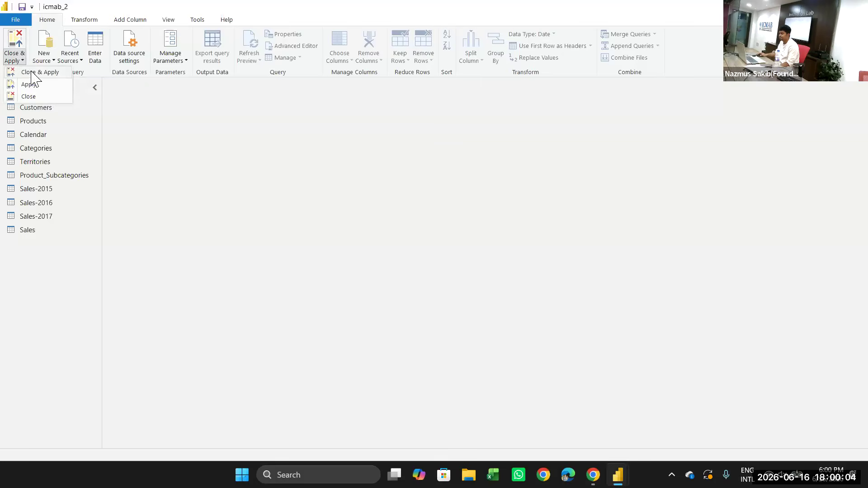
{"action": "left_click", "coordinate": [33, 74]}
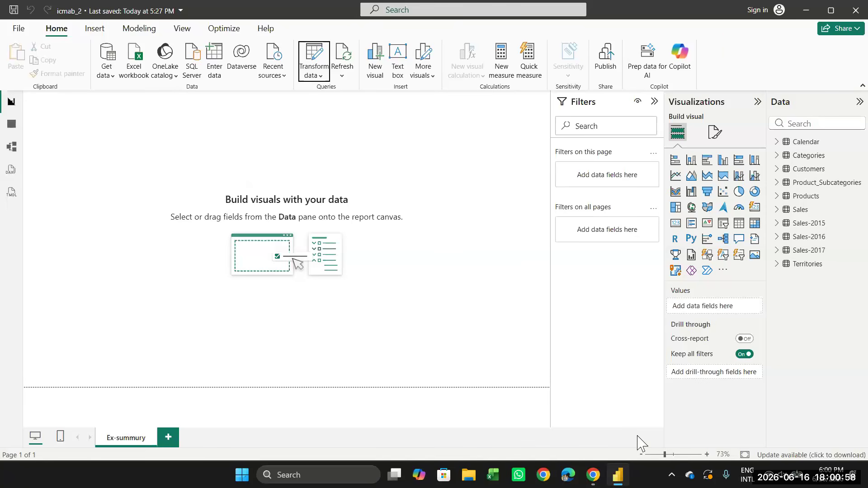
- Switch to the Zoom meeting in the browser to check its participants, and return to Power BI Desktop
{"action": "mouse_move", "coordinate": [594, 483]}
{"action": "left_click", "coordinate": [574, 447]}
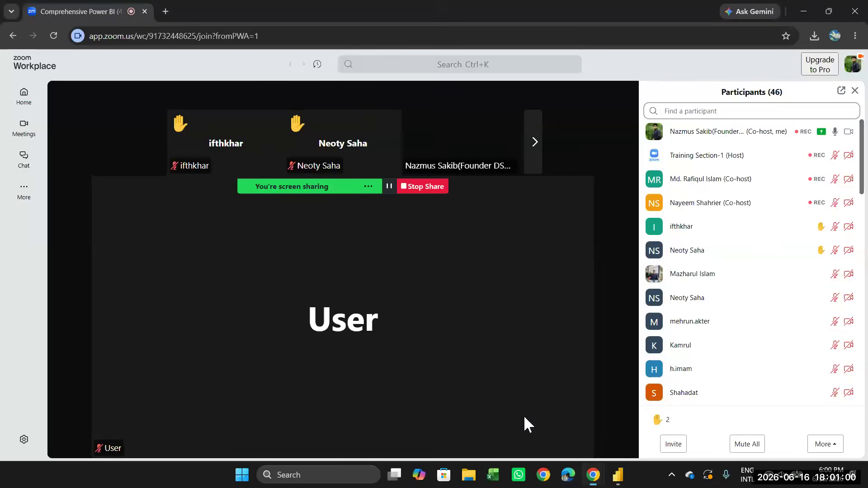
{"action": "scroll", "coordinate": [685, 313], "scroll_direction": "down", "scroll_amount": 3}
{"action": "scroll", "coordinate": [685, 312], "scroll_direction": "up", "scroll_amount": 3}
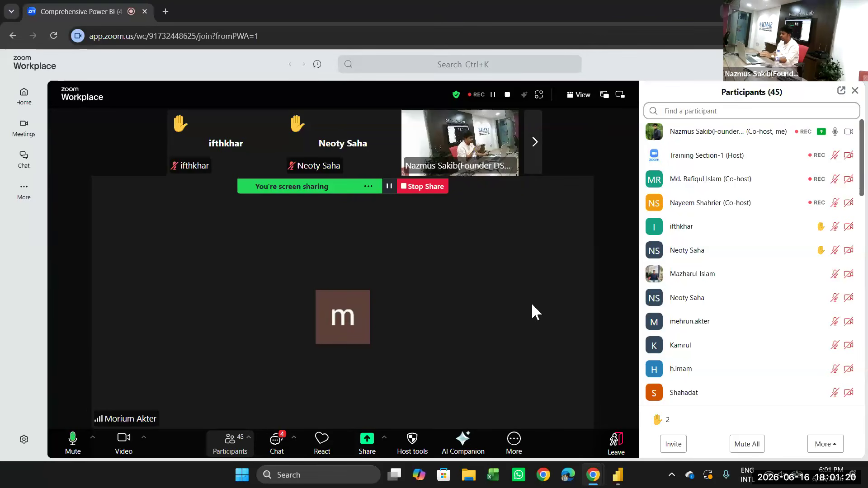
{"action": "left_click", "coordinate": [618, 480]}
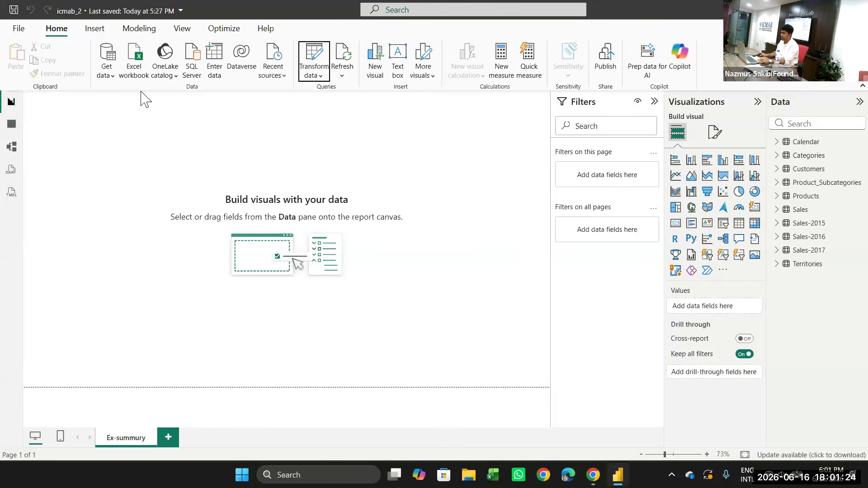
- Reopen the Power Query Editor and examine the OrderDate, StockDate and OrderNumber columns of the Sales-2015 query
{"action": "left_click", "coordinate": [314, 76]}
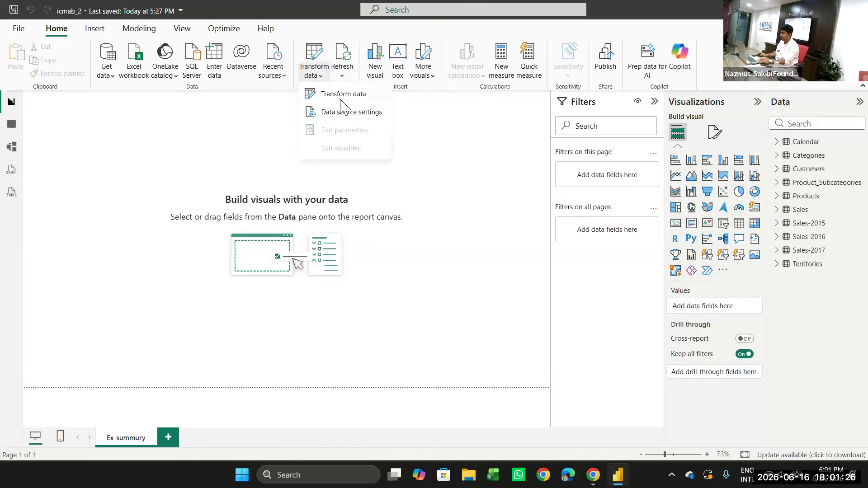
{"action": "left_click", "coordinate": [341, 96]}
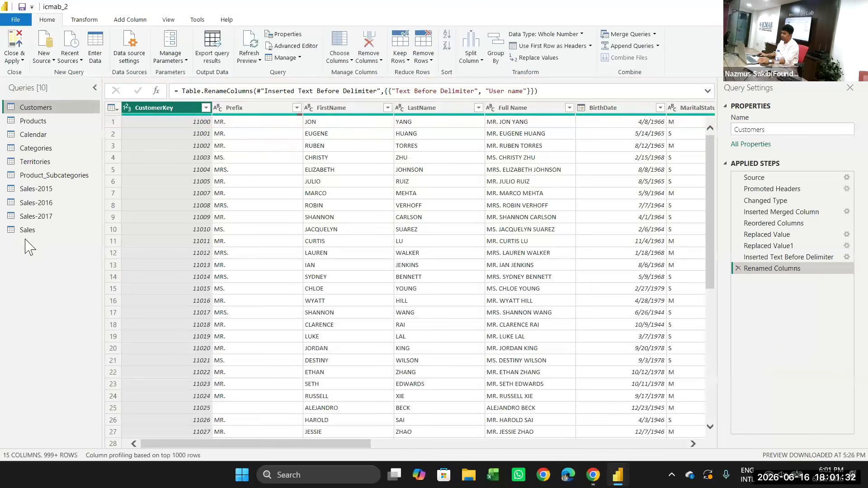
{"action": "left_click", "coordinate": [36, 189]}
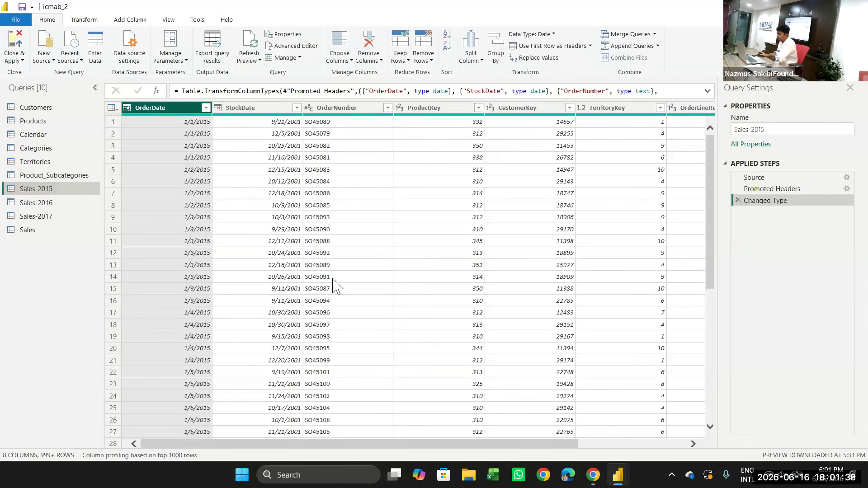
{"action": "key", "text": "Right"}
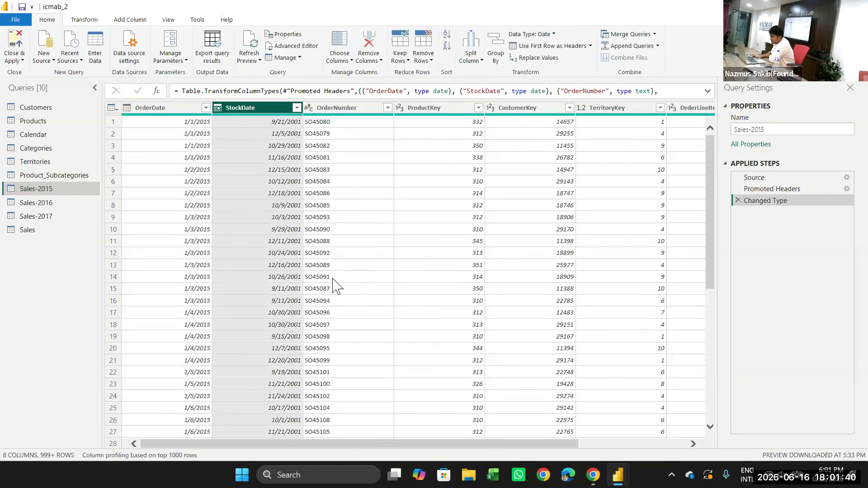
{"action": "key", "text": "Right"}
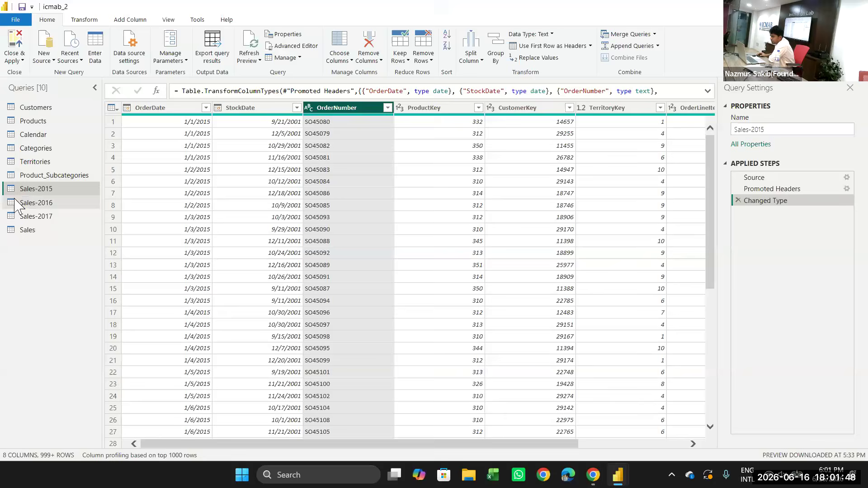
- Examine the OrderNumber and OrderDate columns of the Sales-2016 query, leaving the column names as they are
{"action": "left_click", "coordinate": [32, 204]}
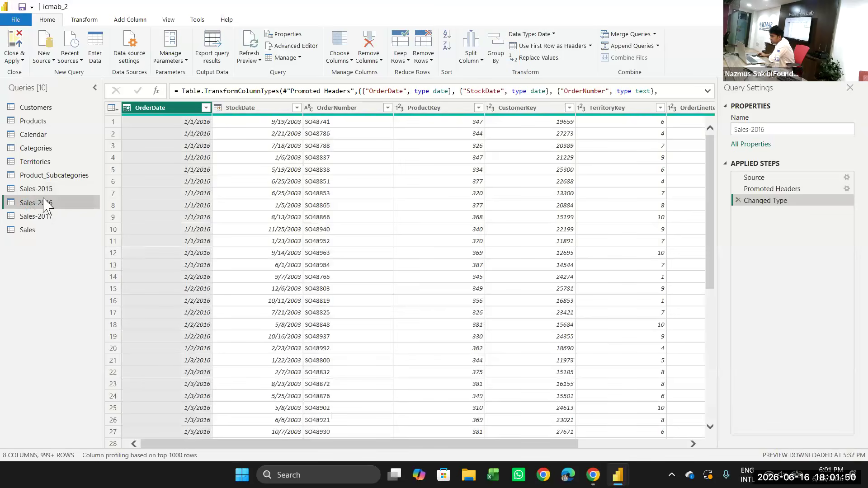
{"action": "left_click", "coordinate": [329, 110]}
{"action": "double_click", "coordinate": [328, 108]}
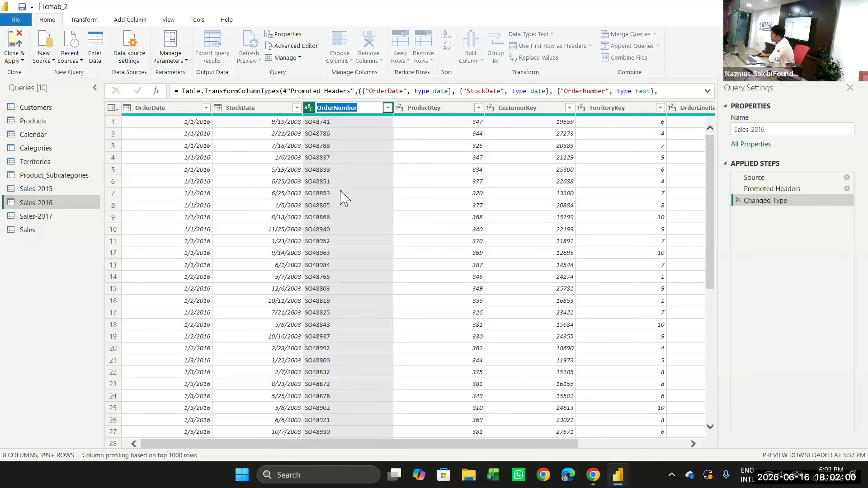
{"action": "key", "text": "Return"}
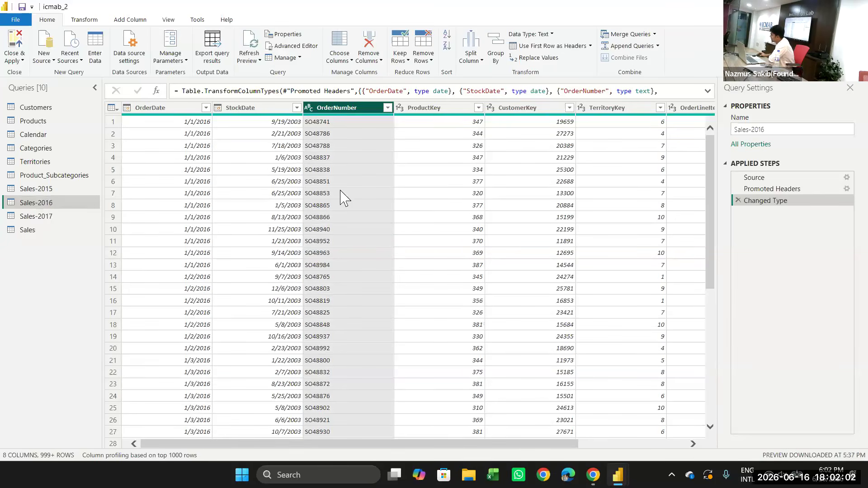
{"action": "left_click", "coordinate": [152, 114]}
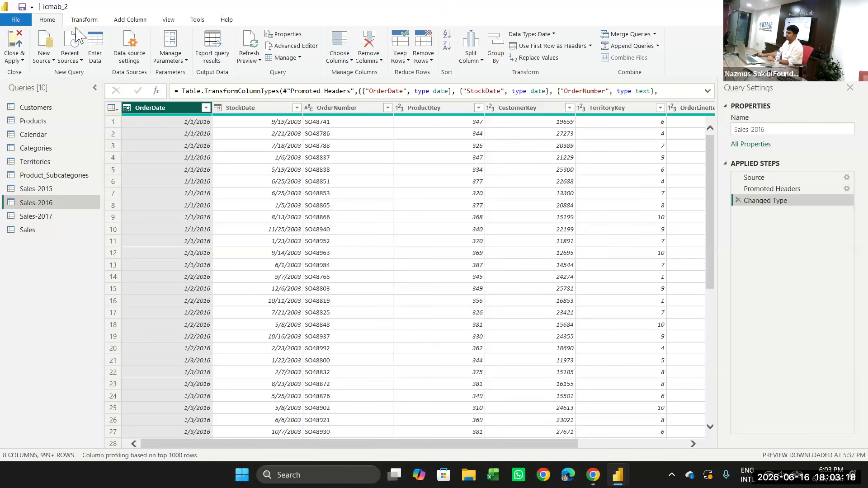
- Close the Power Query Editor with its changes applied, and switch to the Zoom meeting in the browser
{"action": "left_click", "coordinate": [20, 59]}
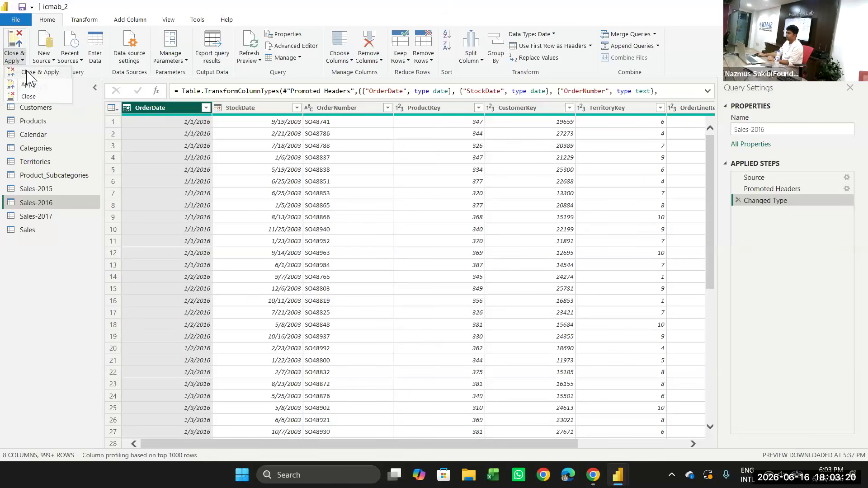
{"action": "left_click", "coordinate": [29, 73]}
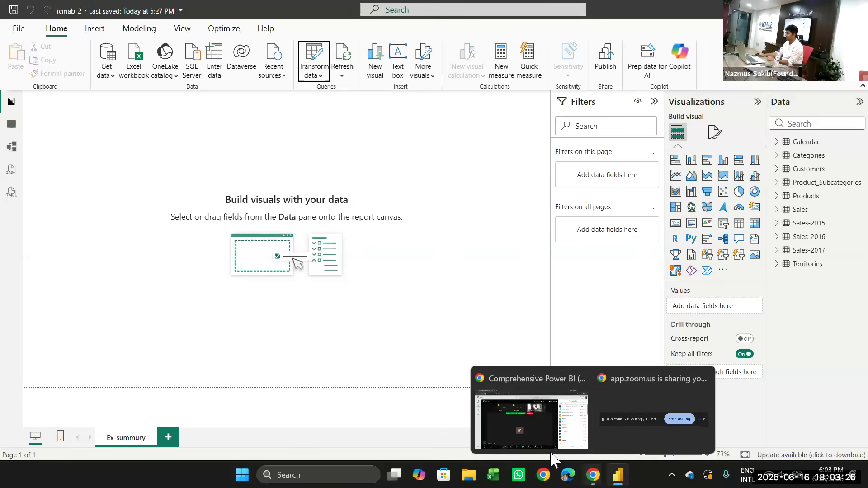
{"action": "left_click", "coordinate": [533, 434]}
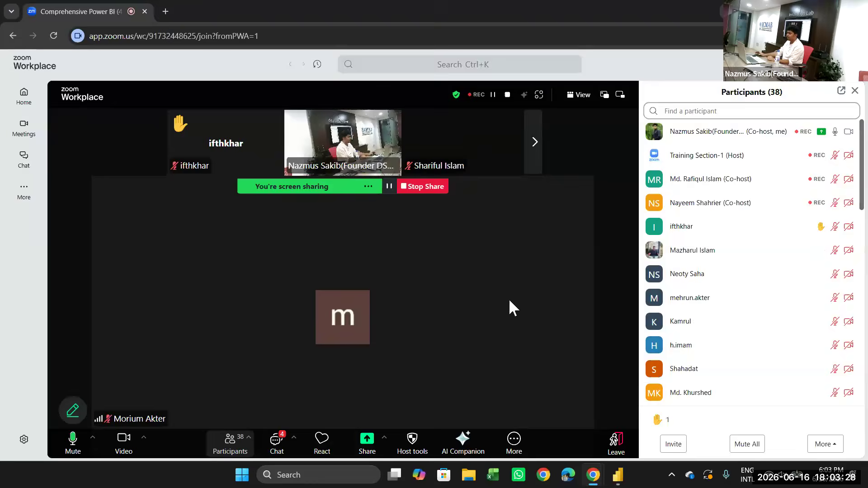